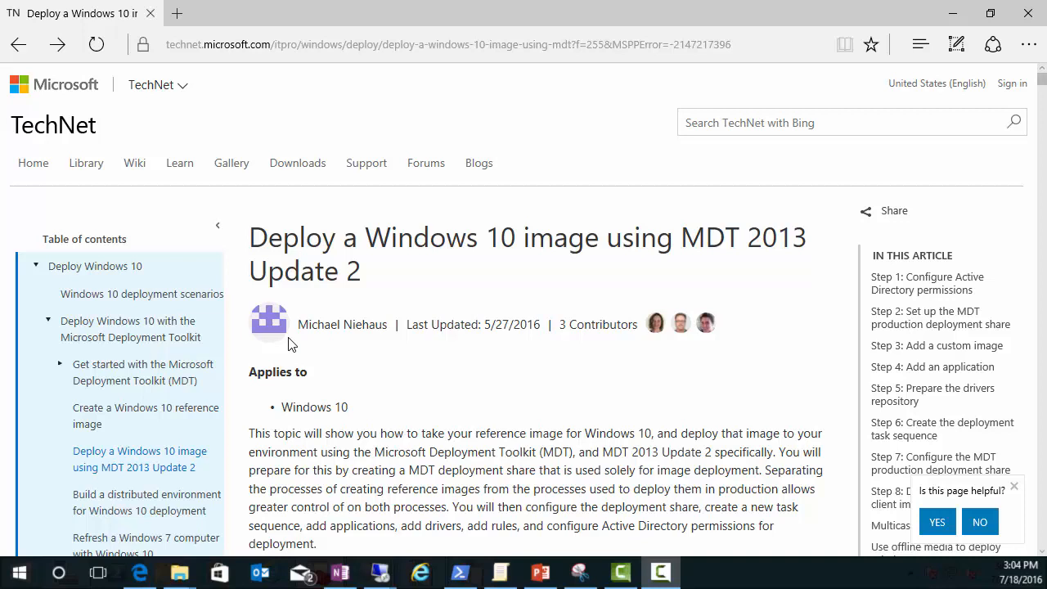
# Step: Scroll the TechNet article down to Step 1 and select the MDT_JD logon name
pyautogui.scroll(-1, 486, 363)
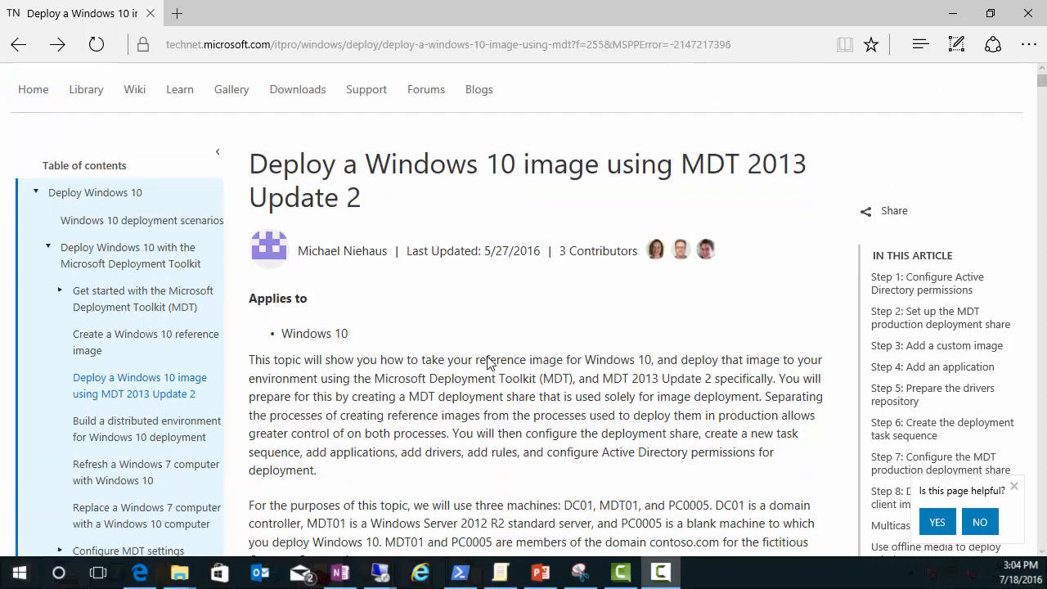
pyautogui.scroll(-2, 471, 432)
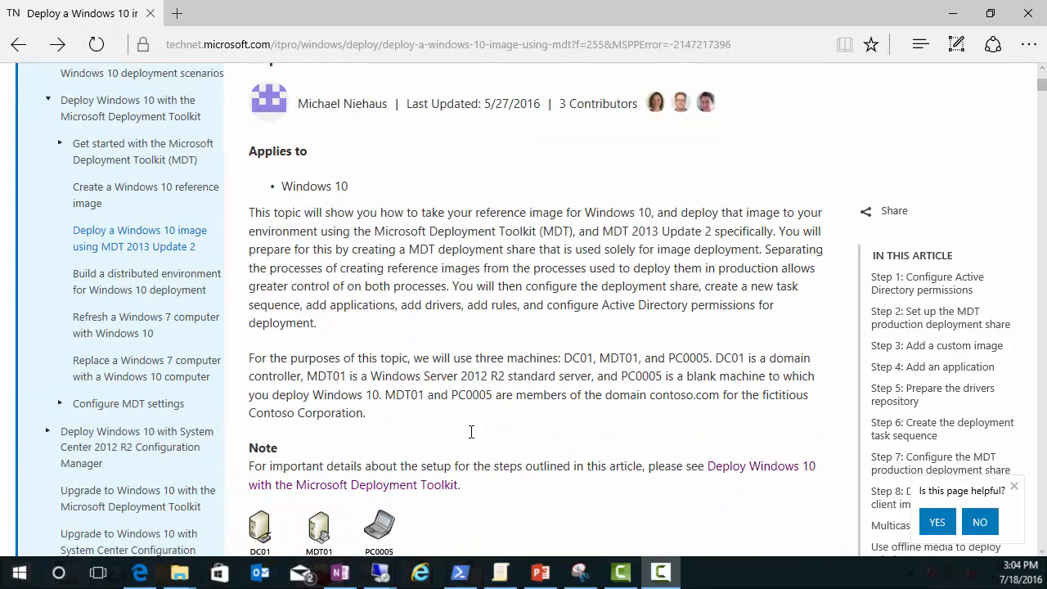
pyautogui.scroll(-6, 471, 432)
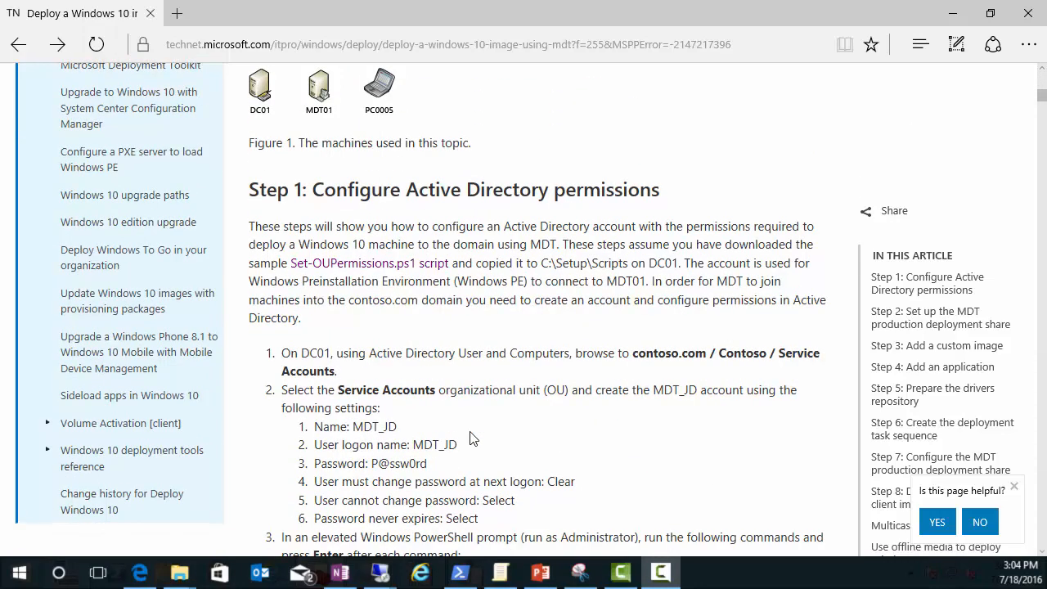
pyautogui.scroll(-1, 471, 440)
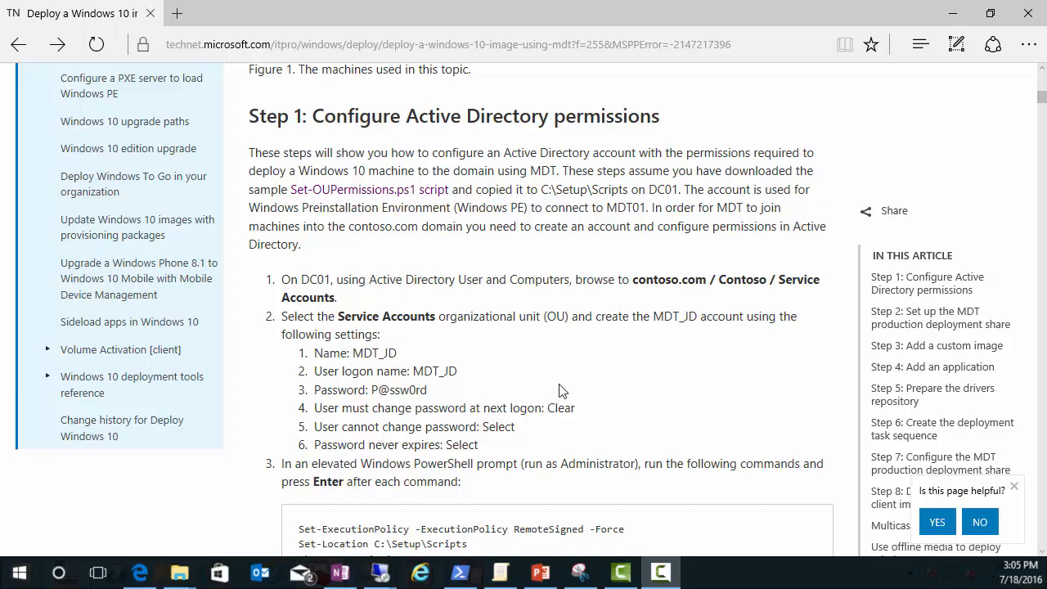
pyautogui.scroll(-1, 559, 405)
pyautogui.scroll(-1, 489, 475)
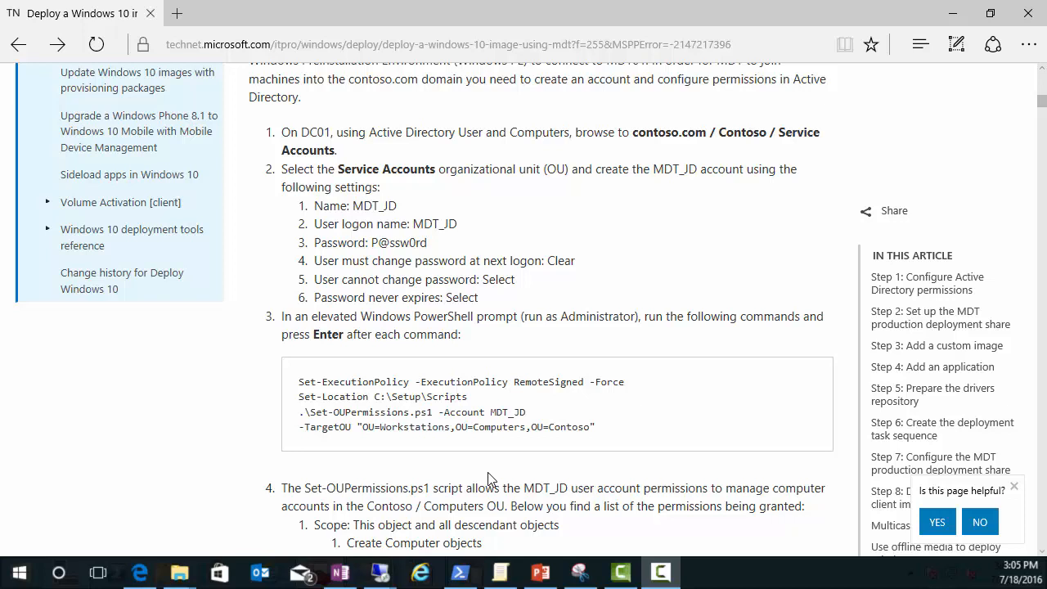
pyautogui.moveTo(412, 224); pyautogui.dragTo(464, 223)
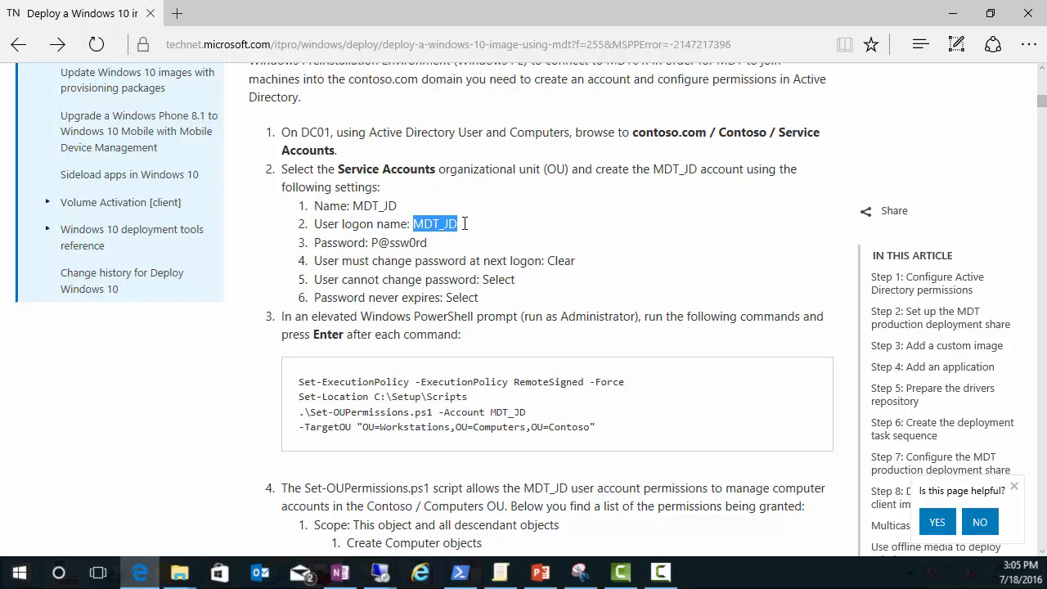
# Step: Bring the domain controller's remote session to full screen and postpone the pending restart
pyautogui.moveTo(380, 573)
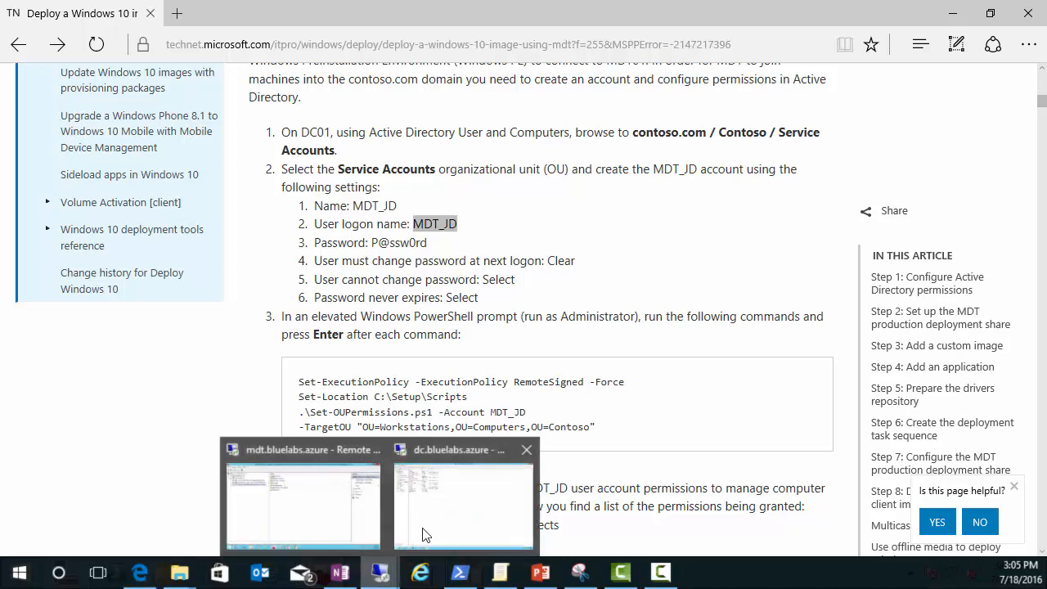
pyautogui.moveTo(425, 532)
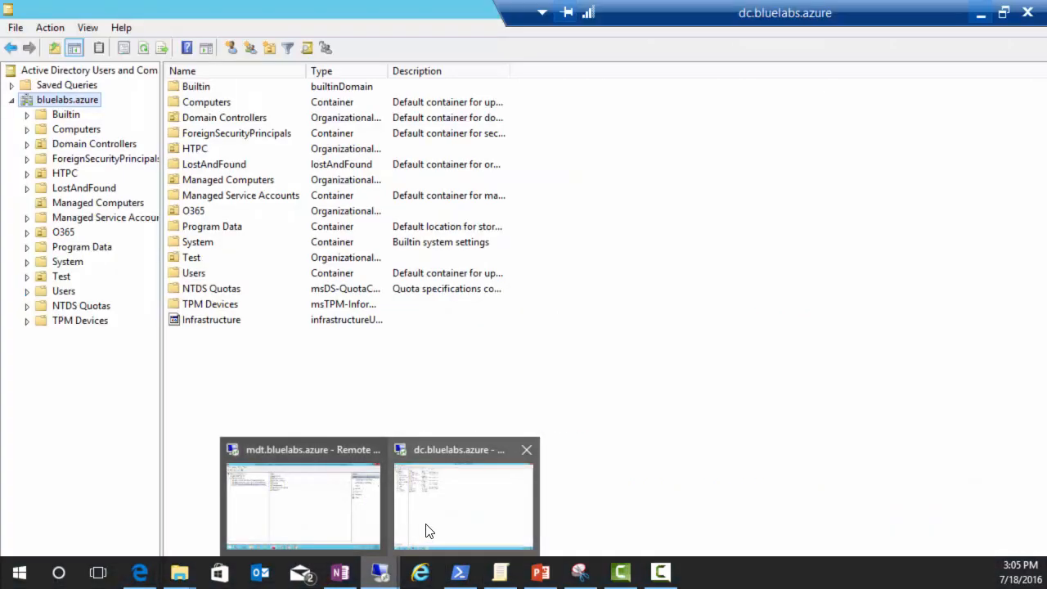
pyautogui.click(426, 532)
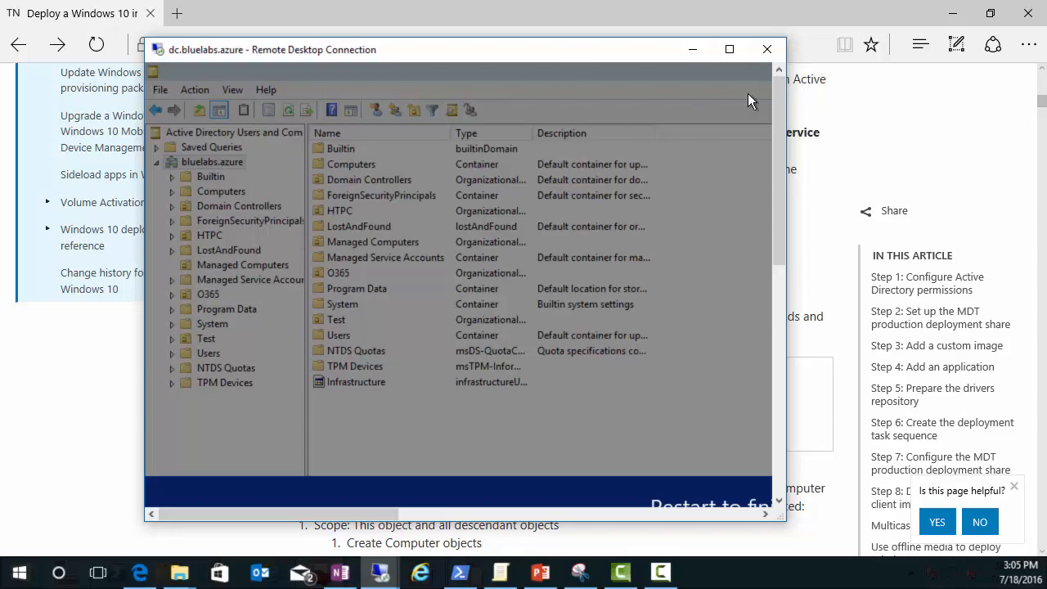
pyautogui.click(729, 49)
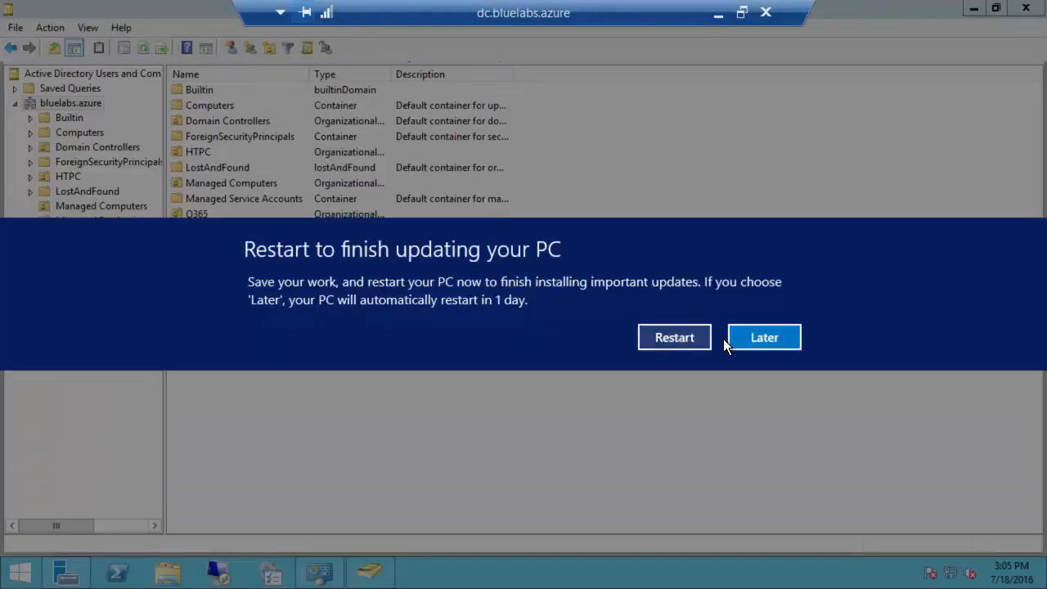
pyautogui.click(753, 339)
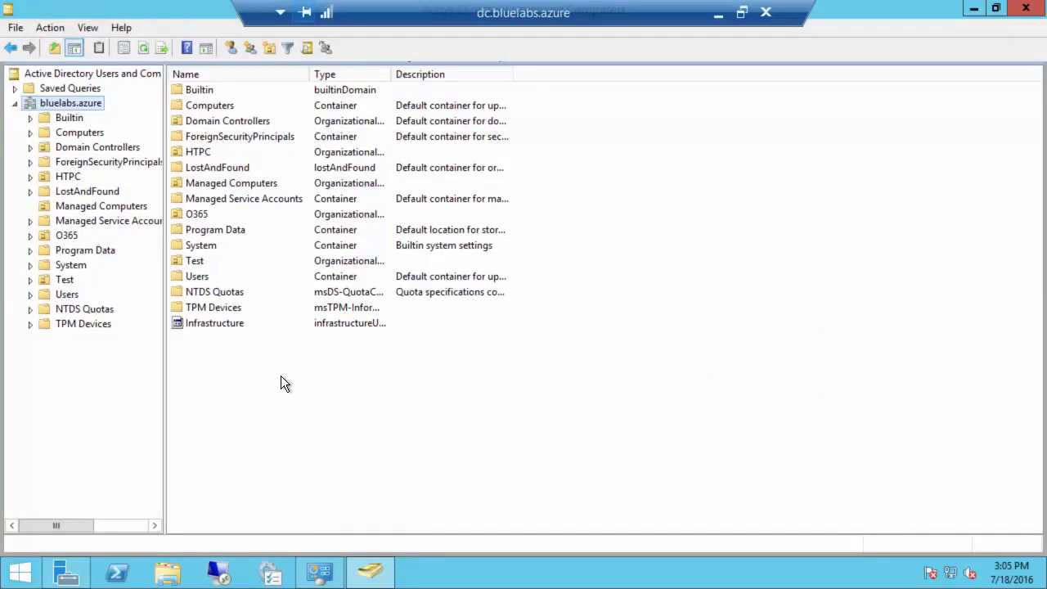
# Step: Start Delegate Control on bluelabs.azure and add the Domain Join account
pyautogui.rightClick(68, 102)
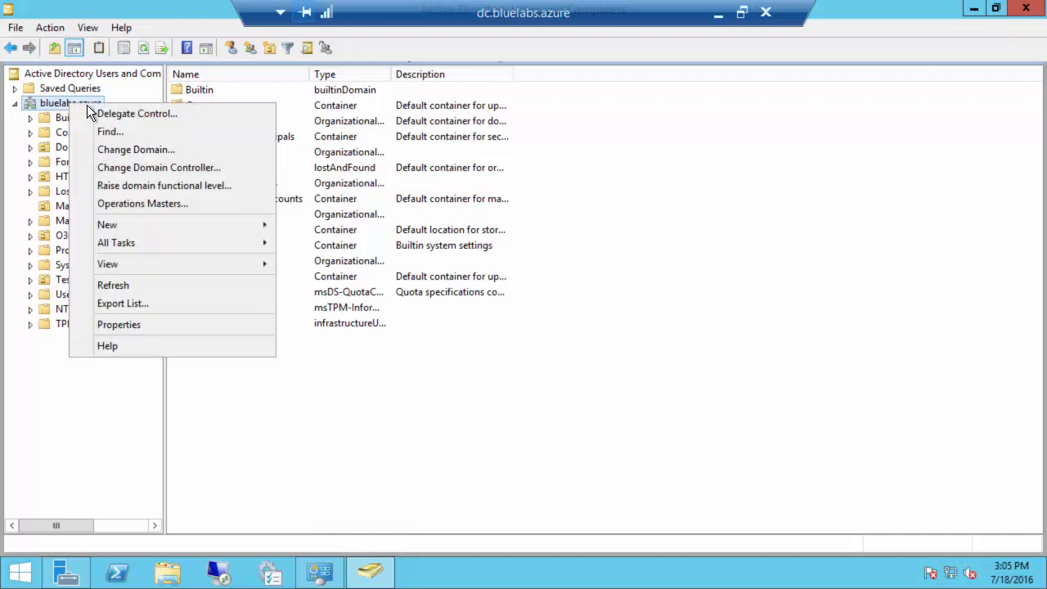
pyautogui.click(134, 112)
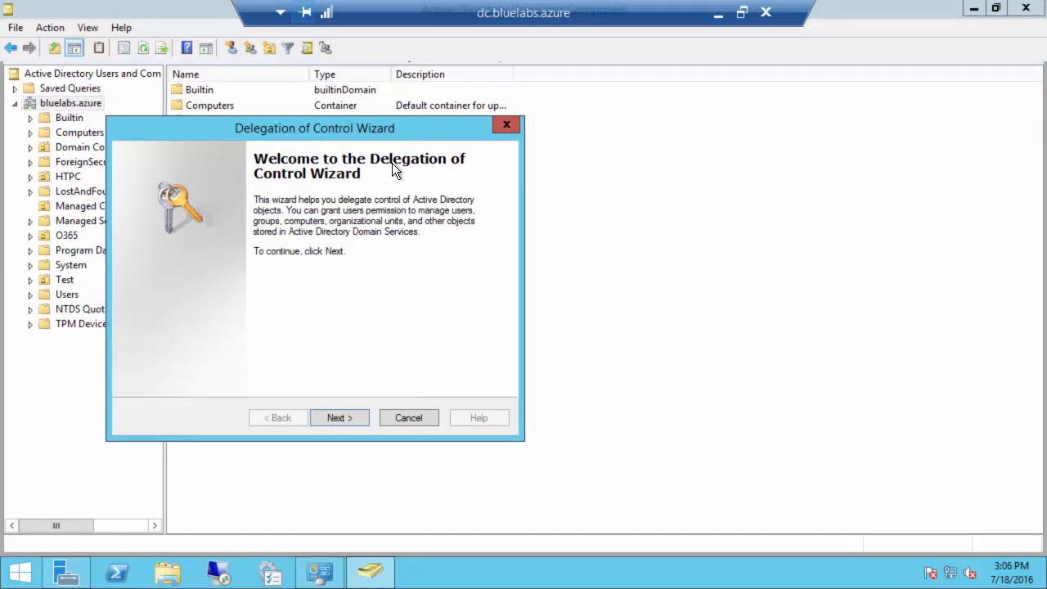
pyautogui.click(345, 416)
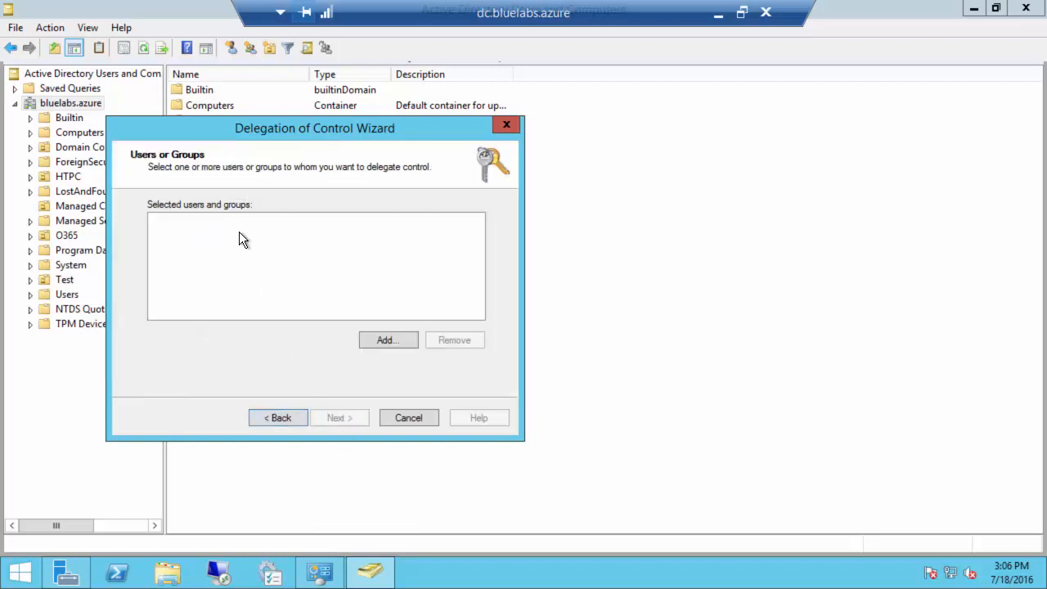
pyautogui.click(391, 339)
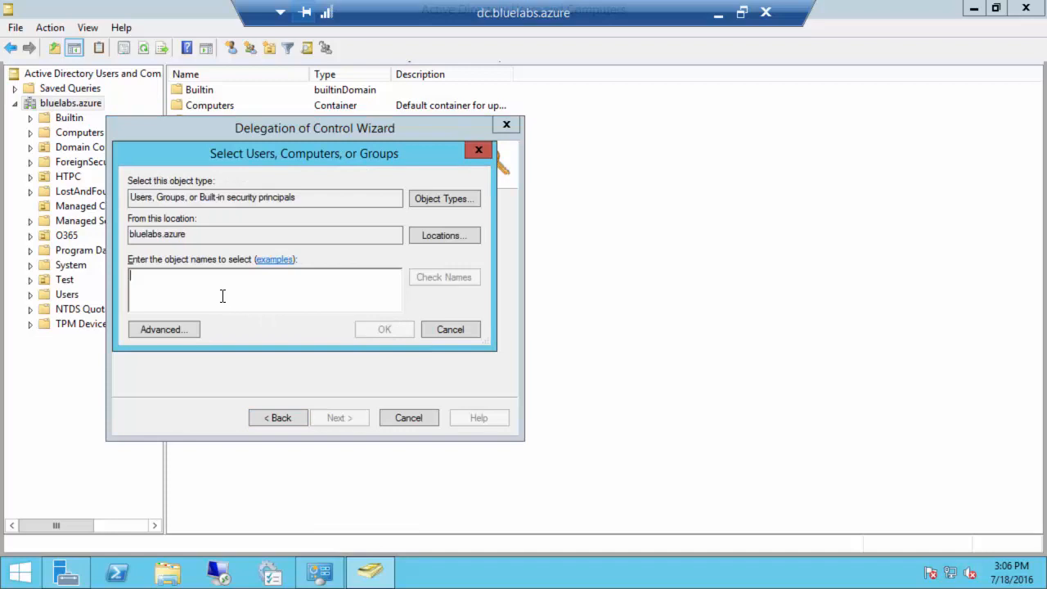
pyautogui.write('domain join')
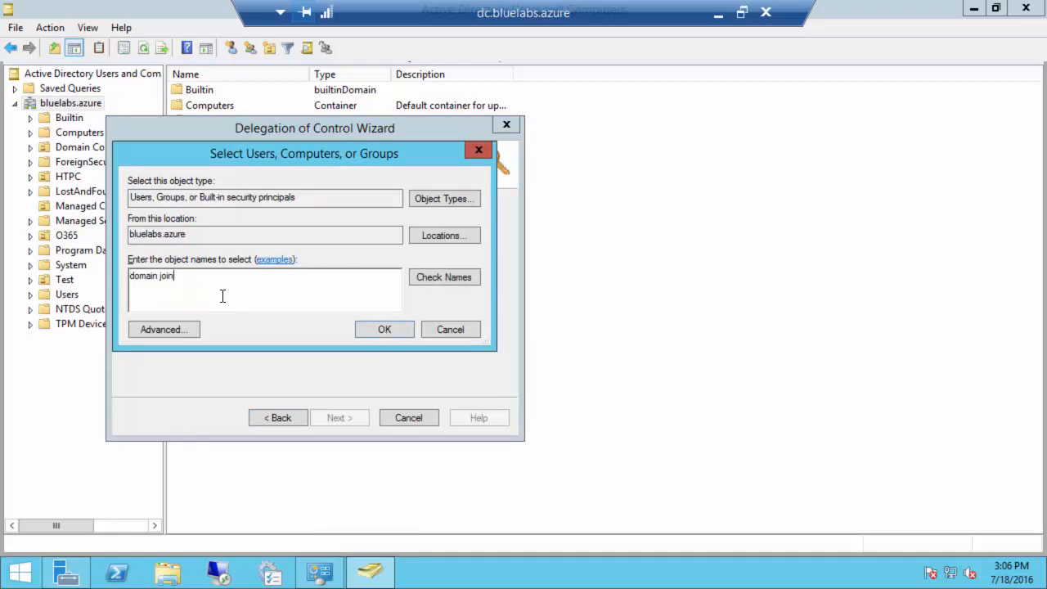
pyautogui.click(458, 277)
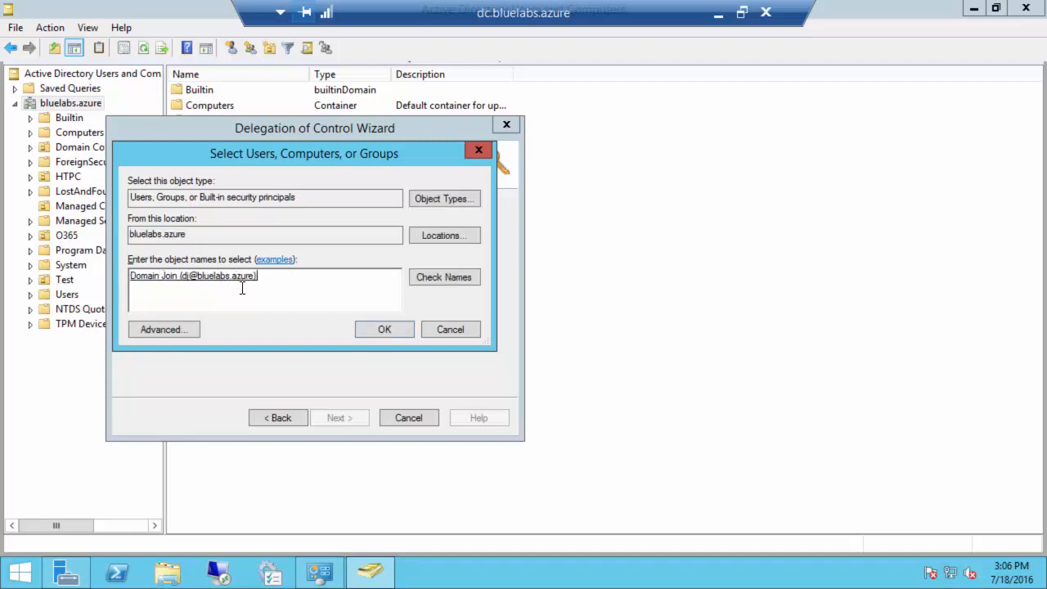
pyautogui.click(386, 330)
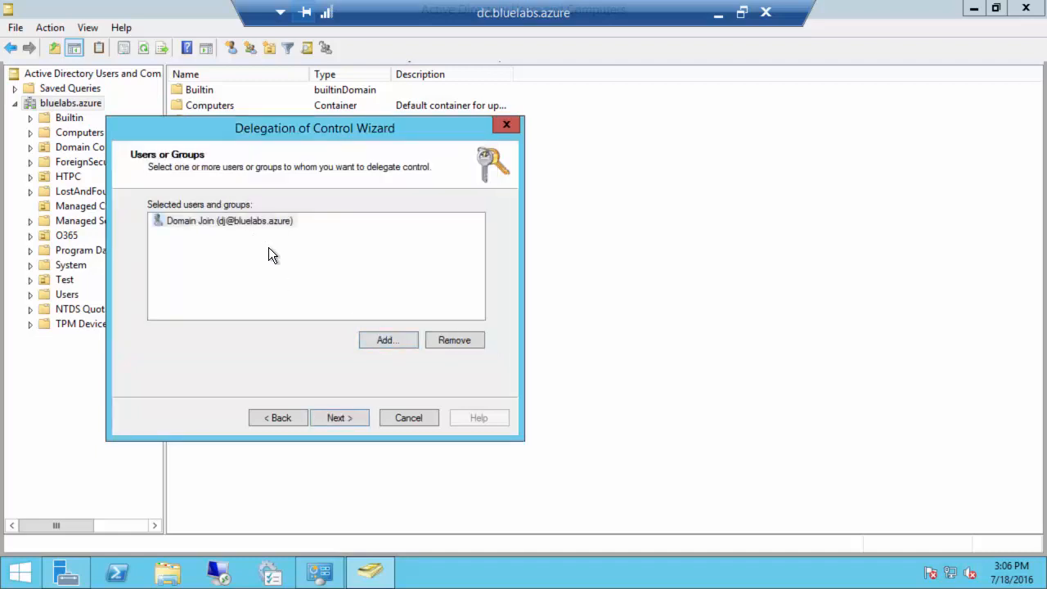
# Step: Grant it 'Join a computer to the domain', finish the wizard, and minimize the session
pyautogui.click(334, 419)
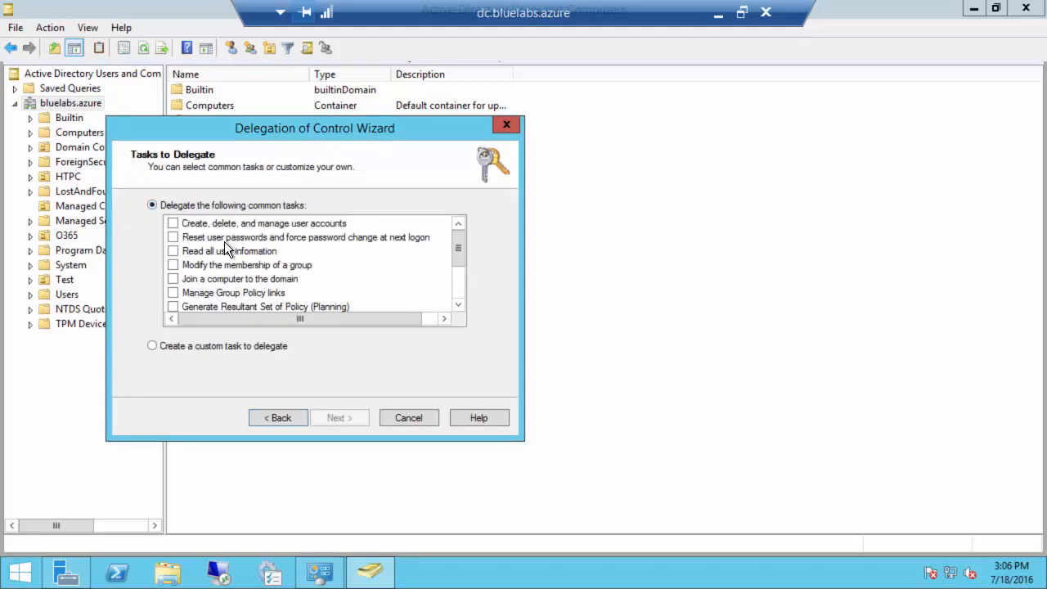
pyautogui.click(172, 279)
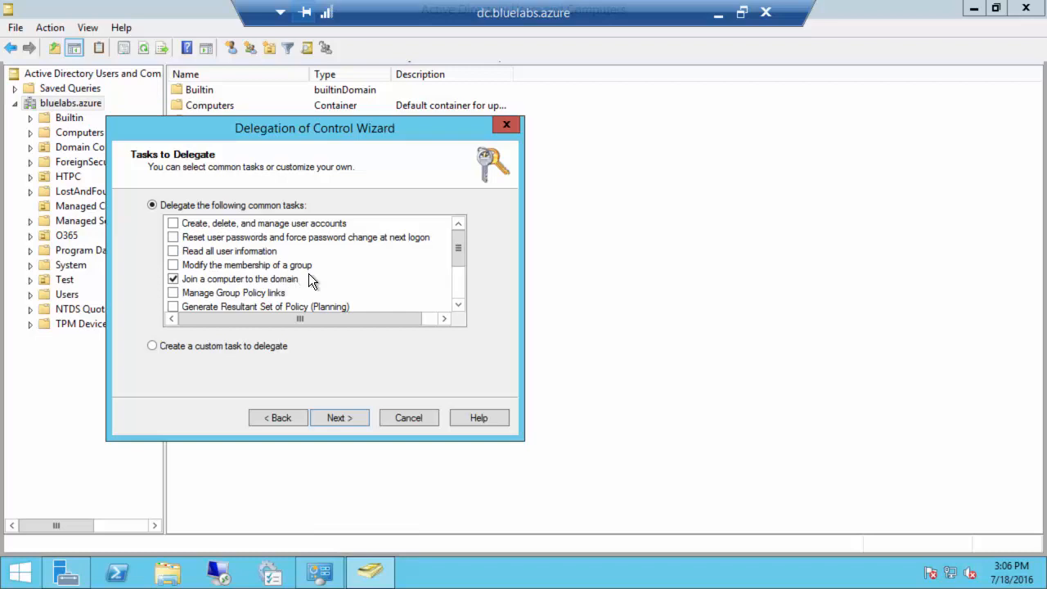
pyautogui.moveTo(463, 264); pyautogui.dragTo(467, 298)
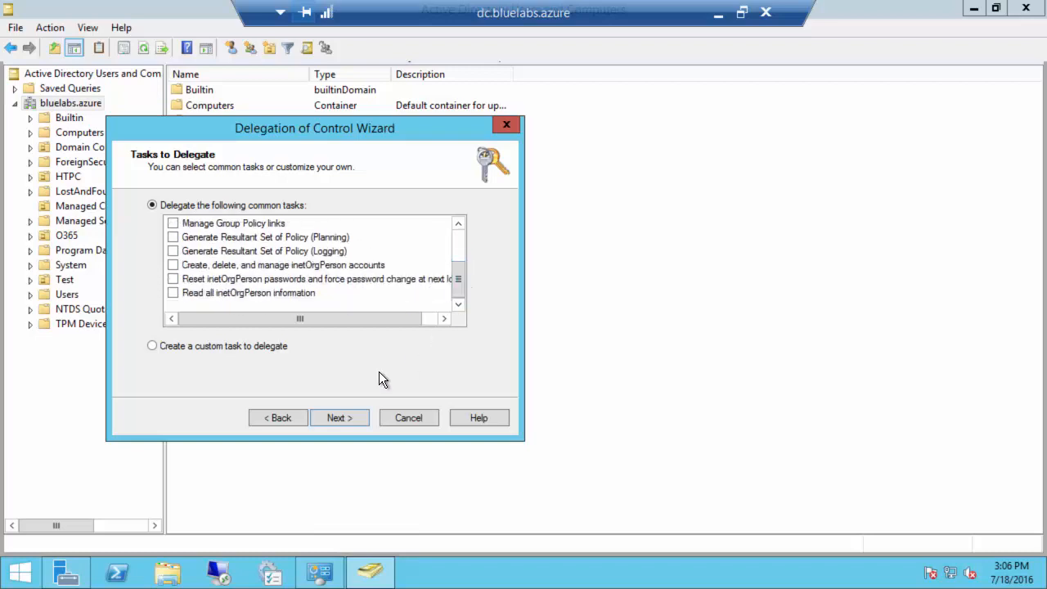
pyautogui.click(336, 417)
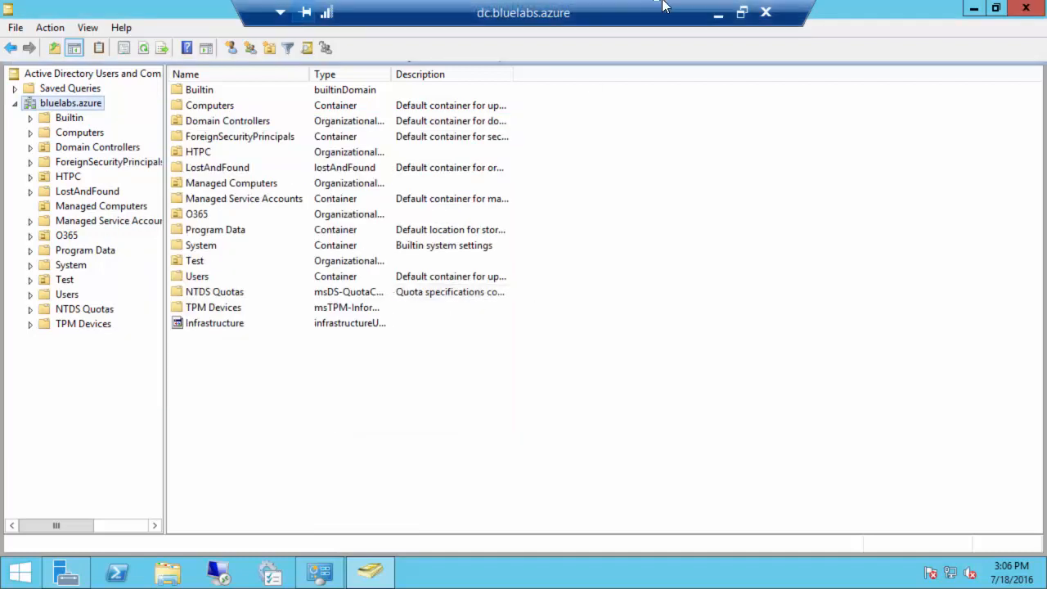
pyautogui.click(718, 13)
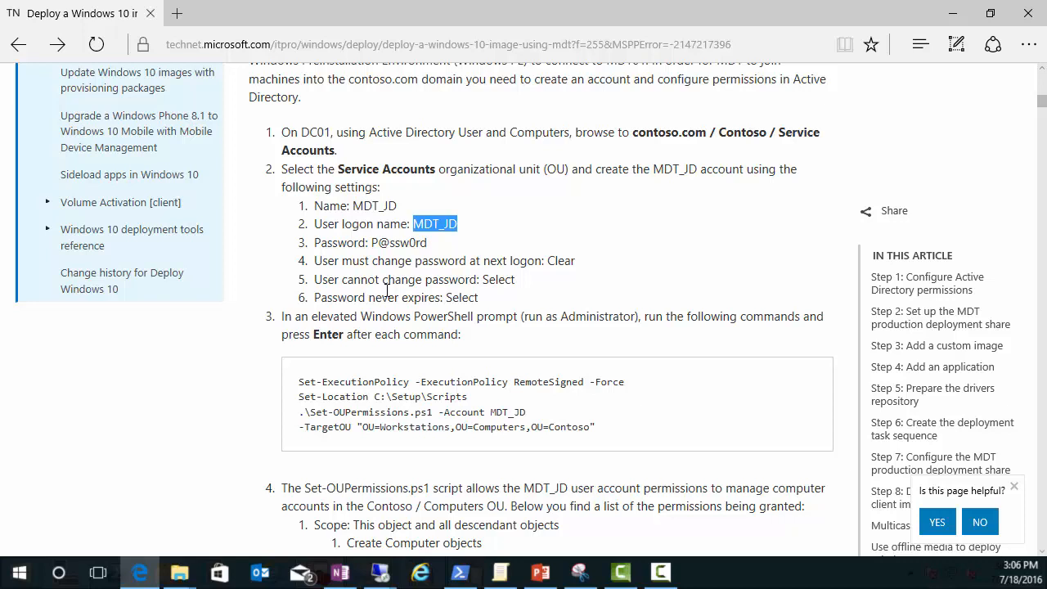
# Step: Scroll the article past the permissions list to 'Step 2: Set up the MDT production deployment share'
pyautogui.scroll(-5, 387, 291)
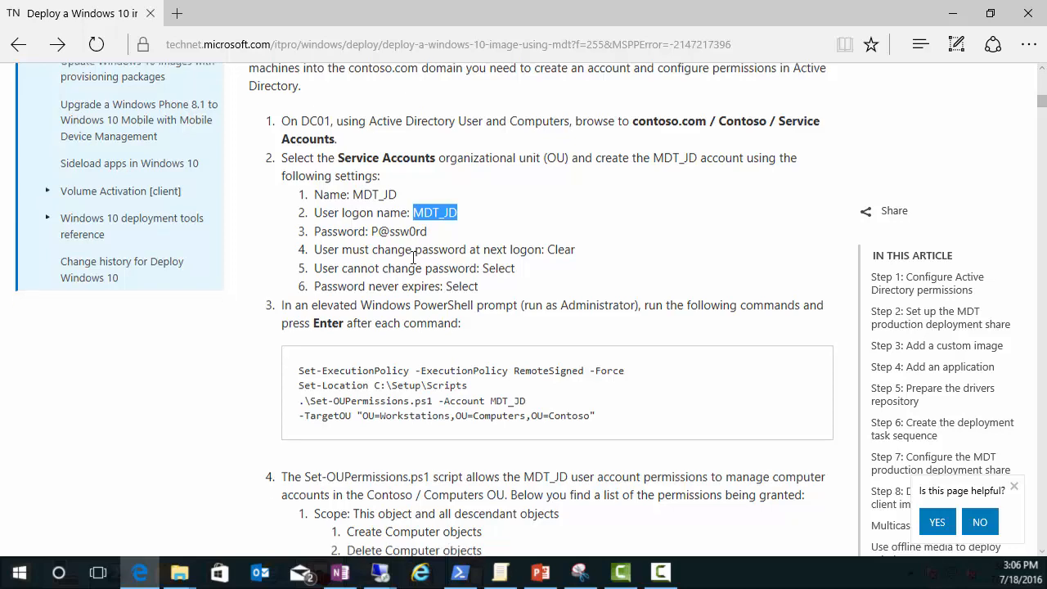
pyautogui.scroll(3, 413, 258)
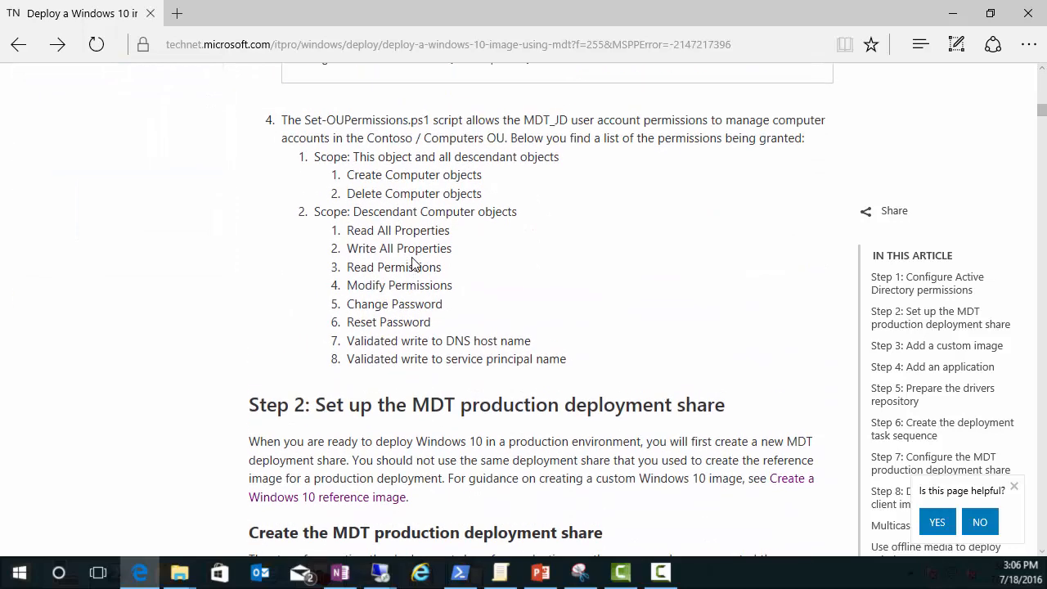
pyautogui.scroll(-5, 414, 262)
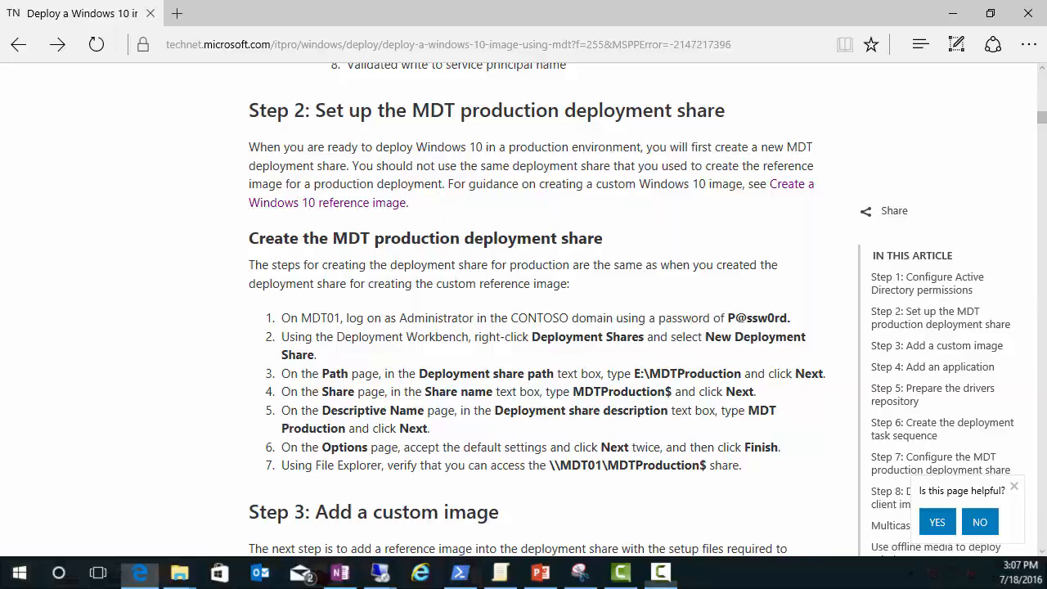
# Step: On the MDT server, launch Deployment Workbench from the Apps list and right-click Deployment Shares
pyautogui.click(140, 573)
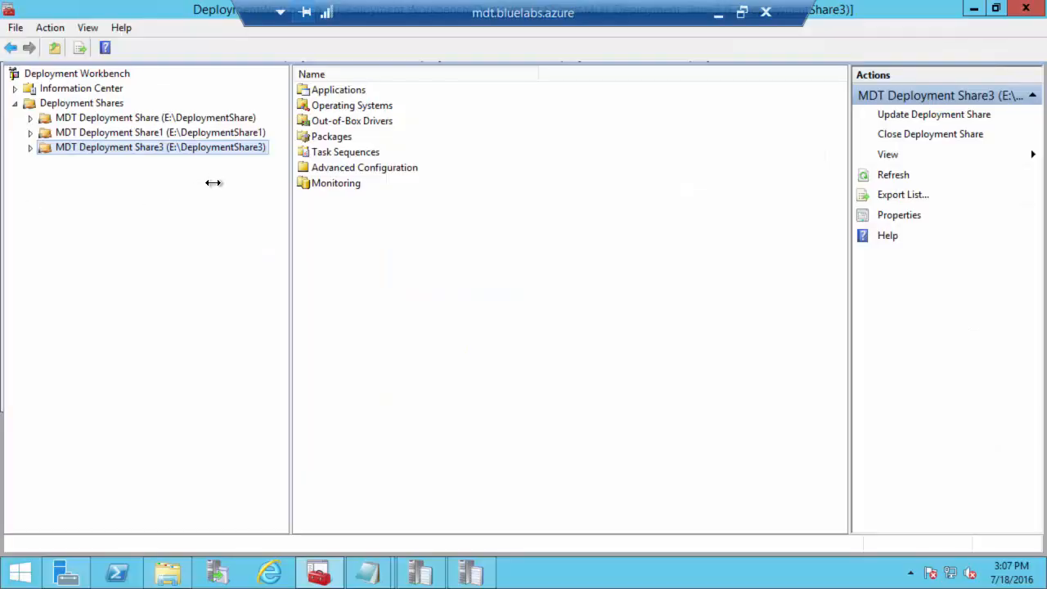
pyautogui.rightClick(67, 104)
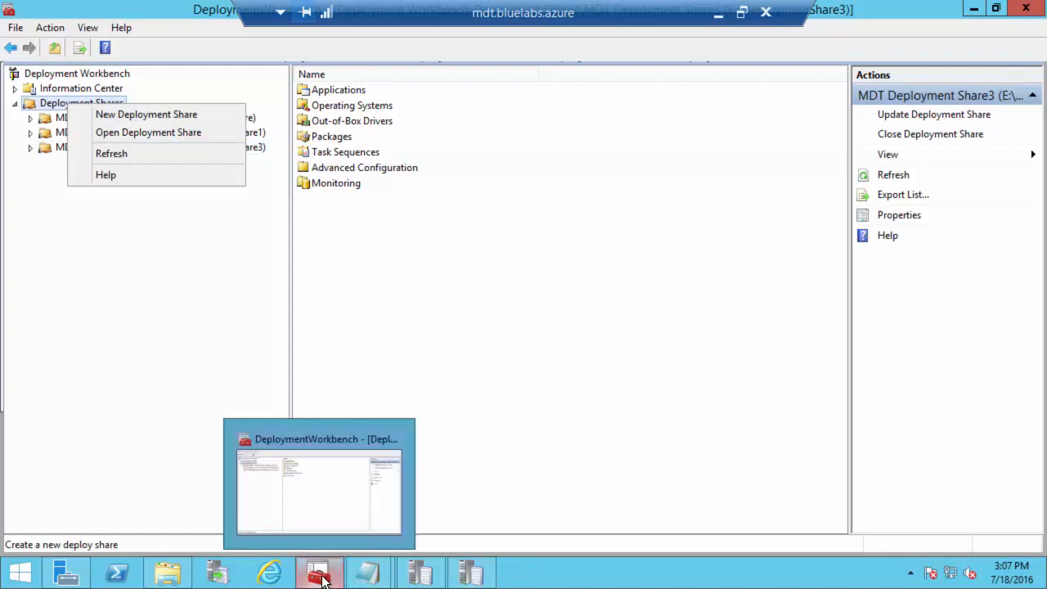
pyautogui.click(384, 287)
pyautogui.click(20, 573)
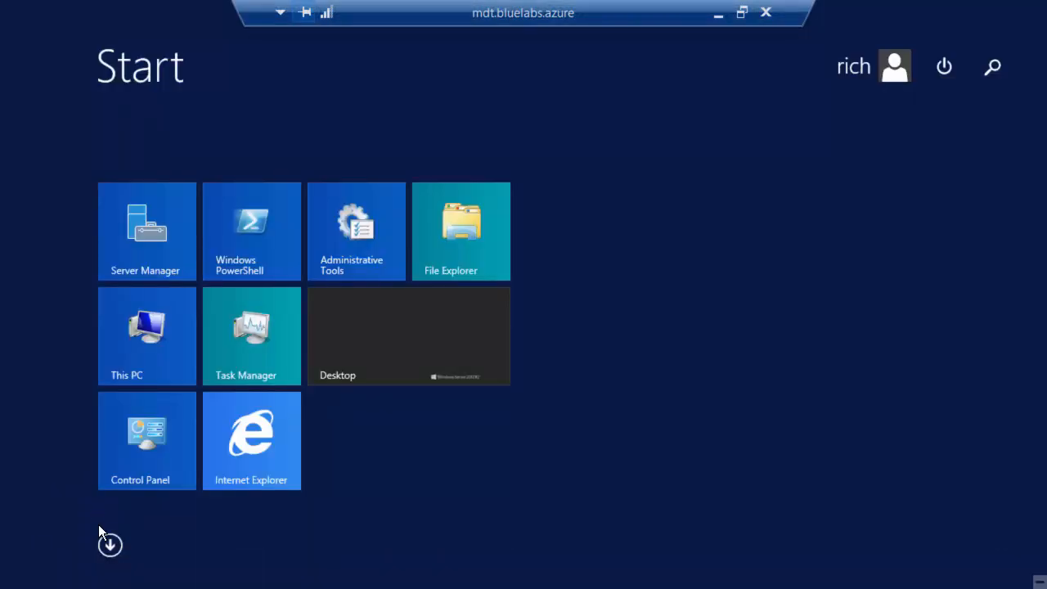
pyautogui.click(110, 547)
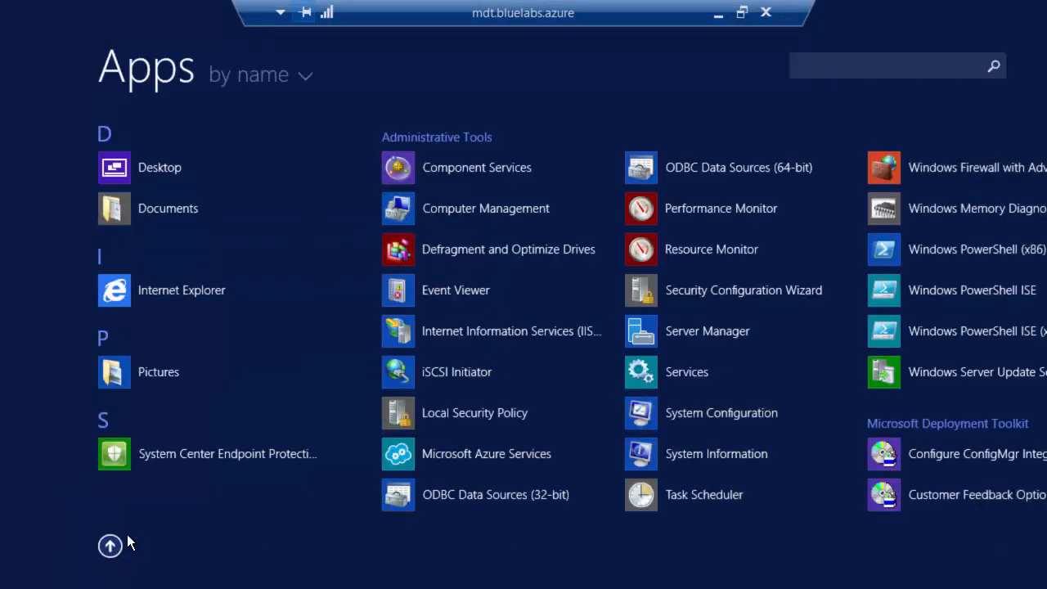
pyautogui.moveTo(435, 582); pyautogui.dragTo(705, 578)
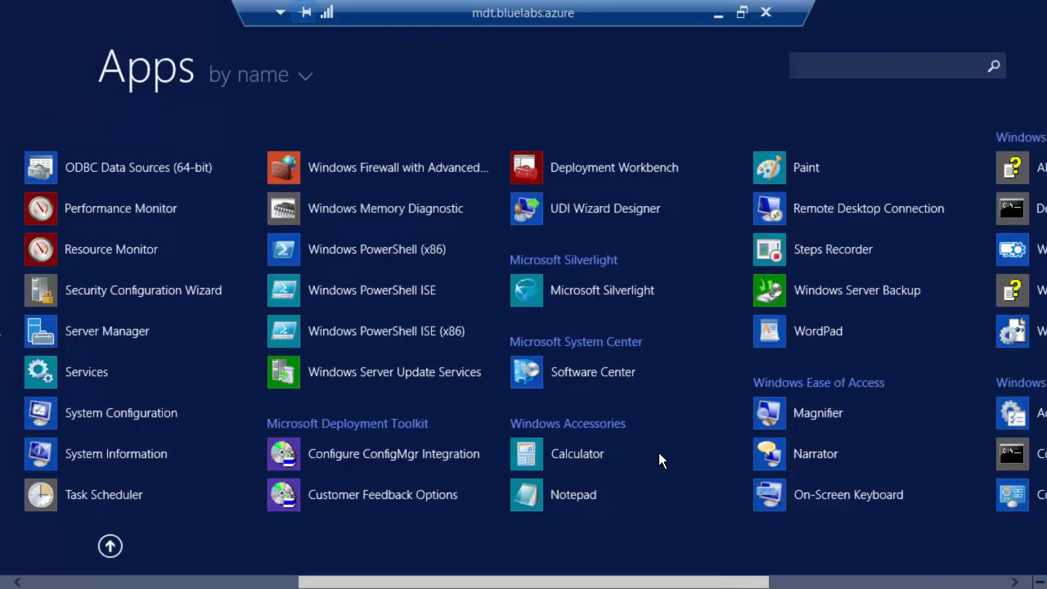
pyautogui.click(585, 169)
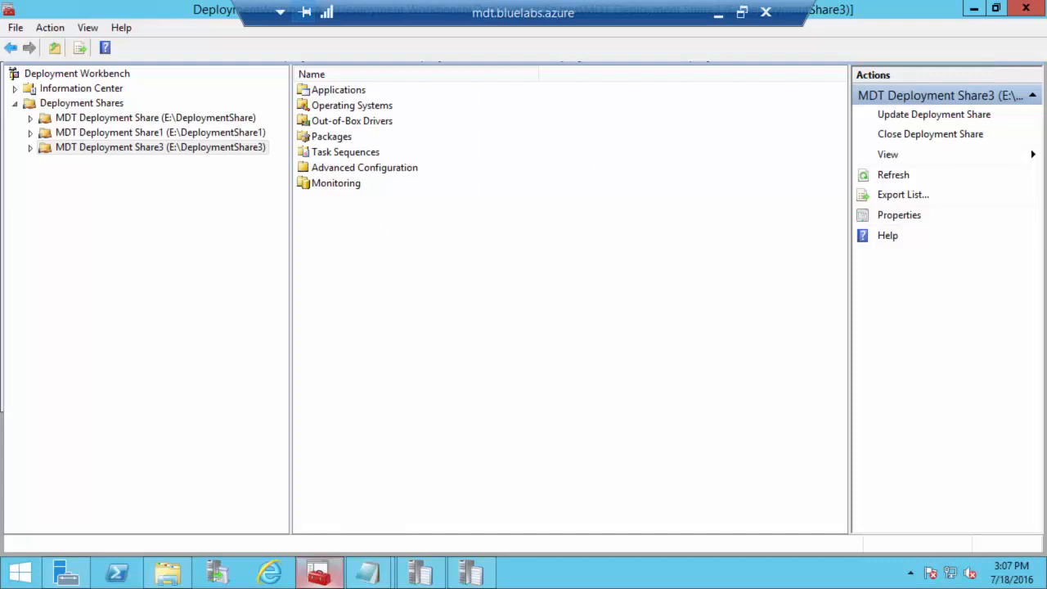
pyautogui.click(63, 101)
pyautogui.rightClick(63, 100)
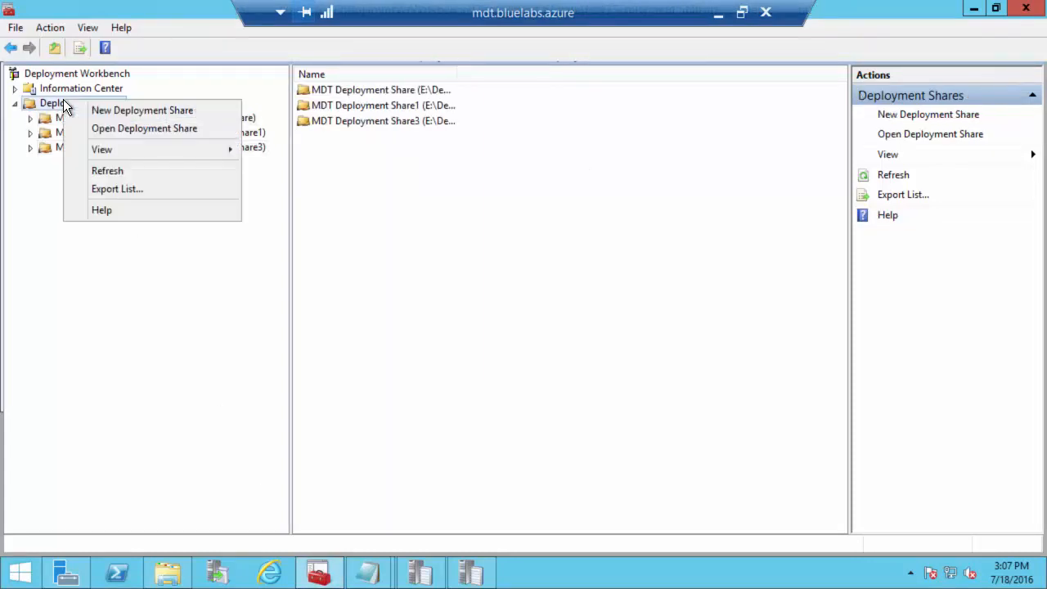
# Step: Start a New Deployment Share with the path E:\MDTProduction
pyautogui.click(143, 110)
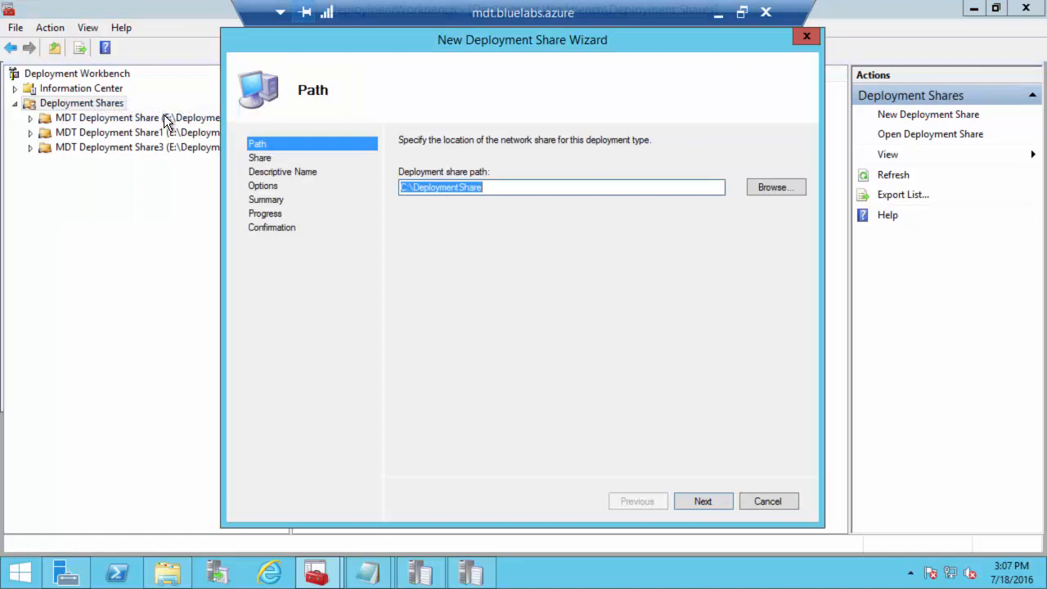
pyautogui.click(407, 187)
pyautogui.write('E:')
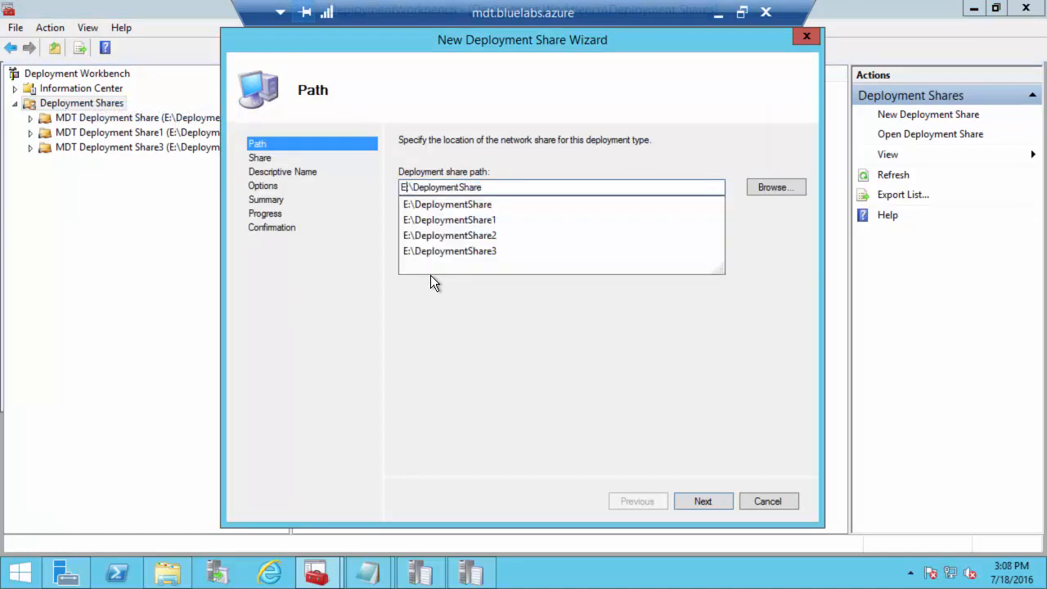
pyautogui.press('Right')
pyautogui.press('Right')
pyautogui.press('Right')
pyautogui.press('Right')
pyautogui.press('Right')
pyautogui.press('Right')
pyautogui.press('Right')
pyautogui.press('Right')
pyautogui.press('Right')
pyautogui.press('Right')
pyautogui.press('Right')
pyautogui.press('Right')
pyautogui.press('Right')
pyautogui.press('Right')
pyautogui.press('Right')
pyautogui.press('Right')
pyautogui.press('BackSpace')
pyautogui.press('BackSpace')
pyautogui.press('BackSpace')
pyautogui.press('BackSpace')
pyautogui.press('BackSpace')
pyautogui.press('BackSpace')
pyautogui.press('BackSpace')
pyautogui.press('BackSpace')
pyautogui.press('BackSpace')
pyautogui.press('BackSpace')
pyautogui.press('BackSpace')
pyautogui.press('BackSpace')
pyautogui.press('BackSpace')
pyautogui.press('BackSpace')
pyautogui.press('BackSpace')
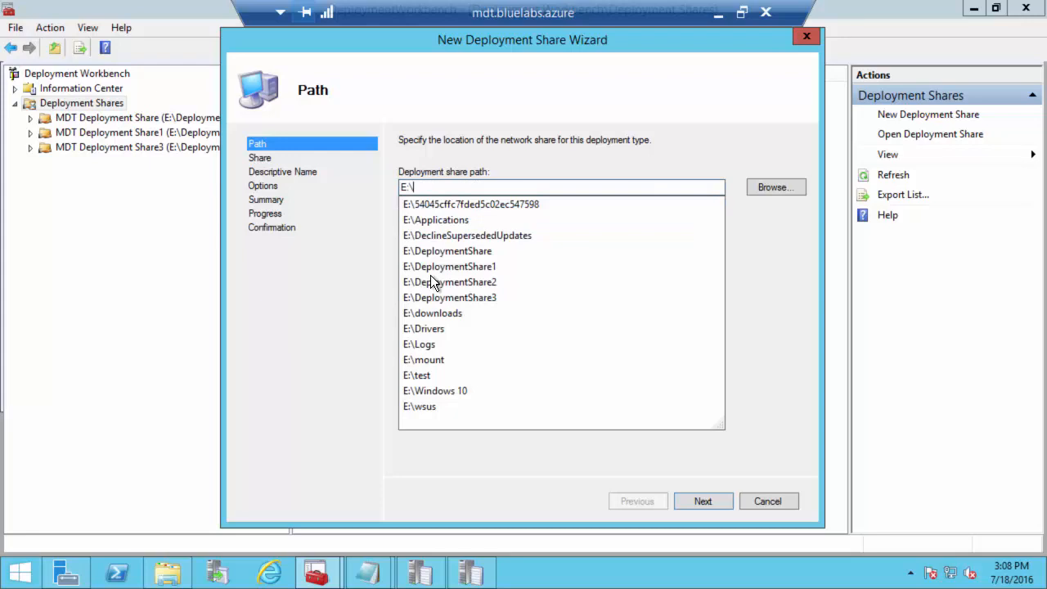
pyautogui.write('MDTProduction')
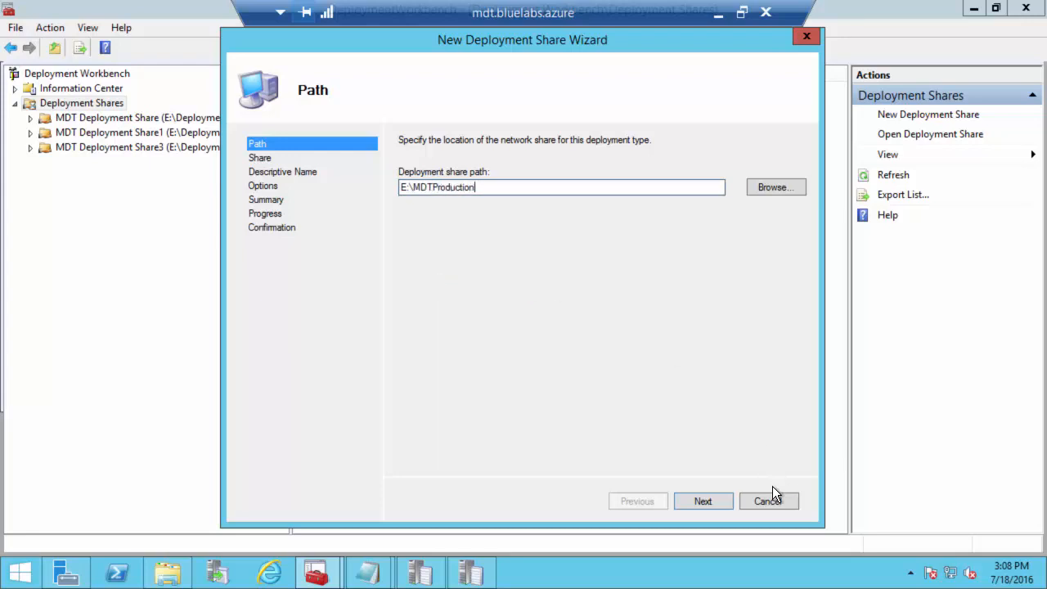
pyautogui.click(713, 501)
# Step: Share it as MDTProduction$, describe it 'MDT Production', keep default options, and create it
pyautogui.moveTo(473, 193); pyautogui.dragTo(338, 192)
pyautogui.write('MDTPro')
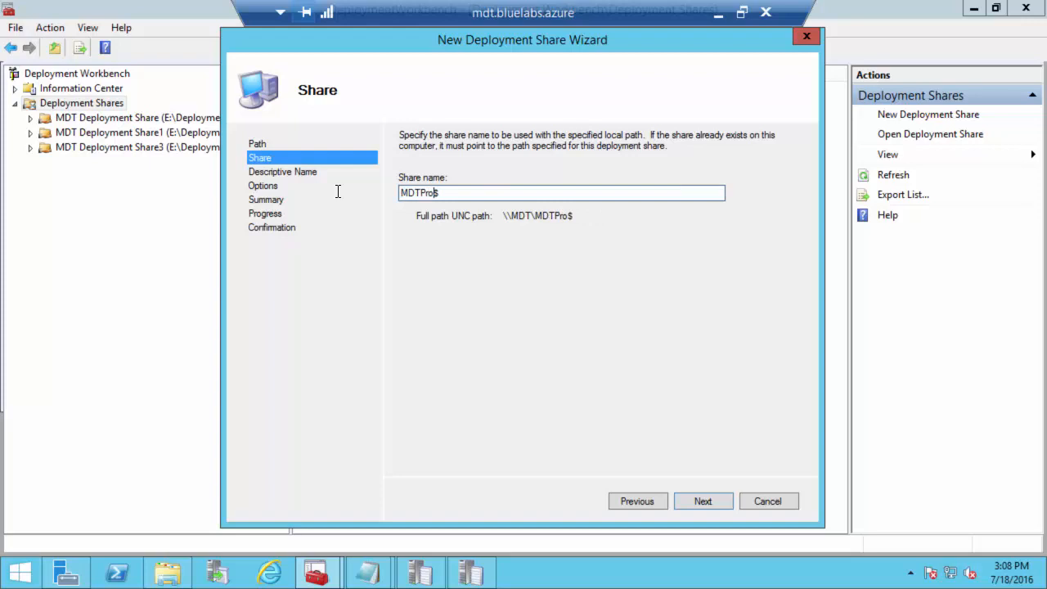
pyautogui.write('duction')
pyautogui.click(708, 501)
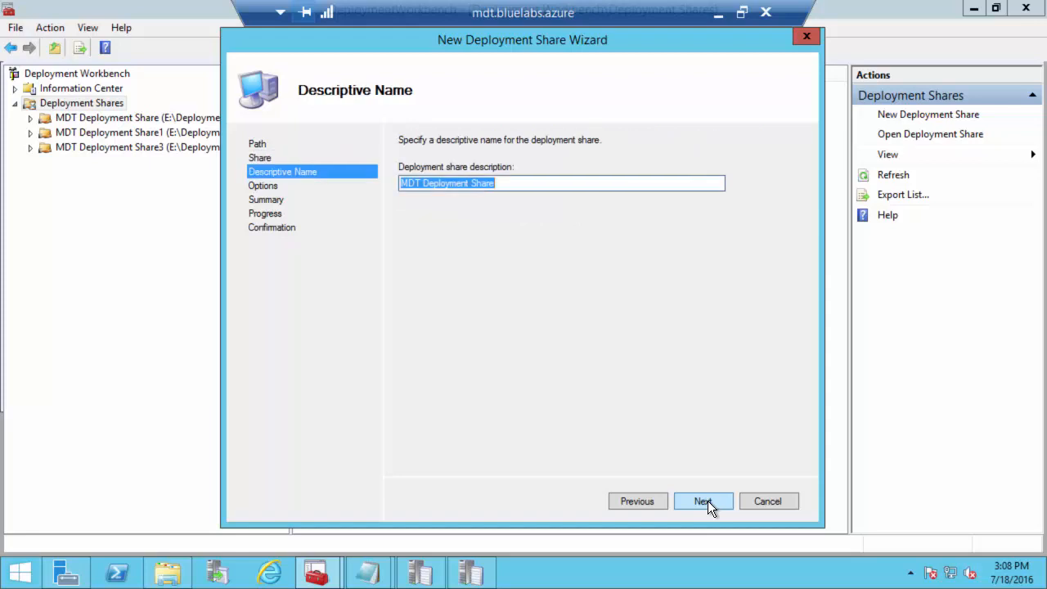
pyautogui.moveTo(537, 183); pyautogui.dragTo(264, 175)
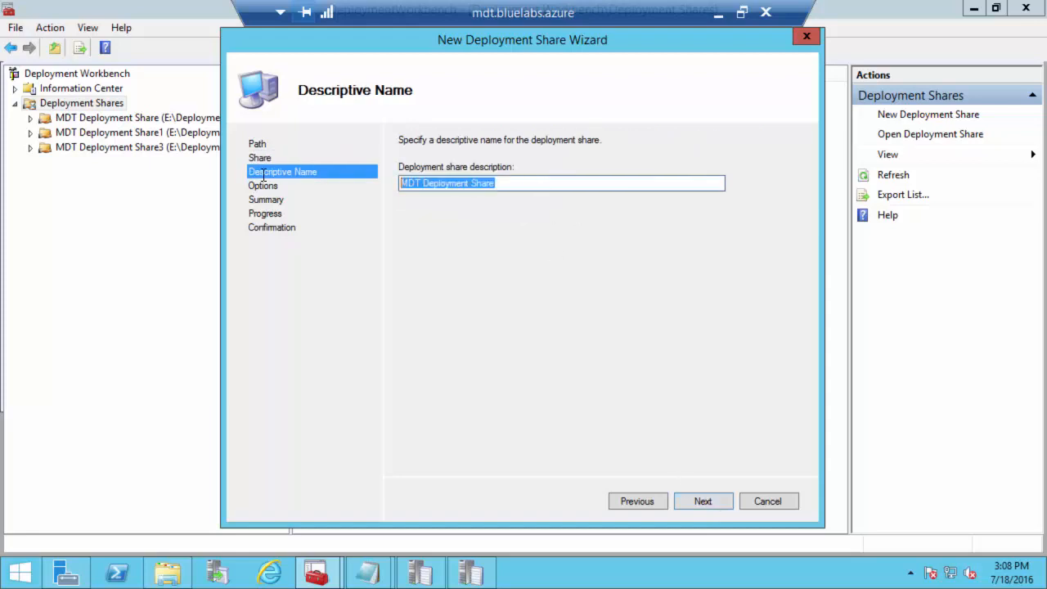
pyautogui.write('MDT Production')
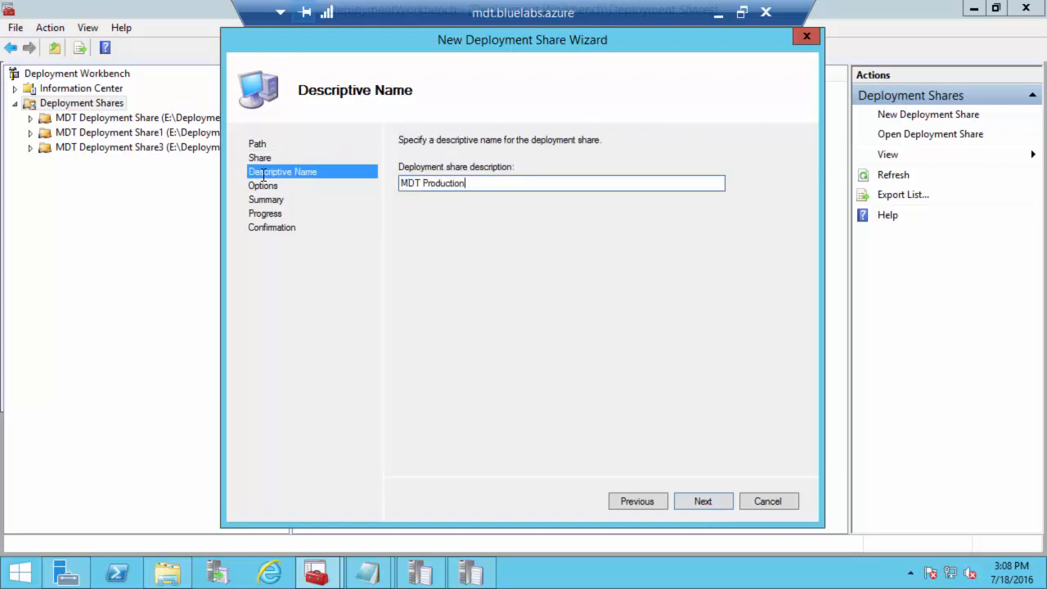
pyautogui.click(688, 503)
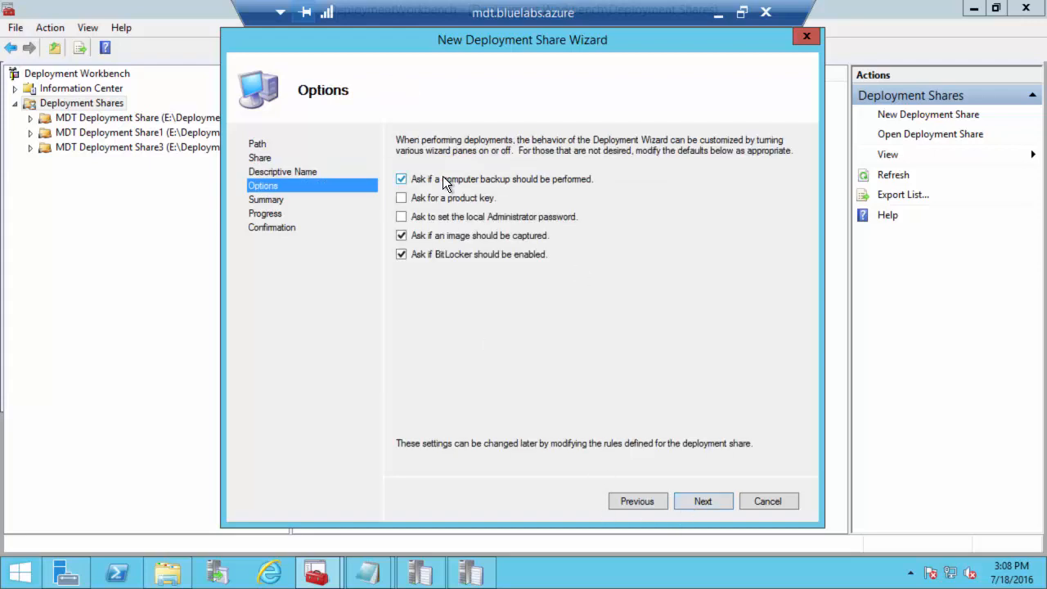
pyautogui.click(703, 501)
pyautogui.click(694, 500)
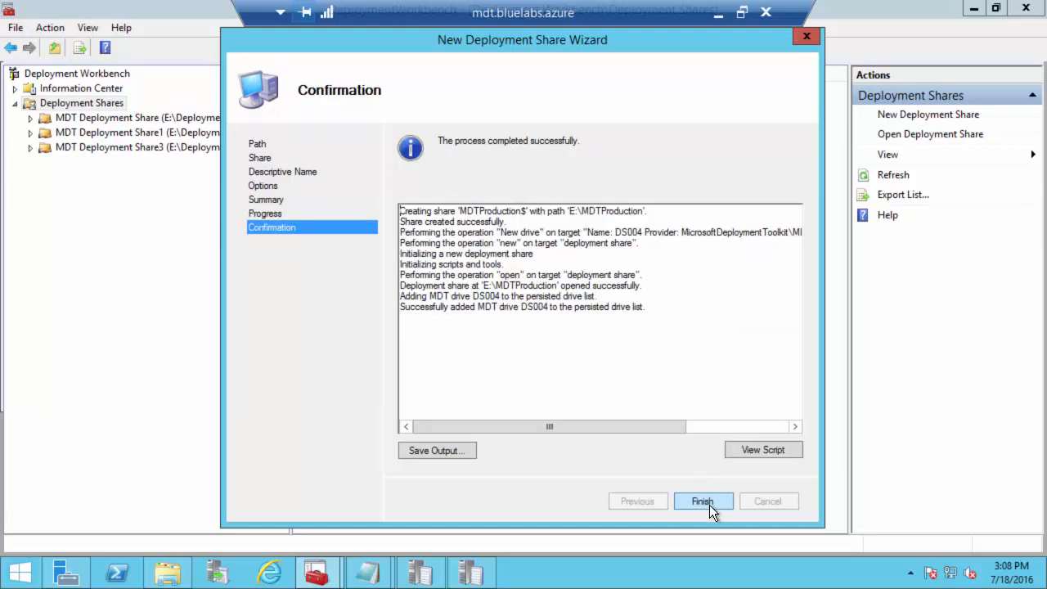
# Step: Close the wizard, select MDT Production, review the article's Step 3, then return to the server
pyautogui.click(709, 505)
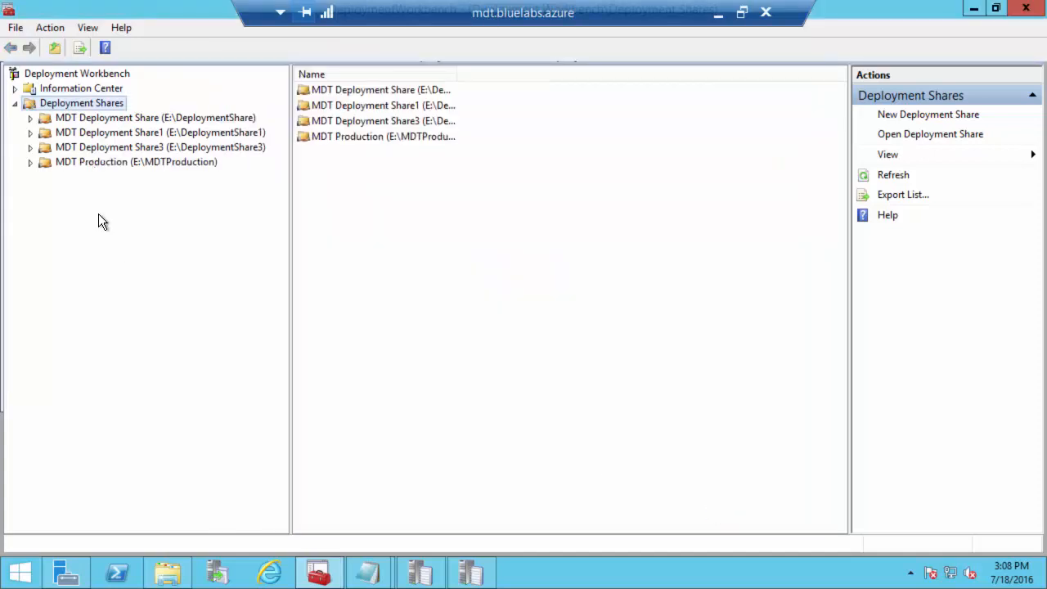
pyautogui.click(109, 162)
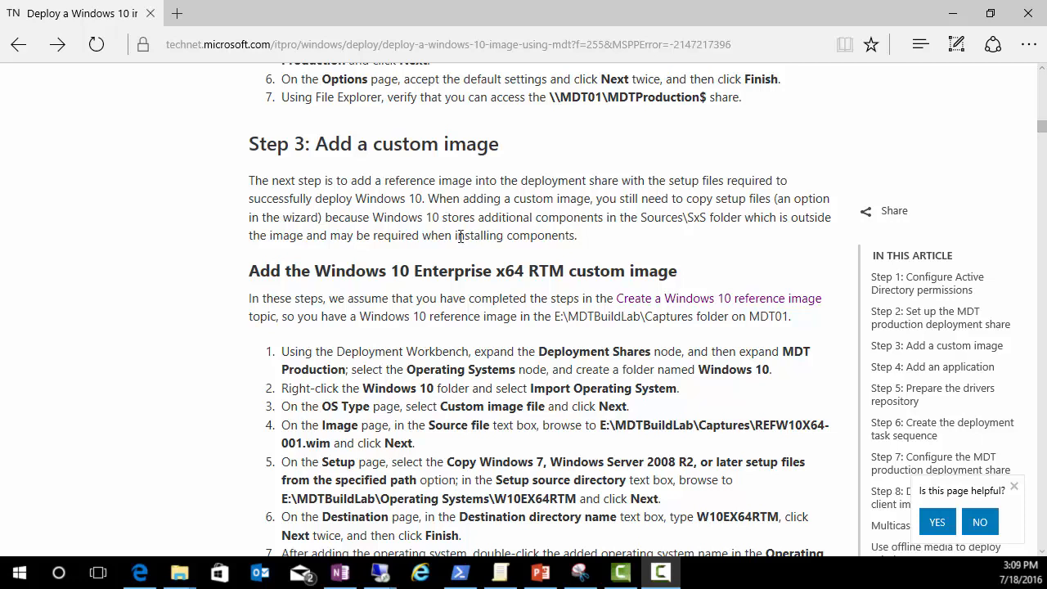
pyautogui.scroll(-1, 533, 294)
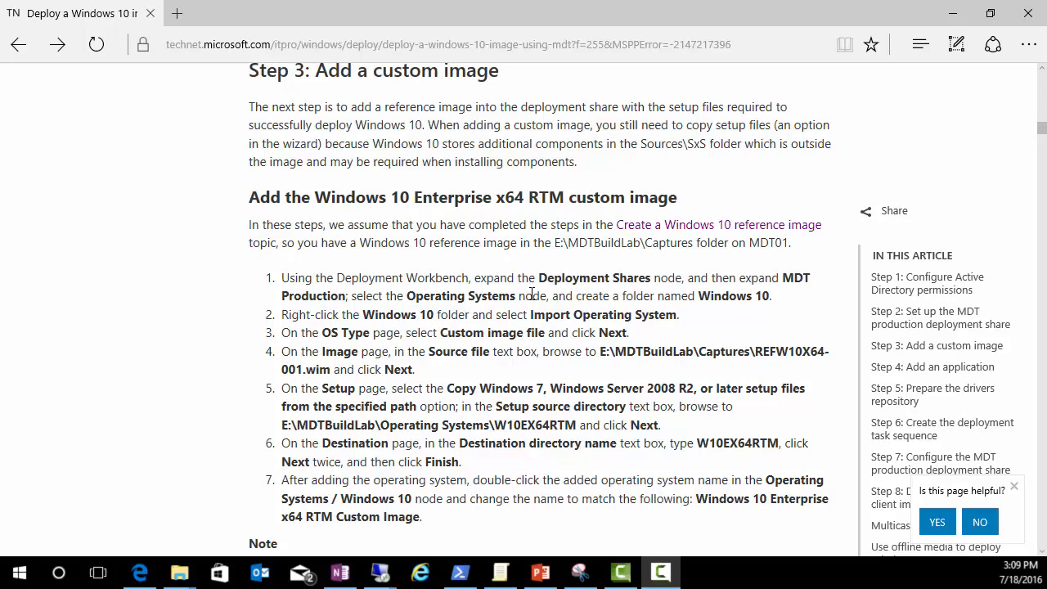
pyautogui.hotkey('alt', 'Tab')
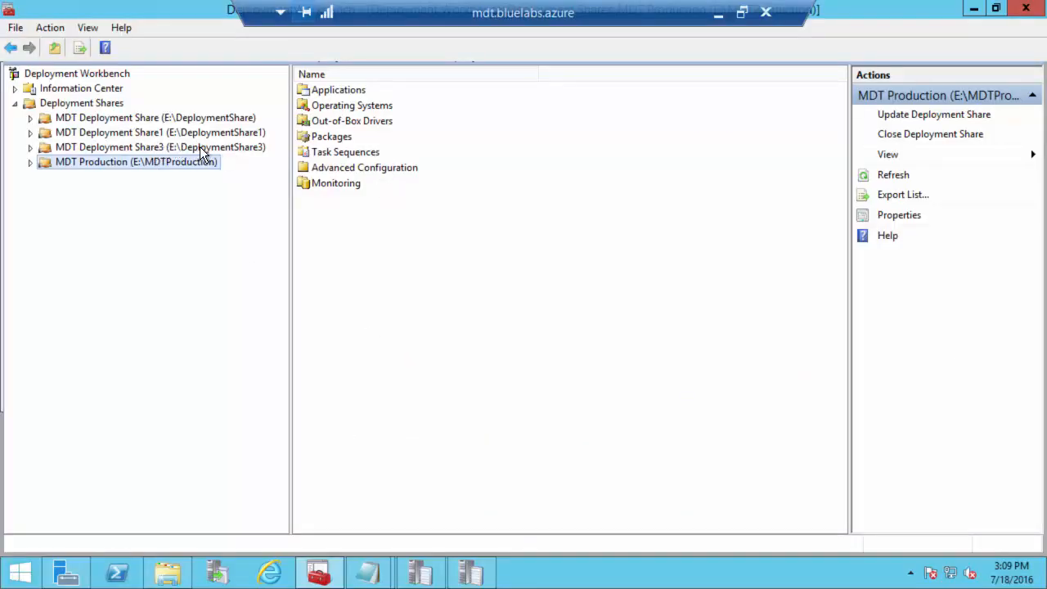
# Step: Locate W101511EDUX64_O365PP_2016_07_17.wim in E:\DeploymentShare3\Captures, then return to Deployment Workbench
pyautogui.click(167, 573)
pyautogui.click(218, 53)
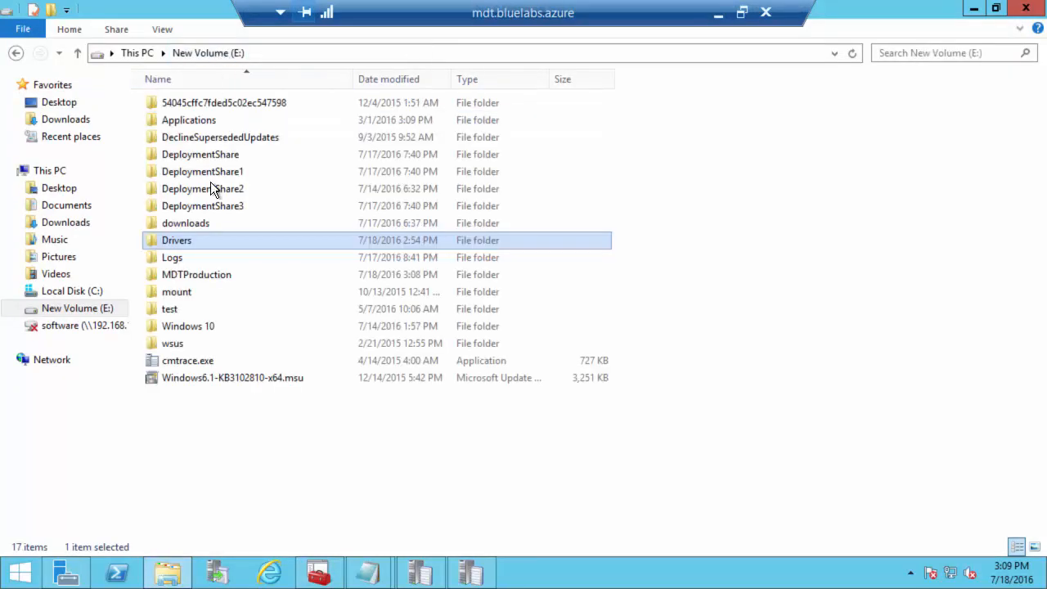
pyautogui.doubleClick(211, 206)
pyautogui.doubleClick(185, 169)
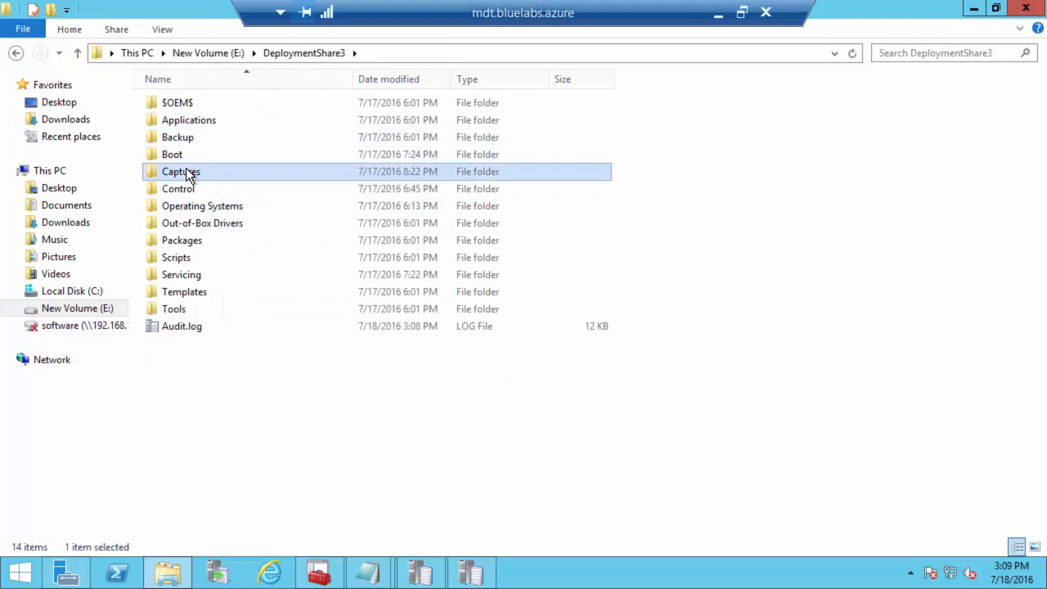
pyautogui.click(260, 109)
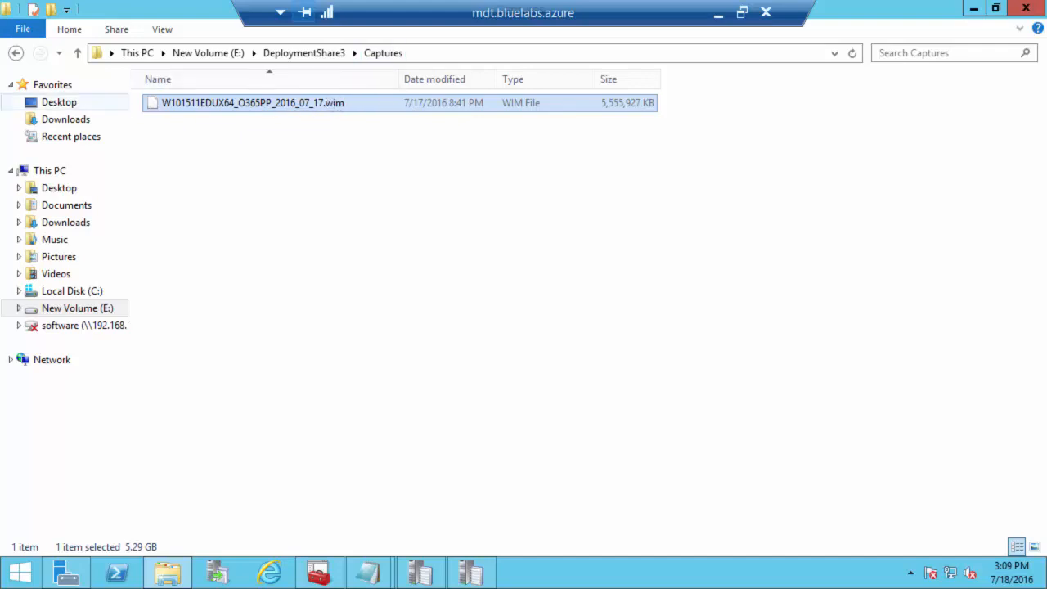
pyautogui.click(318, 575)
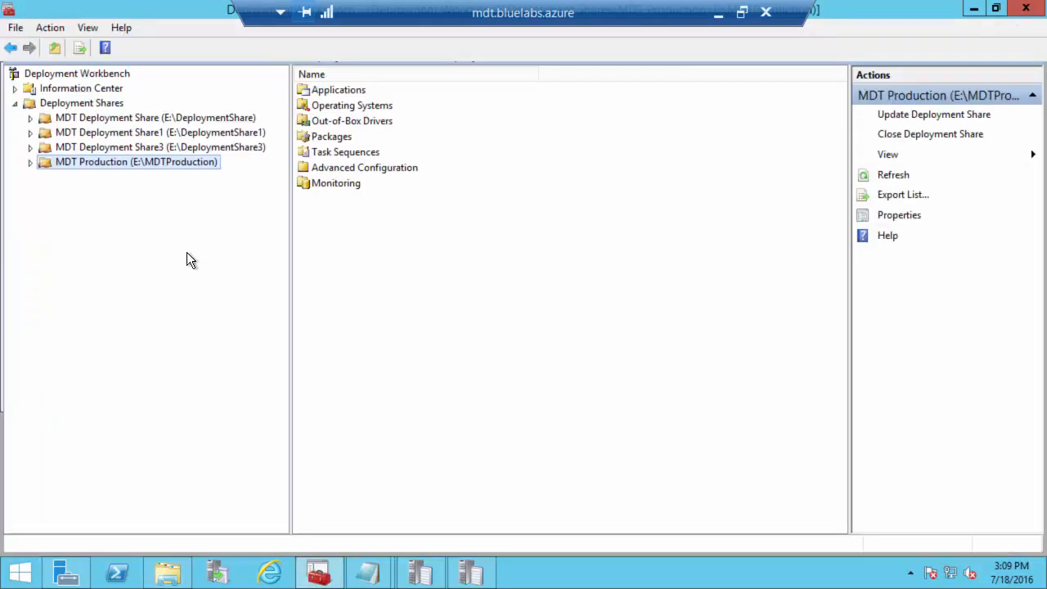
# Step: Expand MDT Production and start Import Operating System on its Operating Systems folder
pyautogui.click(32, 163)
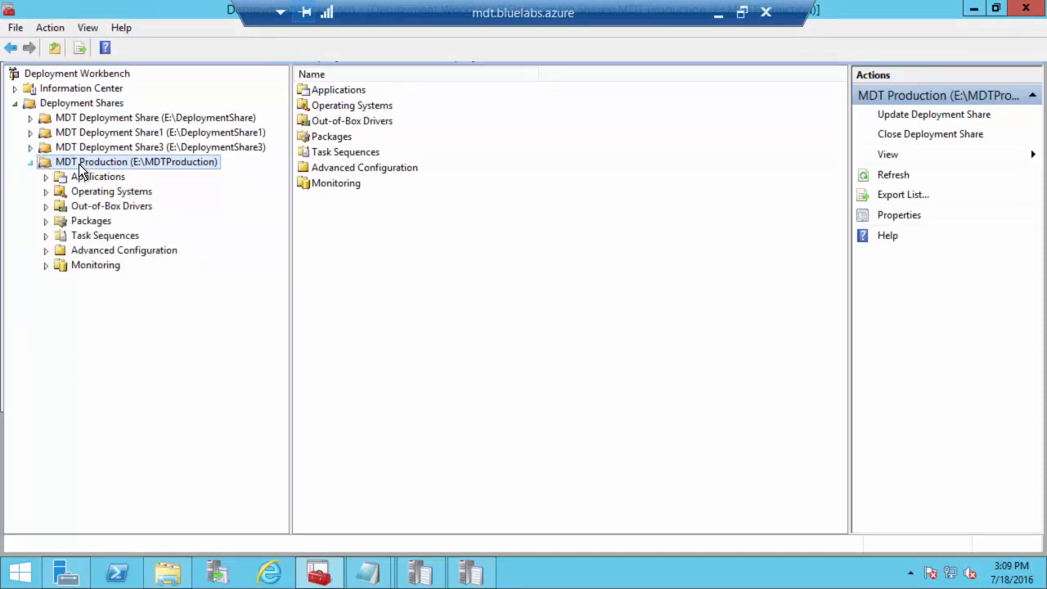
pyautogui.click(88, 192)
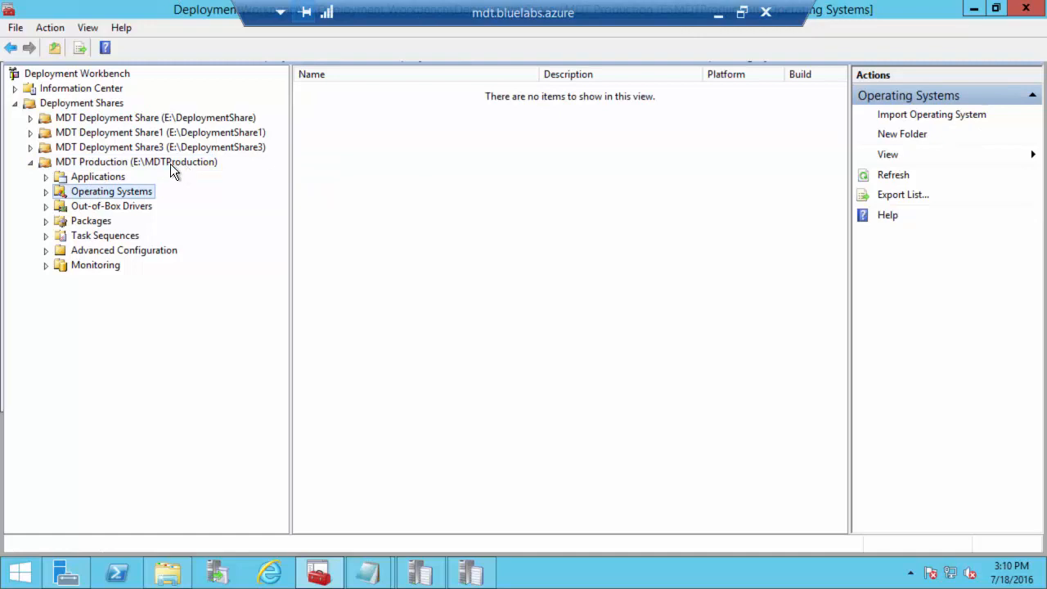
pyautogui.rightClick(102, 199)
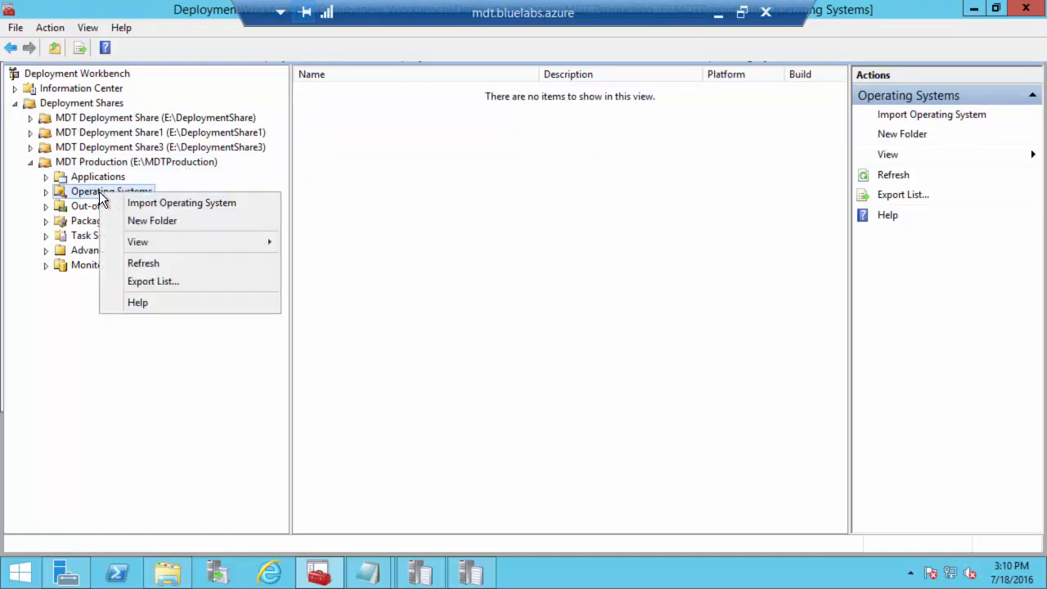
pyautogui.click(183, 205)
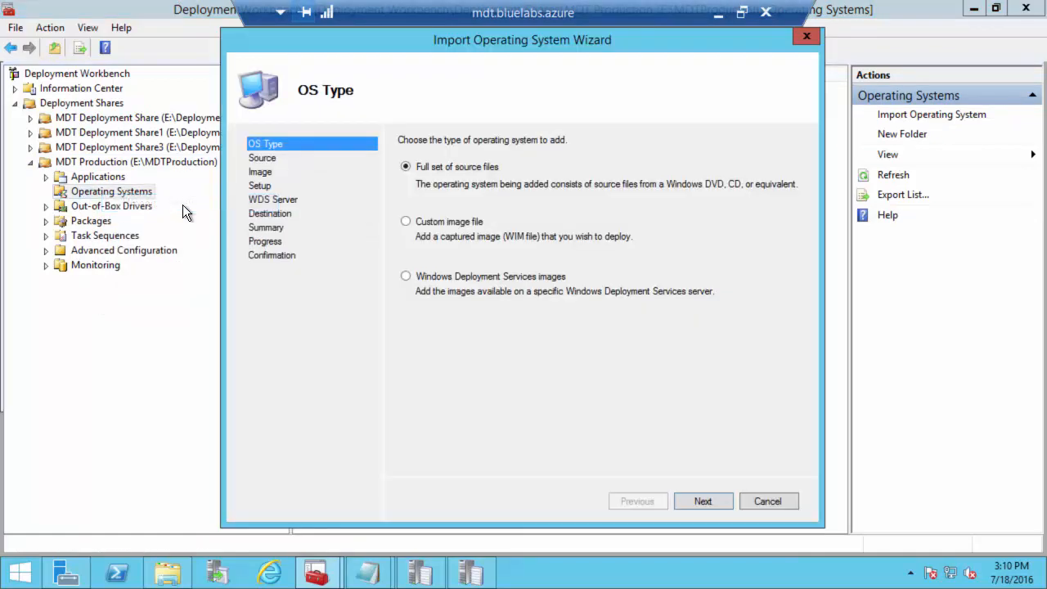
# Step: Import a custom image from E:\DeploymentShare3\Captures\W101511EDUX64_O365PP_2016_07_17.wim, moving rather than copying the files
pyautogui.click(432, 223)
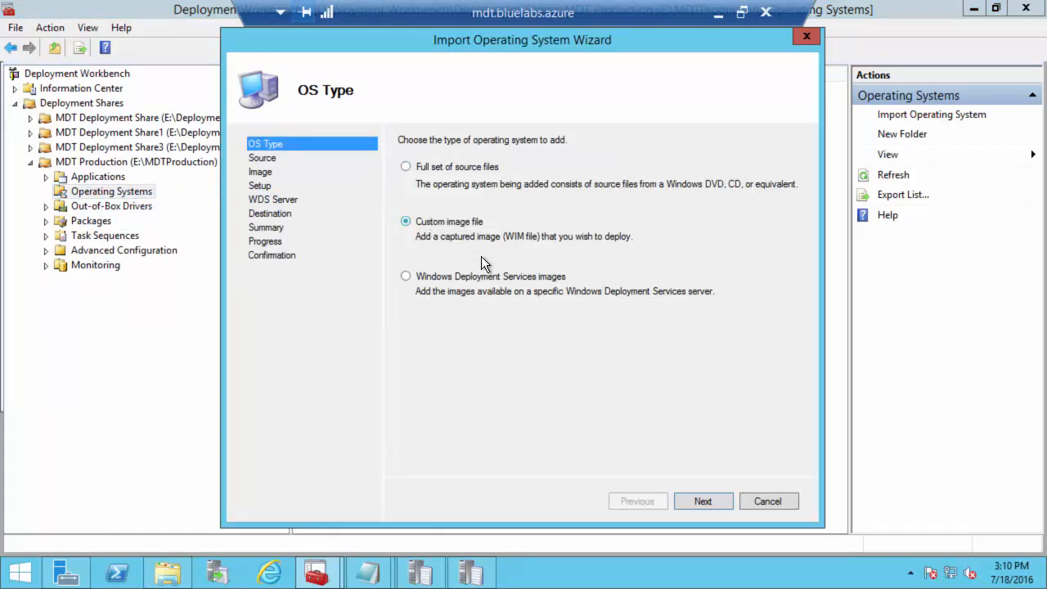
pyautogui.click(710, 499)
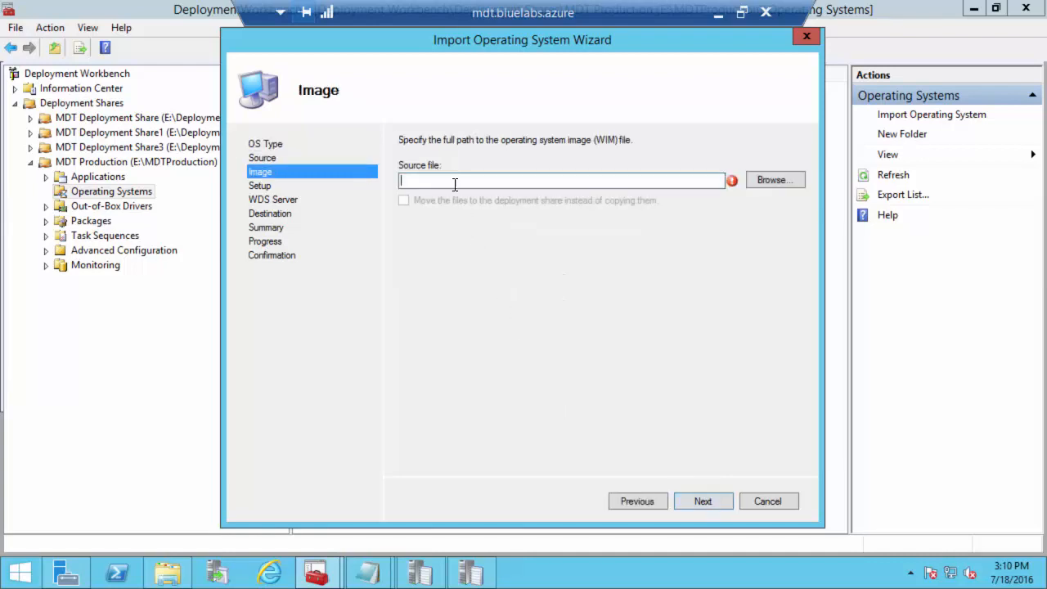
pyautogui.click(773, 180)
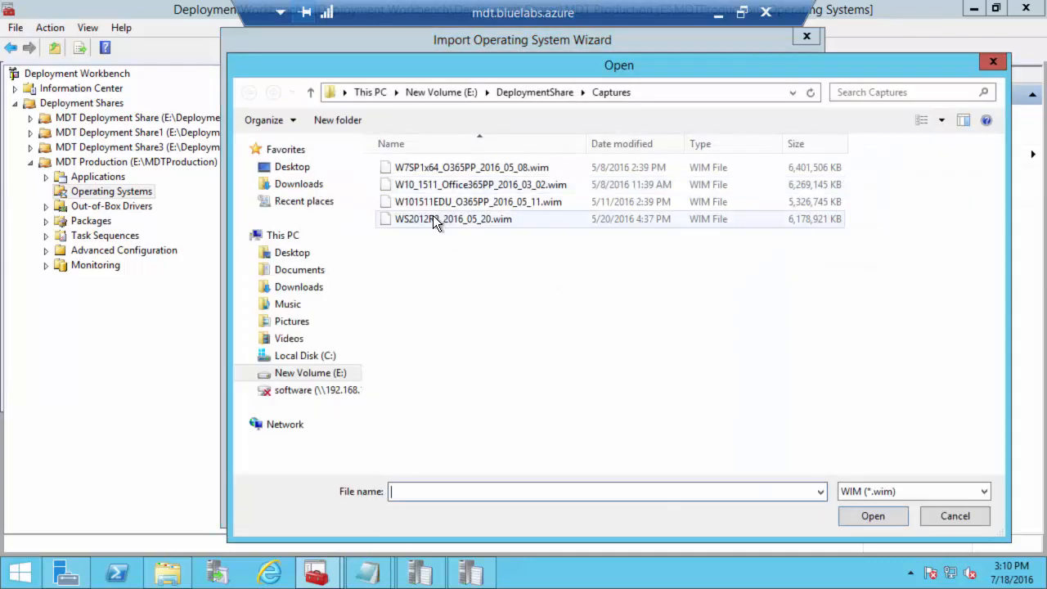
pyautogui.click(442, 92)
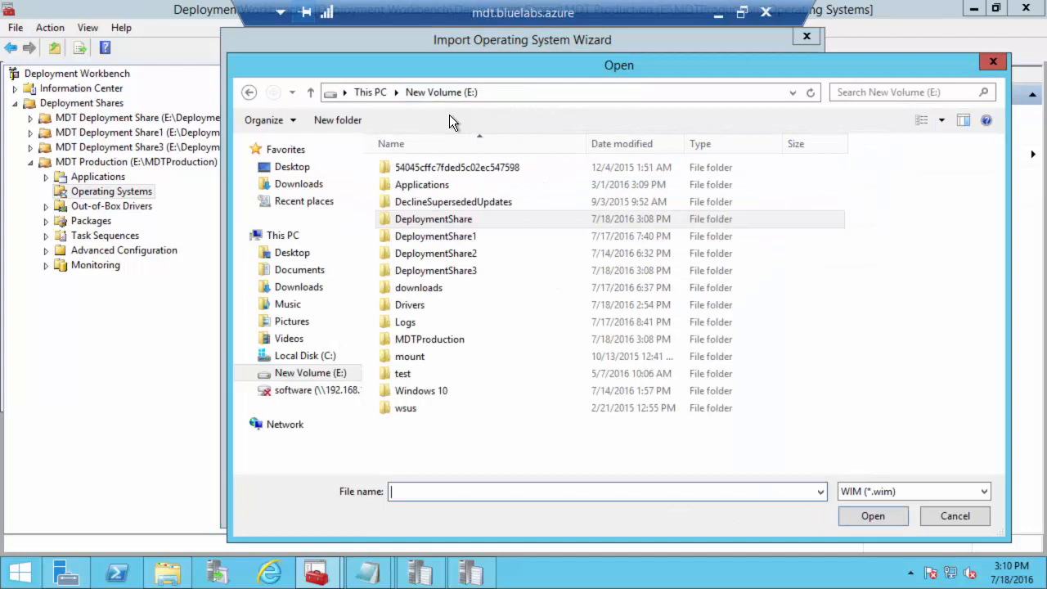
pyautogui.doubleClick(436, 270)
pyautogui.doubleClick(414, 236)
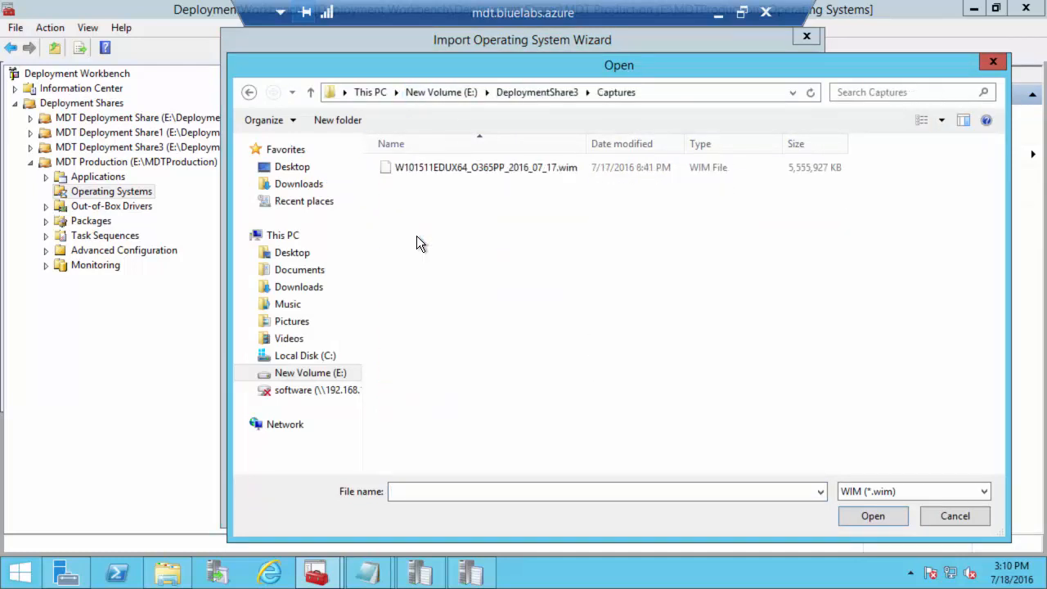
pyautogui.click(427, 167)
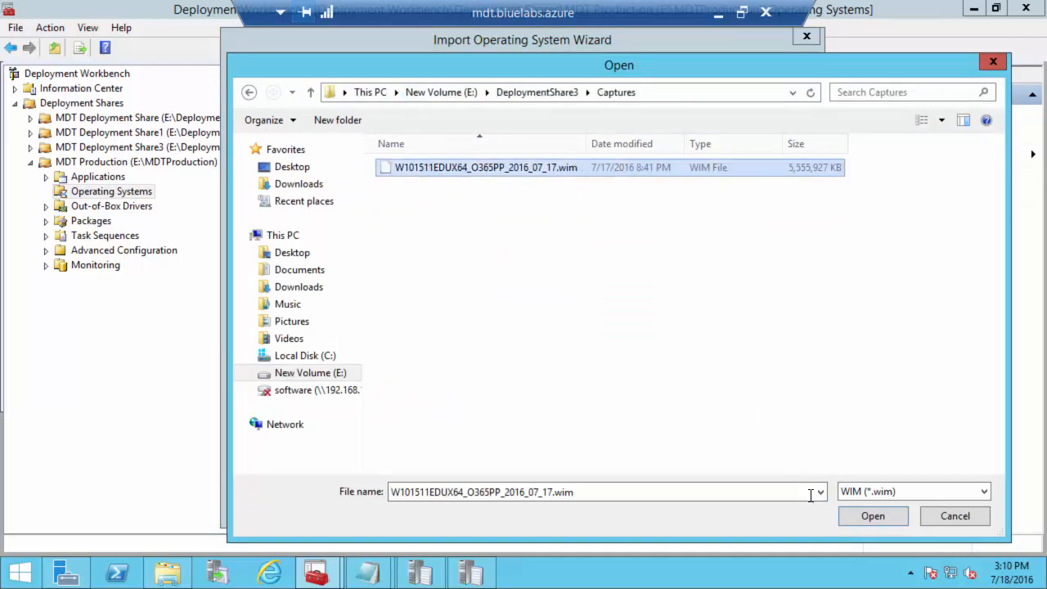
pyautogui.click(856, 518)
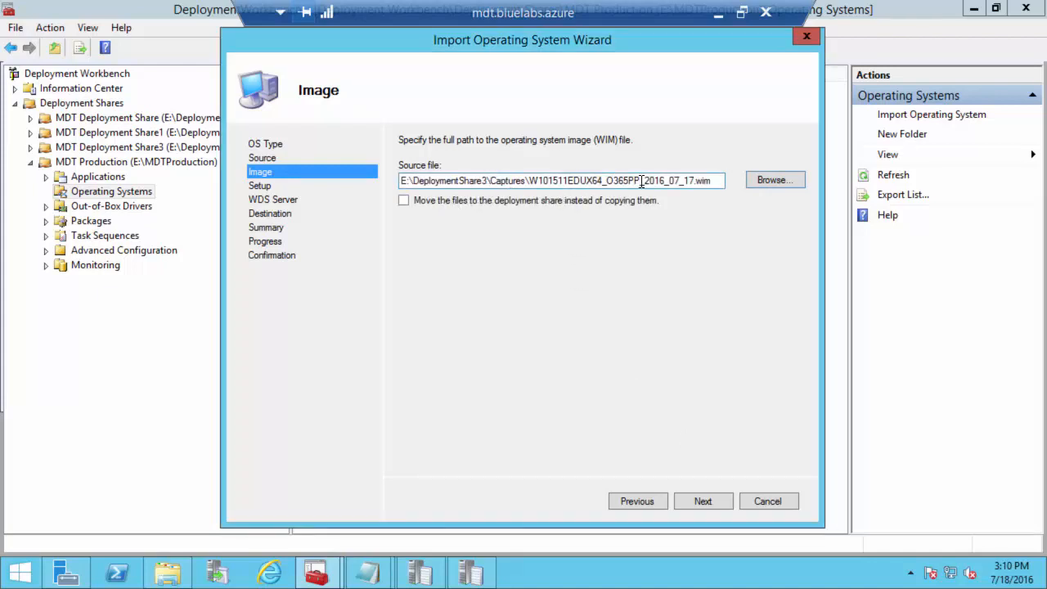
pyautogui.click(448, 203)
pyautogui.click(688, 505)
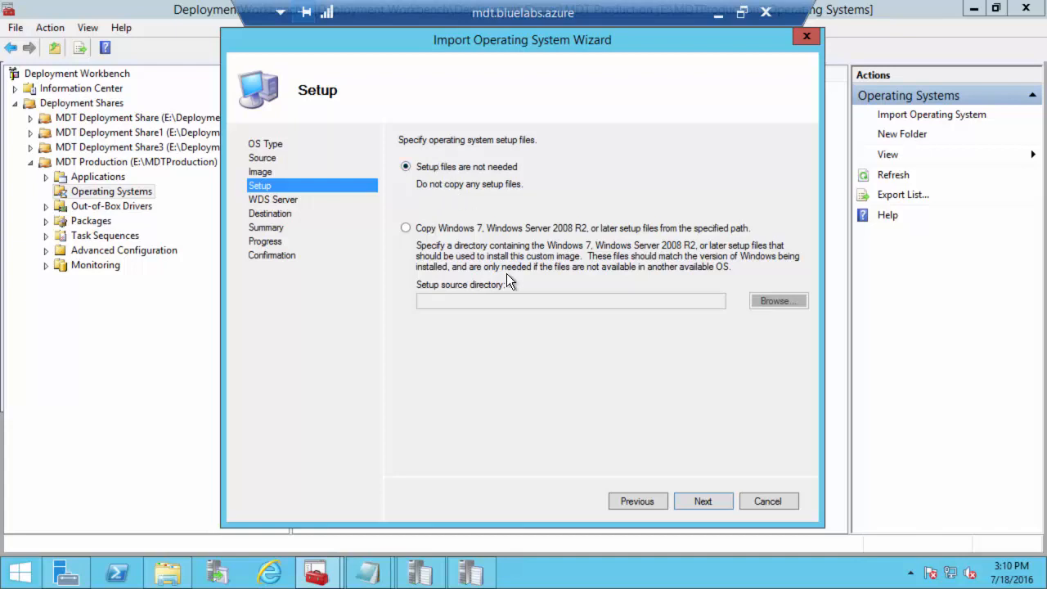
pyautogui.click(702, 501)
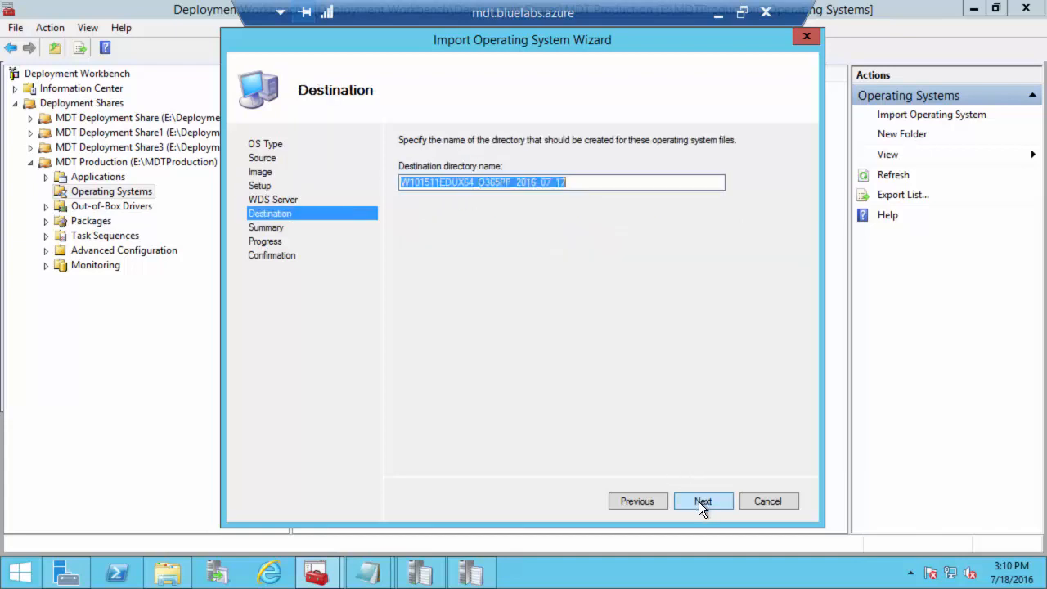
pyautogui.click(586, 182)
pyautogui.moveTo(581, 182); pyautogui.dragTo(344, 184)
pyautogui.write('Windows')
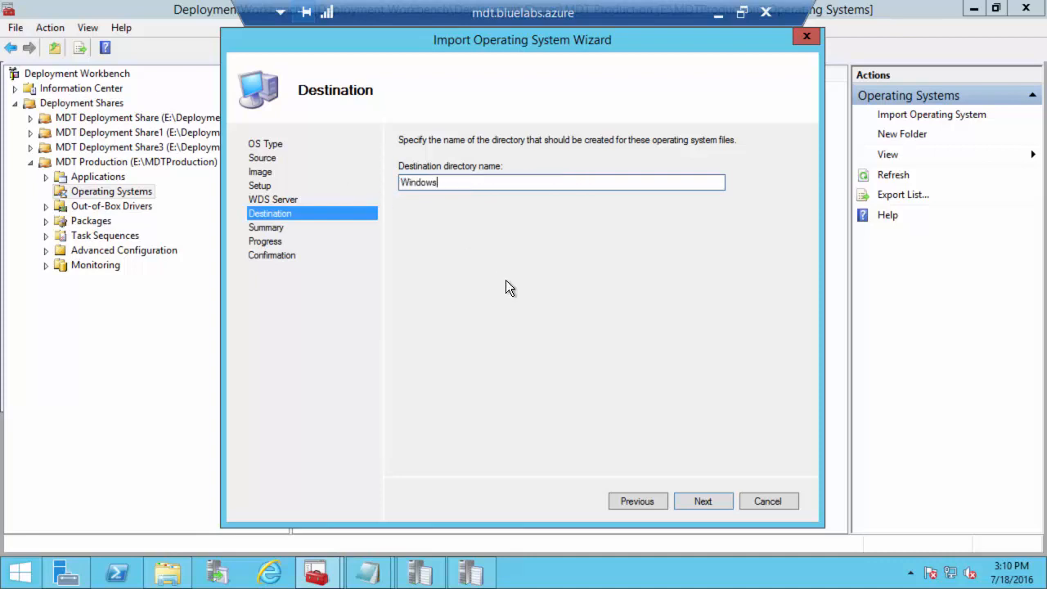
pyautogui.write(' 10 1511 Education x64 ')
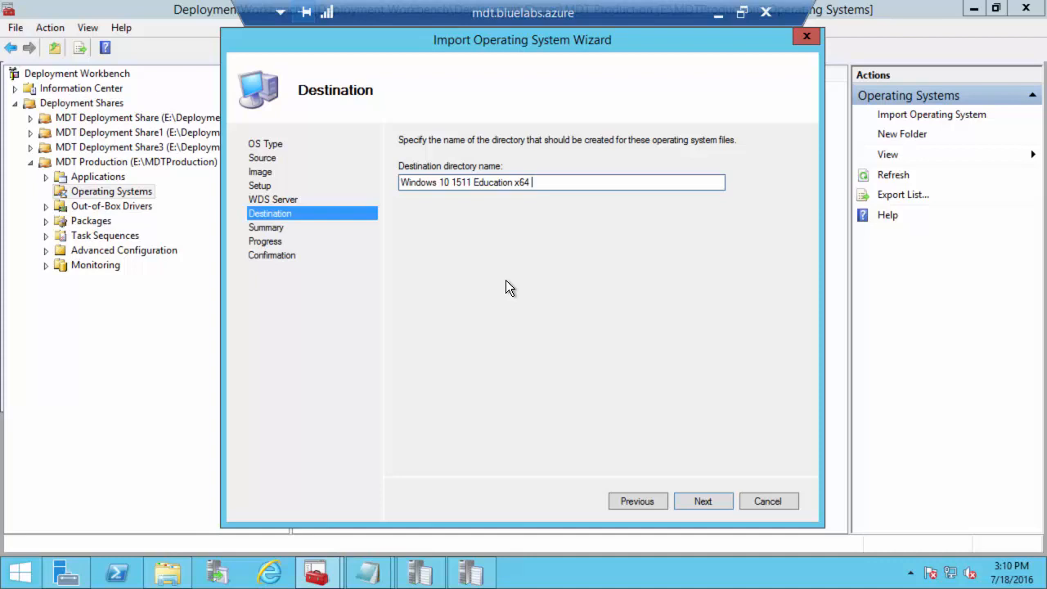
pyautogui.write('2016-07-17')
pyautogui.click(703, 502)
pyautogui.click(709, 501)
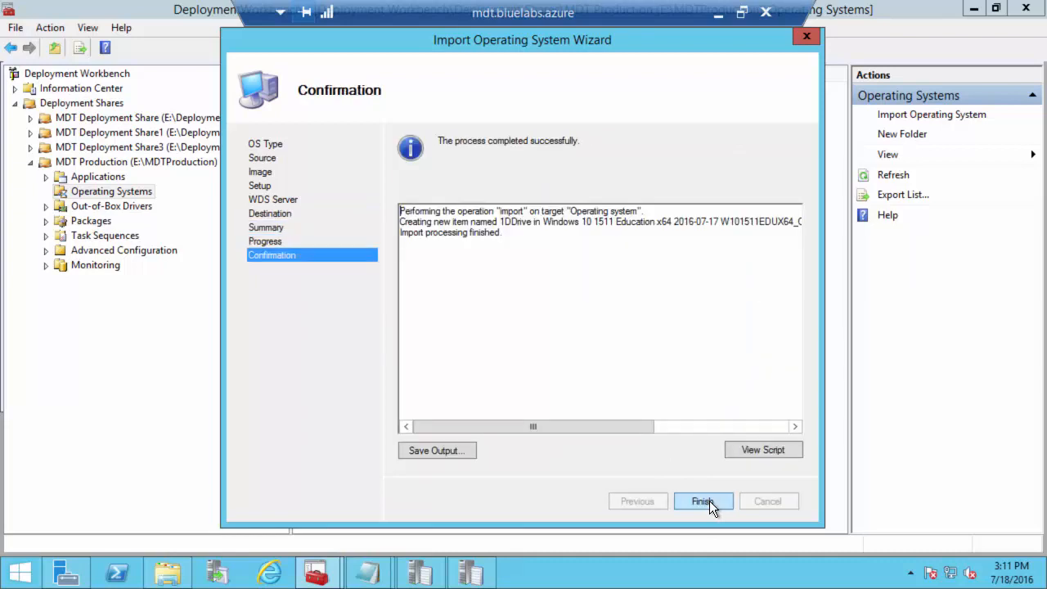
pyautogui.click(703, 502)
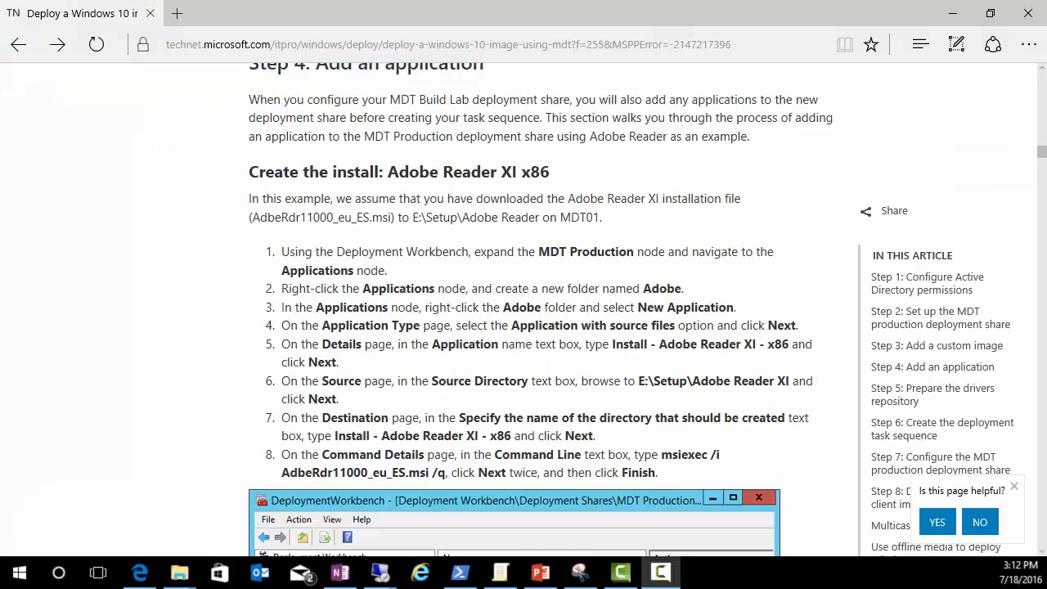
# Step: Scroll the article back up to Step 4 on adding an application, then return to the remote server
pyautogui.scroll(1, 608, 234)
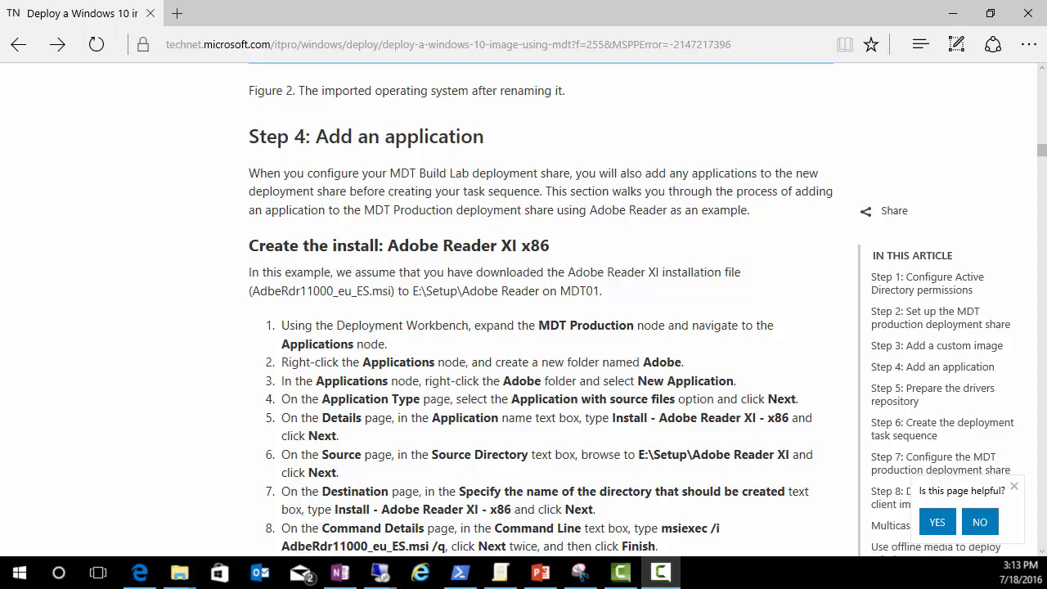
pyautogui.hotkey('alt', 'Tab')
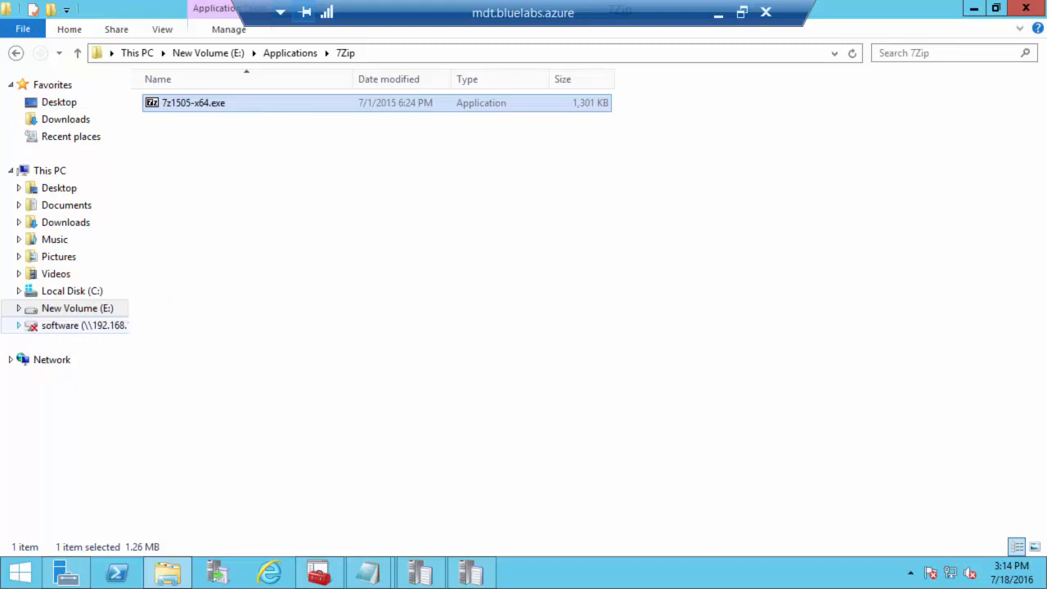
# Step: Start a New Application Wizard for MDT Production's Applications folder in Deployment Workbench
pyautogui.click(319, 573)
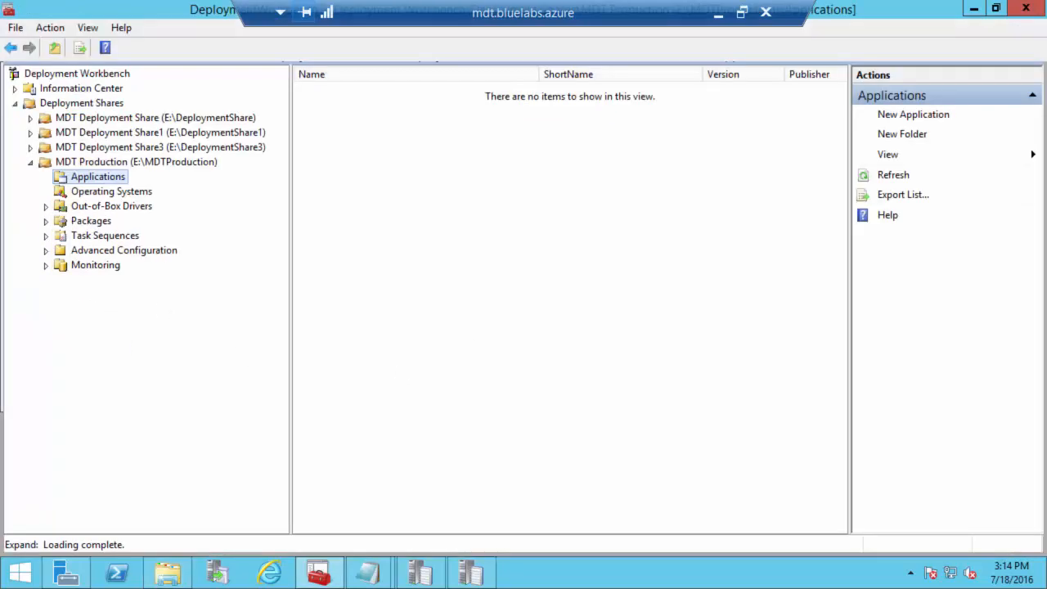
pyautogui.rightClick(87, 178)
pyautogui.click(126, 184)
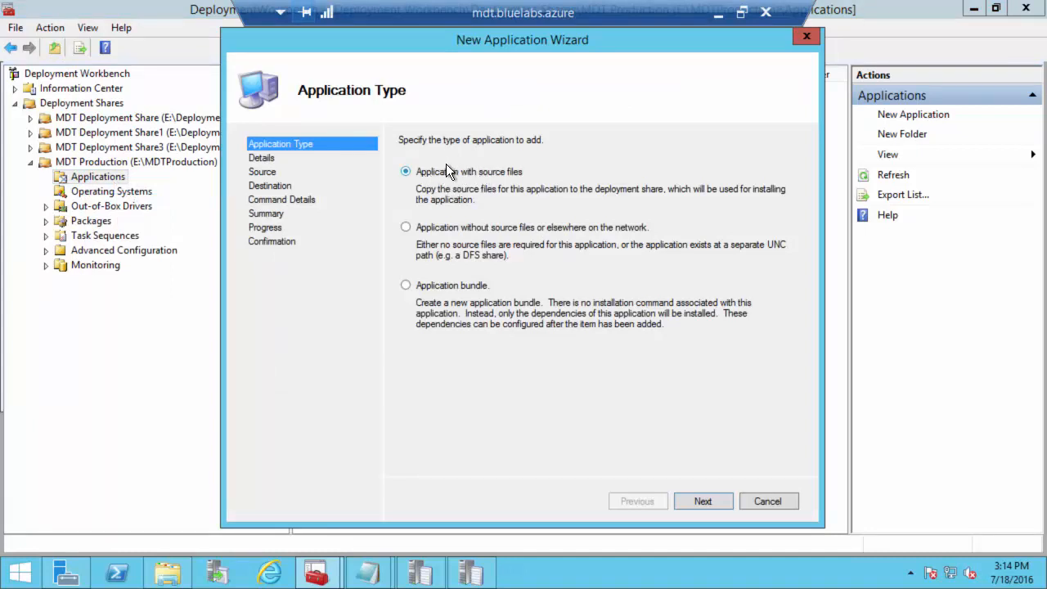
# Step: Name the application 7Zip, source it from E:\Applications\7Zip, and keep destination folder 7Zip
pyautogui.click(695, 498)
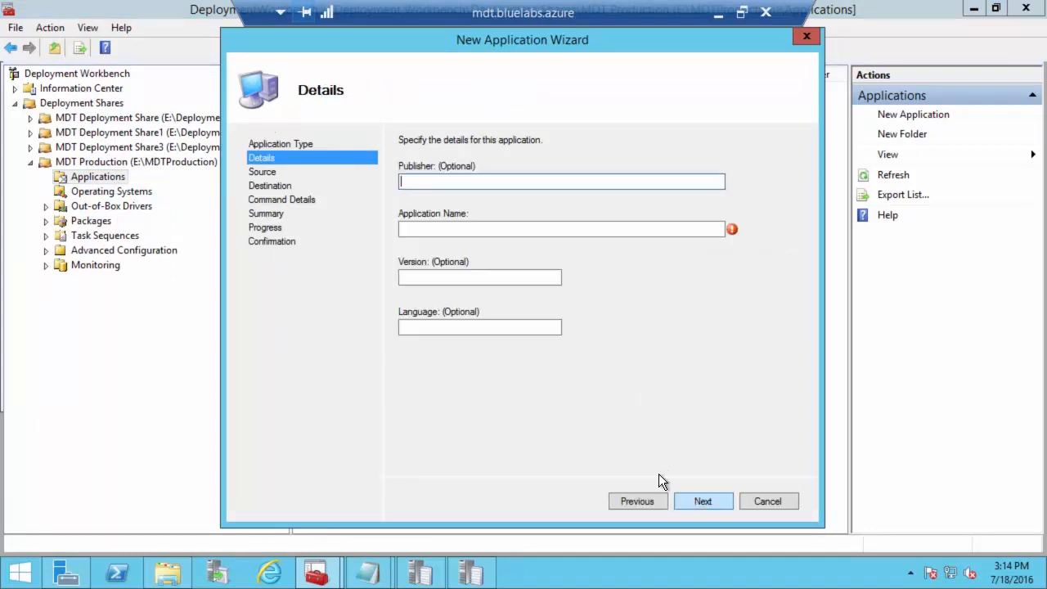
pyautogui.click(468, 228)
pyautogui.write('7Zip')
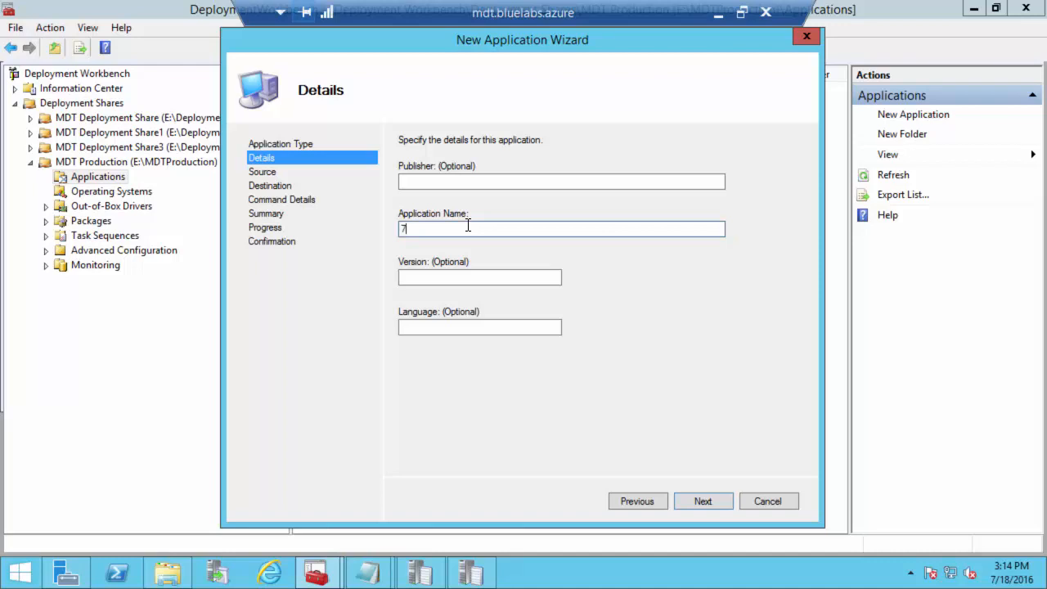
pyautogui.click(712, 501)
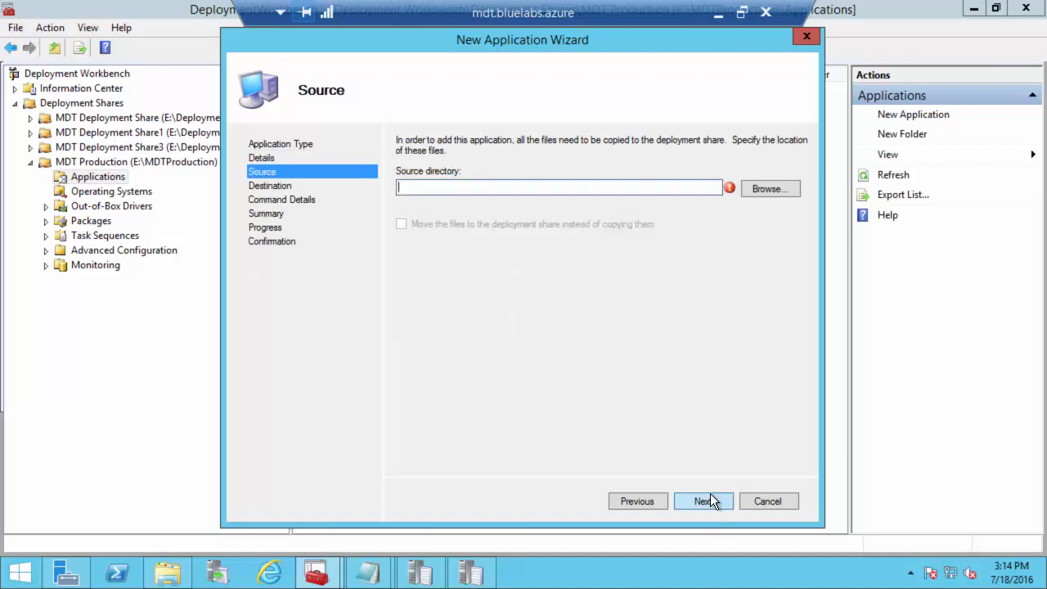
pyautogui.click(780, 188)
pyautogui.click(416, 261)
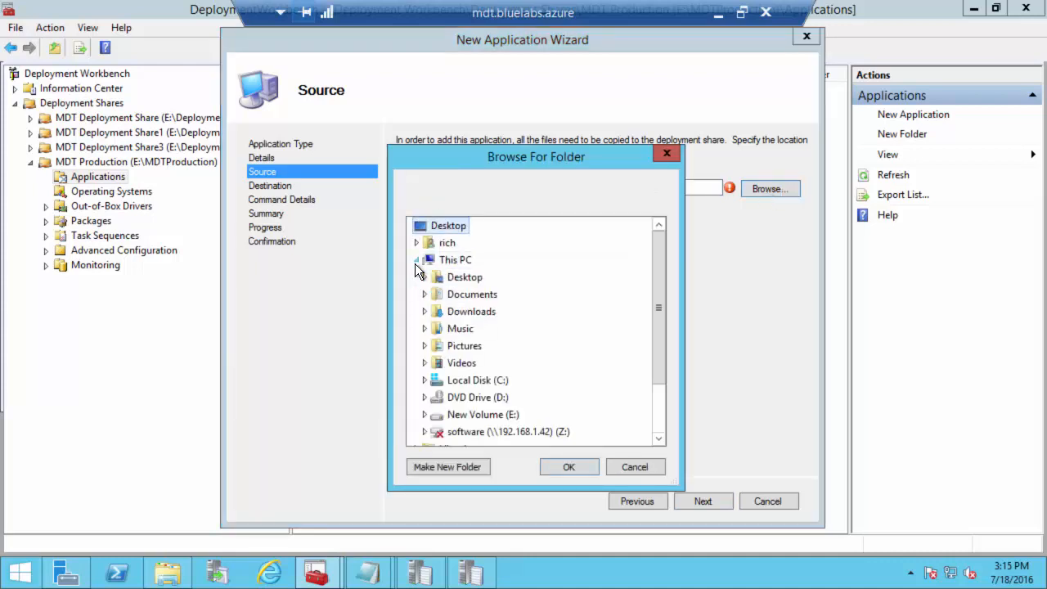
pyautogui.click(425, 415)
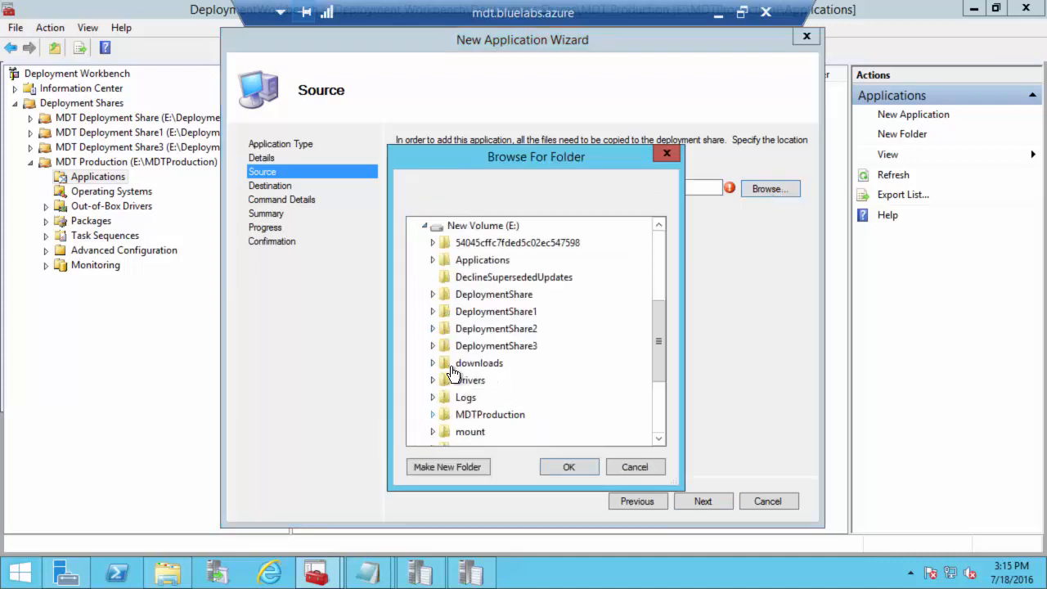
pyautogui.doubleClick(482, 260)
pyautogui.click(473, 277)
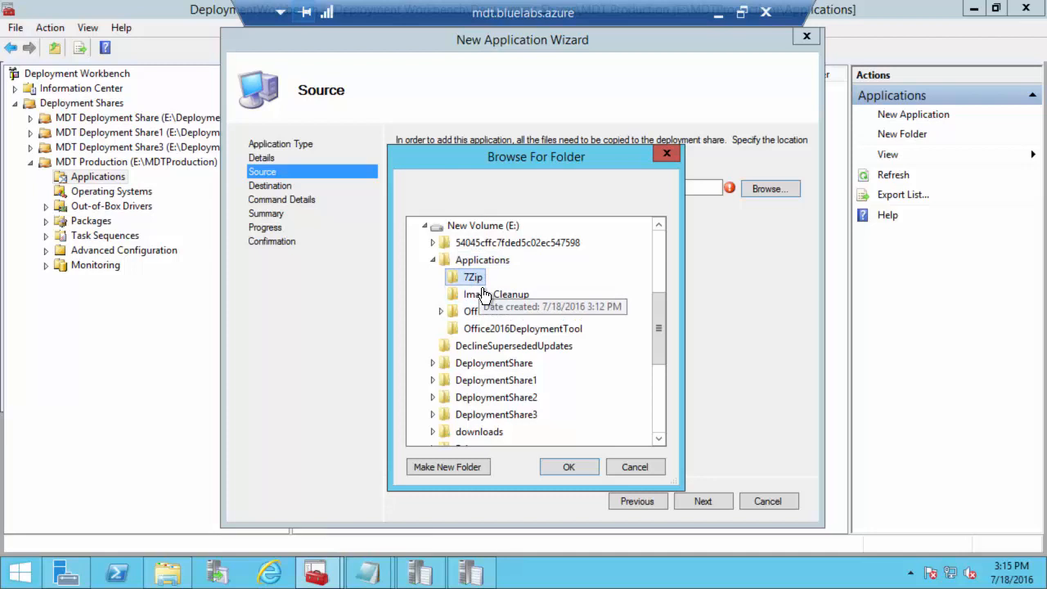
pyautogui.click(559, 468)
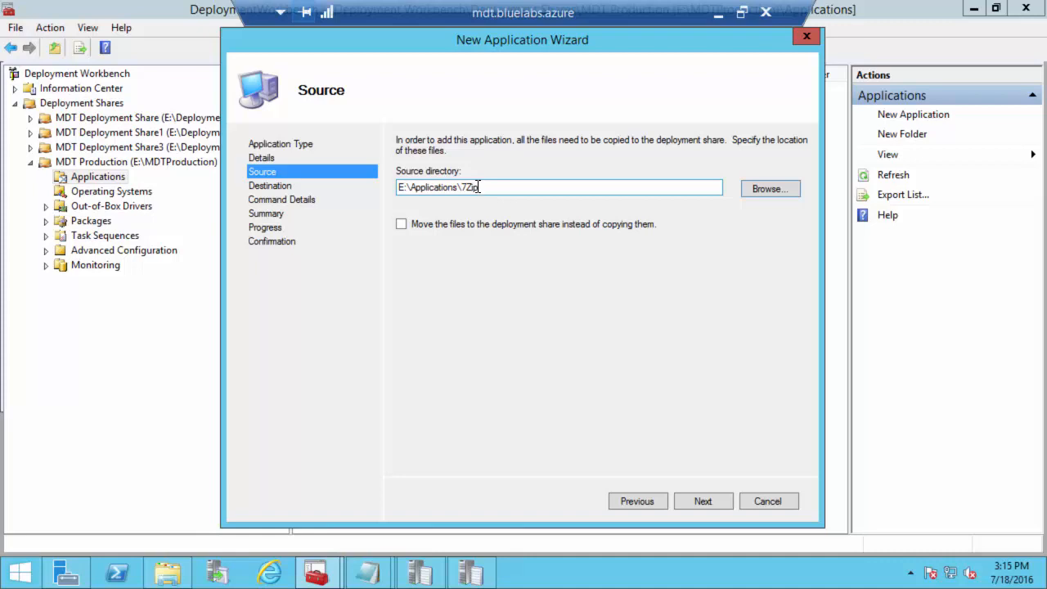
pyautogui.click(689, 501)
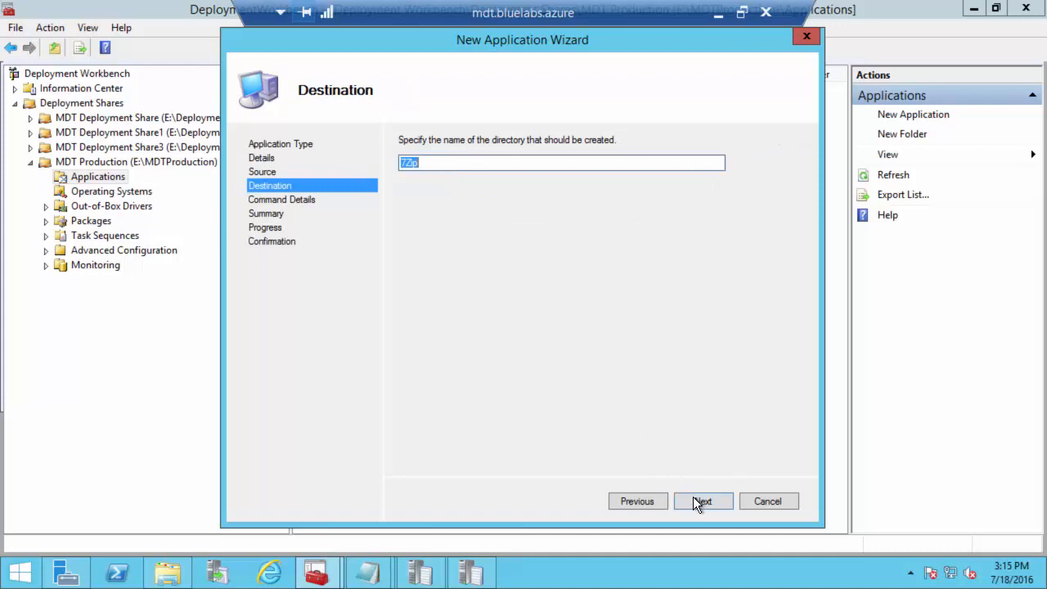
pyautogui.click(695, 502)
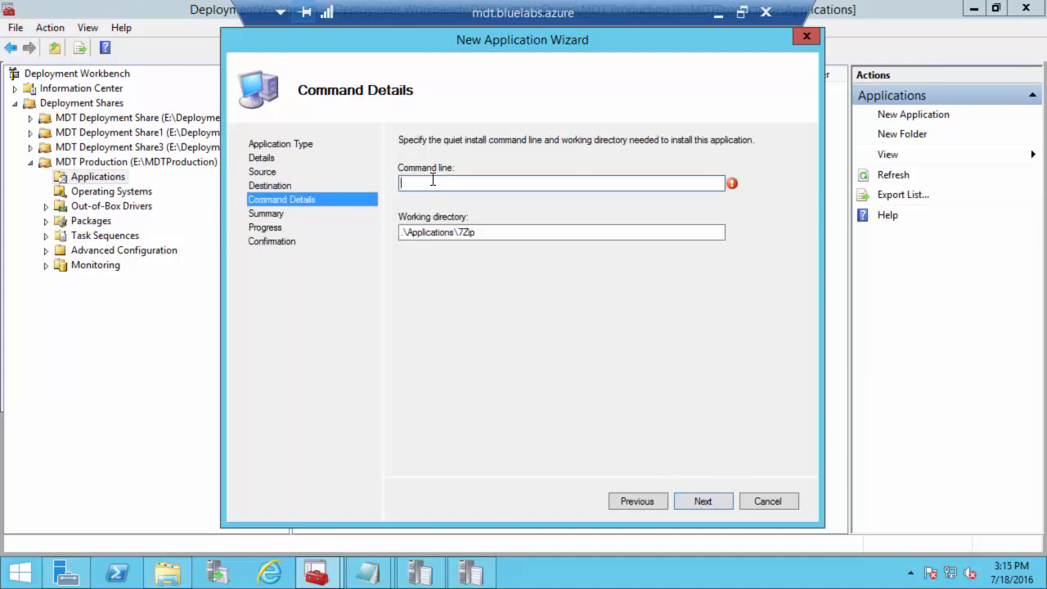
# Step: Copy the installer file name 7z1505-x64.exe from the 7Zip folder in File Explorer
pyautogui.click(168, 573)
pyautogui.rightClick(217, 111)
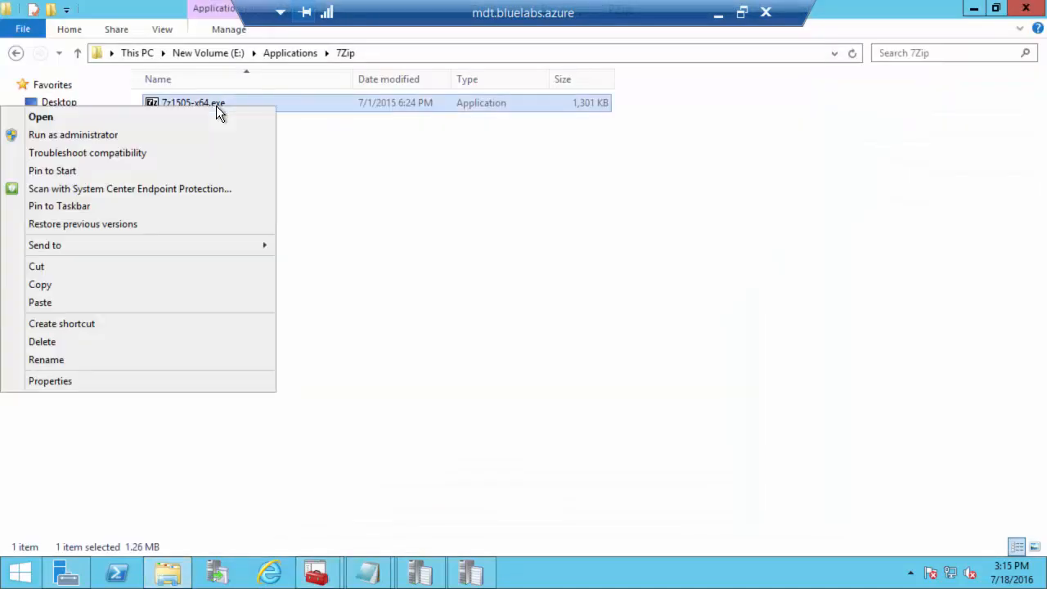
pyautogui.click(67, 359)
pyautogui.hotkey('ctrl', 'c')
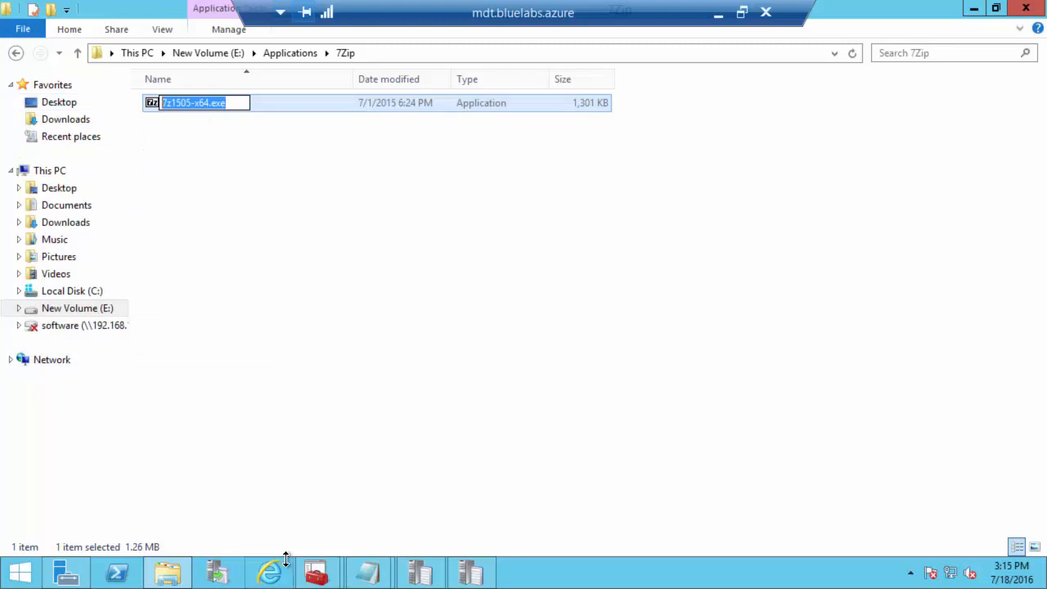
pyautogui.click(330, 579)
pyautogui.click(374, 471)
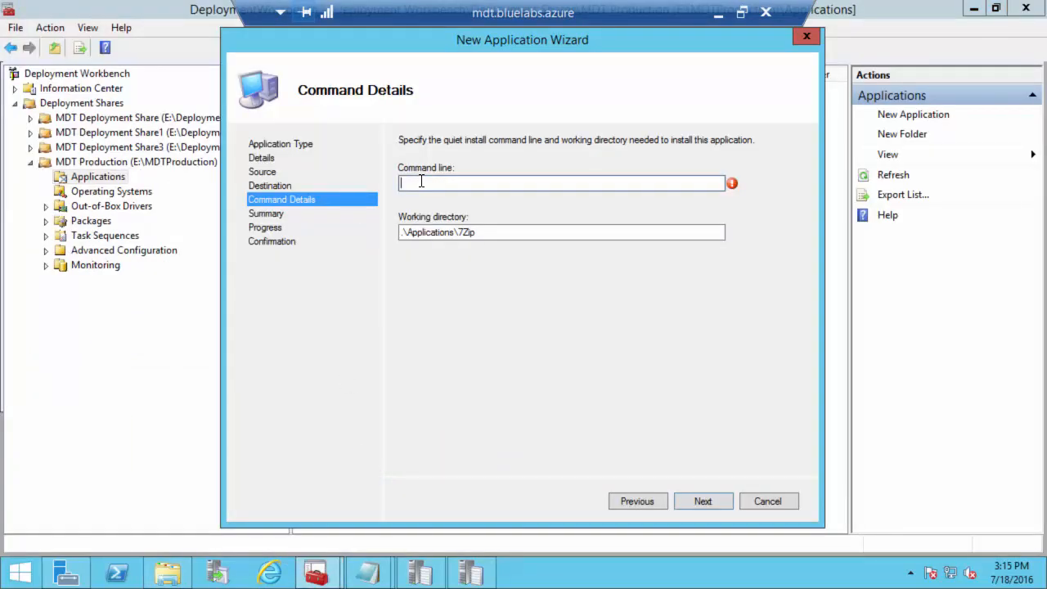
# Step: Set the command line to 7z1505-x64.exe /S and finish importing the 7Zip application
pyautogui.hotkey('ctrl', 'v')
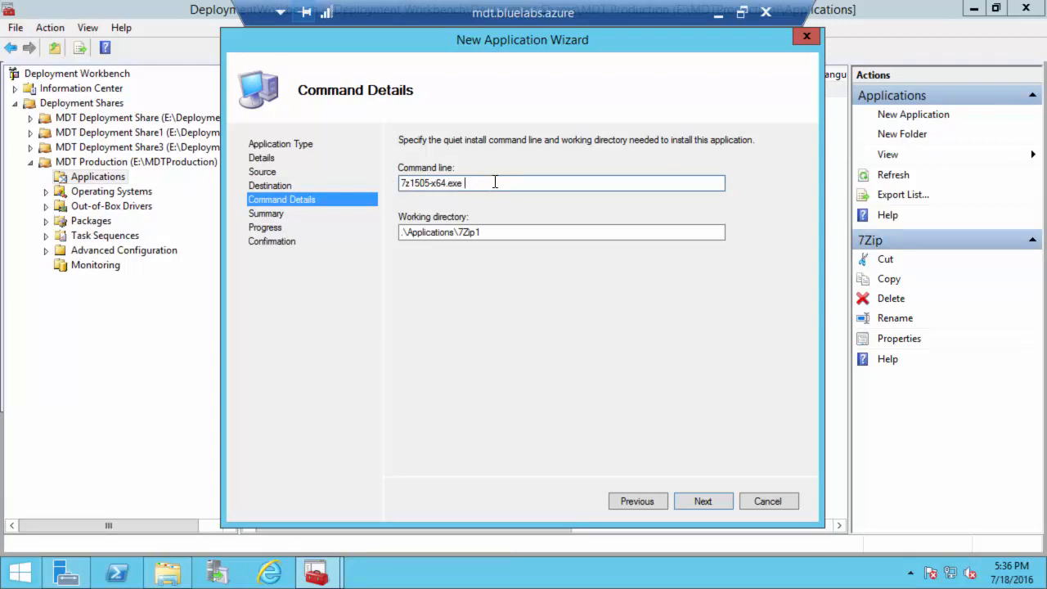
pyautogui.write('/S')
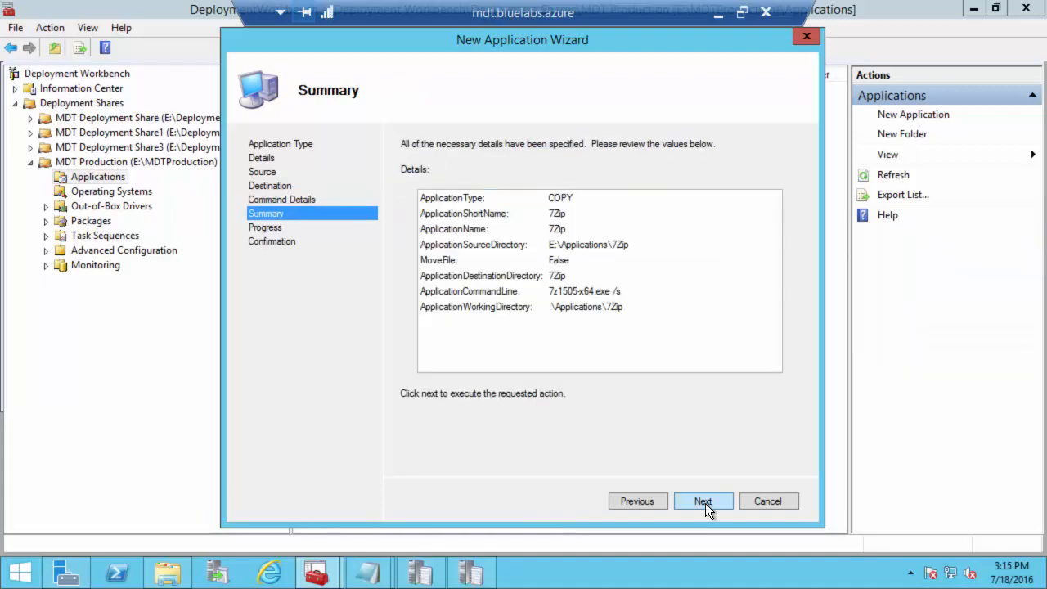
pyautogui.click(706, 503)
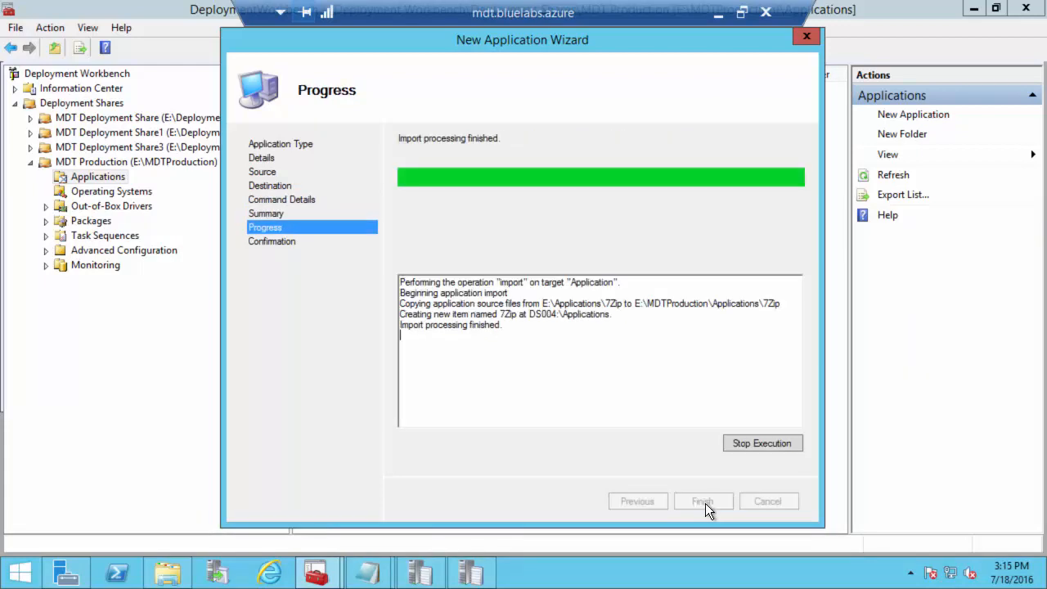
pyautogui.click(705, 503)
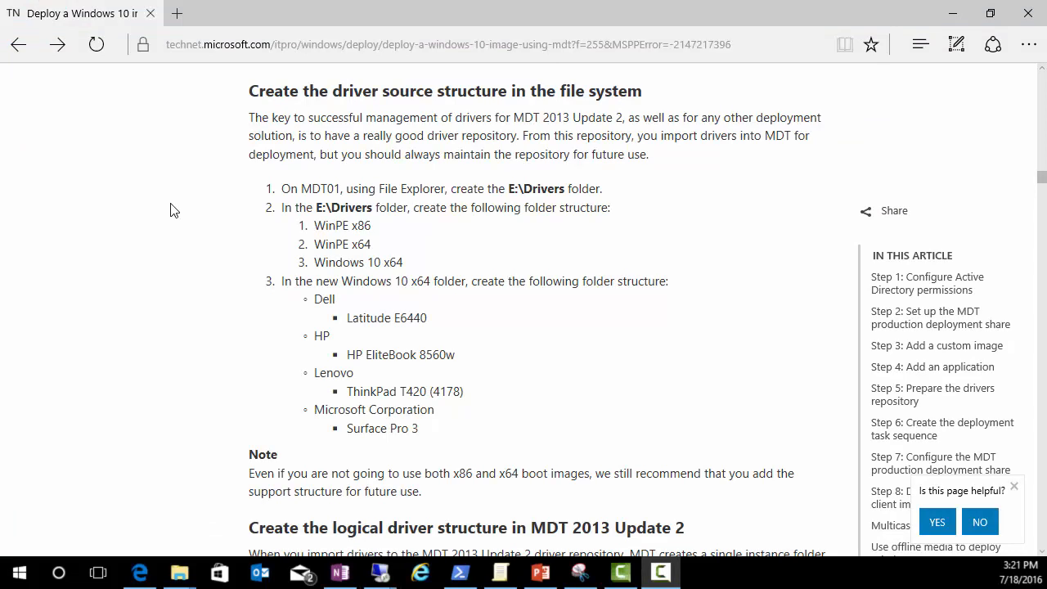
# Step: Scroll through the article's section on the driver source folder structure
pyautogui.scroll(1, 276, 246)
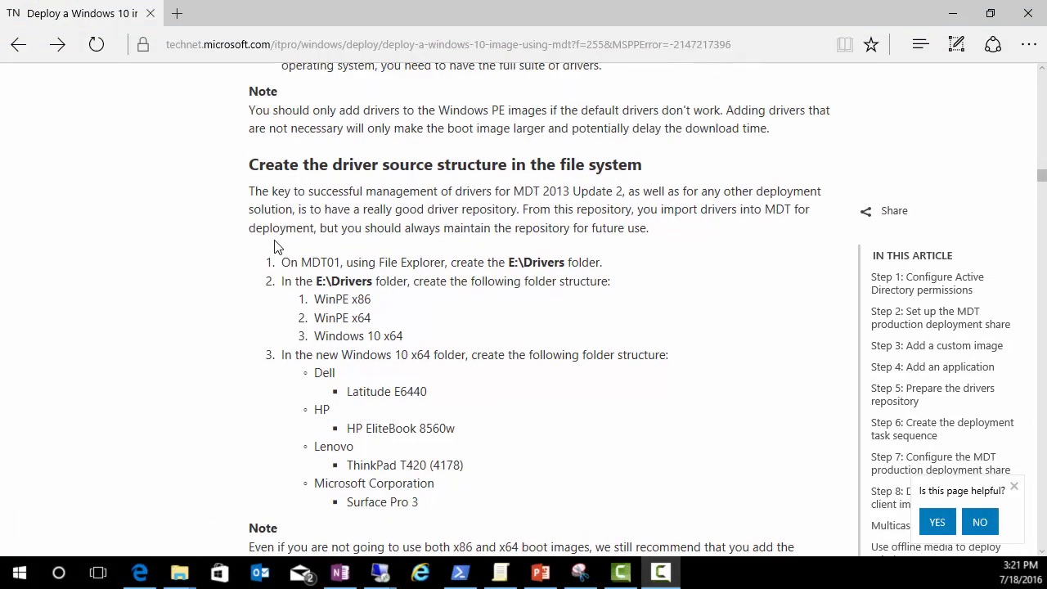
pyautogui.scroll(2, 276, 245)
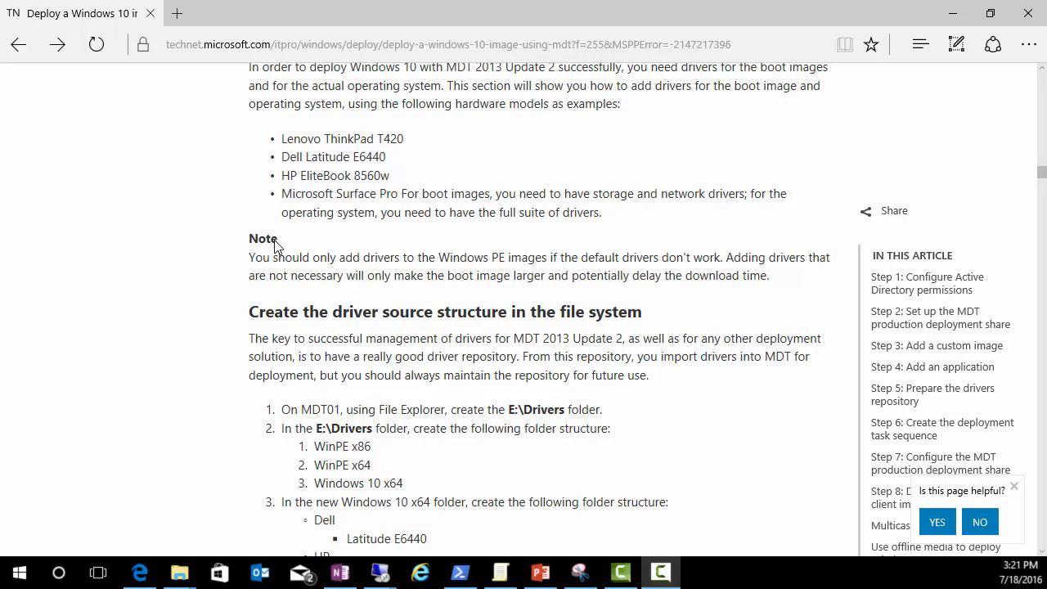
pyautogui.scroll(-2, 276, 245)
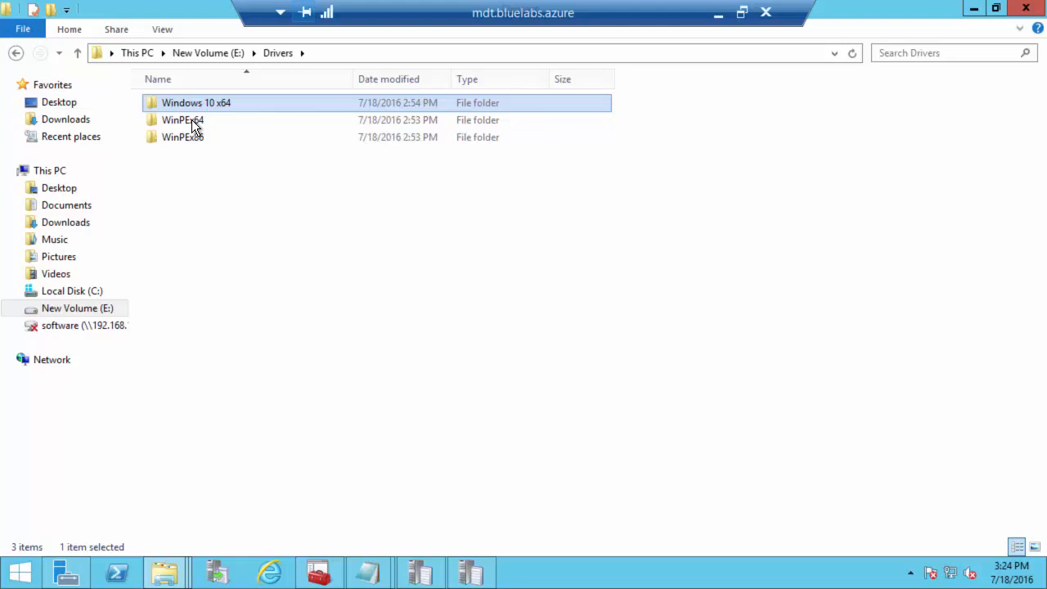
# Step: Check the contents of the WinPEx64 and WinPEx86 driver folders under E:\Drivers
pyautogui.doubleClick(192, 119)
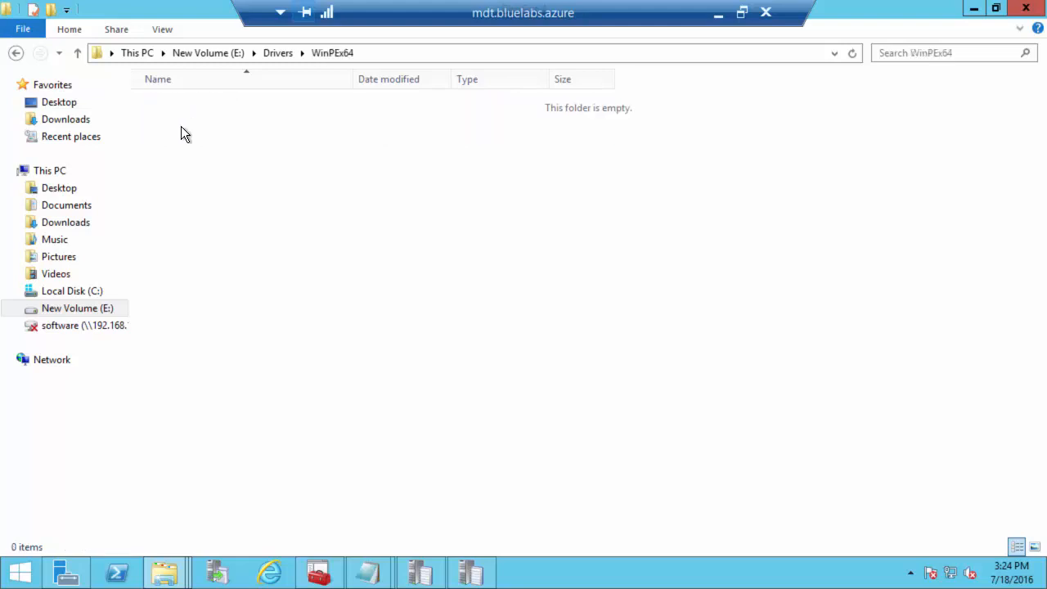
pyautogui.click(15, 54)
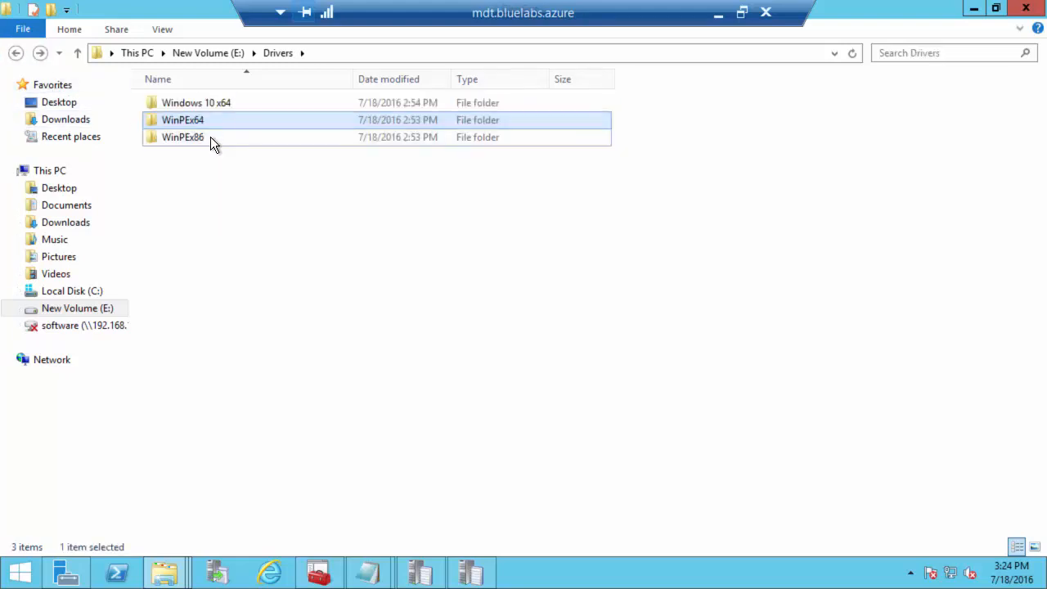
pyautogui.doubleClick(210, 137)
pyautogui.click(16, 53)
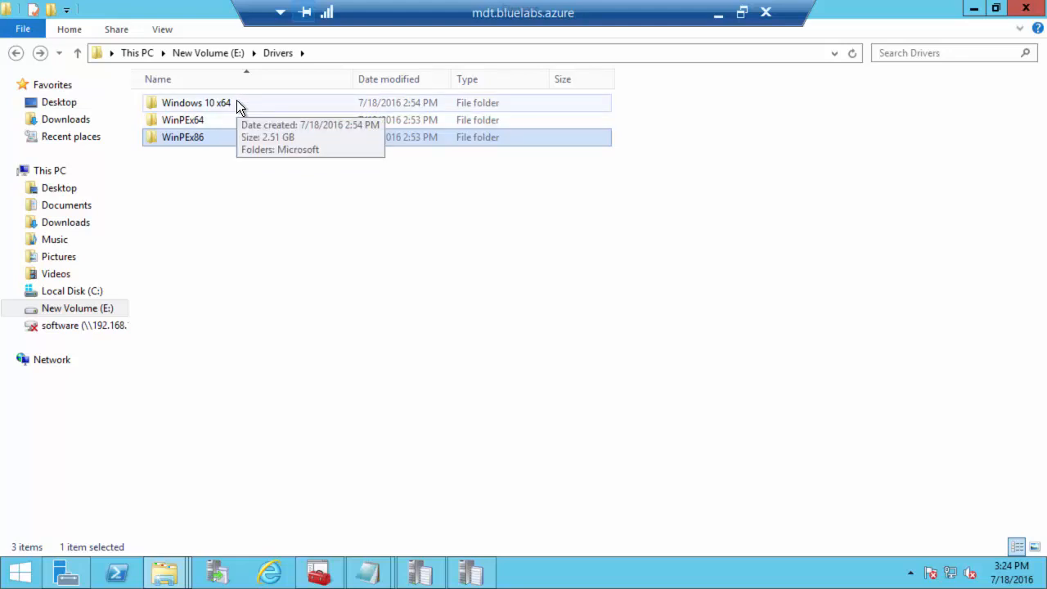
# Step: Delete the Surface Pro 3 zip archive in Windows 10 x64\Microsoft\Surface Pro 3
pyautogui.doubleClick(237, 100)
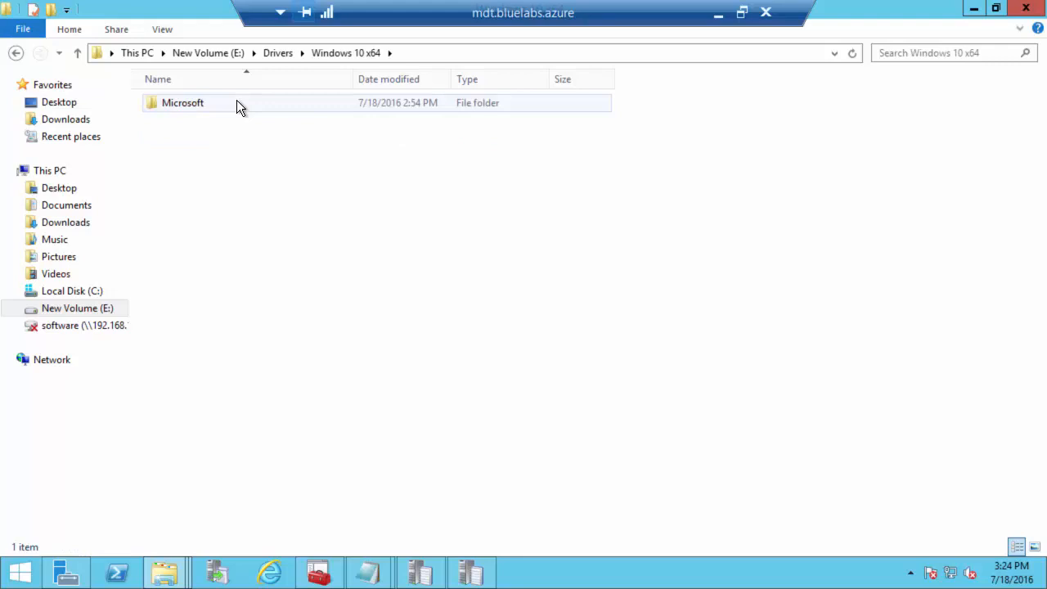
pyautogui.doubleClick(190, 105)
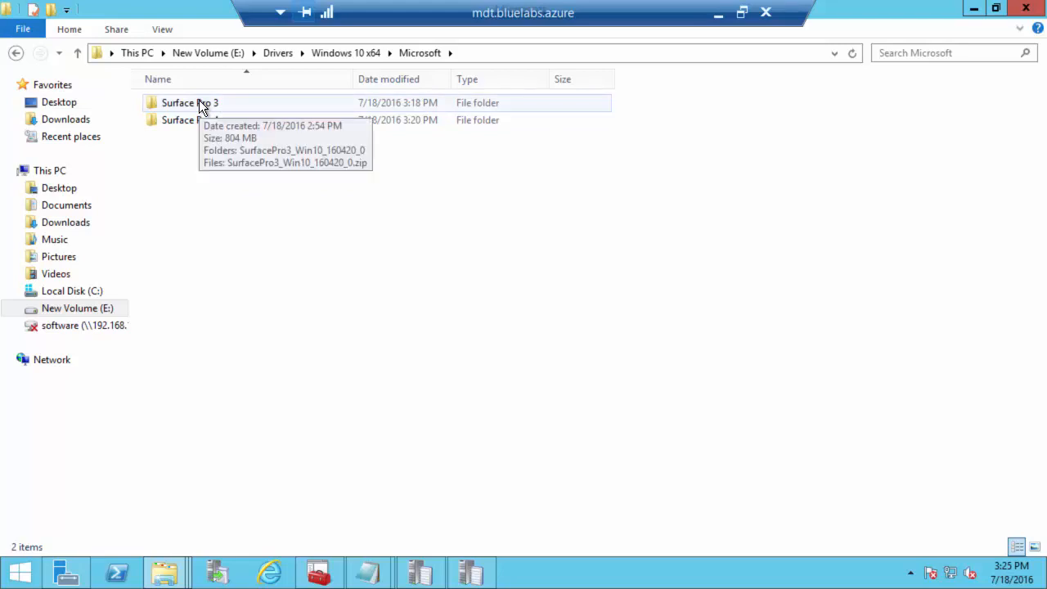
pyautogui.doubleClick(199, 102)
pyautogui.click(207, 117)
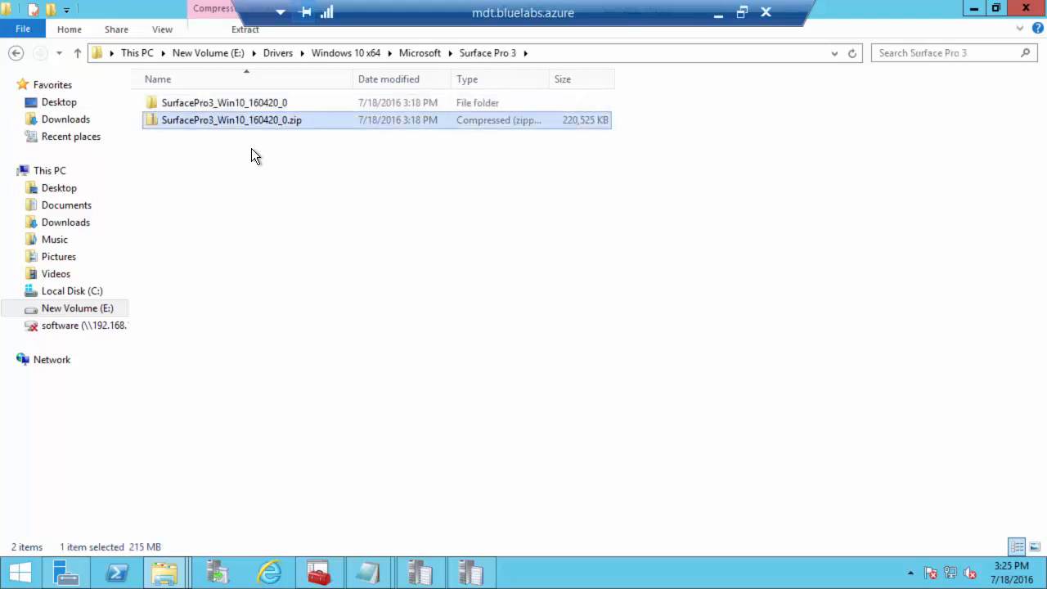
pyautogui.press('Delete')
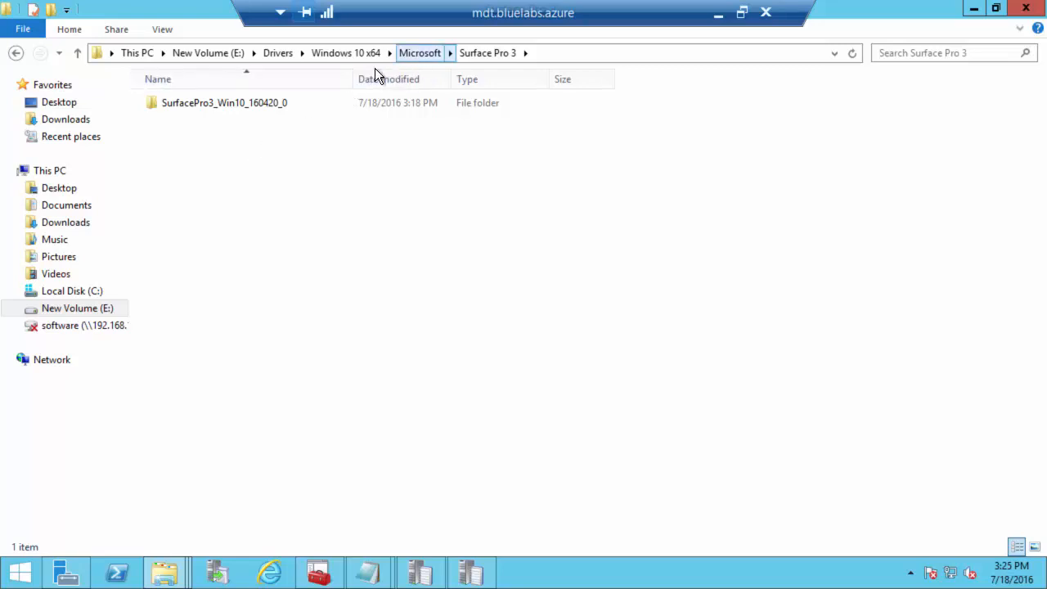
# Step: Look inside the extracted SurfacePro3_Win10_160420_0 driver folder
pyautogui.doubleClick(221, 106)
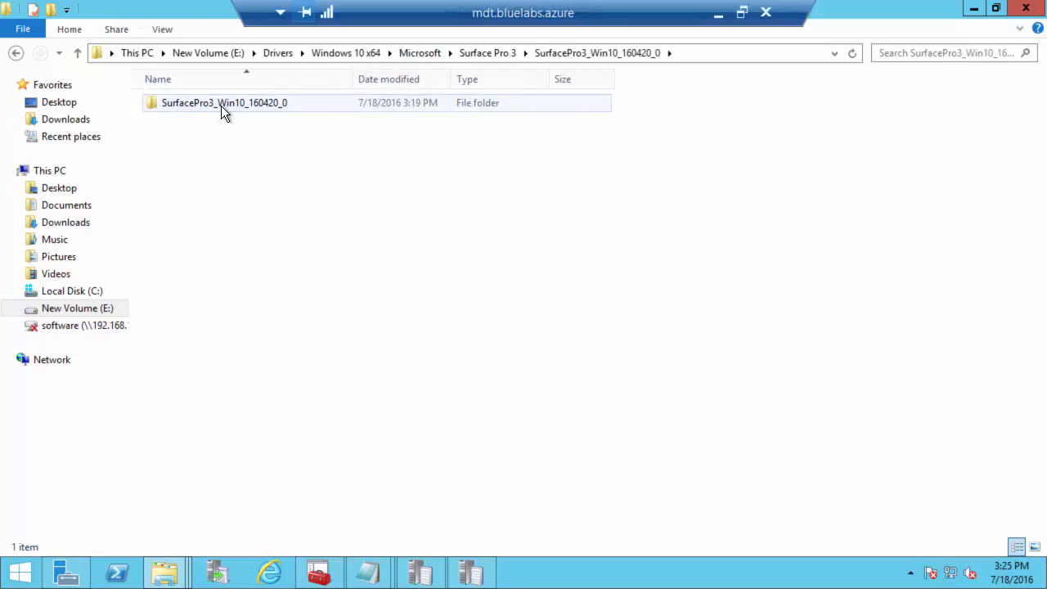
pyautogui.doubleClick(220, 105)
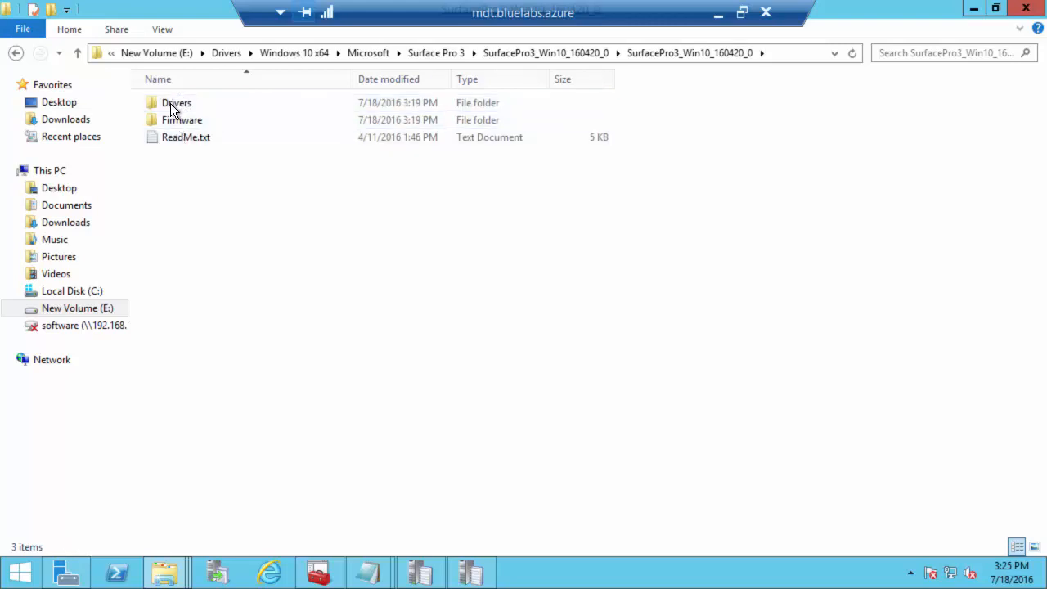
pyautogui.click(536, 58)
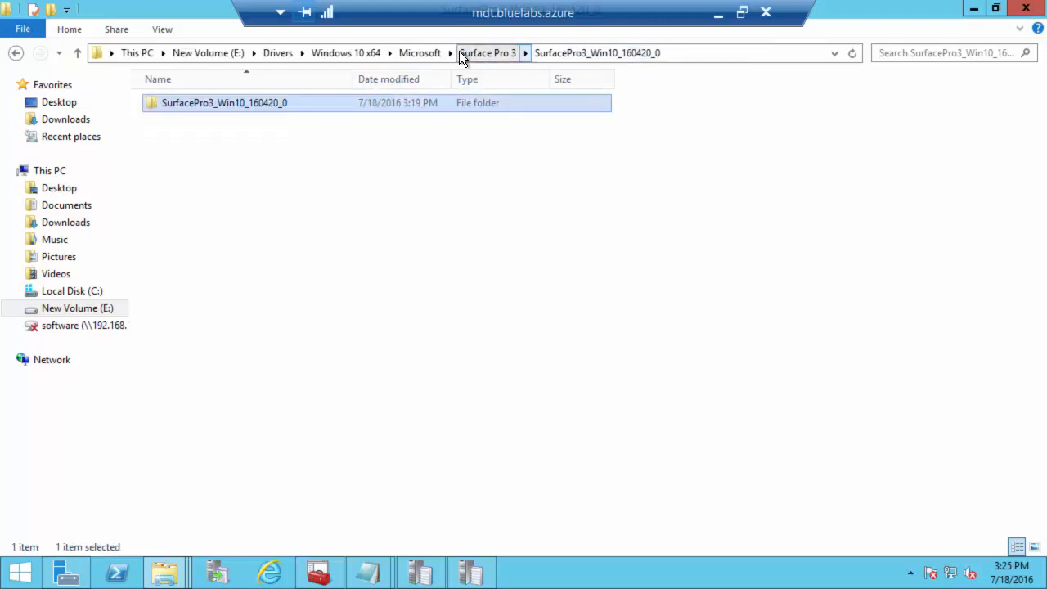
# Step: Delete the Surface Pro 4 zip archive, keeping its extracted driver folder
pyautogui.click(451, 52)
pyautogui.click(482, 73)
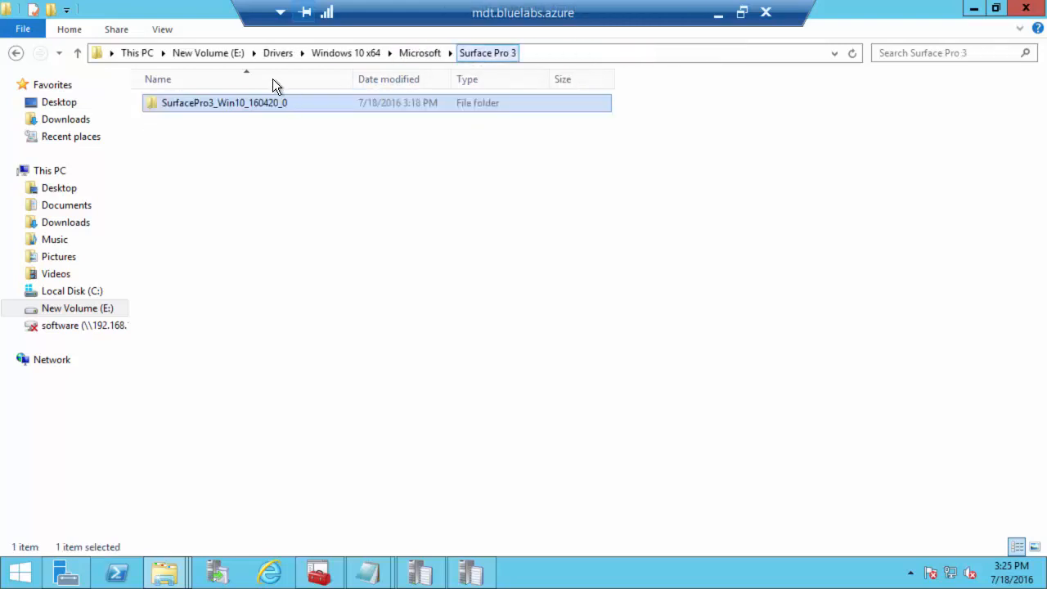
pyautogui.click(433, 54)
pyautogui.doubleClick(189, 119)
pyautogui.click(192, 121)
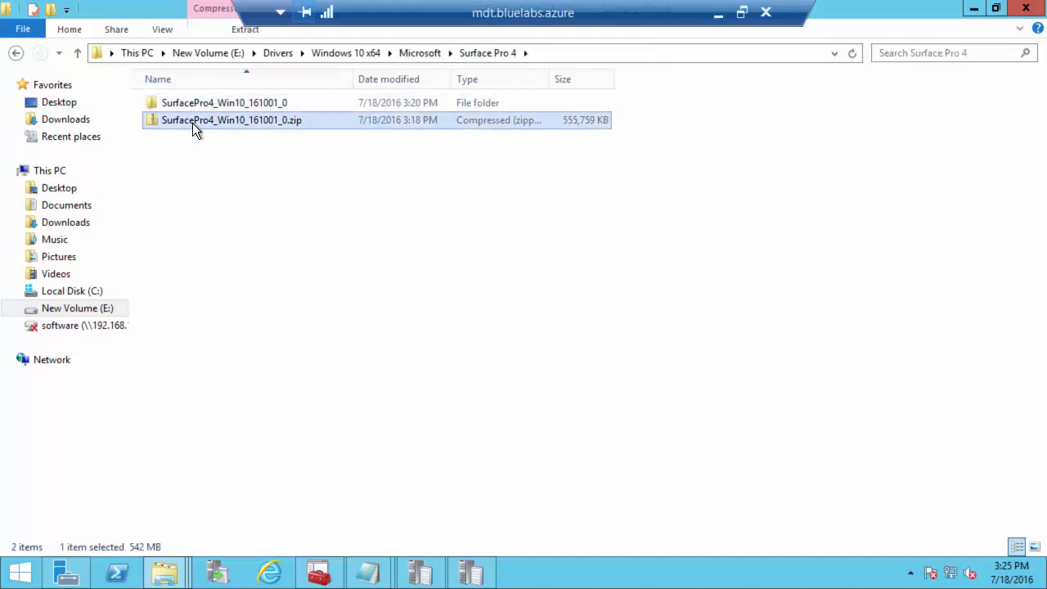
pyautogui.press('Delete')
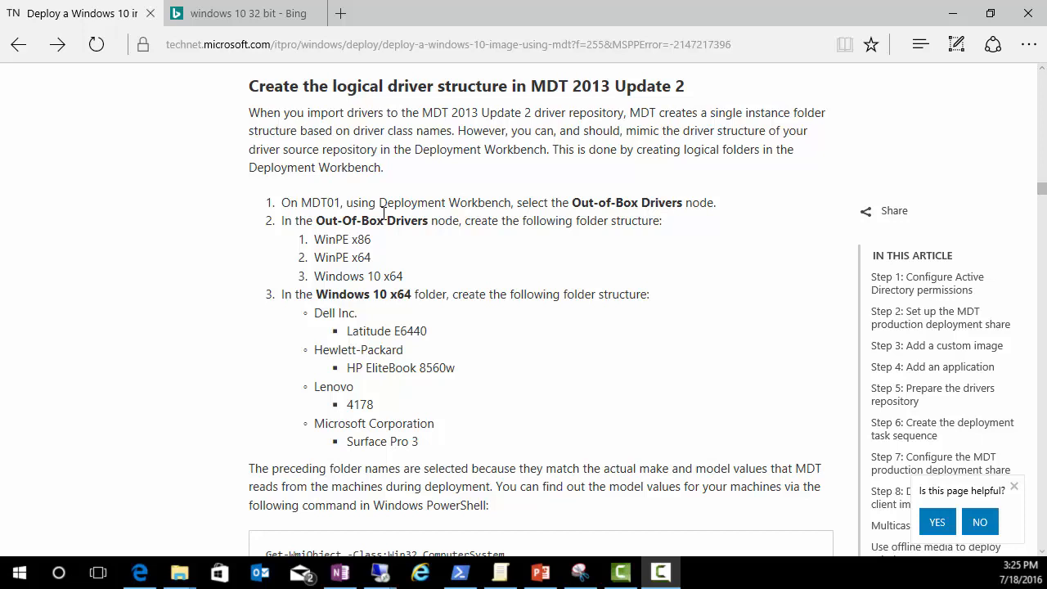
# Step: Review the article's logical driver structure and model-lookup commands, then return to the server session
pyautogui.scroll(-2, 540, 311)
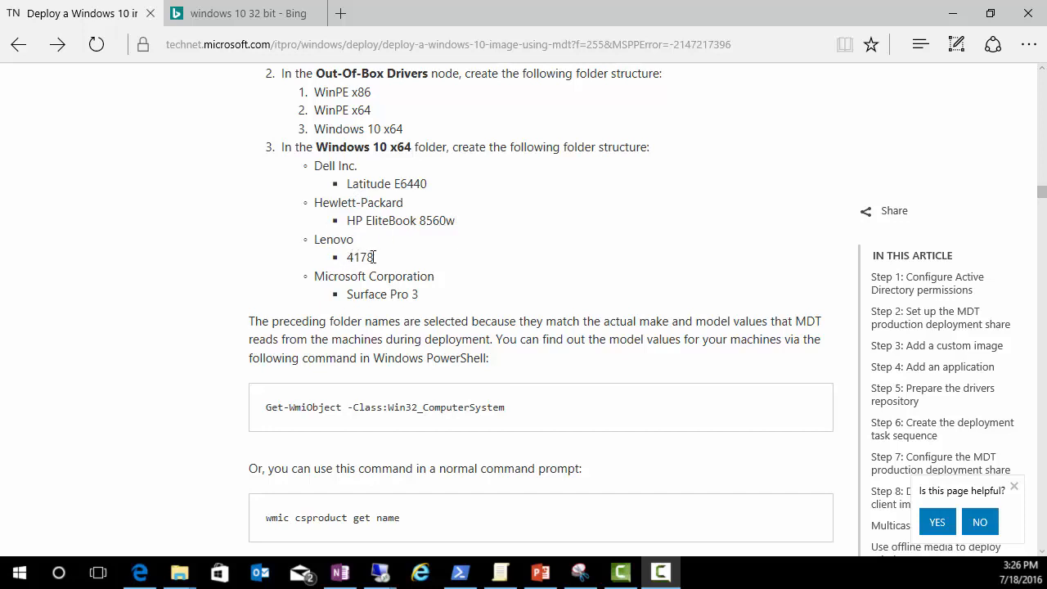
pyautogui.moveTo(375, 257); pyautogui.dragTo(339, 258)
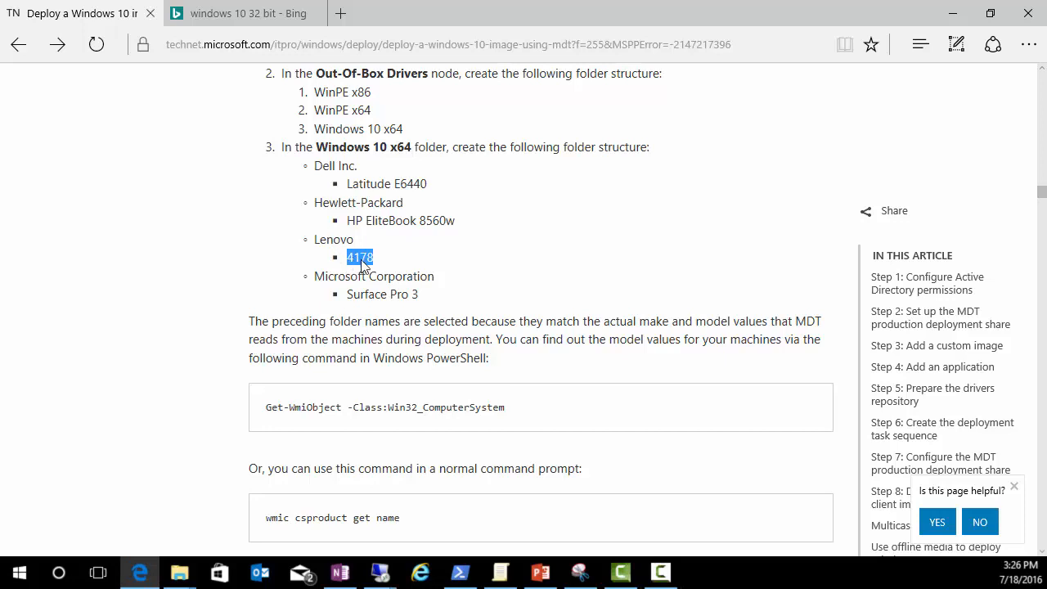
pyautogui.click(366, 262)
pyautogui.scroll(-1, 335, 250)
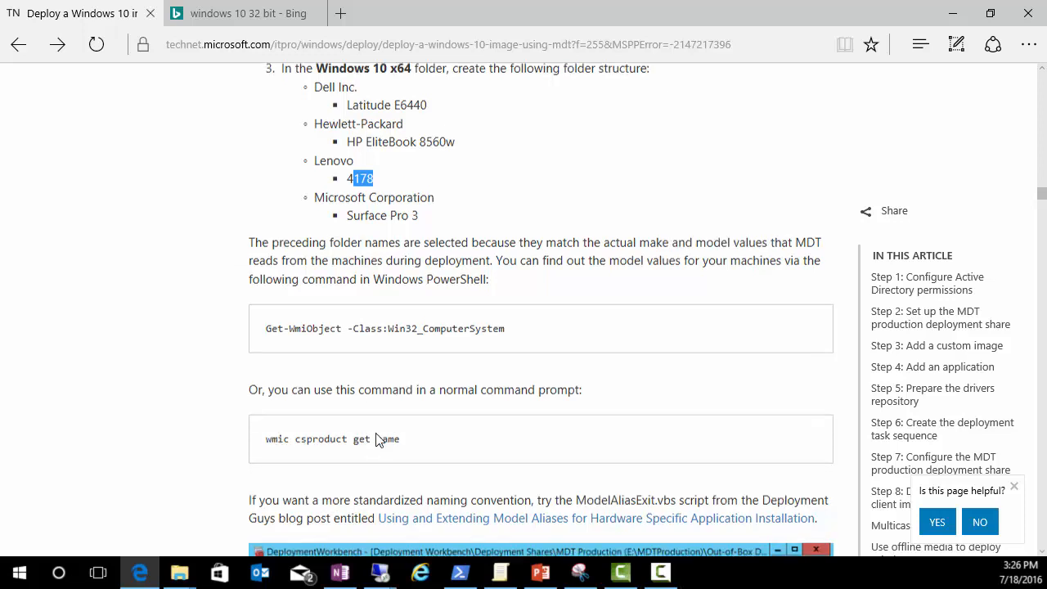
pyautogui.scroll(-1, 372, 409)
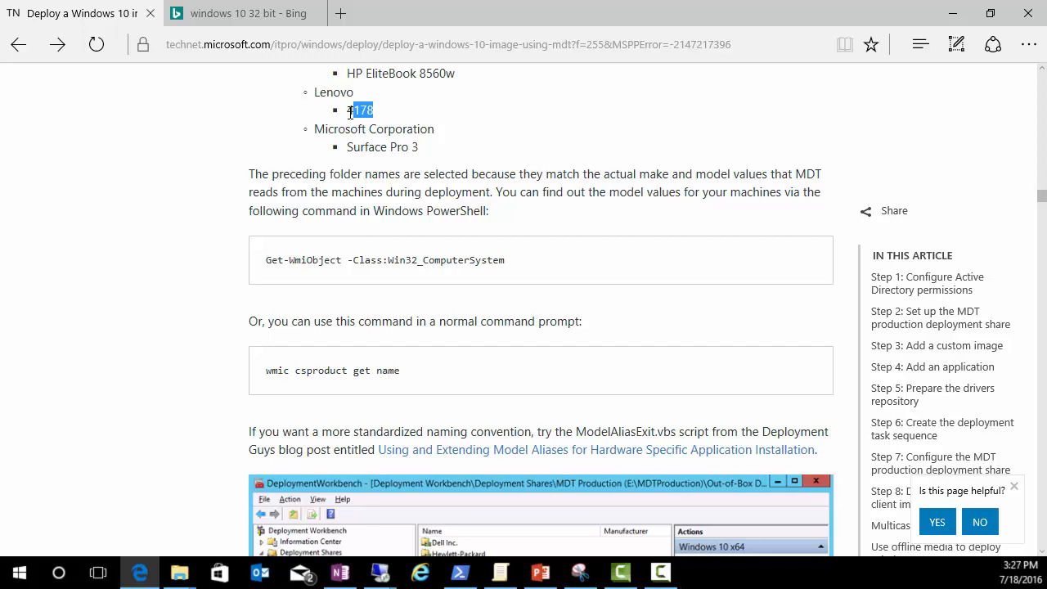
pyautogui.scroll(1, 356, 109)
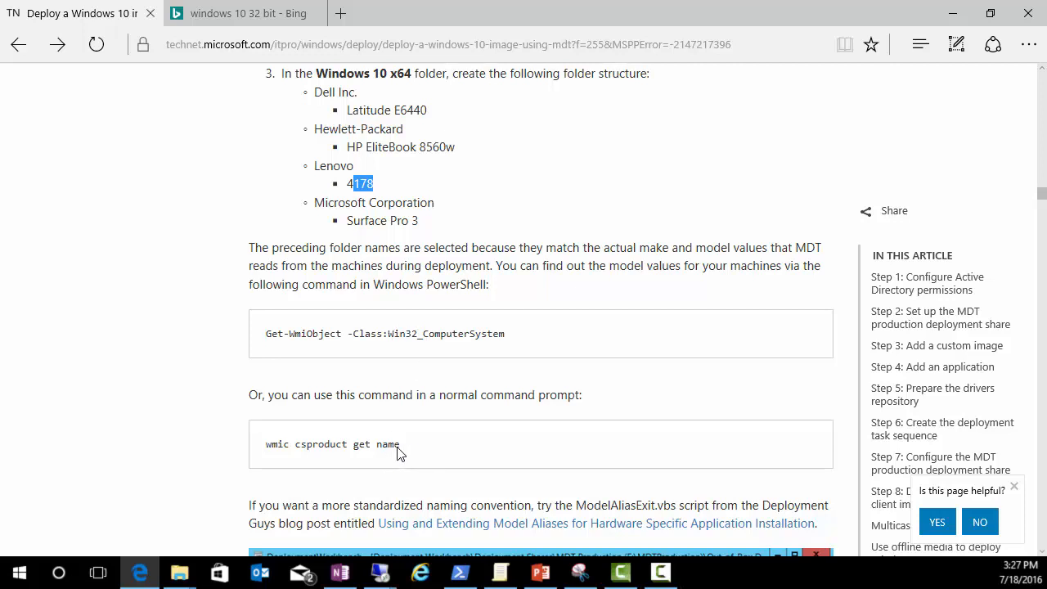
pyautogui.scroll(1, 398, 450)
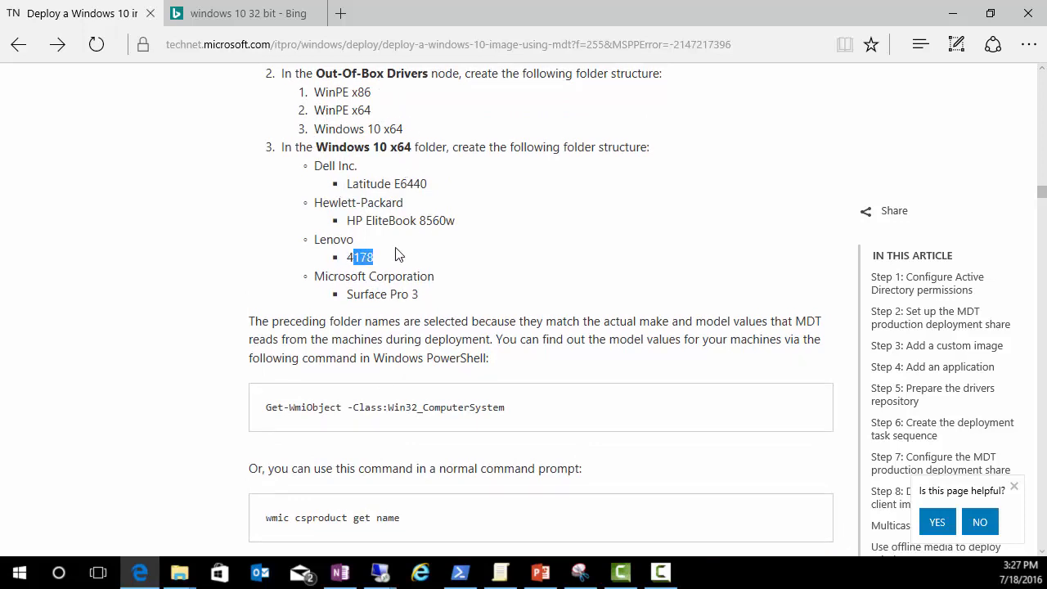
pyautogui.scroll(-2, 388, 260)
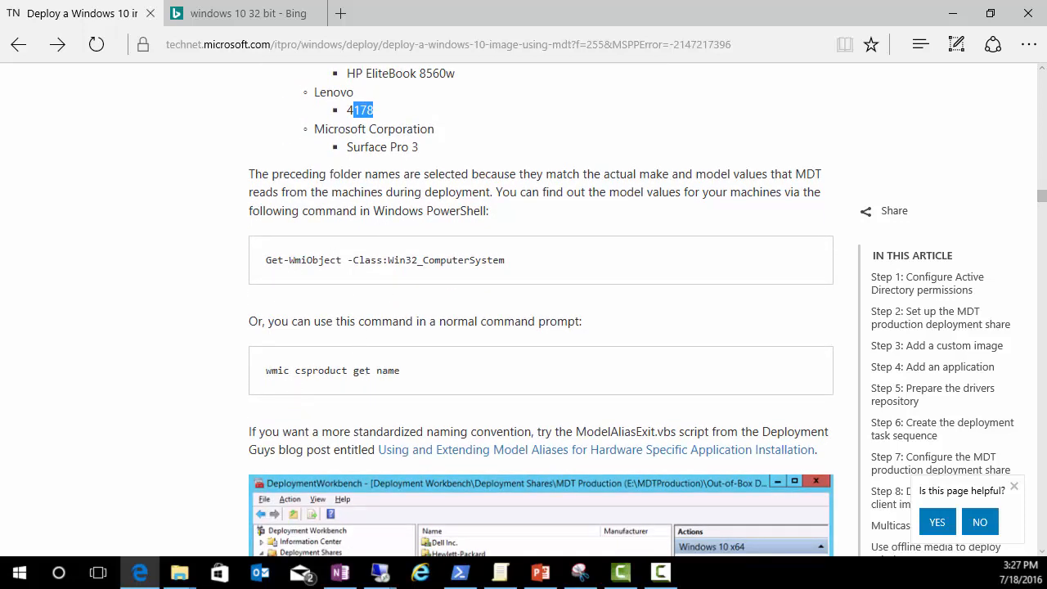
pyautogui.hotkey('alt', 'Tab')
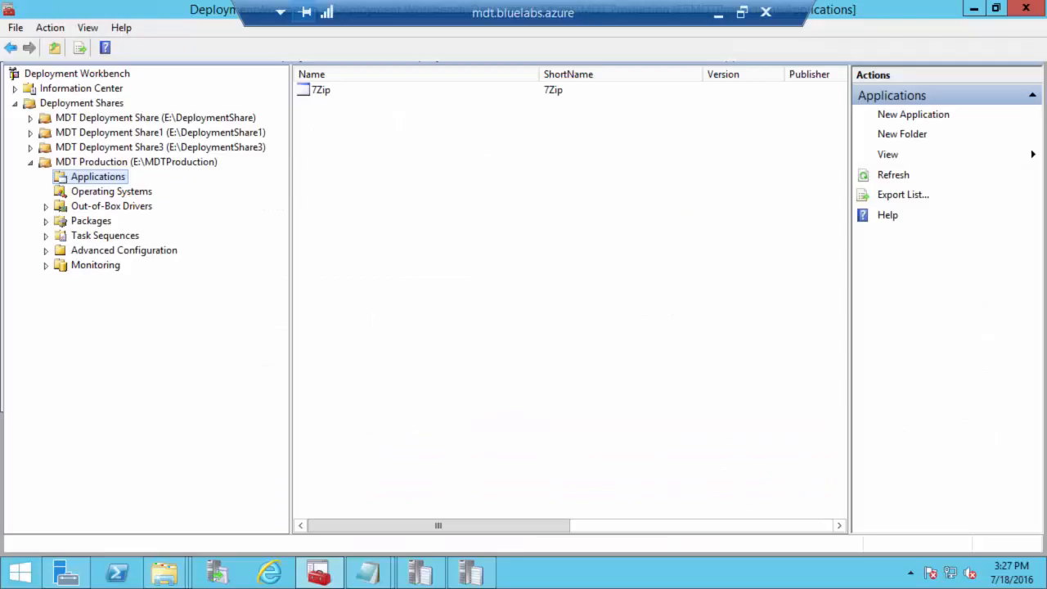
# Step: Start a driver import on Out-of-Box Drivers, then cancel and abandon it
pyautogui.click(90, 207)
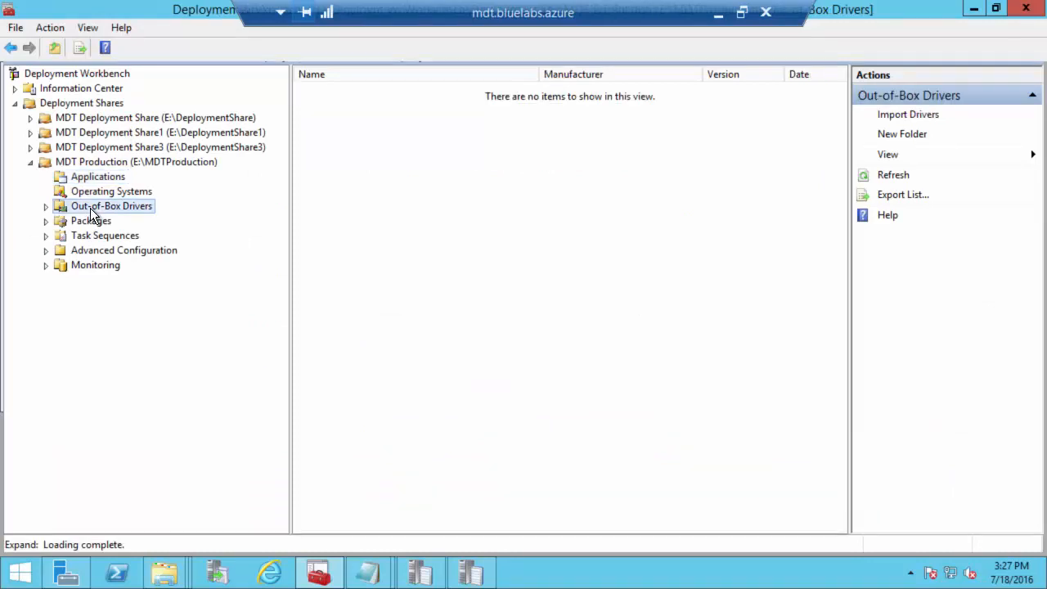
pyautogui.rightClick(90, 208)
pyautogui.click(129, 217)
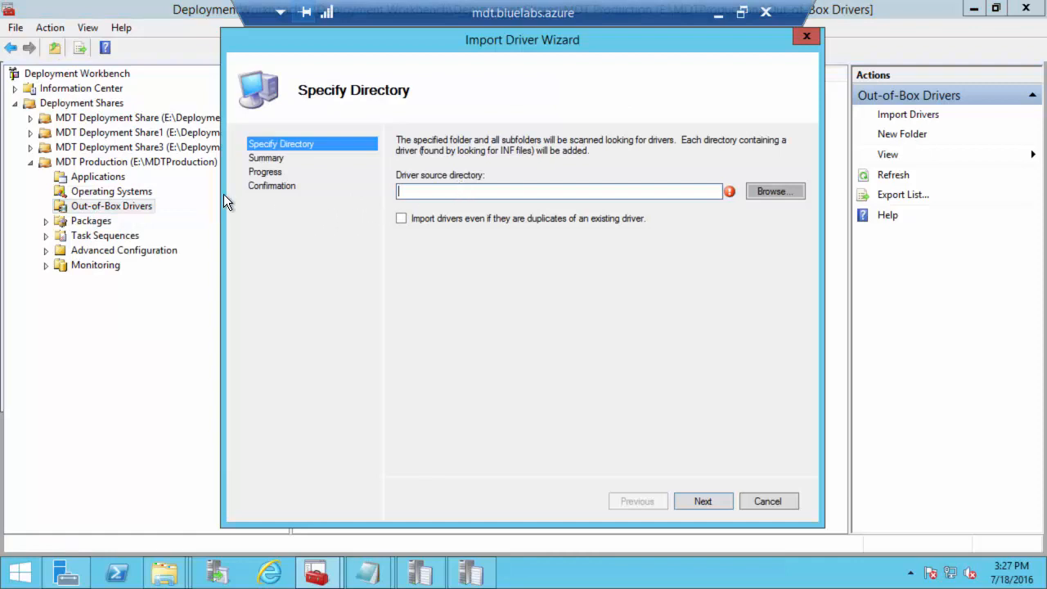
pyautogui.press('Escape')
pyautogui.click(521, 345)
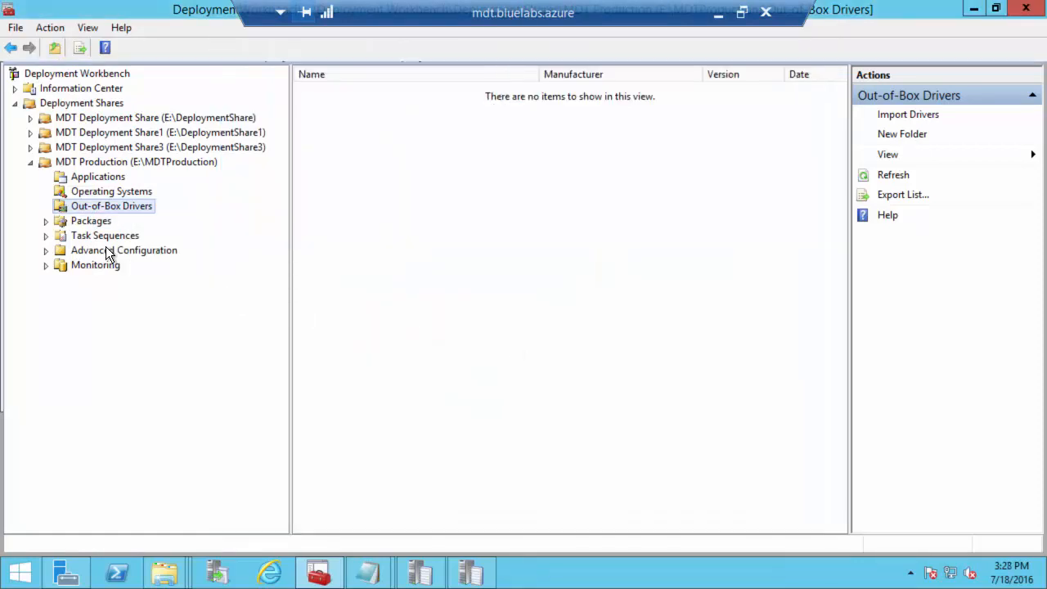
# Step: Create a folder named Microsoft under Out-of-Box Drivers
pyautogui.rightClick(81, 208)
pyautogui.click(125, 233)
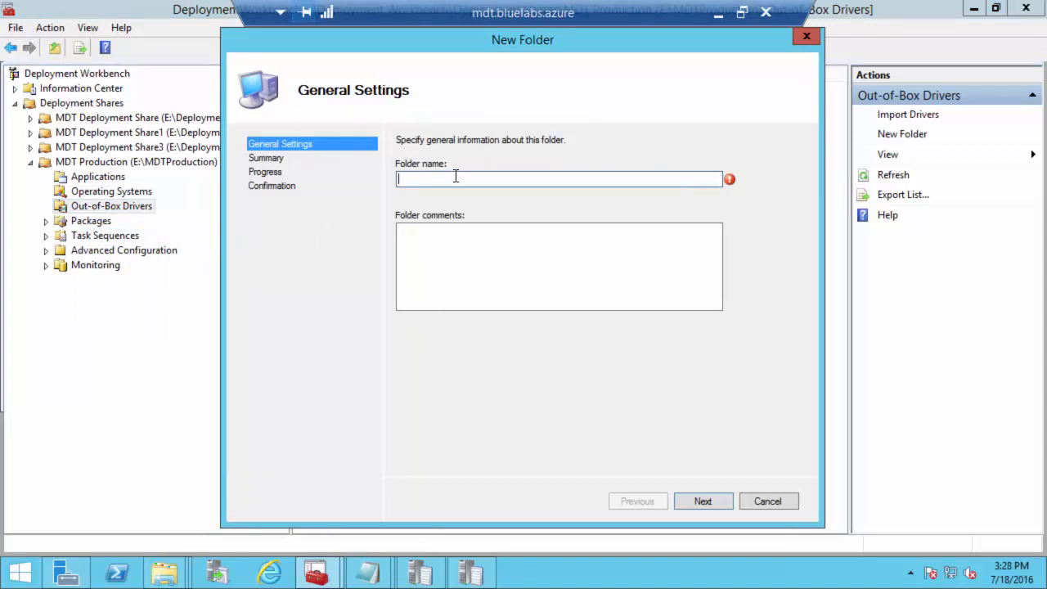
pyautogui.write('Microsoft')
pyautogui.press('Return')
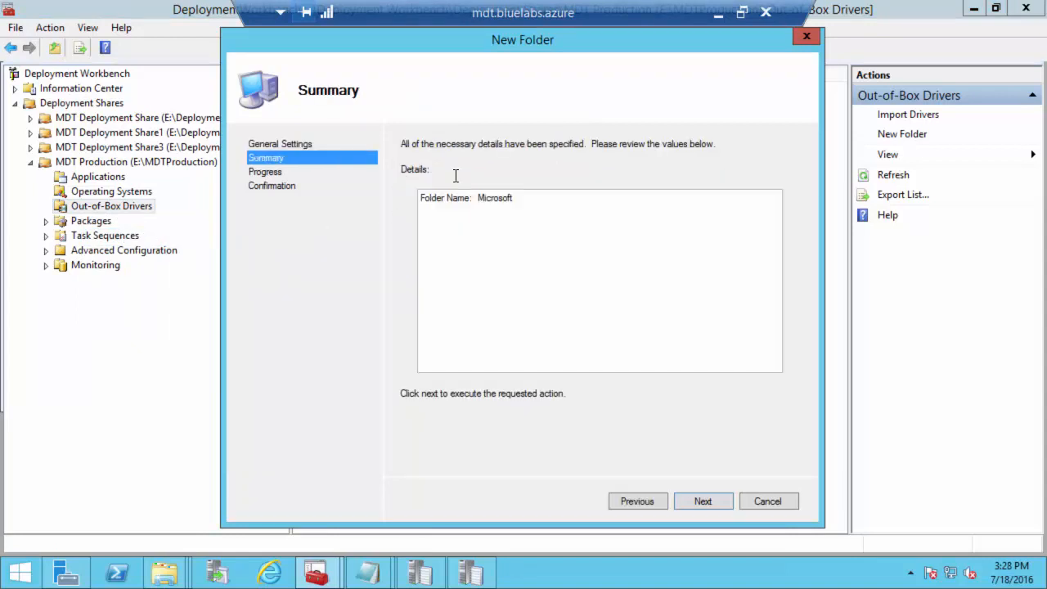
pyautogui.click(704, 502)
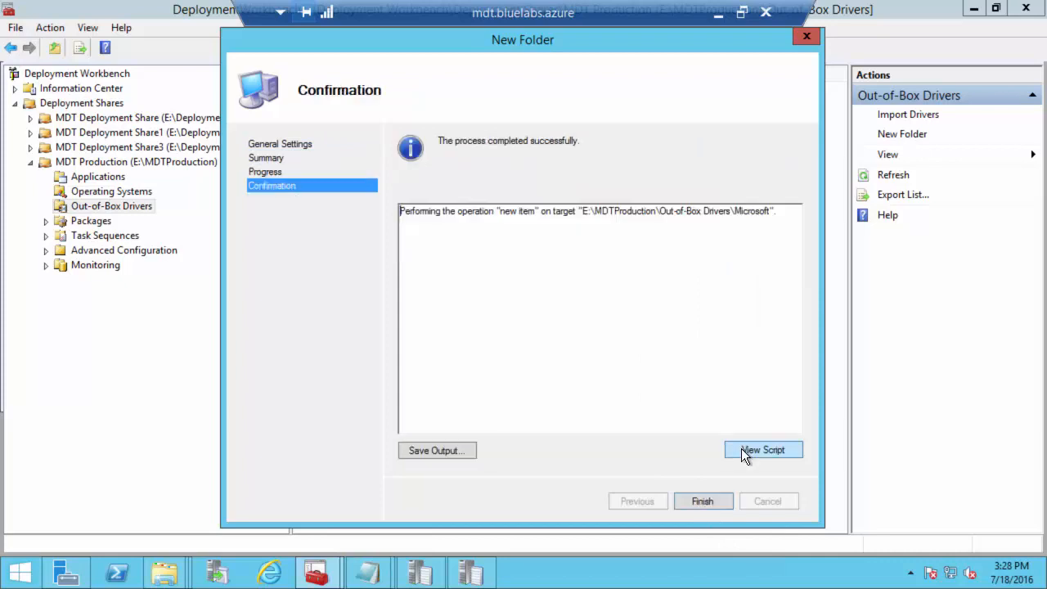
pyautogui.click(704, 501)
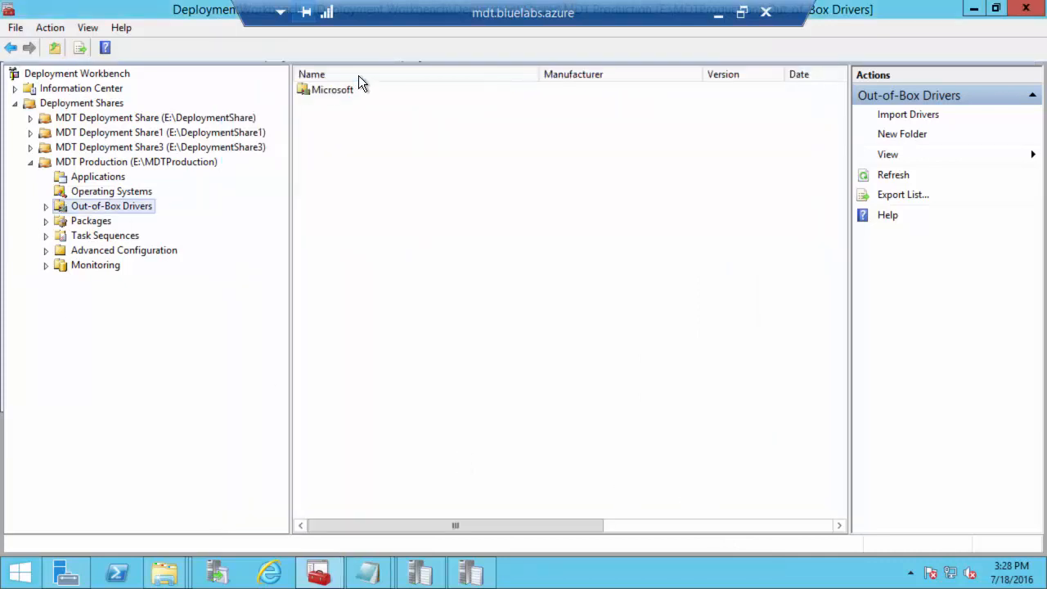
# Step: Create a Surface Pro 3 subfolder inside the Microsoft driver folder and select it
pyautogui.click(46, 206)
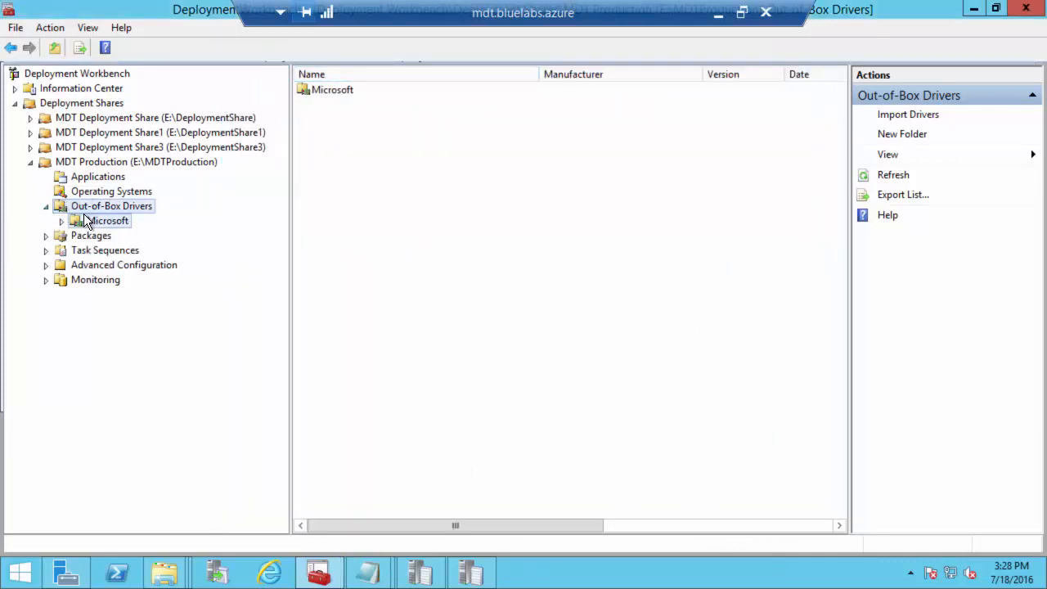
pyautogui.rightClick(83, 218)
pyautogui.click(135, 242)
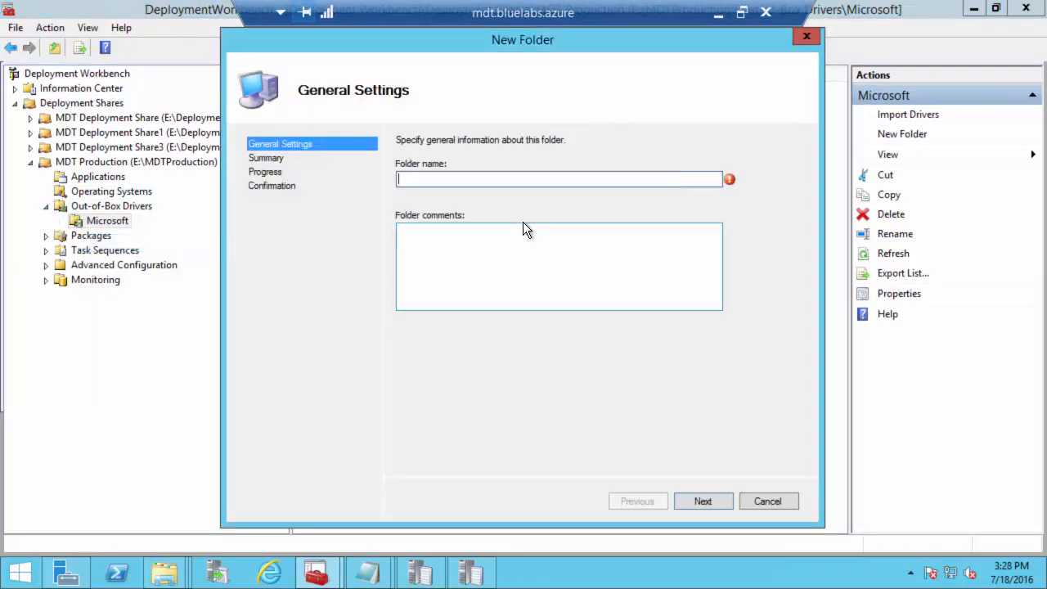
pyautogui.write('Surface Pro 3')
pyautogui.press('Return')
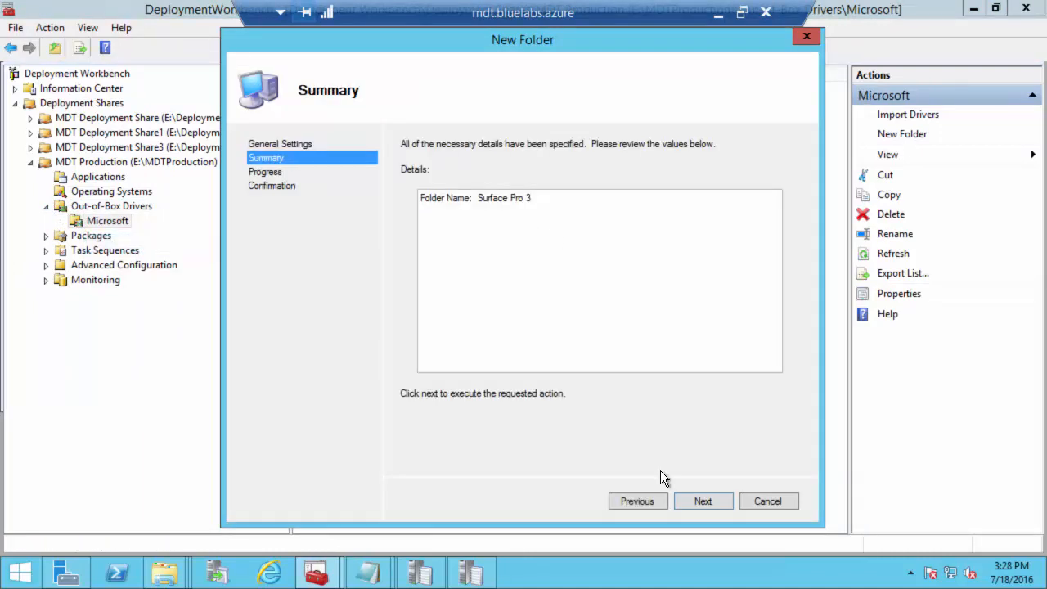
pyautogui.click(704, 496)
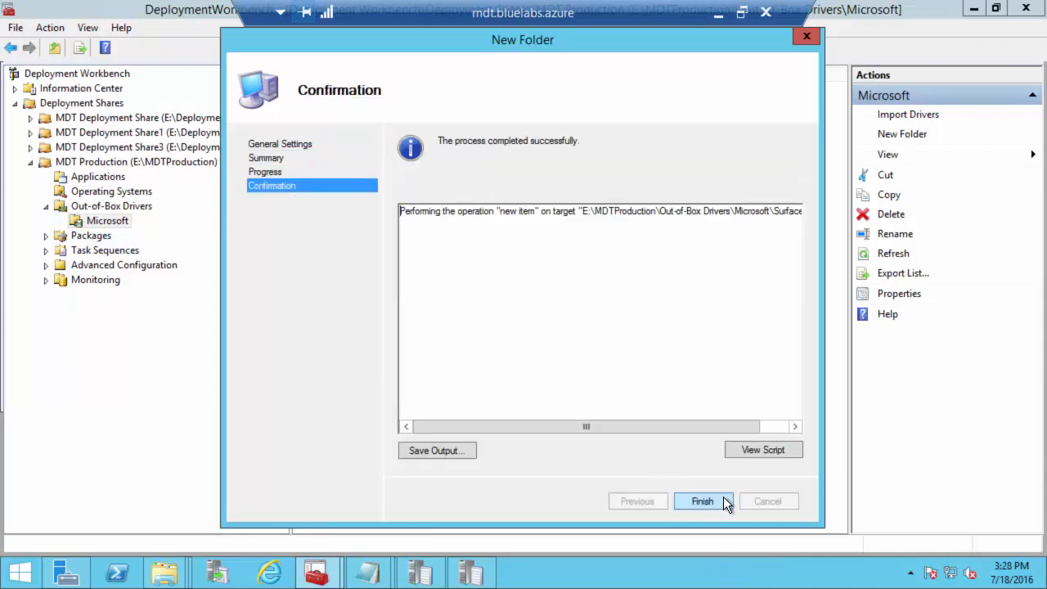
pyautogui.click(719, 498)
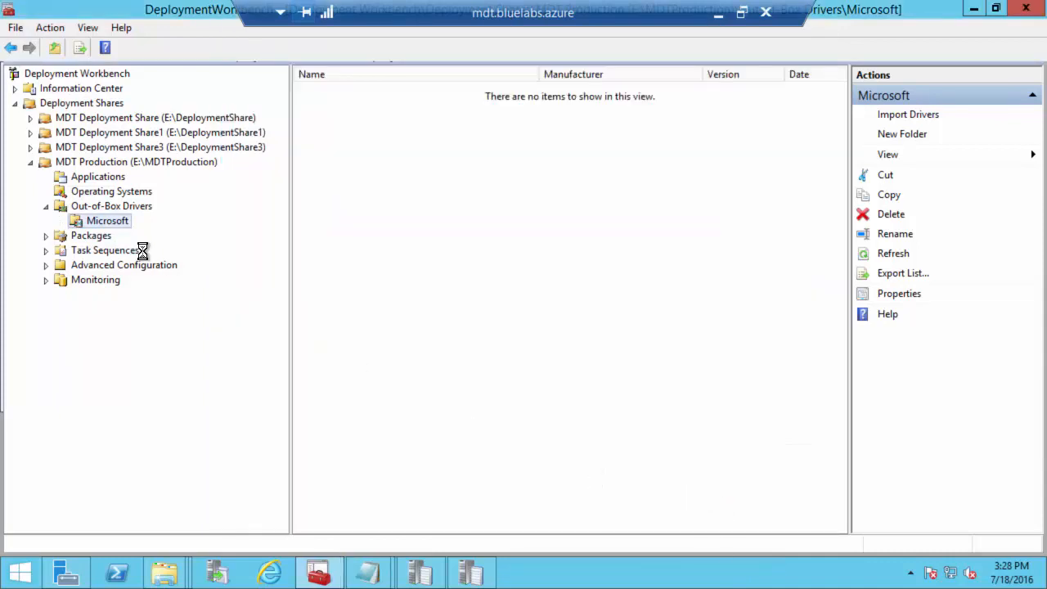
pyautogui.click(62, 221)
pyautogui.click(114, 234)
pyautogui.rightClick(115, 234)
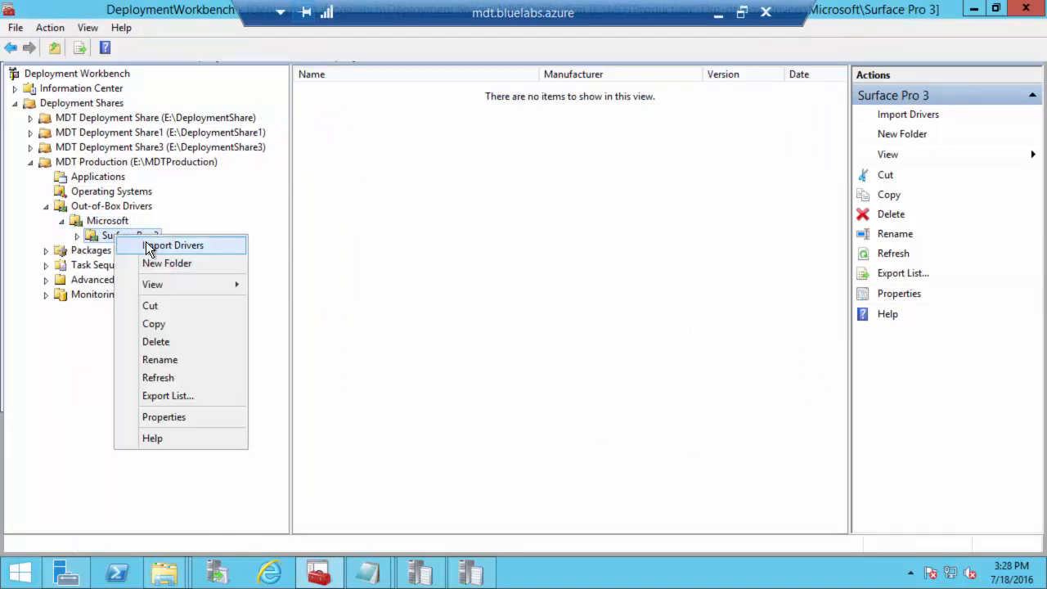
# Step: Start a driver import into Surface Pro 3 from E:\Drivers\Windows 10 x64\Microsoft\Surface Pro 3
pyautogui.click(146, 244)
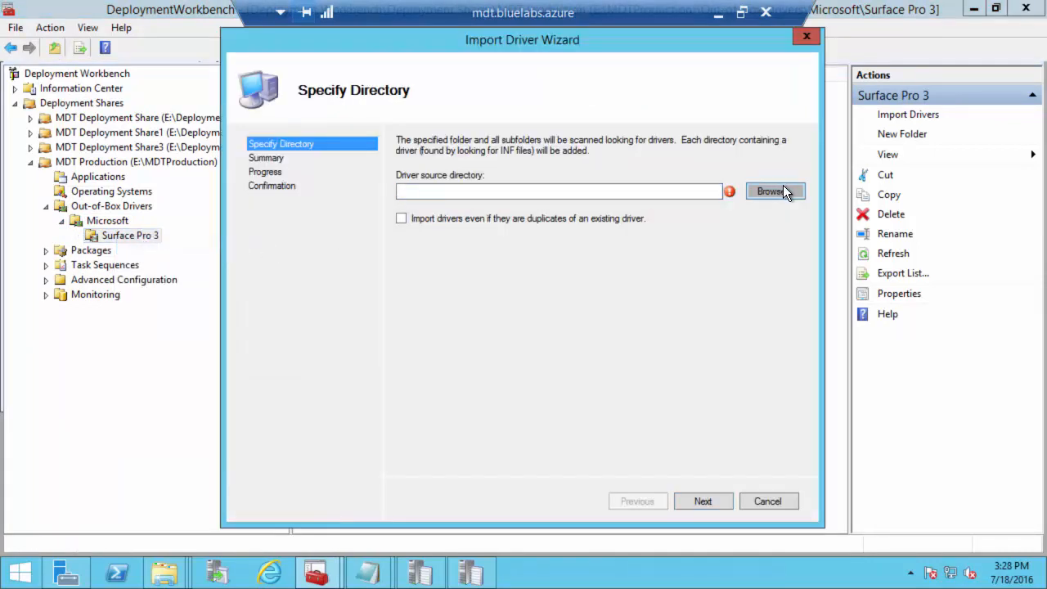
pyautogui.click(778, 191)
pyautogui.click(416, 259)
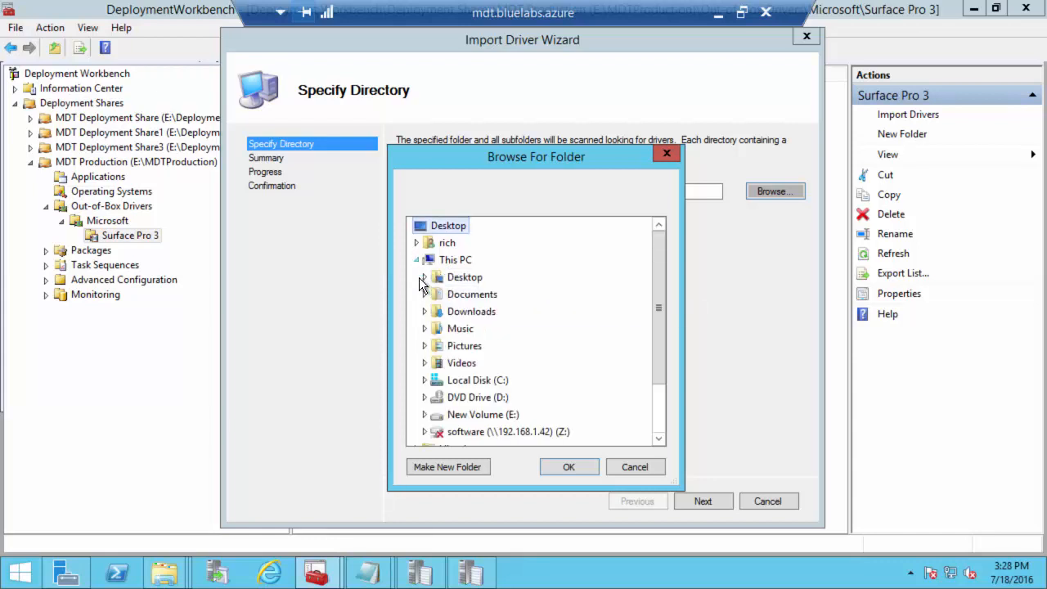
pyautogui.click(424, 414)
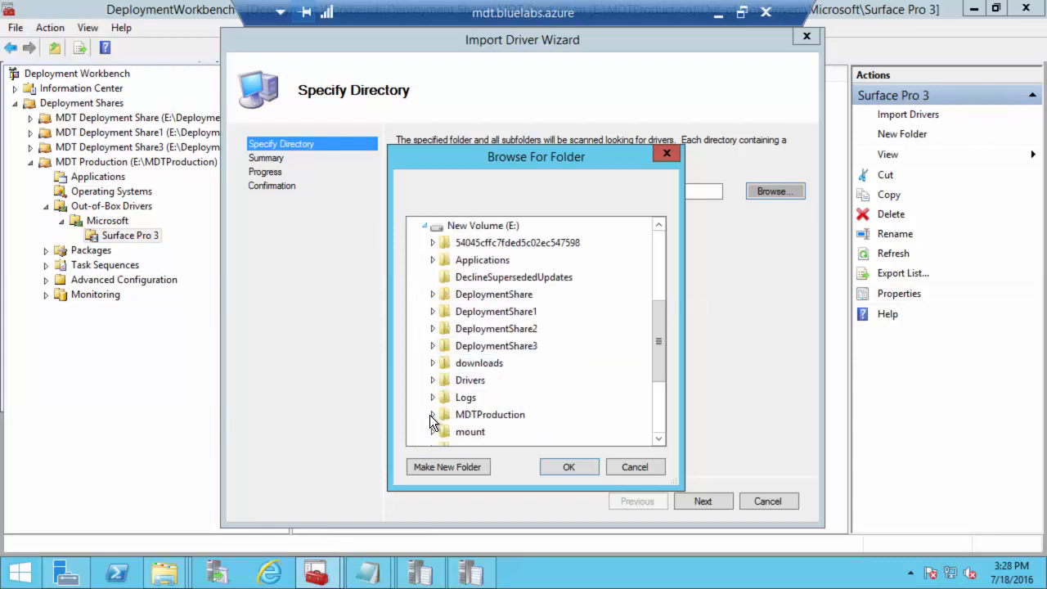
pyautogui.click(446, 381)
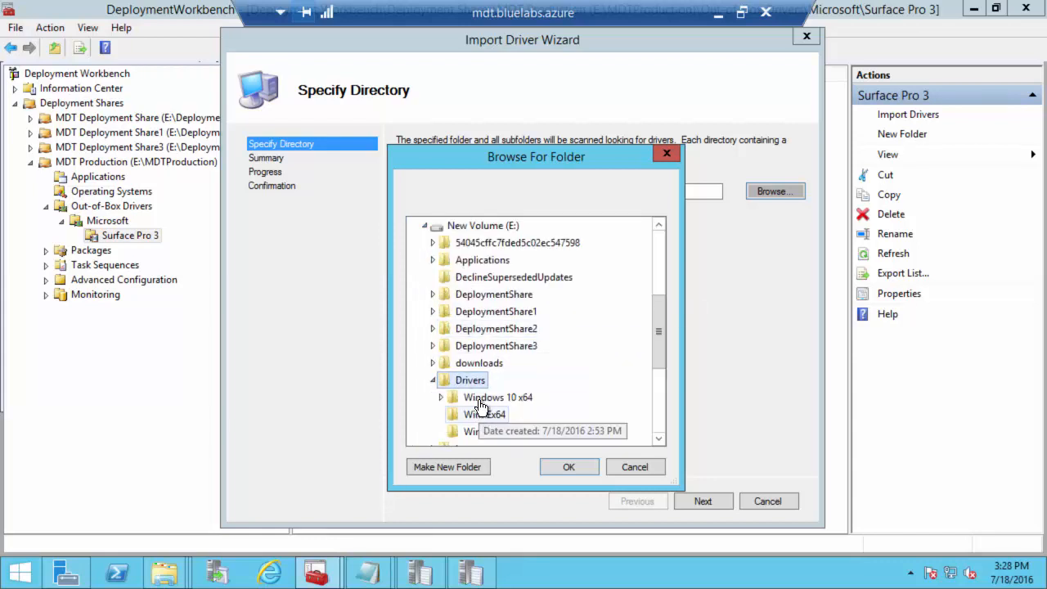
pyautogui.doubleClick(480, 401)
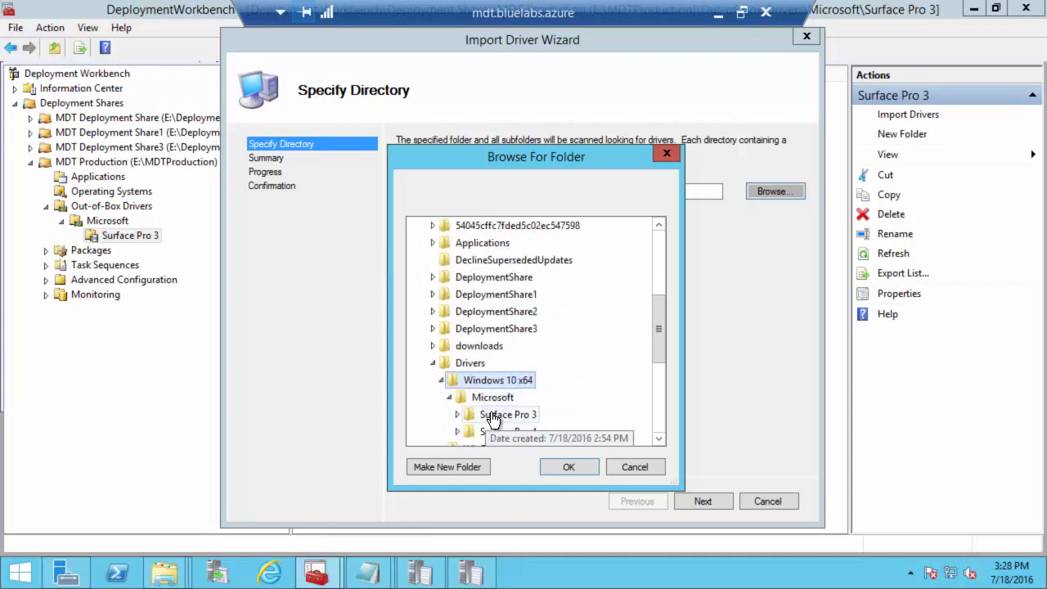
pyautogui.click(493, 419)
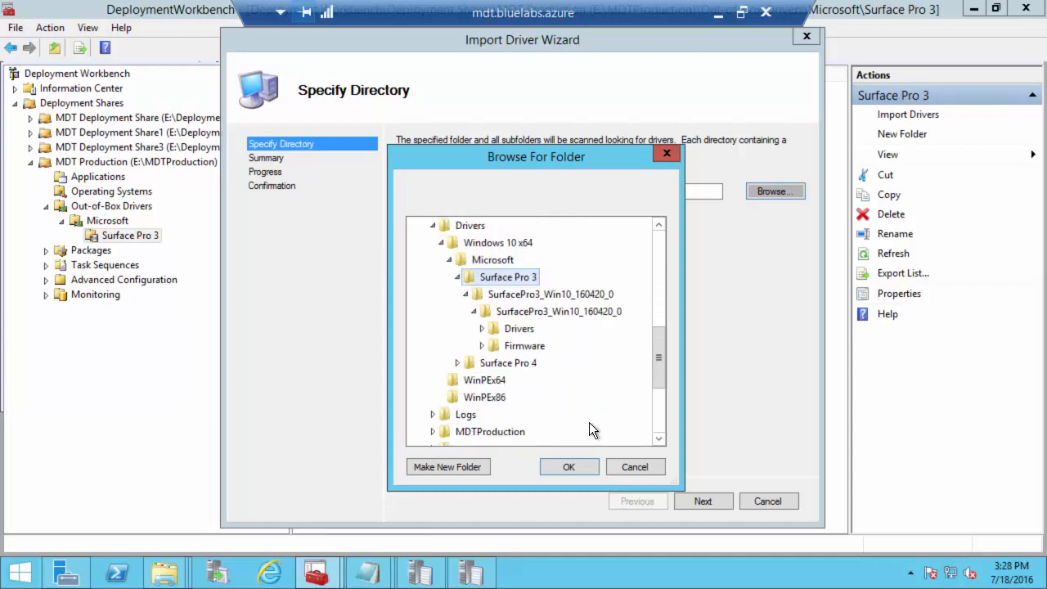
pyautogui.click(564, 468)
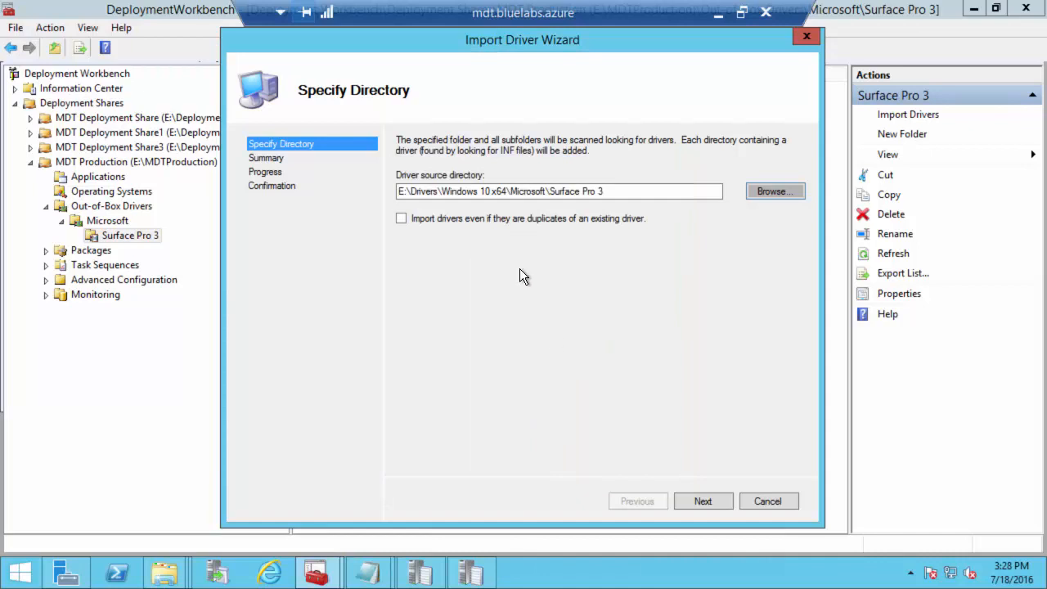
# Step: Run the import and review the imported Intel, Marvell, Microsoft and Fingerprint Cards drivers
pyautogui.click(701, 499)
pyautogui.click(701, 499)
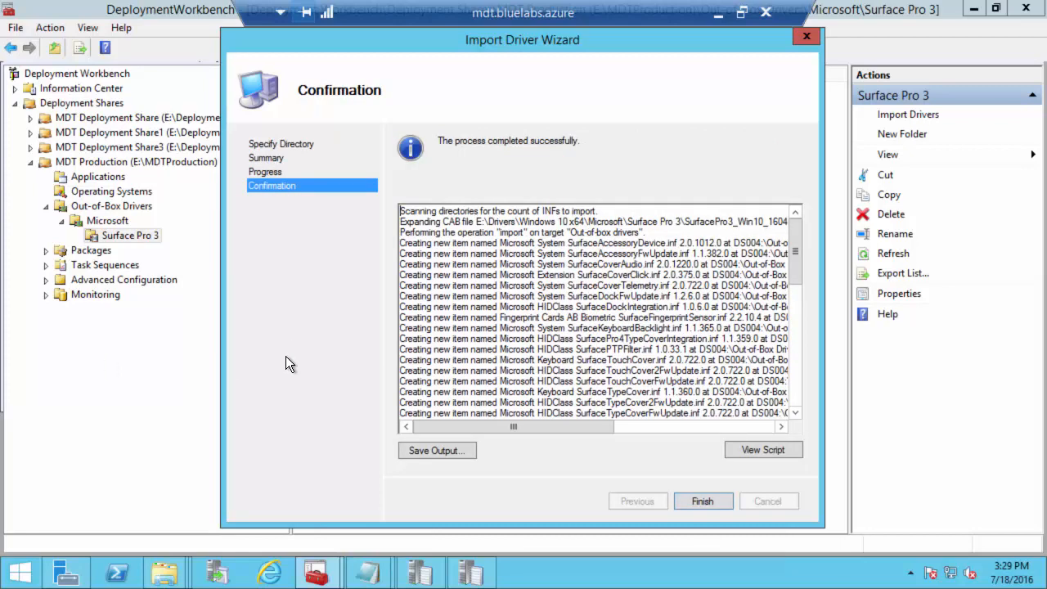
pyautogui.click(705, 502)
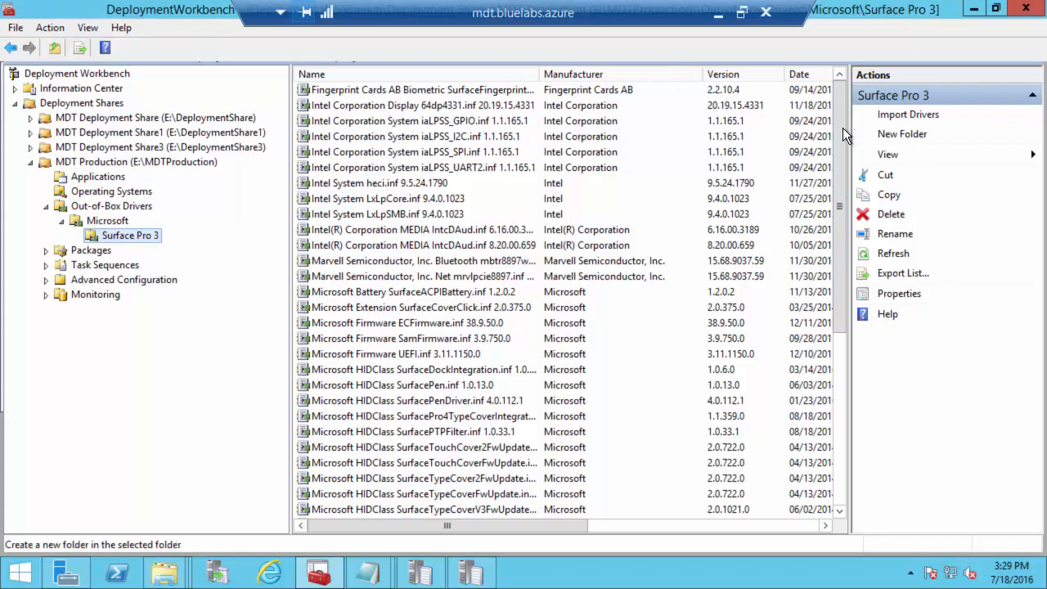
pyautogui.moveTo(842, 128); pyautogui.dragTo(806, 121)
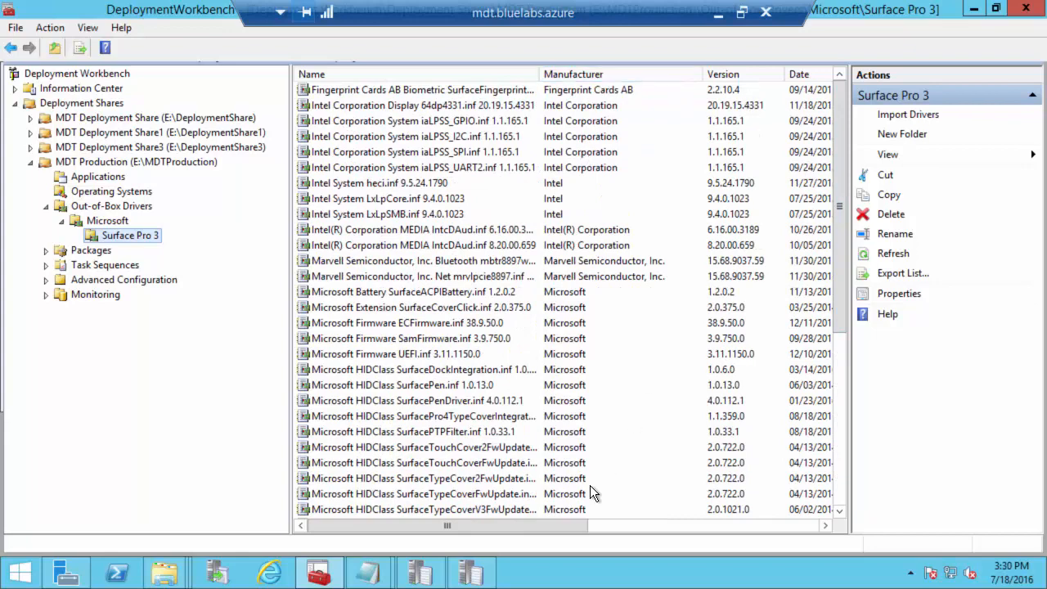
pyautogui.moveTo(514, 533); pyautogui.dragTo(676, 527)
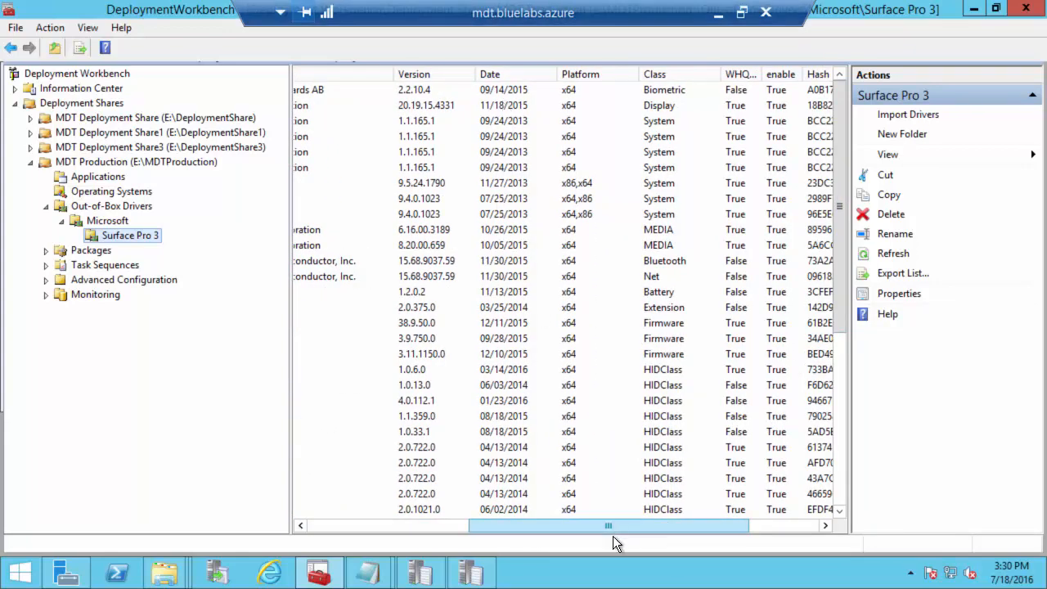
pyautogui.moveTo(614, 527); pyautogui.dragTo(422, 509)
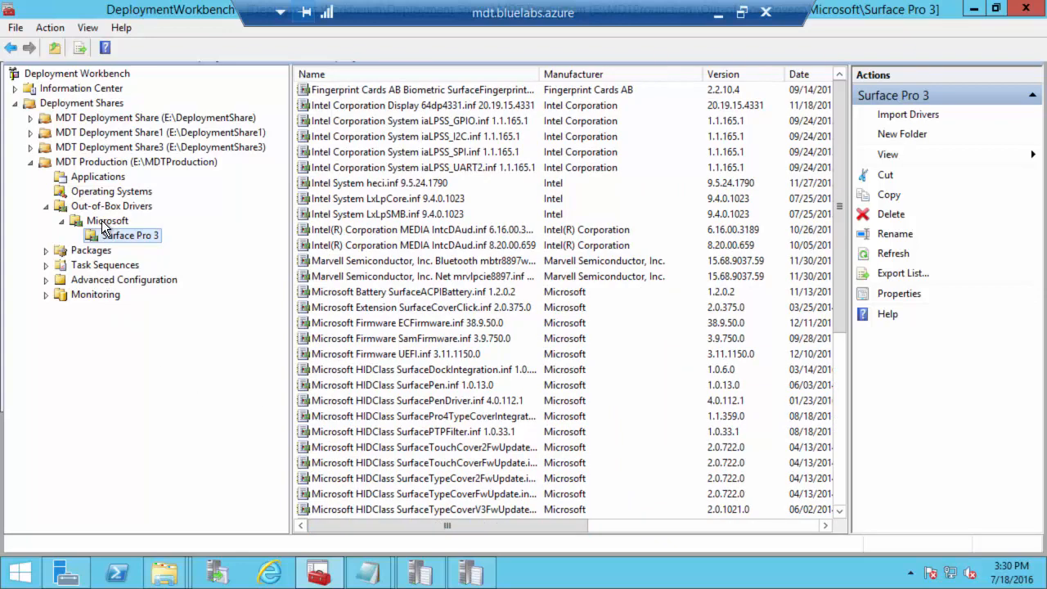
# Step: Create a new 'Surface Pro 4' driver folder under Microsoft
pyautogui.click(106, 221)
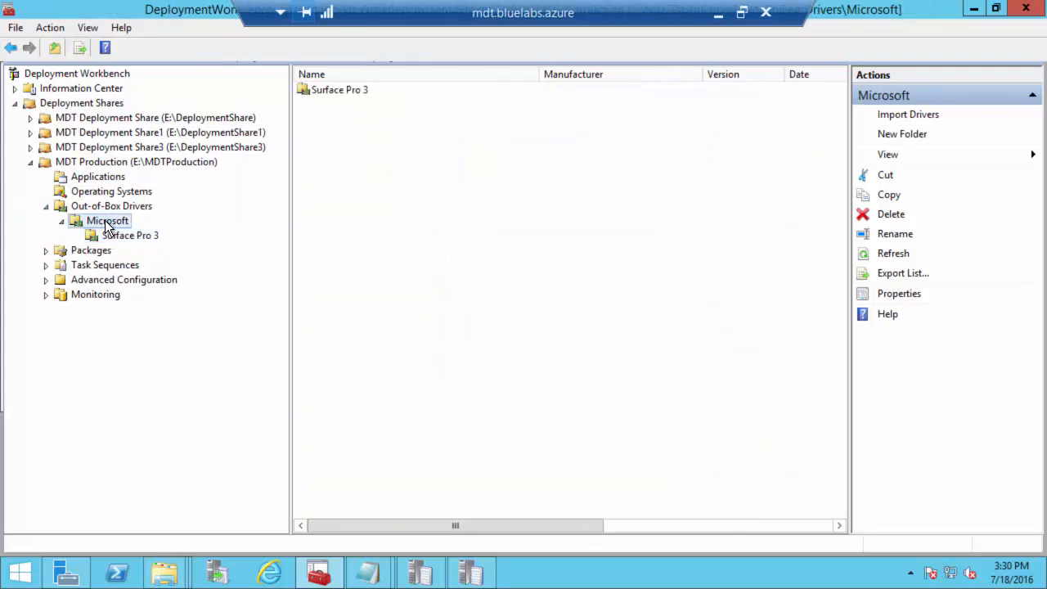
pyautogui.rightClick(107, 220)
pyautogui.click(141, 247)
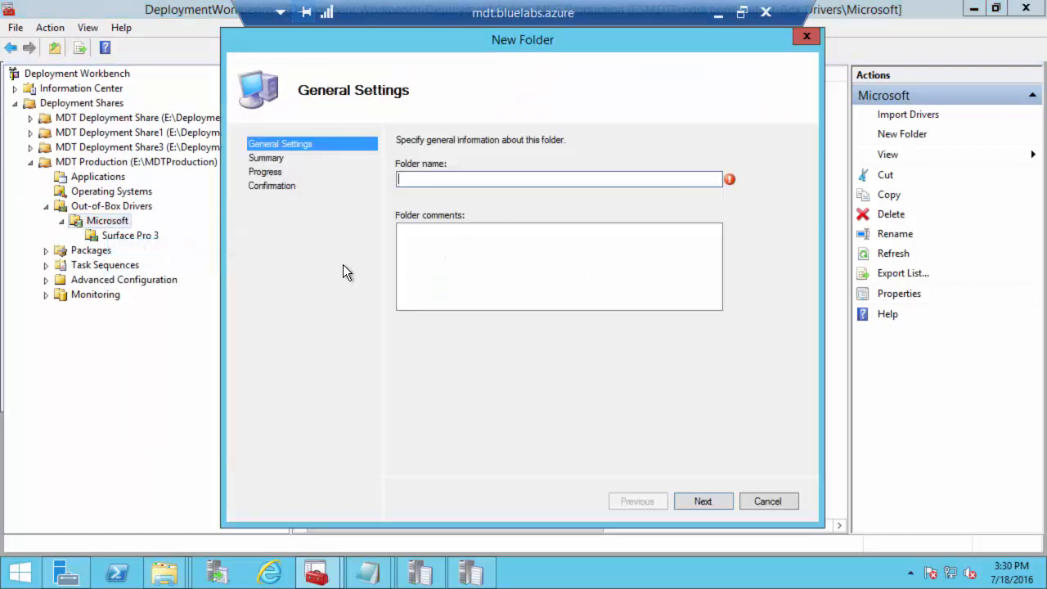
pyautogui.write('Surface Pro 43')
pyautogui.press('BackSpace')
pyautogui.press('Return')
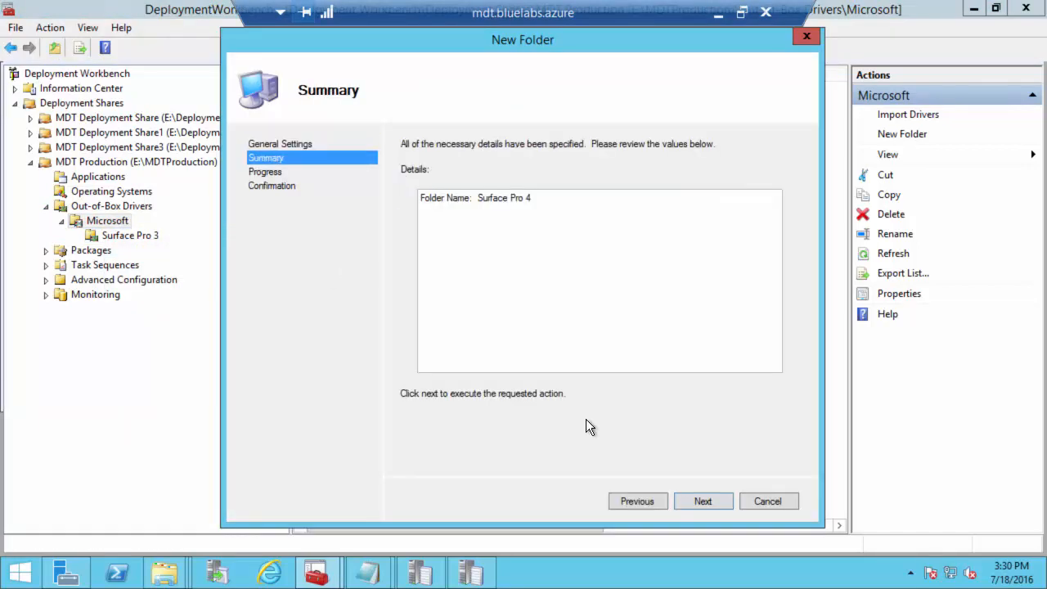
pyautogui.click(711, 501)
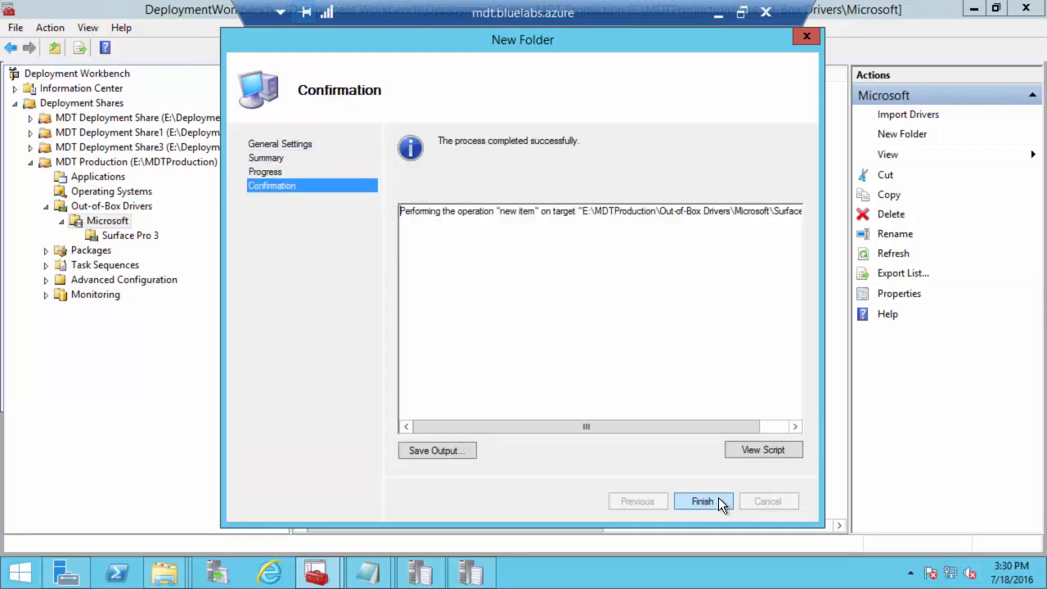
pyautogui.click(719, 497)
# Step: Start Import Drivers on the Surface Pro 4 folder and browse to the E: drive
pyautogui.click(62, 220)
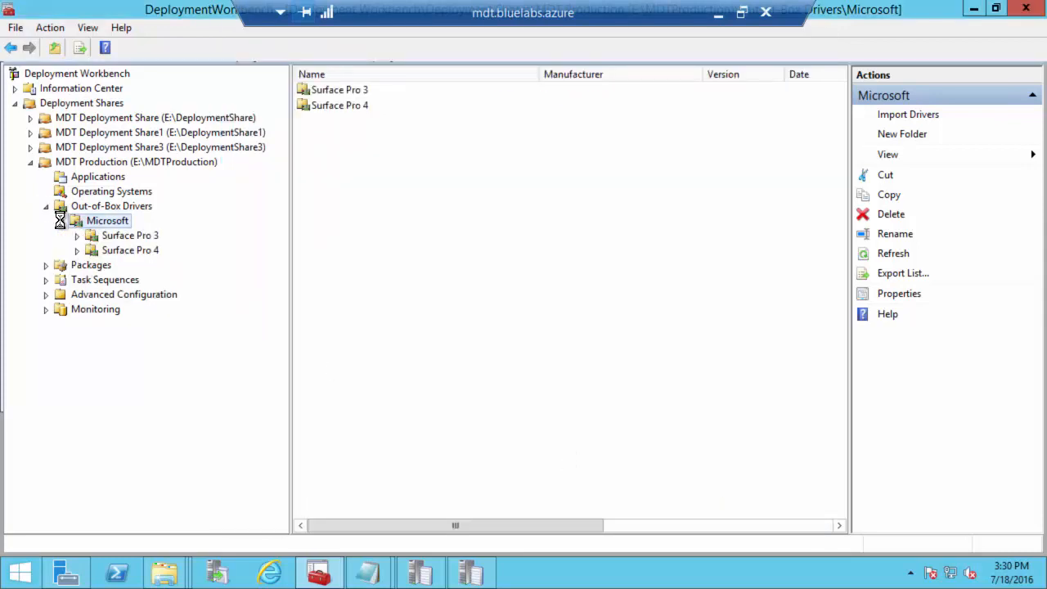
pyautogui.click(129, 251)
pyautogui.rightClick(129, 249)
pyautogui.click(171, 259)
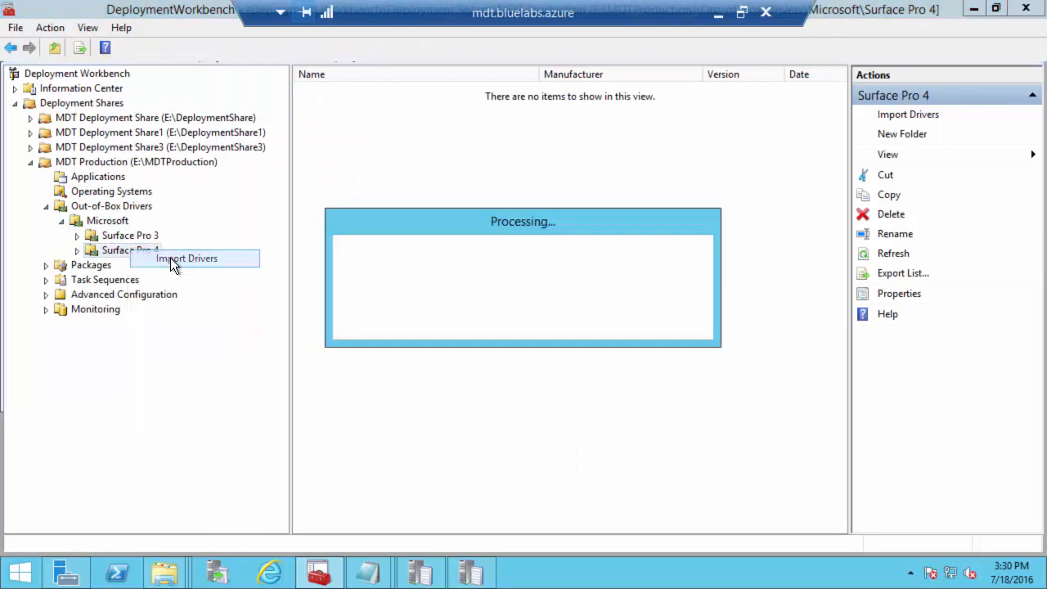
pyautogui.click(785, 192)
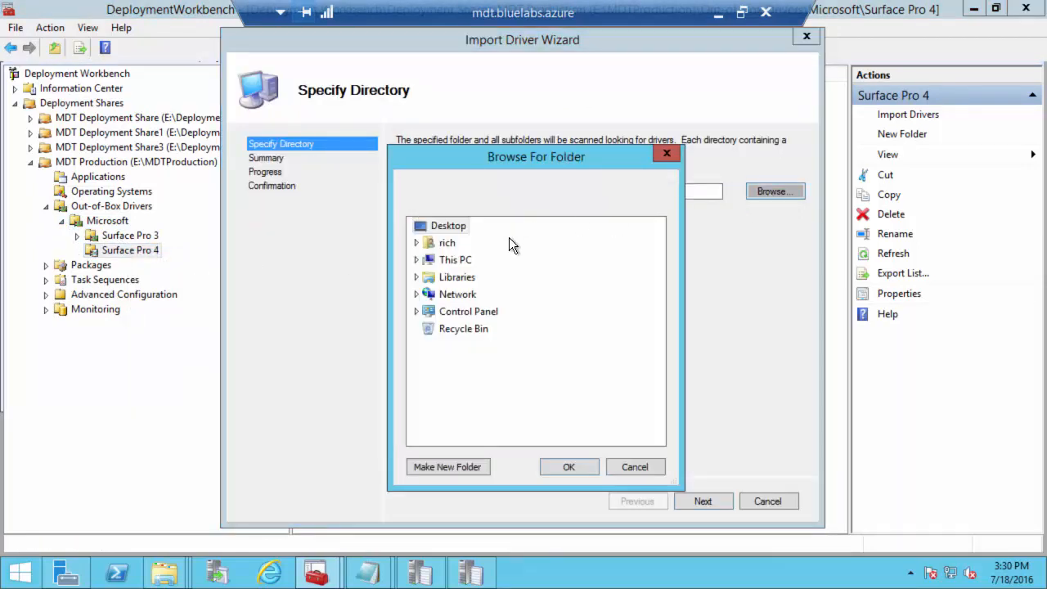
pyautogui.click(417, 259)
pyautogui.scroll(-2, 483, 382)
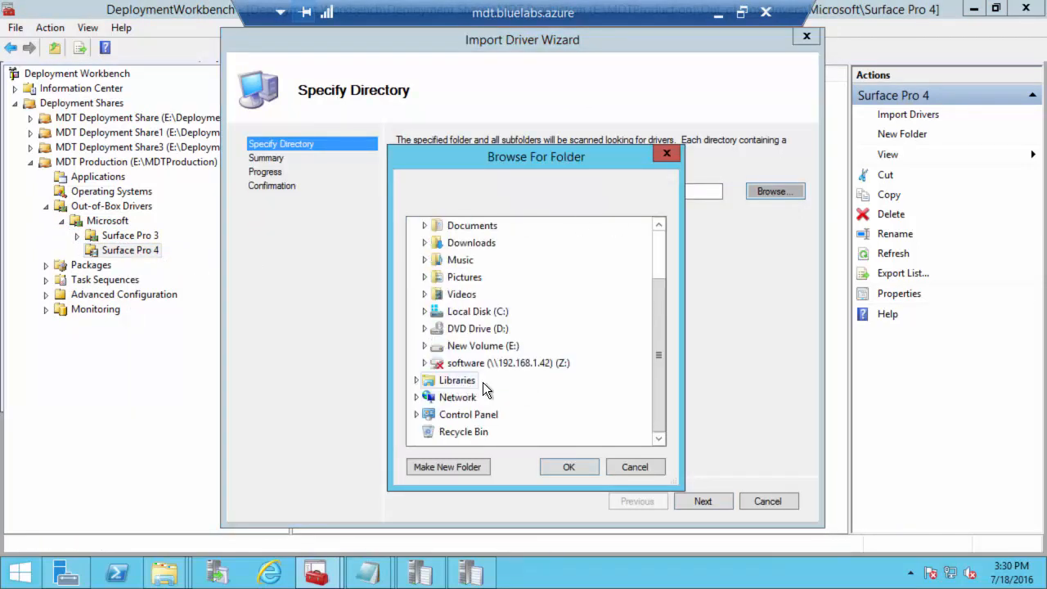
pyautogui.click(517, 330)
pyautogui.click(621, 315)
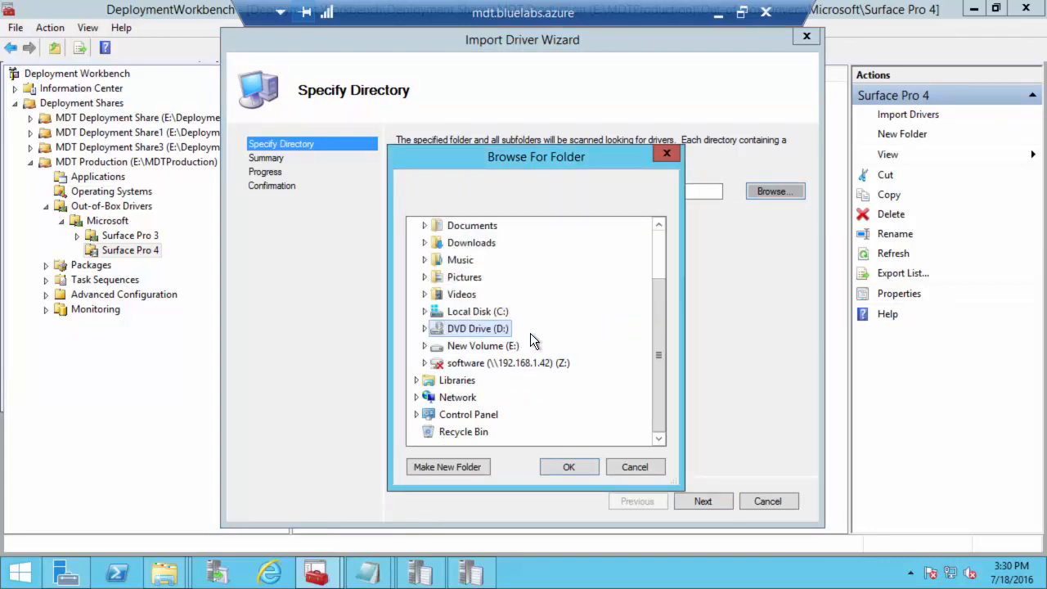
# Step: Import drivers from E:\Drivers\Windows 10 x64\Microsoft\Surface Pro 4 into the folder
pyautogui.click(483, 345)
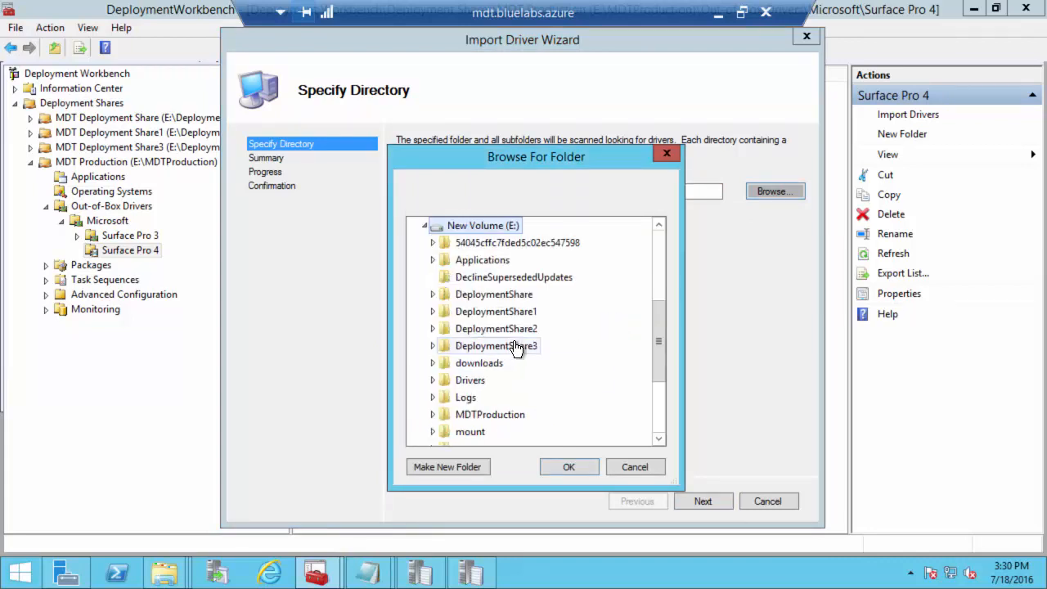
pyautogui.click(471, 379)
pyautogui.click(504, 398)
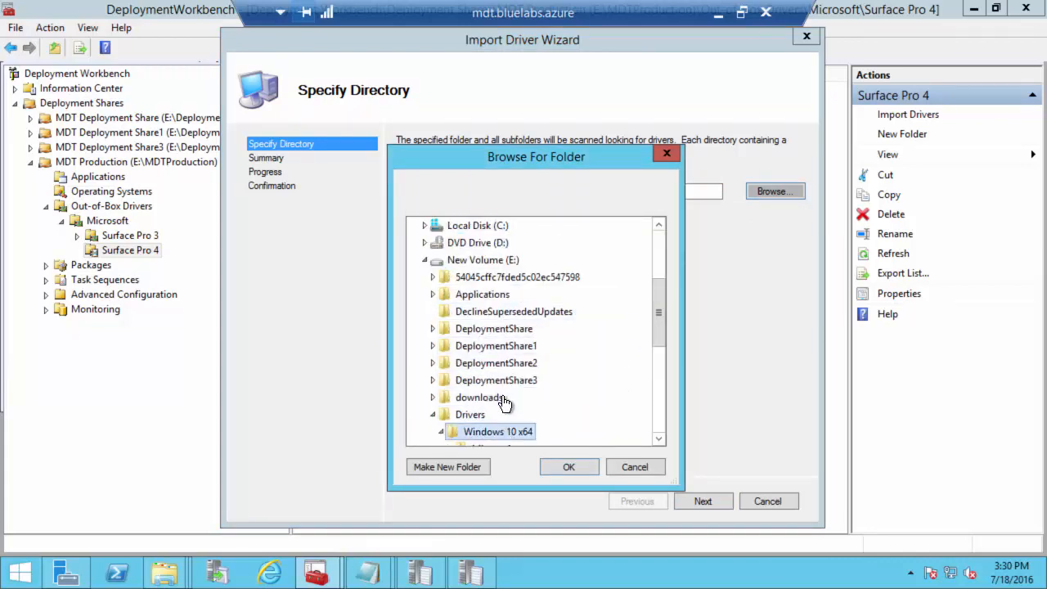
pyautogui.click(496, 260)
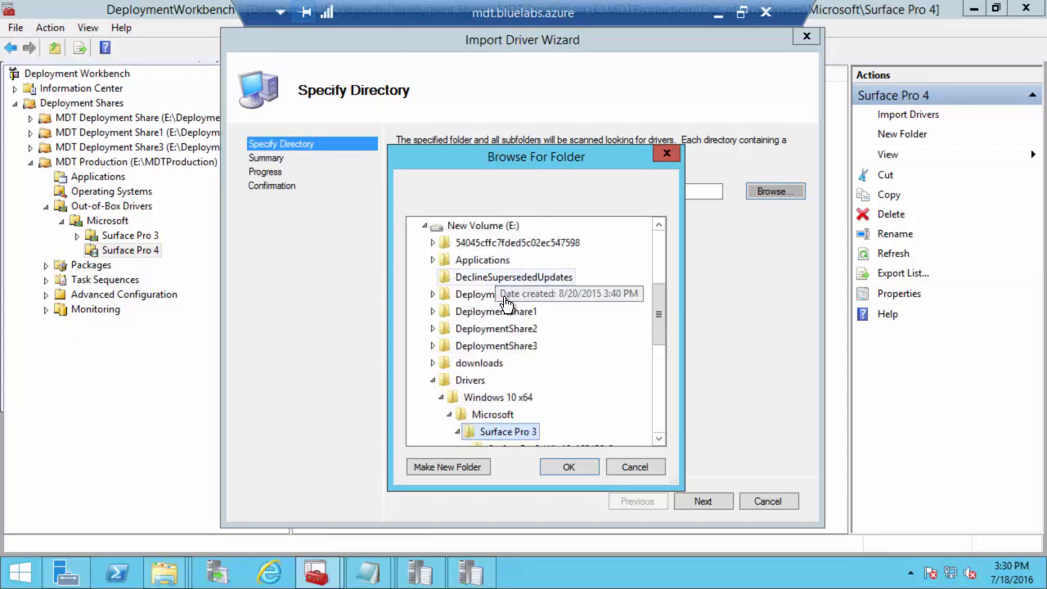
pyautogui.click(503, 315)
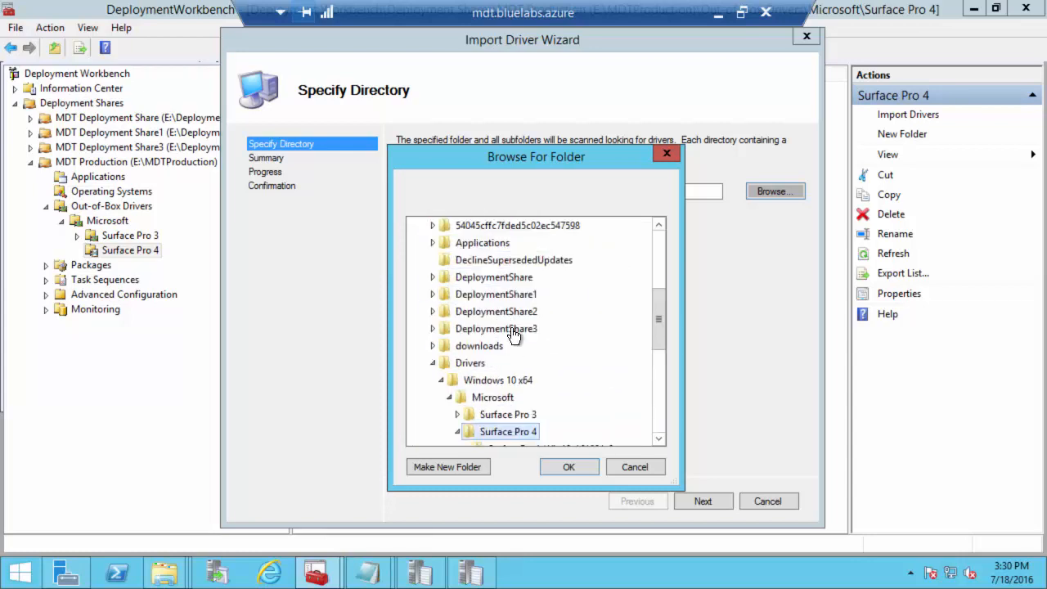
pyautogui.click(568, 464)
pyautogui.click(703, 502)
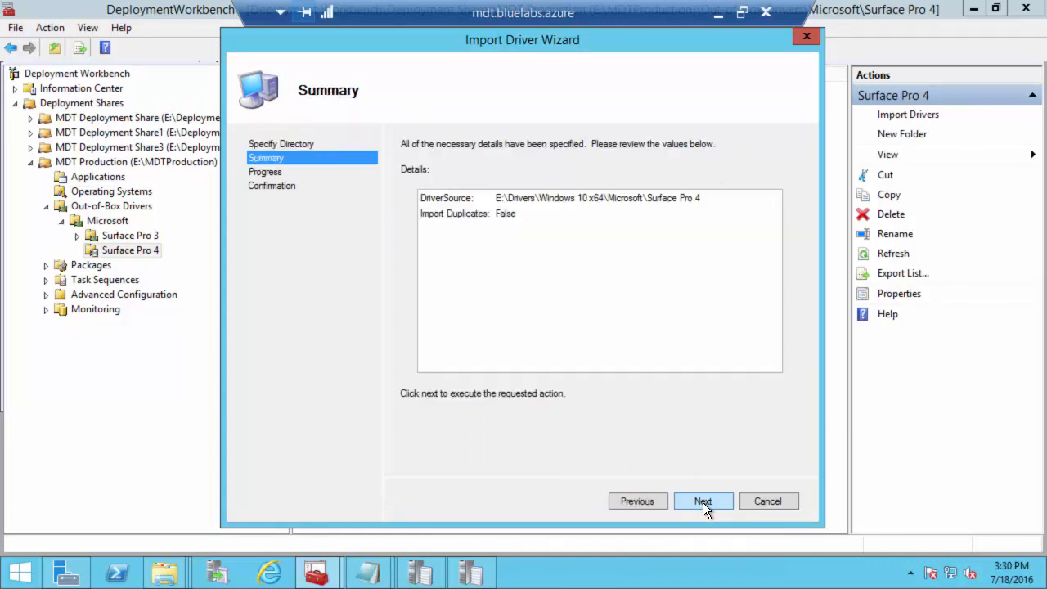
pyautogui.click(703, 502)
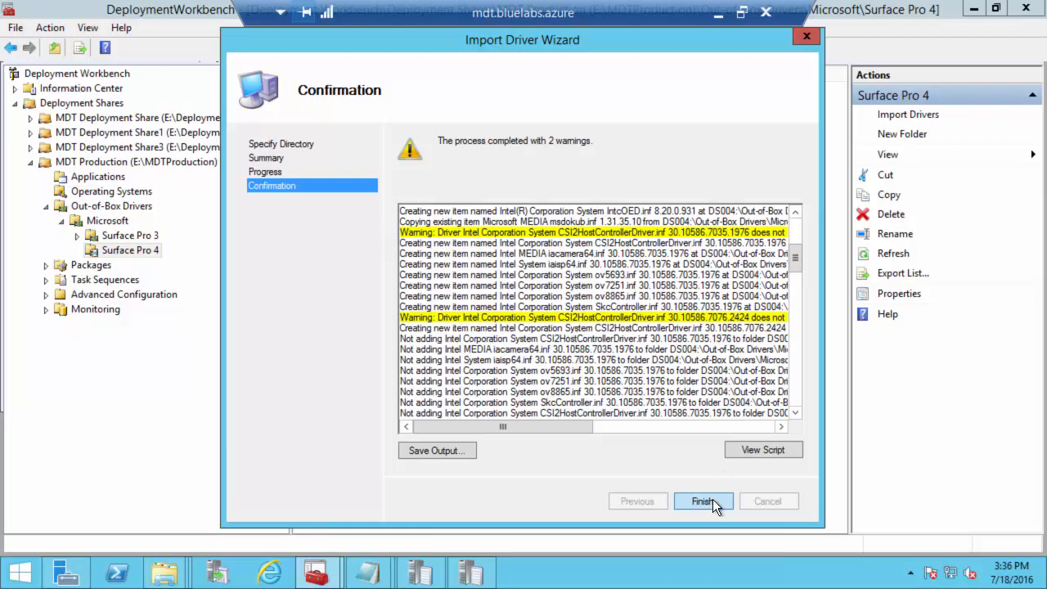
# Step: Finish the Surface Pro 4 import, consult the TechNet article locally, then return to the remote session
pyautogui.click(691, 500)
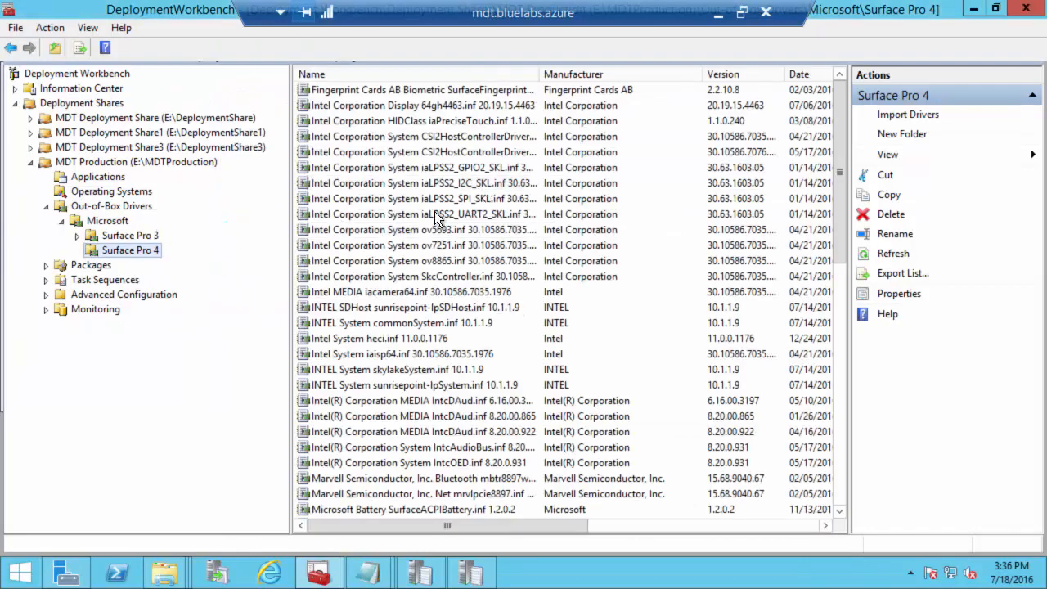
pyautogui.click(718, 13)
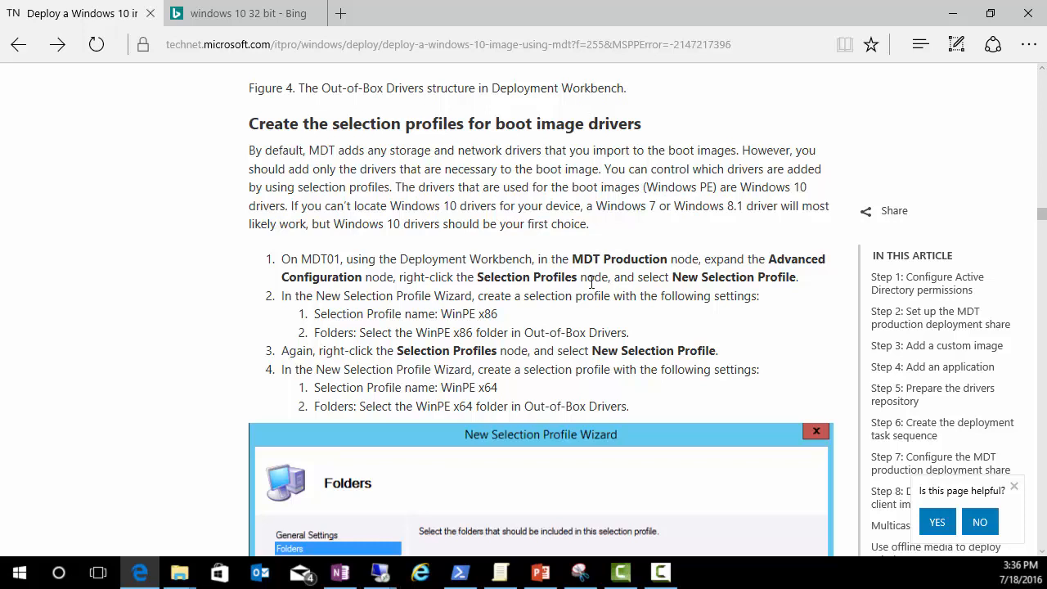
pyautogui.moveTo(381, 575)
pyautogui.click(296, 499)
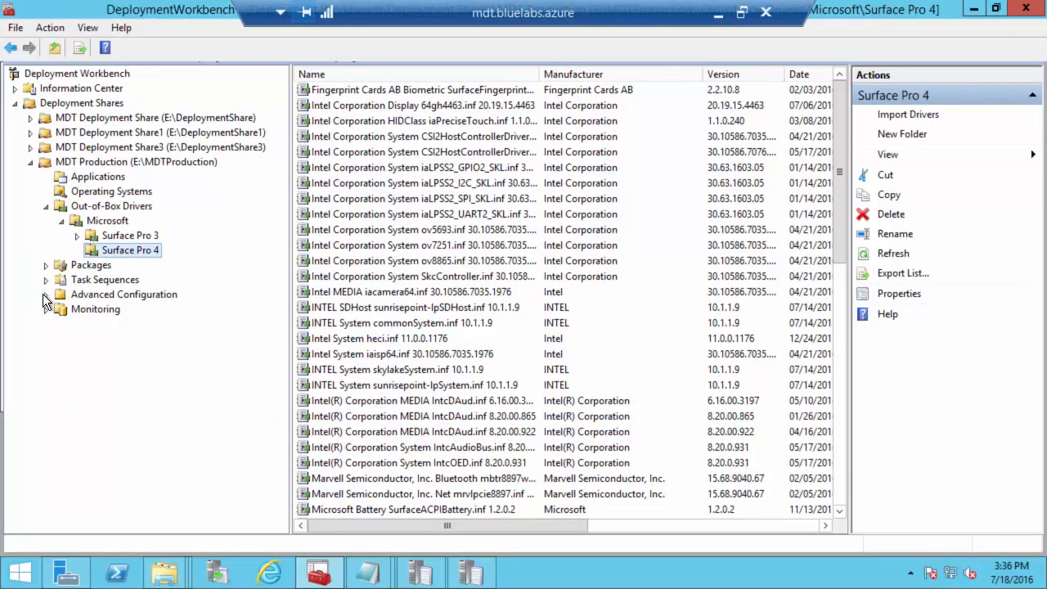
pyautogui.click(45, 295)
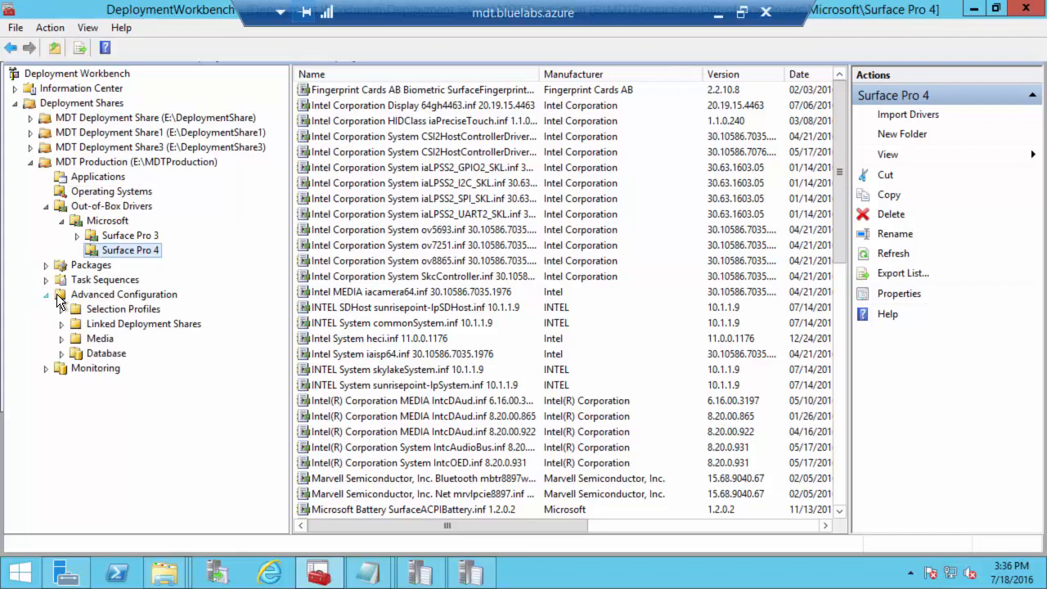
pyautogui.click(121, 309)
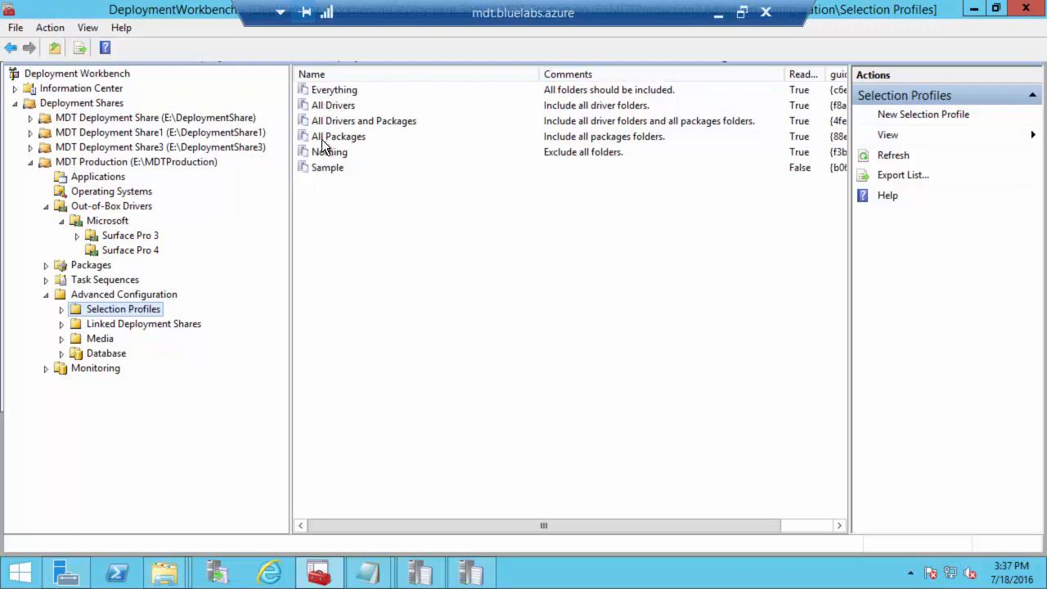
pyautogui.rightClick(335, 90)
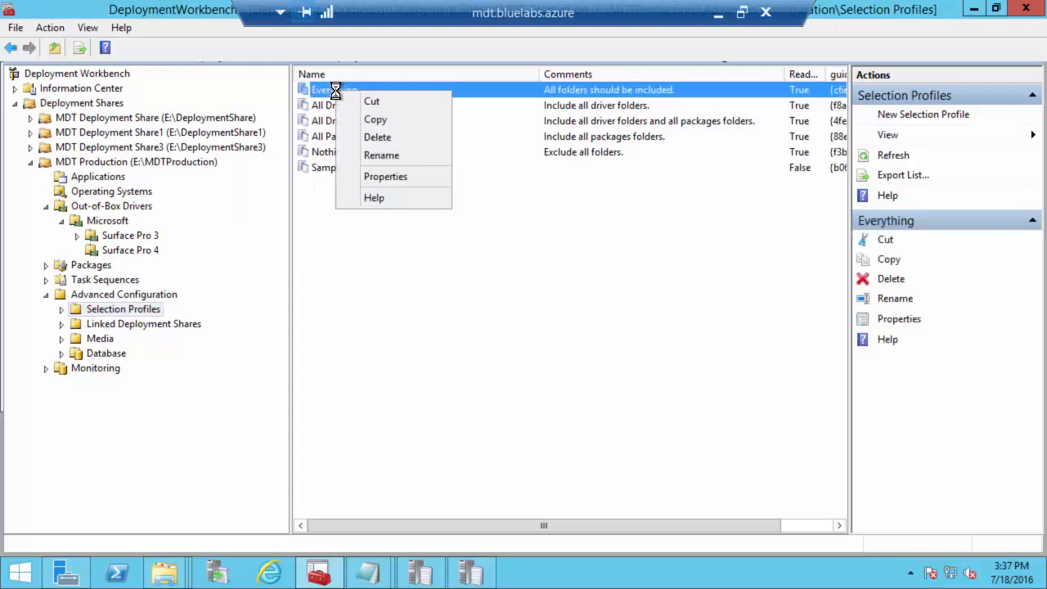
pyautogui.click(387, 176)
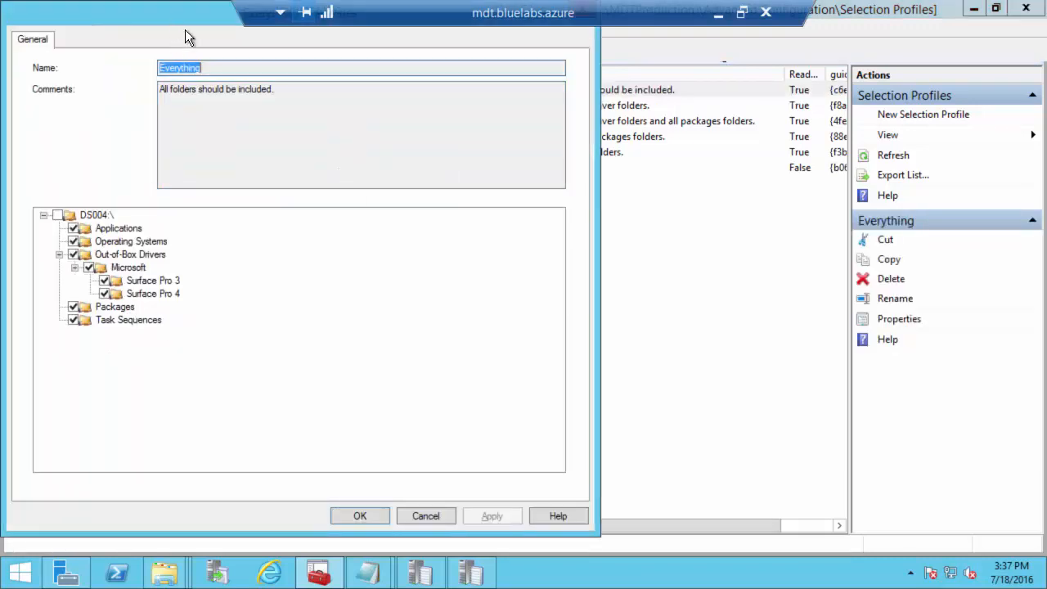
pyautogui.moveTo(188, 36); pyautogui.dragTo(245, 69)
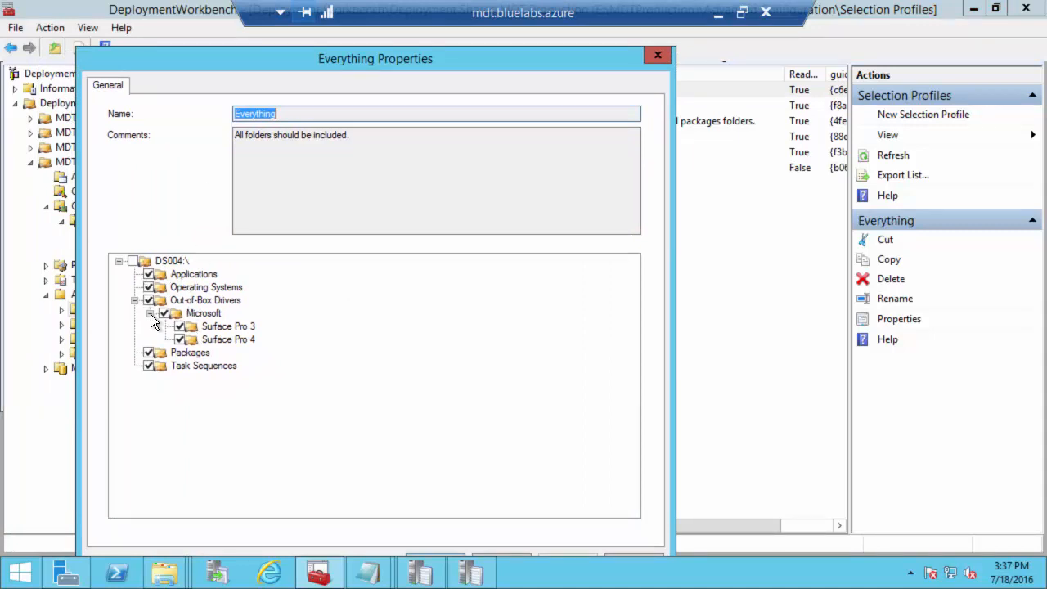
pyautogui.click(659, 56)
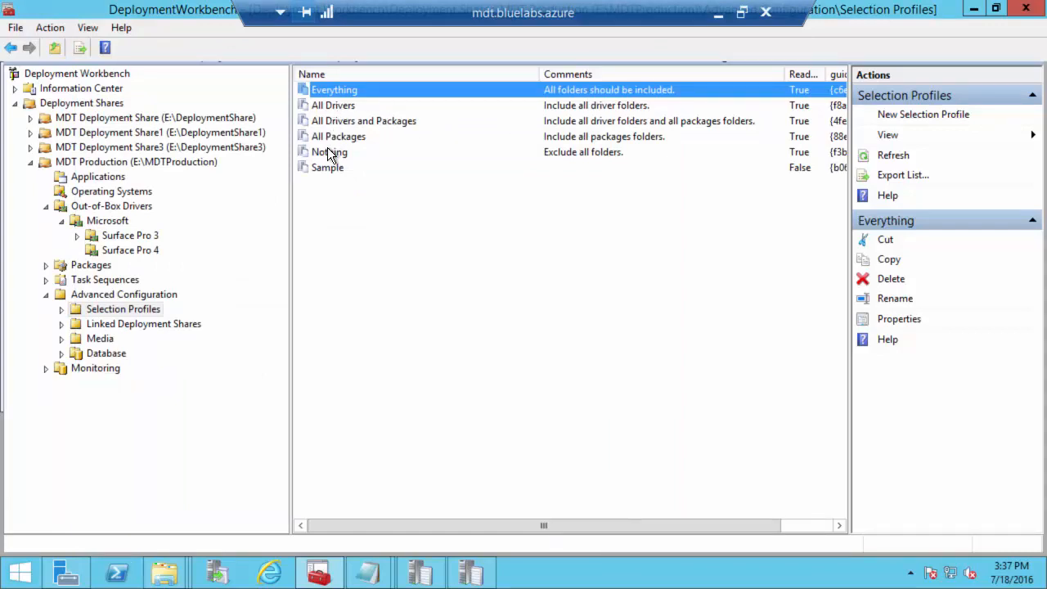
pyautogui.click(333, 111)
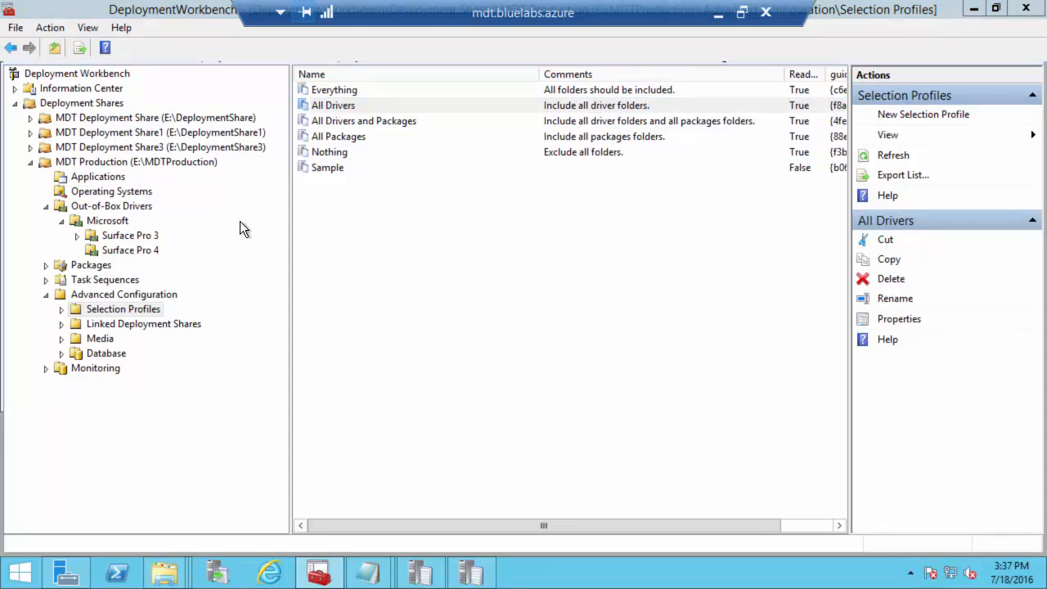
pyautogui.doubleClick(319, 107)
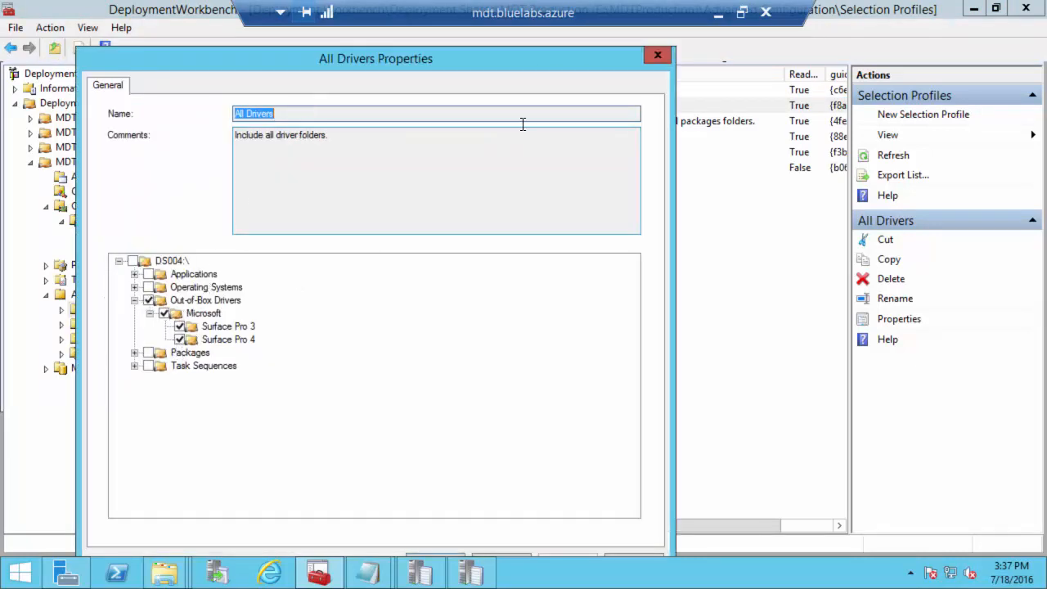
pyautogui.moveTo(609, 67); pyautogui.dragTo(609, 51)
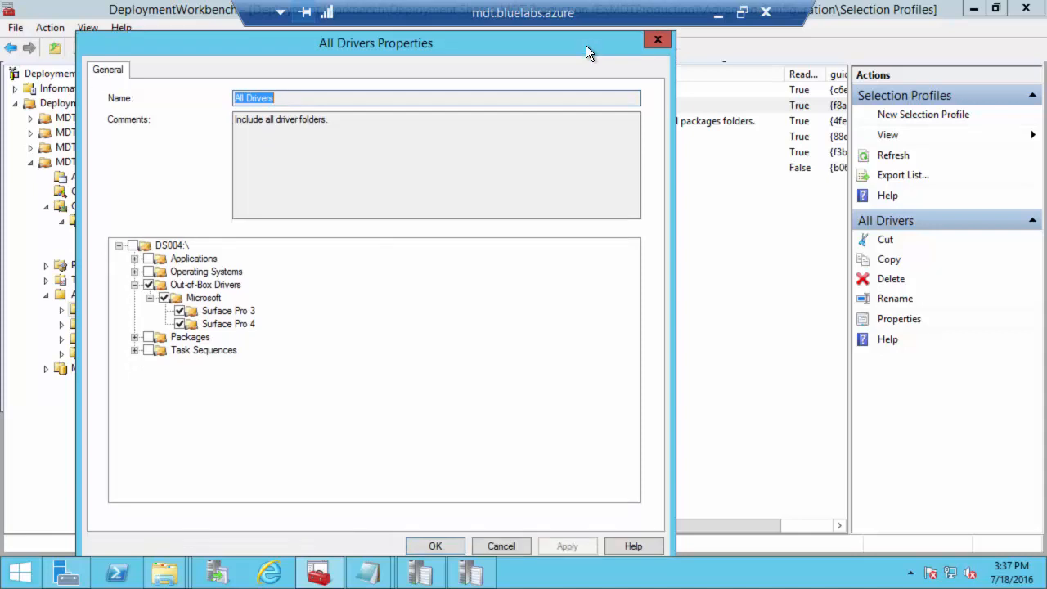
pyautogui.click(497, 547)
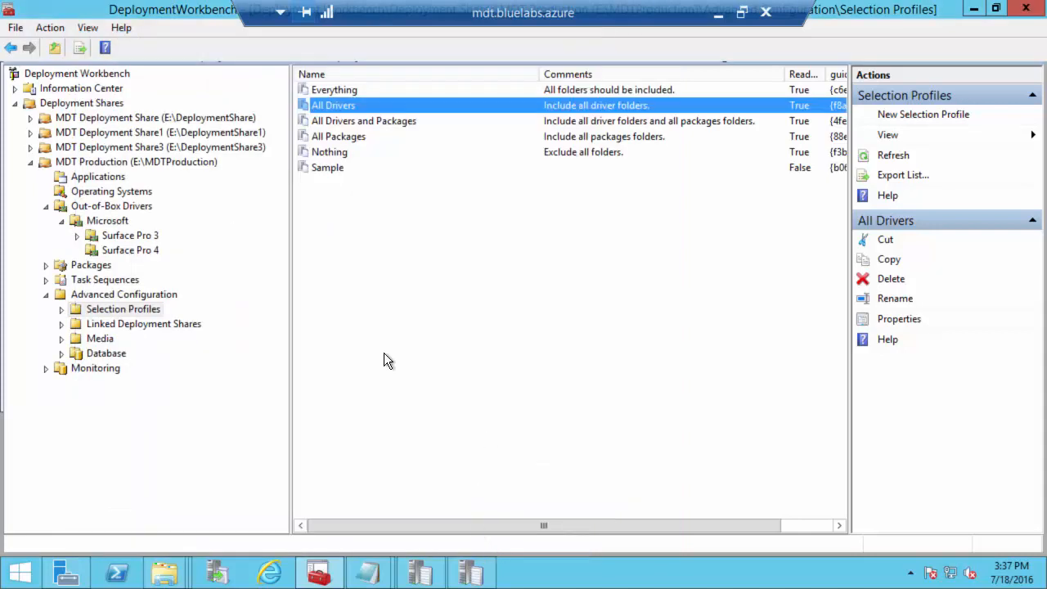
# Step: Begin a 'WinPEx86' selection profile, inspect the driver folder tree, then cancel it
pyautogui.rightClick(109, 310)
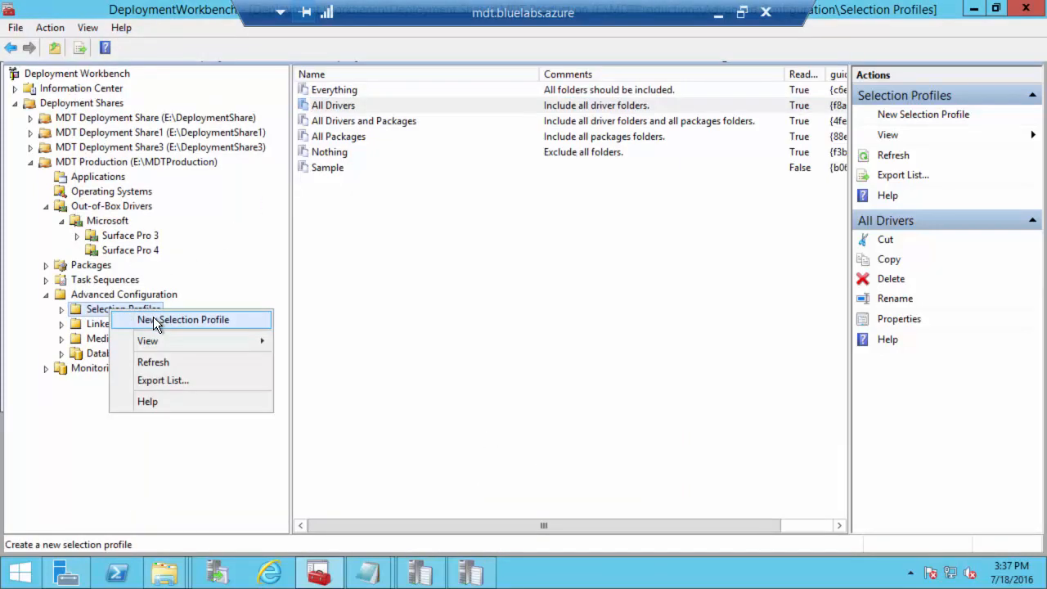
pyautogui.click(178, 321)
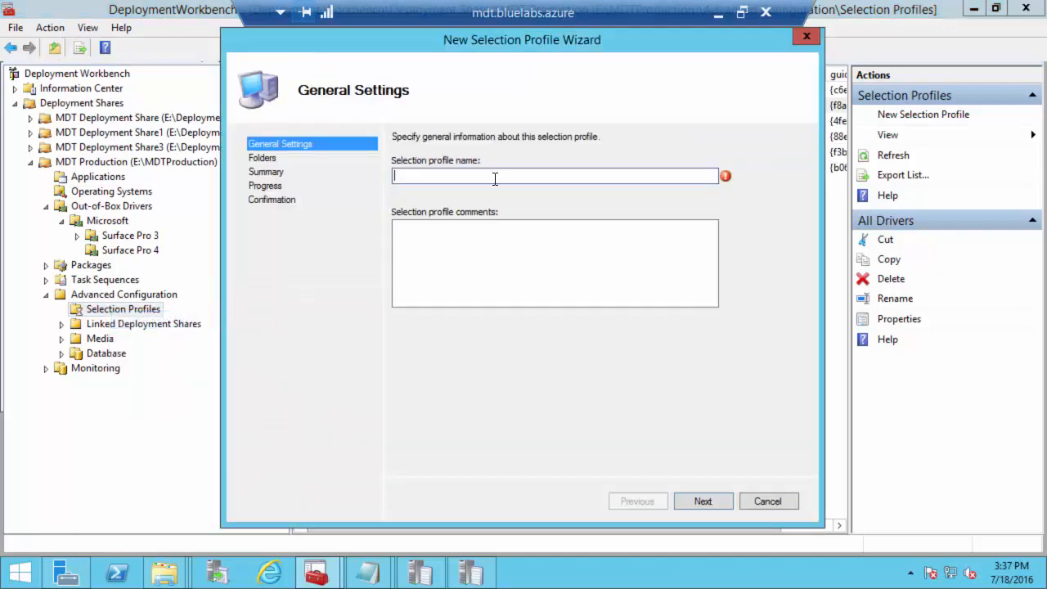
pyautogui.write('WinPEx86')
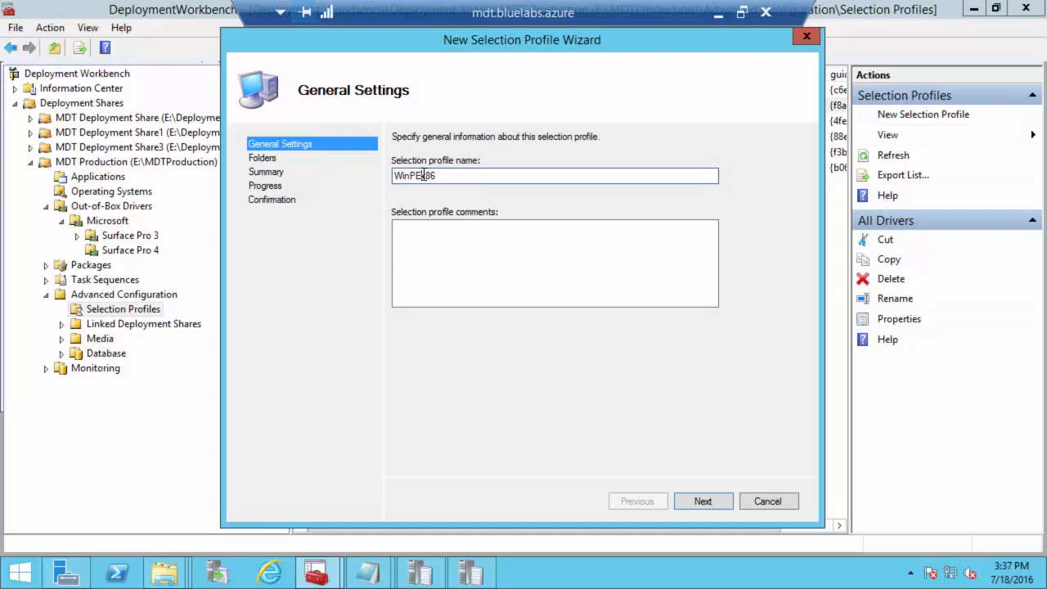
pyautogui.click(701, 499)
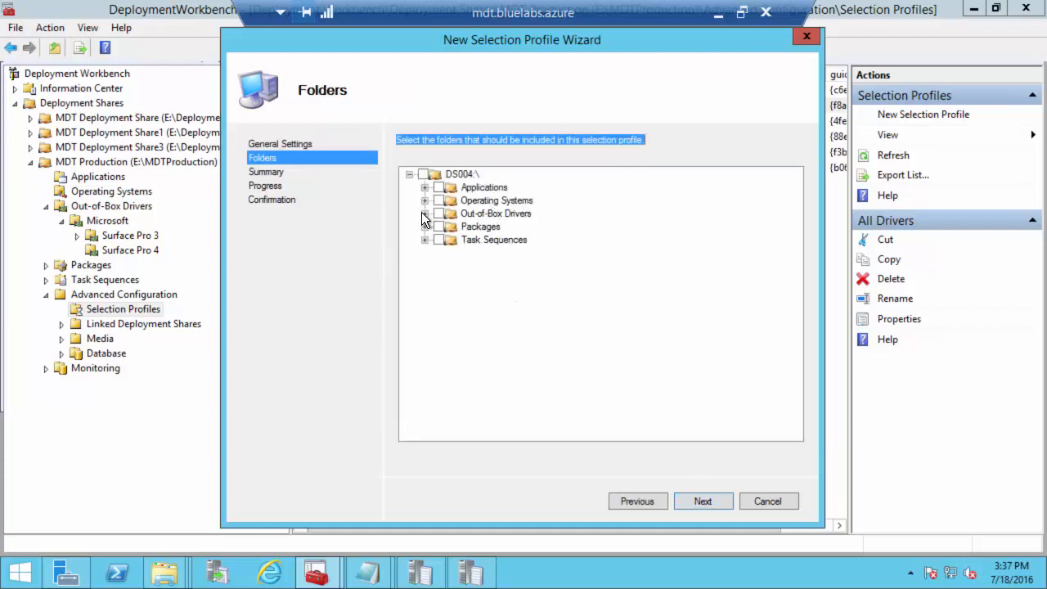
pyautogui.click(424, 214)
pyautogui.click(440, 227)
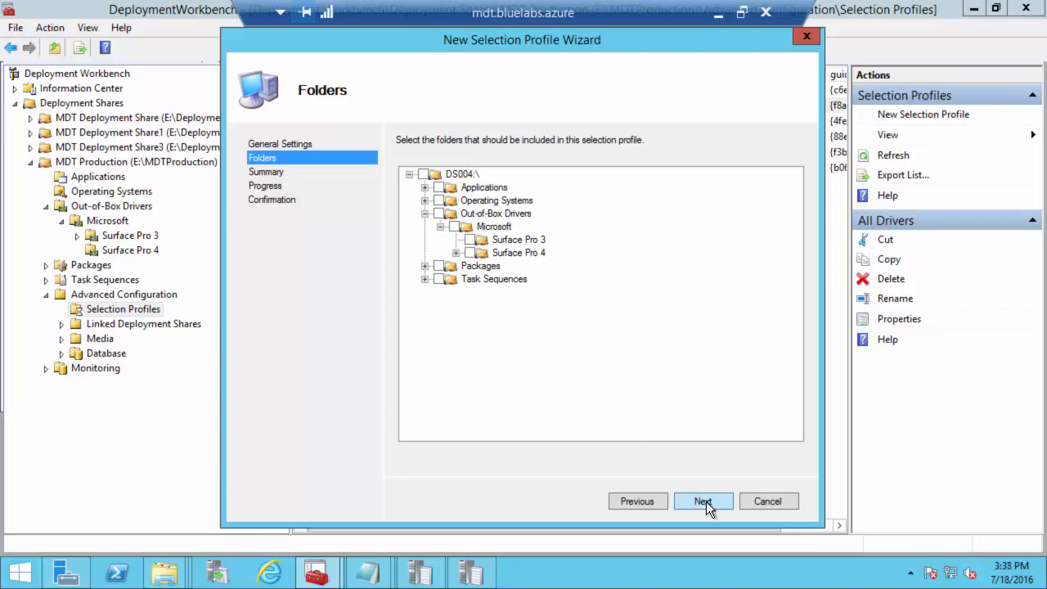
pyautogui.click(767, 501)
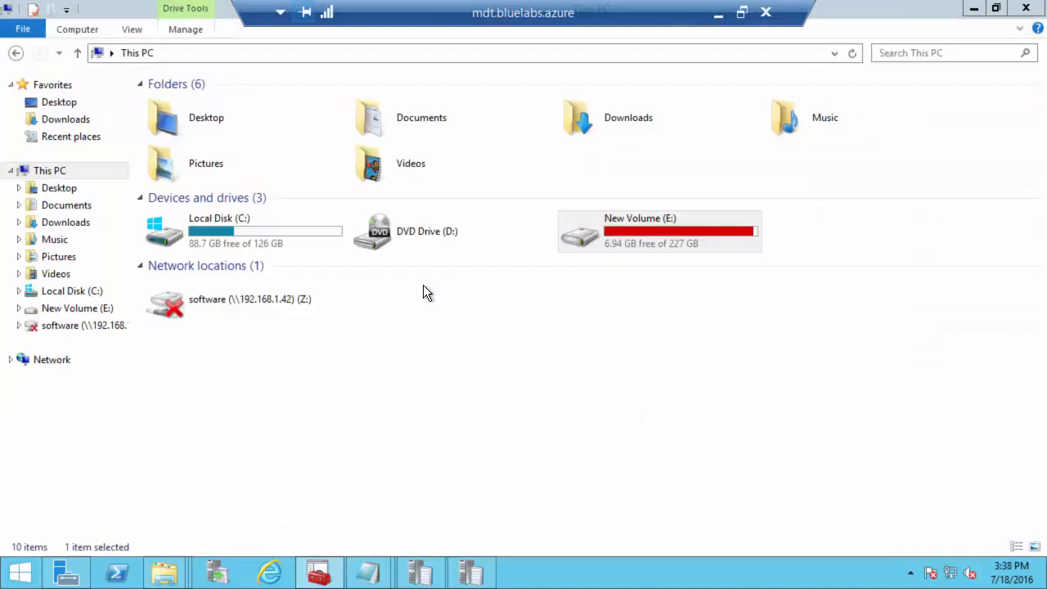
# Step: Return to the Workbench and view the Microsoft driver folder's Surface Pro 3 and 4 folders
pyautogui.click(318, 574)
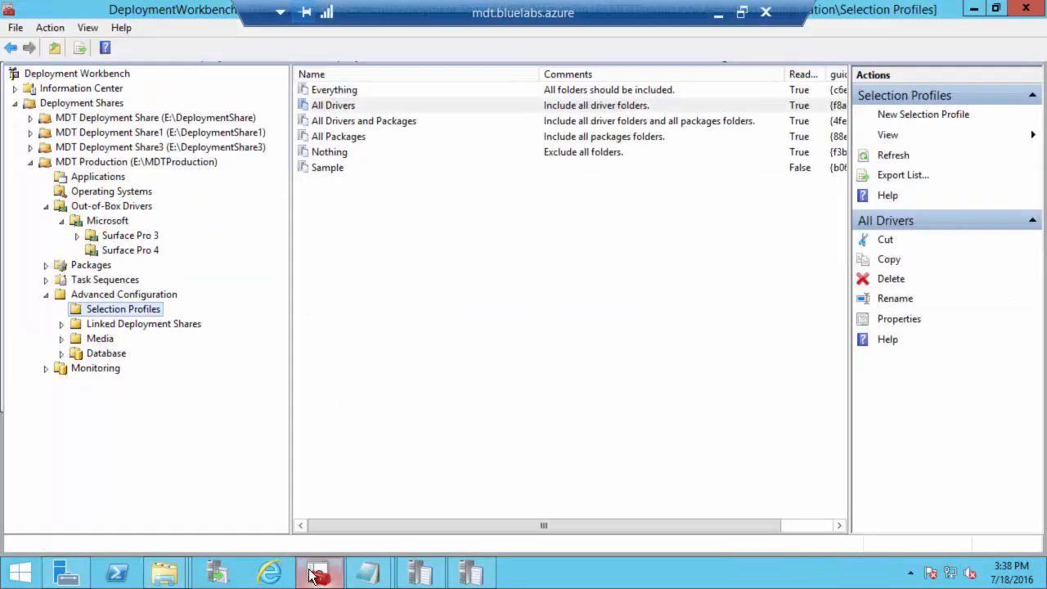
pyautogui.click(94, 224)
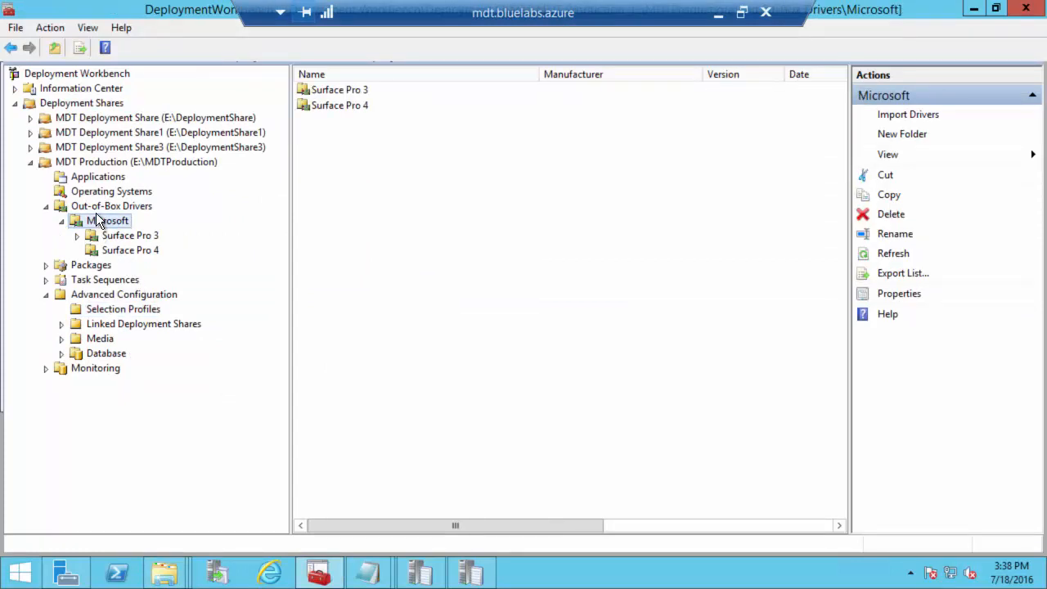
pyautogui.click(96, 210)
pyautogui.rightClick(97, 212)
# Step: Create a 'WinPE x86' folder under Out-of-Box Drivers
pyautogui.click(129, 237)
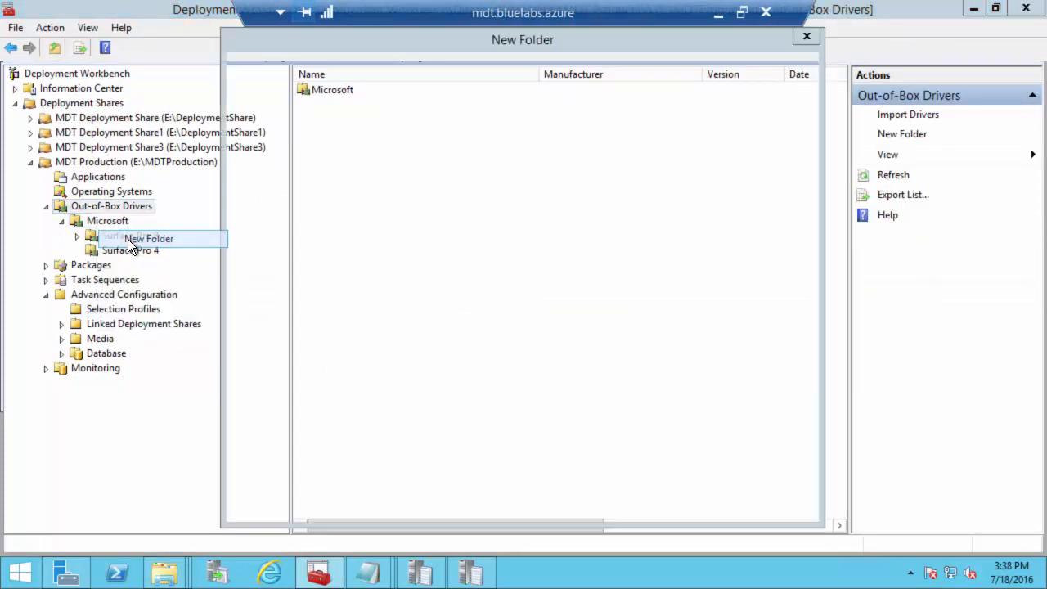
pyautogui.write('WinPE x86')
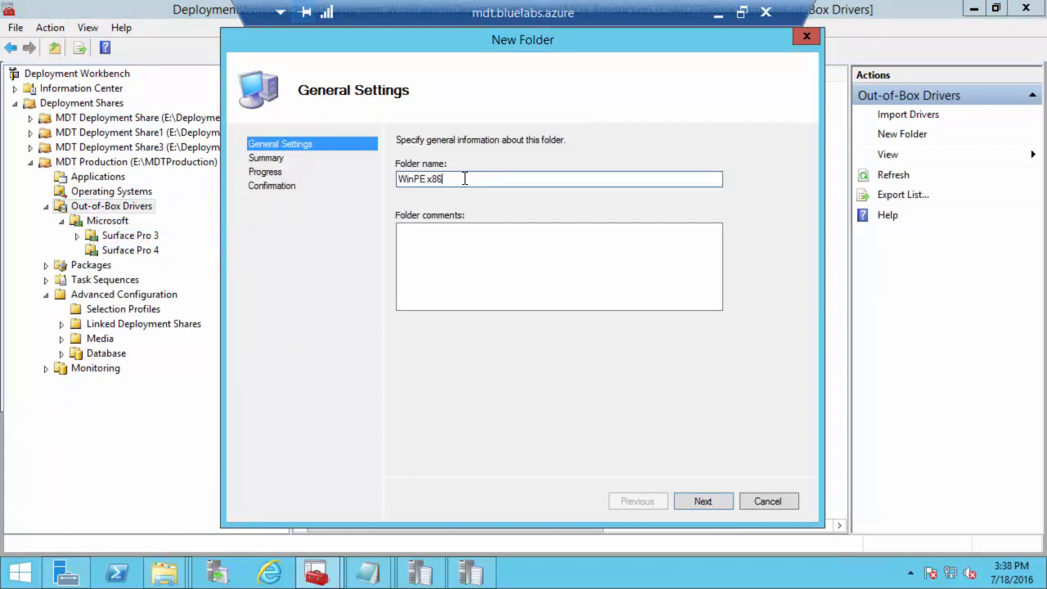
pyautogui.click(706, 499)
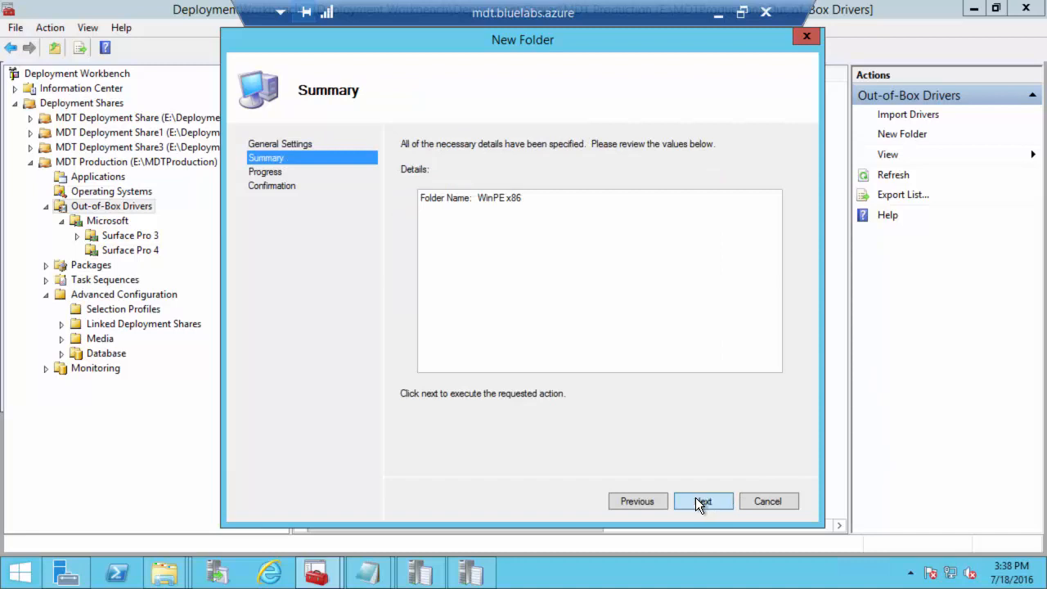
pyautogui.click(696, 498)
pyautogui.click(702, 499)
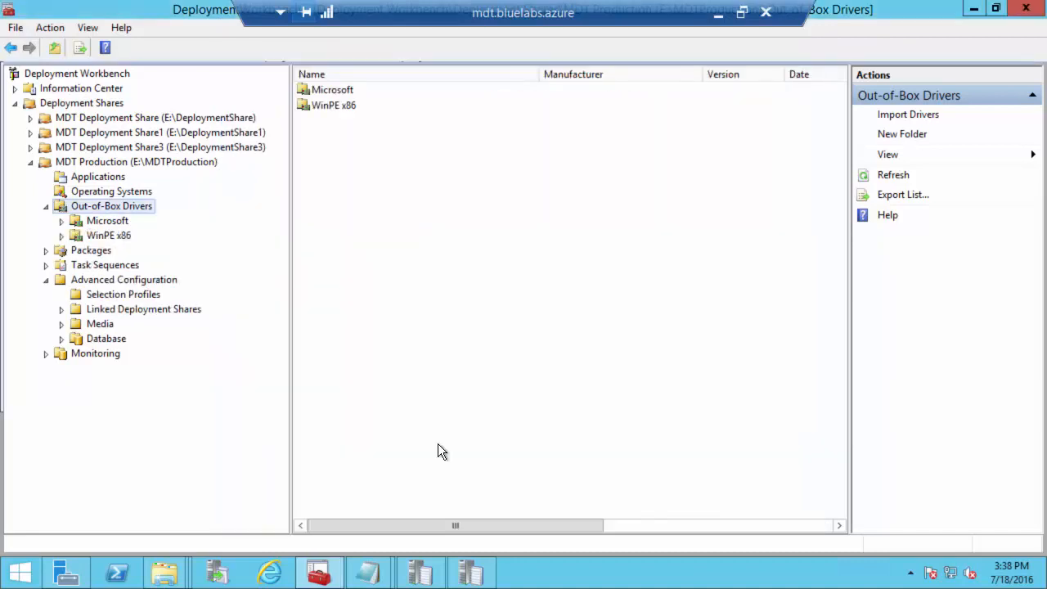
# Step: Create a 'WinPE x64' folder under Out-of-Box Drivers
pyautogui.rightClick(97, 206)
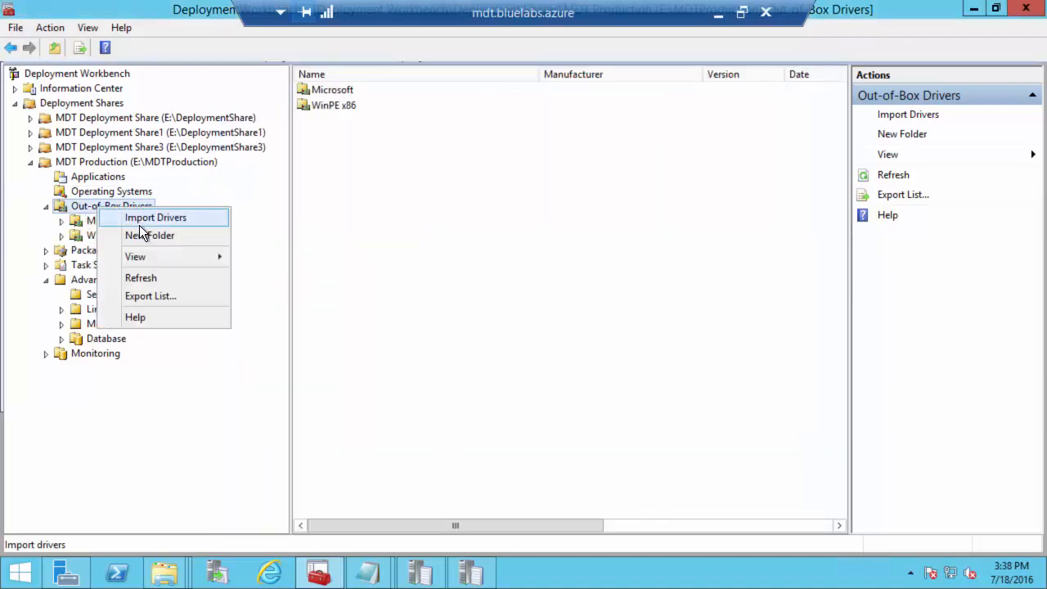
pyautogui.click(147, 236)
pyautogui.write('Win')
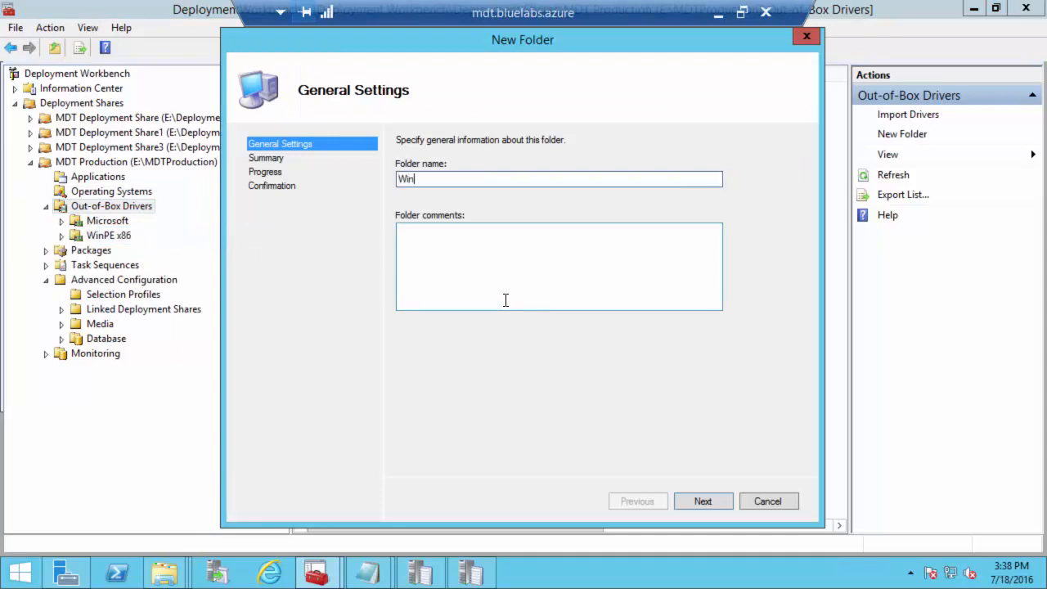
pyautogui.write('PE x64')
pyautogui.click(703, 502)
pyautogui.click(703, 501)
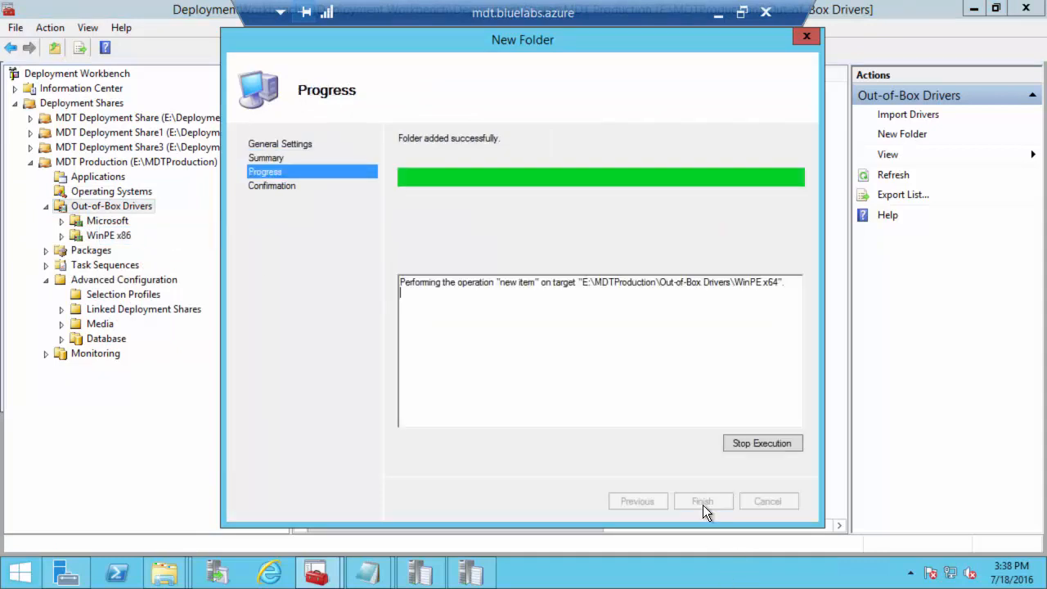
pyautogui.click(718, 502)
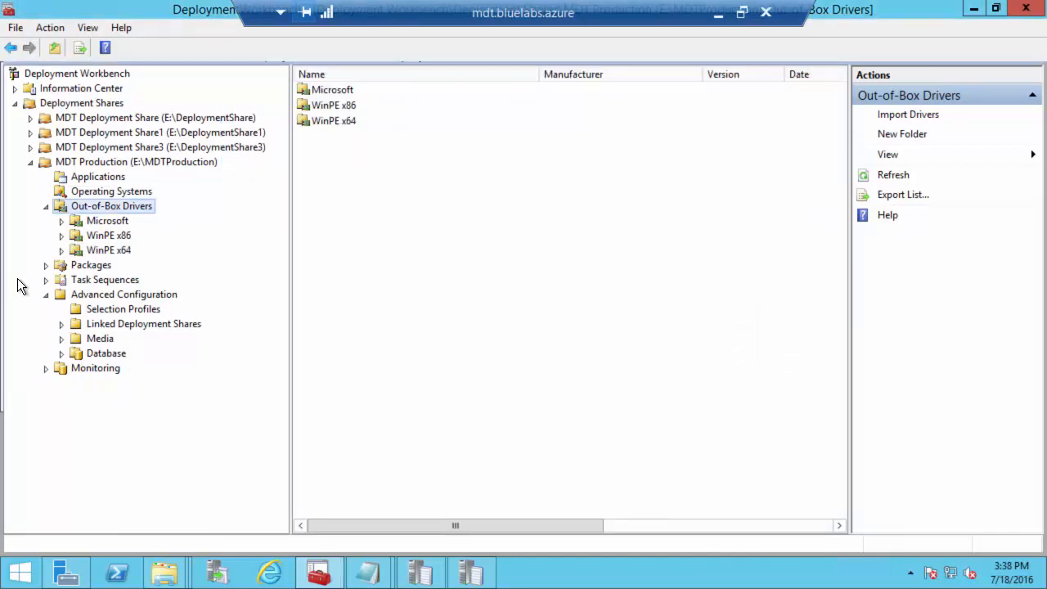
# Step: Create a 'WinPE x86' selection profile containing the Out-of-Box Drivers\WinPE x86 folder
pyautogui.click(115, 309)
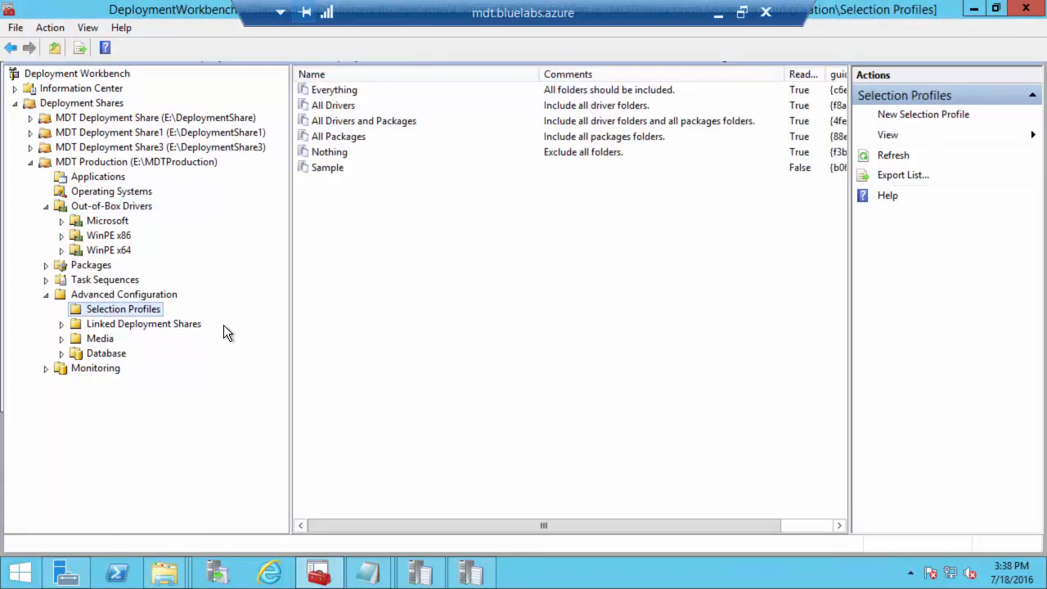
pyautogui.rightClick(97, 306)
pyautogui.click(124, 319)
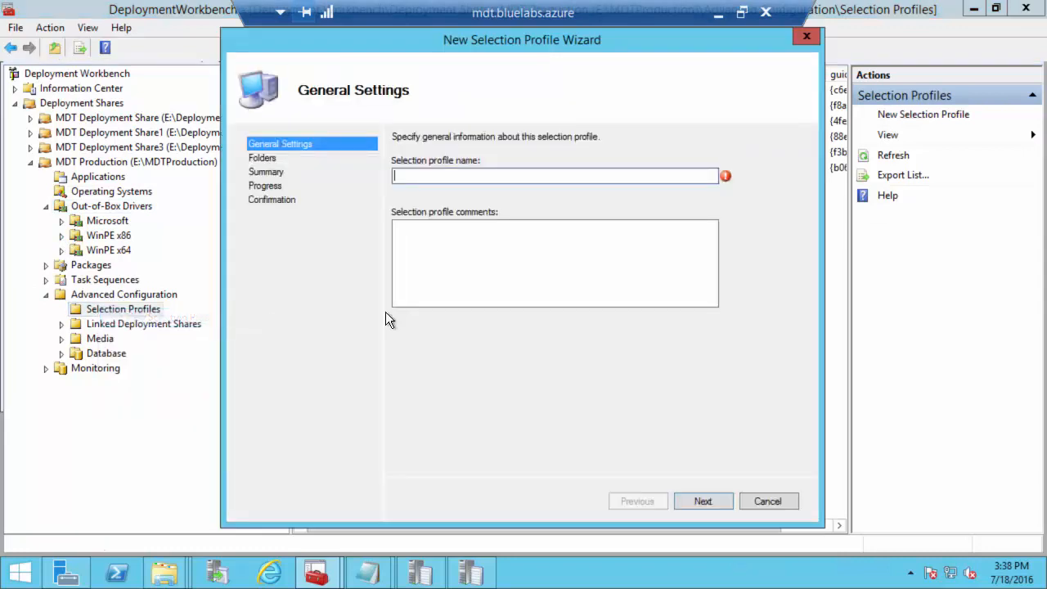
pyautogui.write('Win')
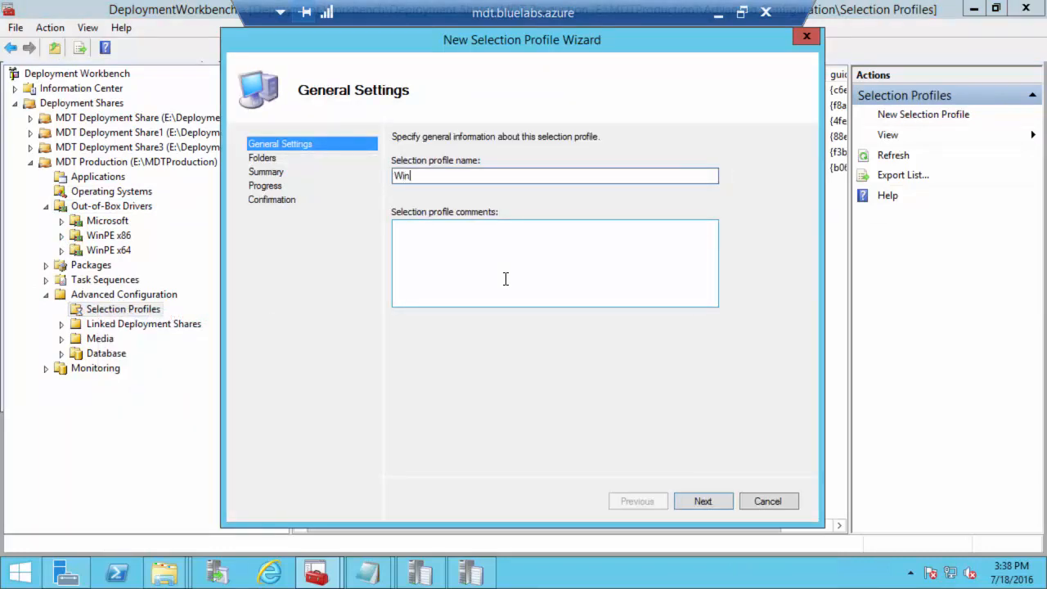
pyautogui.write('PE x86')
pyautogui.click(721, 502)
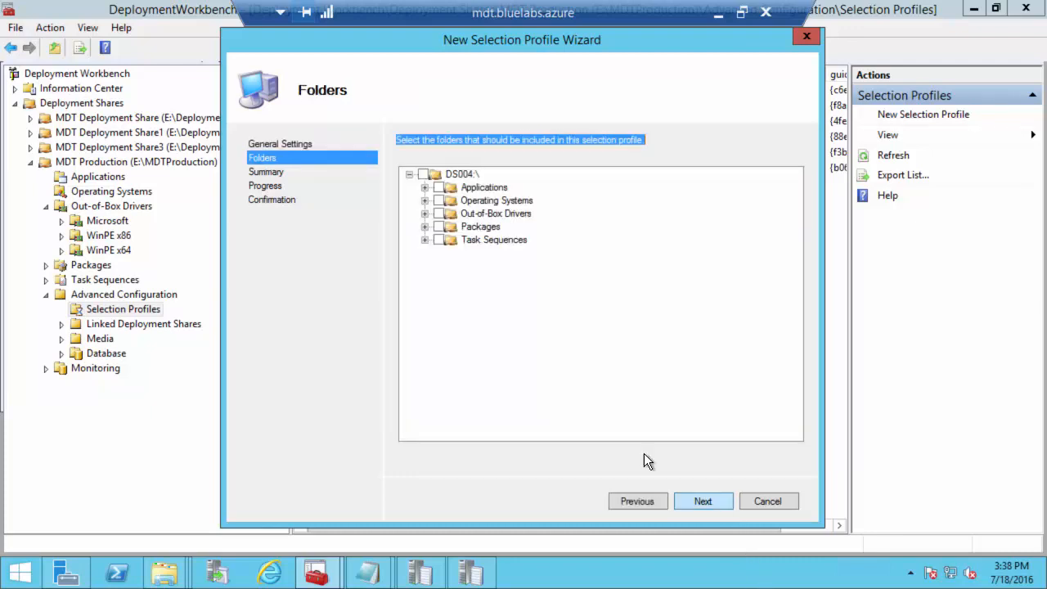
pyautogui.click(425, 213)
pyautogui.click(455, 240)
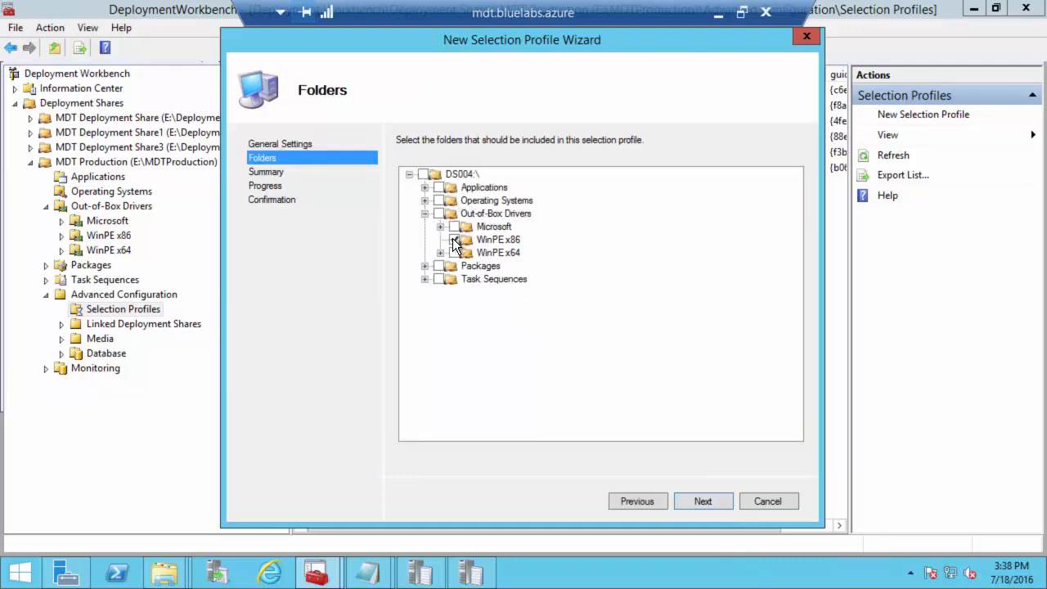
pyautogui.click(692, 502)
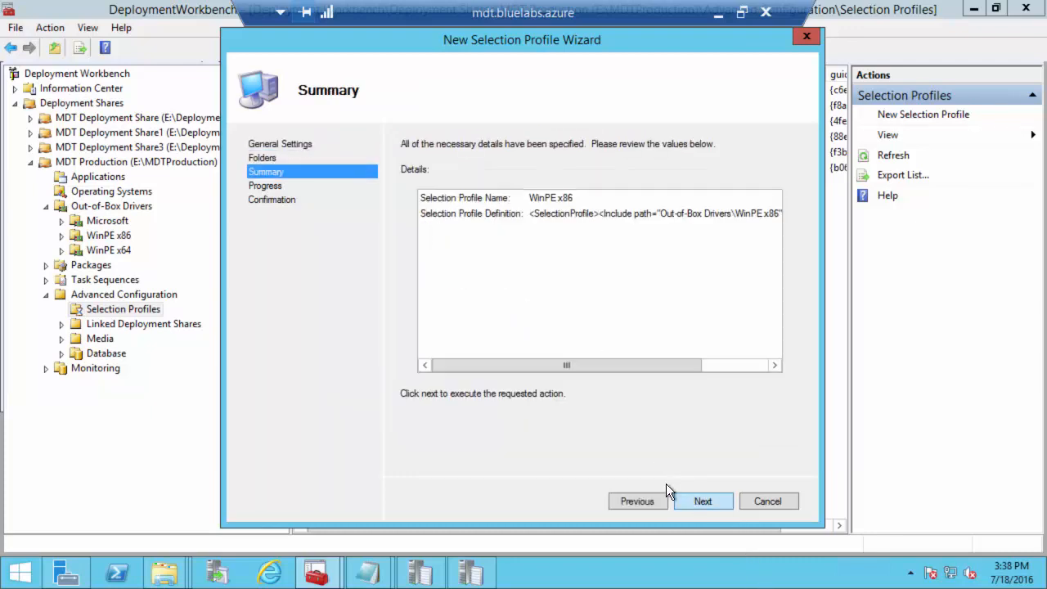
pyautogui.click(708, 500)
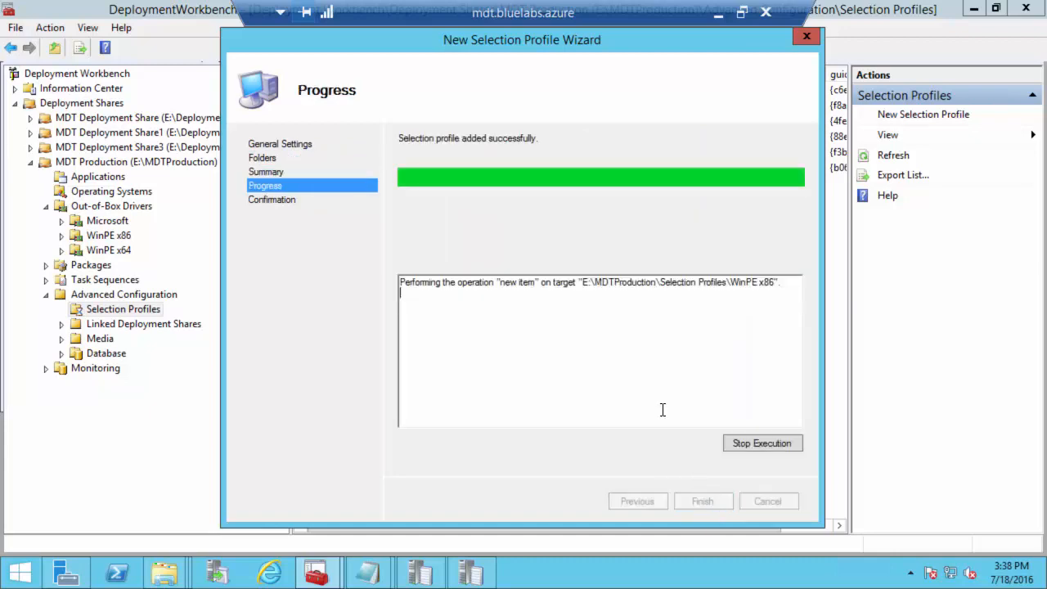
pyautogui.click(698, 501)
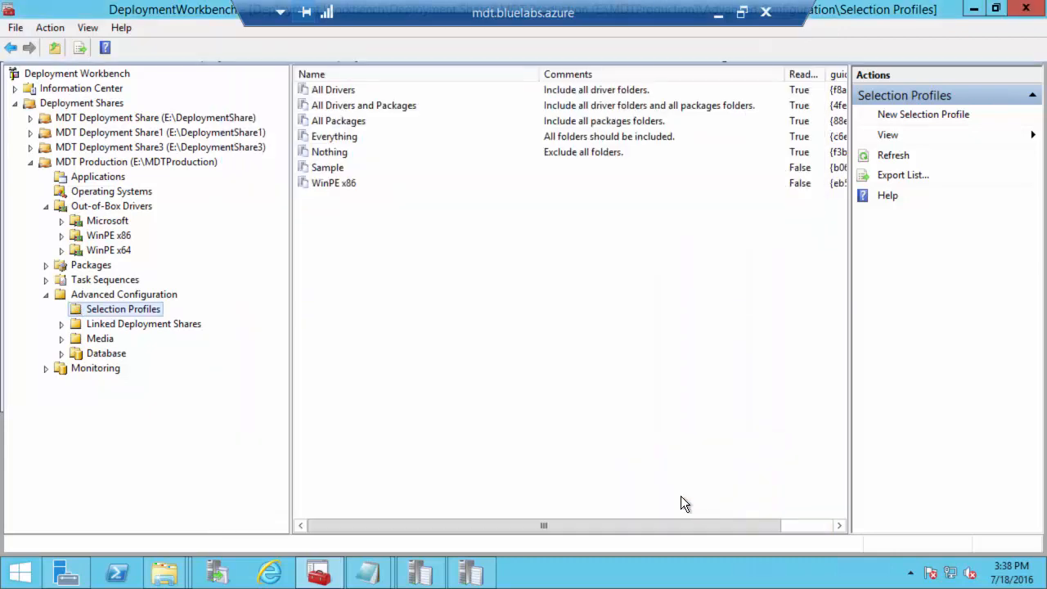
# Step: Create a 'WinPE x64' selection profile containing only the WinPE x64 driver folder
pyautogui.rightClick(95, 310)
pyautogui.click(125, 319)
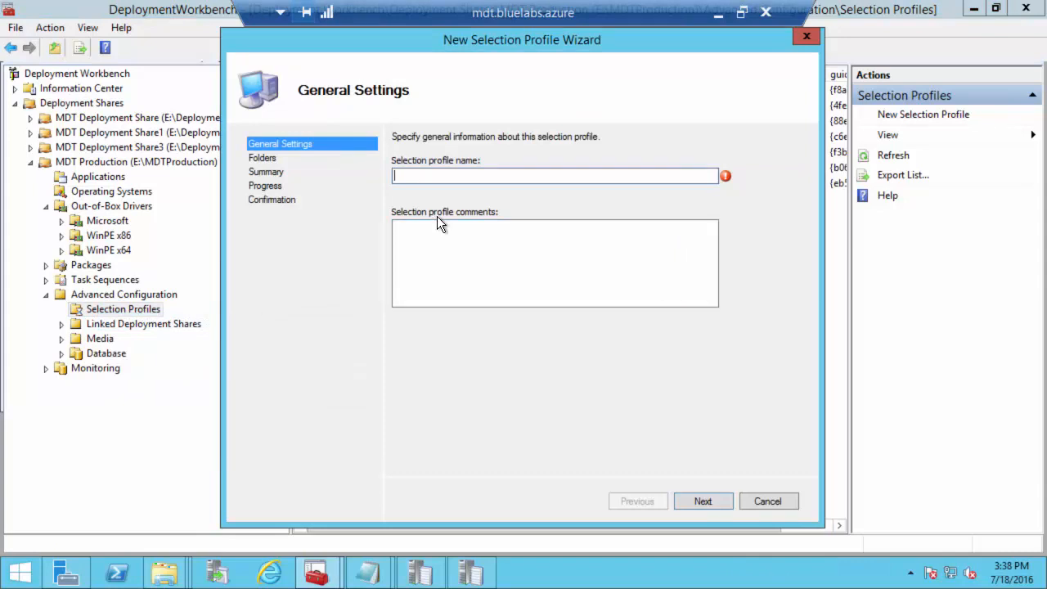
pyautogui.write('WinPE x64')
pyautogui.click(701, 502)
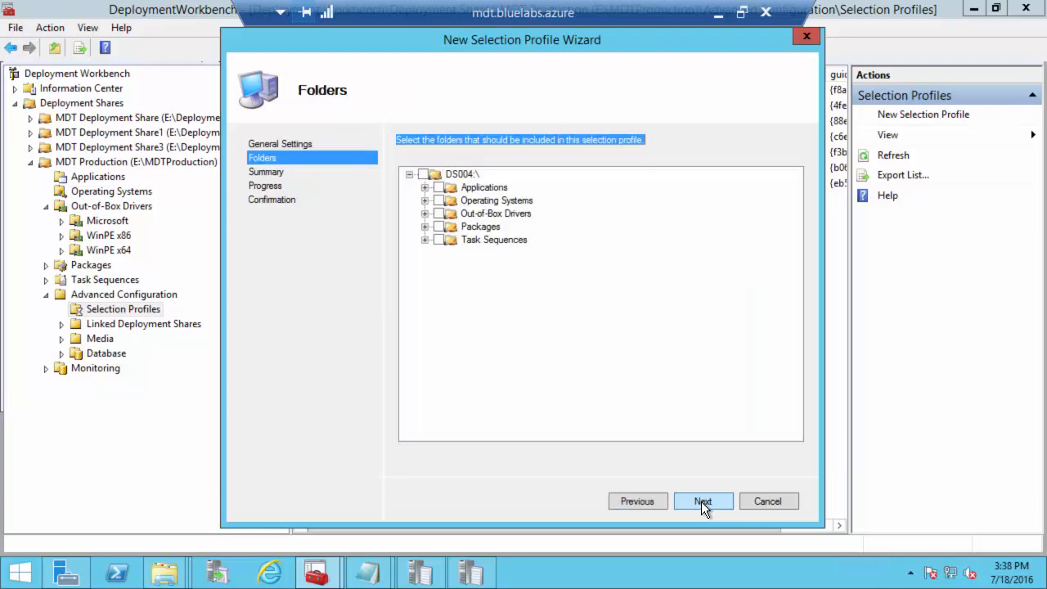
pyautogui.click(425, 214)
pyautogui.click(467, 251)
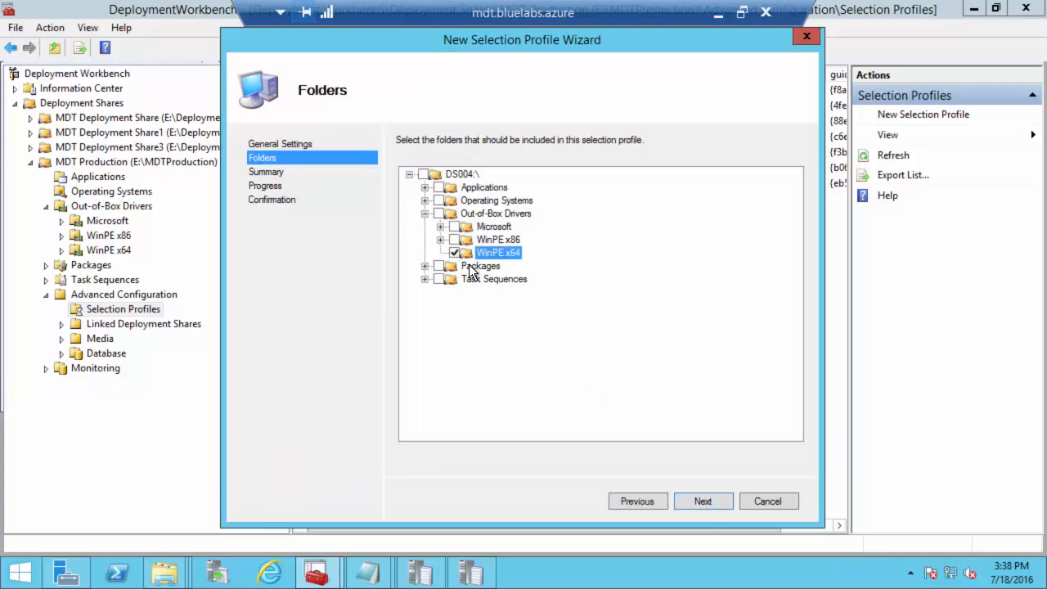
pyautogui.click(706, 502)
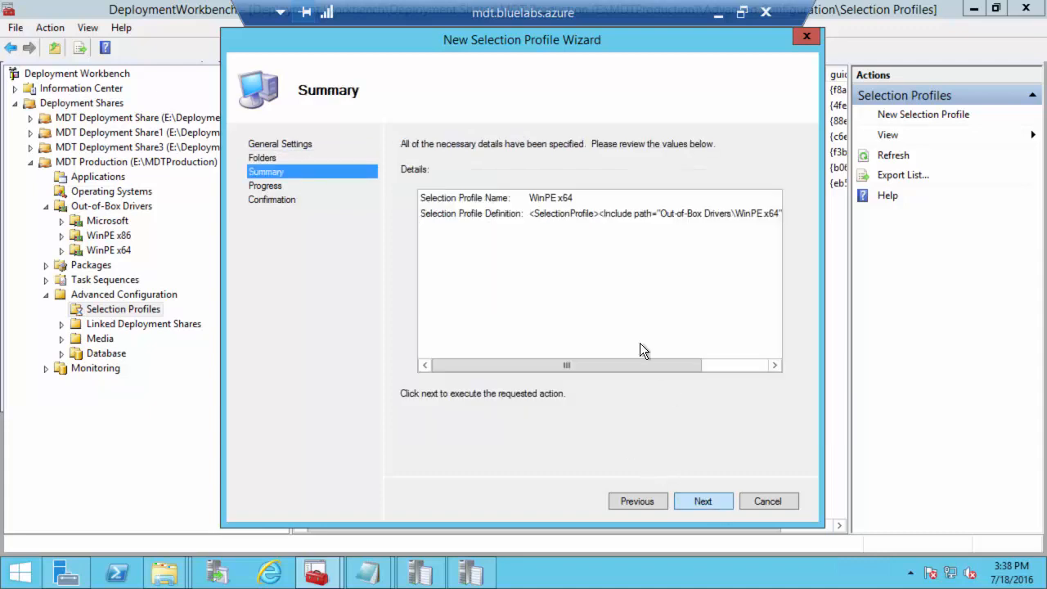
pyautogui.click(697, 498)
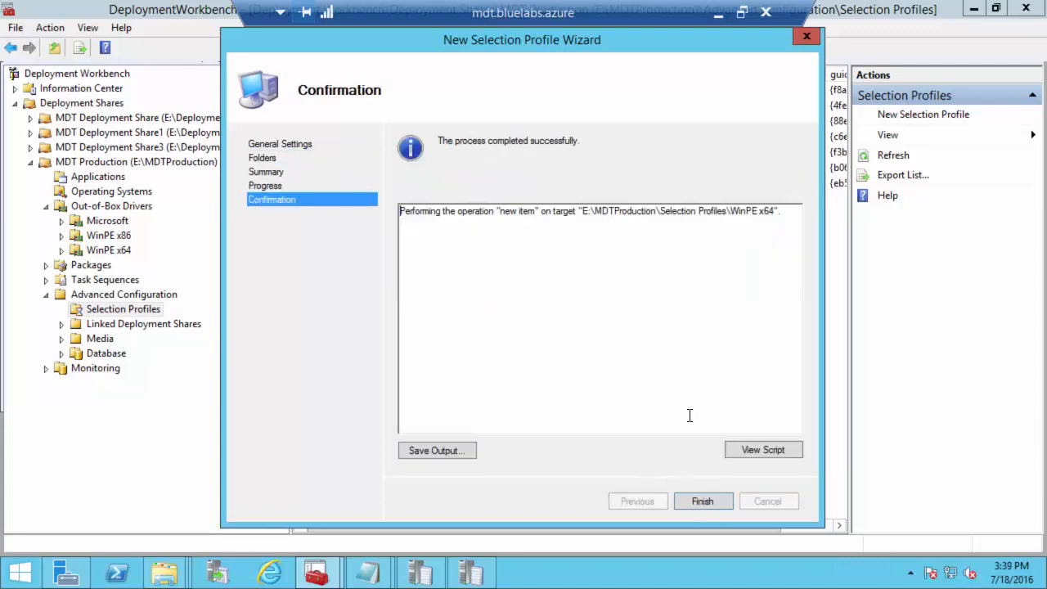
pyautogui.click(715, 503)
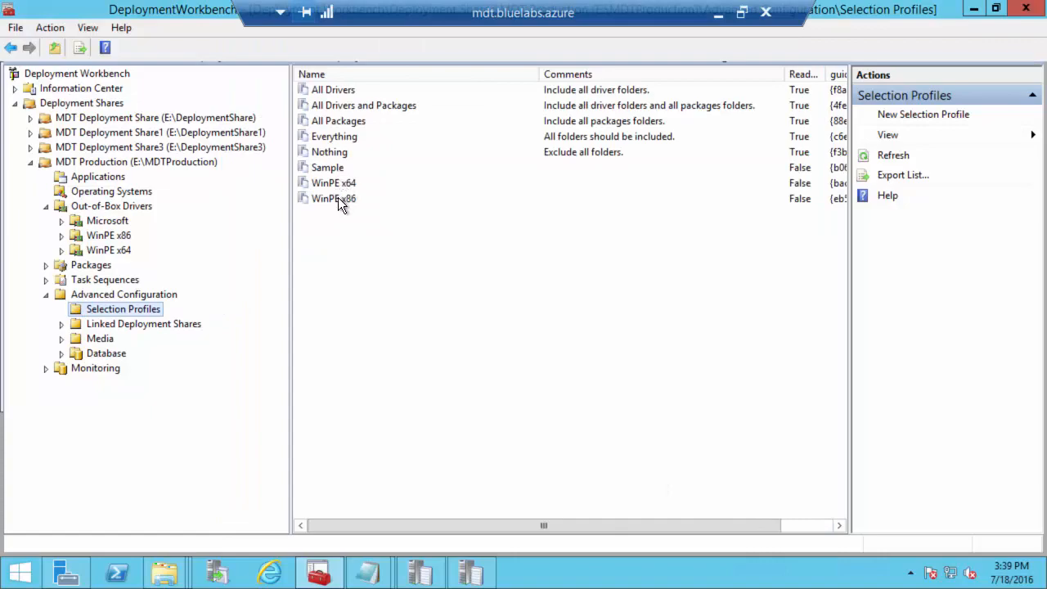
# Step: Check the local TechNet article, then return to the MDT server session
pyautogui.click(718, 14)
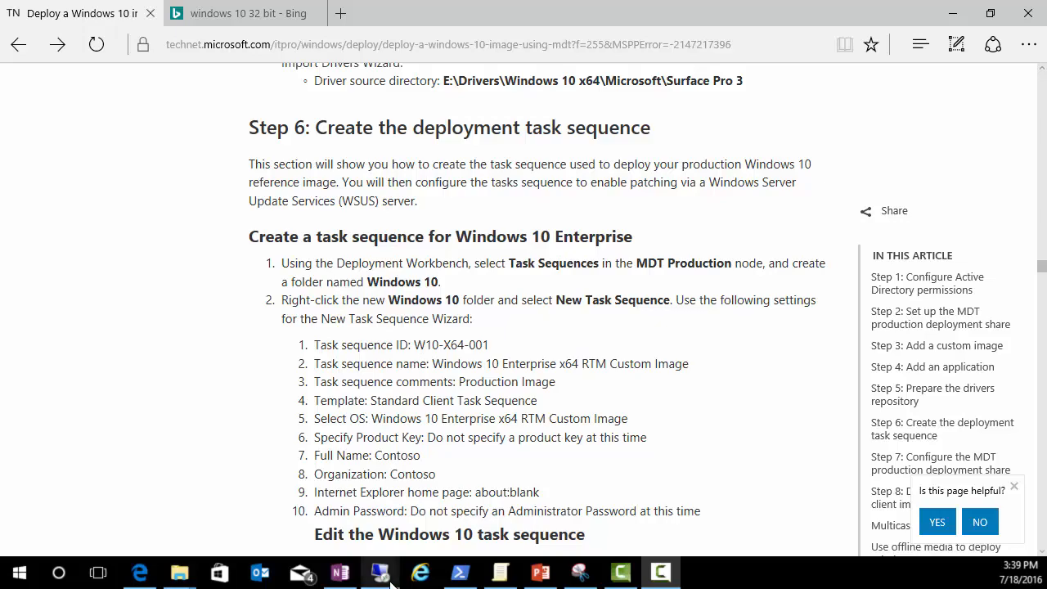
pyautogui.moveTo(380, 575)
pyautogui.click(308, 480)
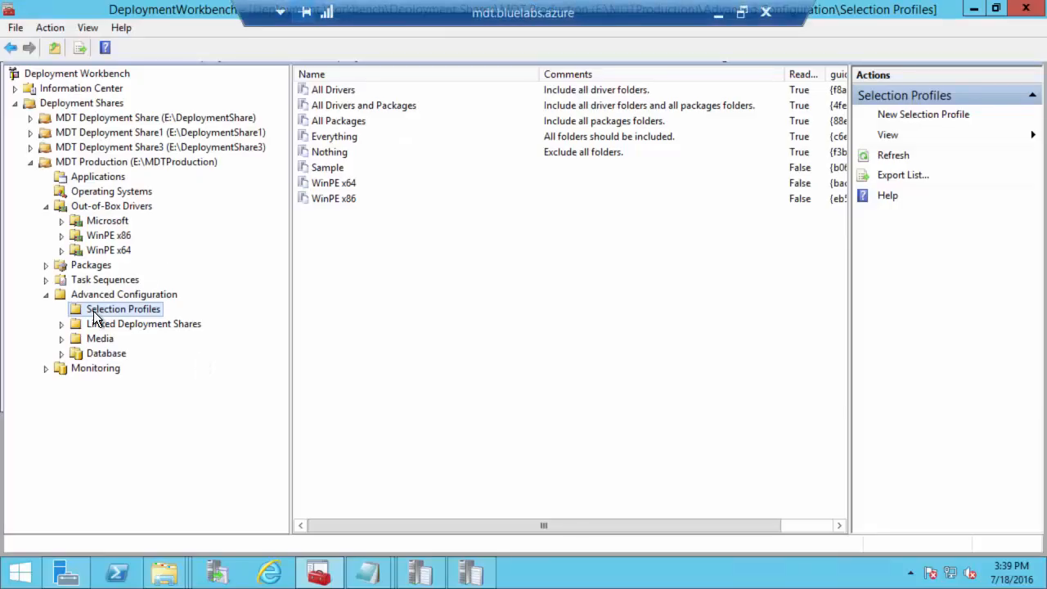
# Step: Start a new task sequence with ID 1 named 'Windows 10 1511 Education x64 Deployment'
pyautogui.click(47, 294)
pyautogui.click(46, 205)
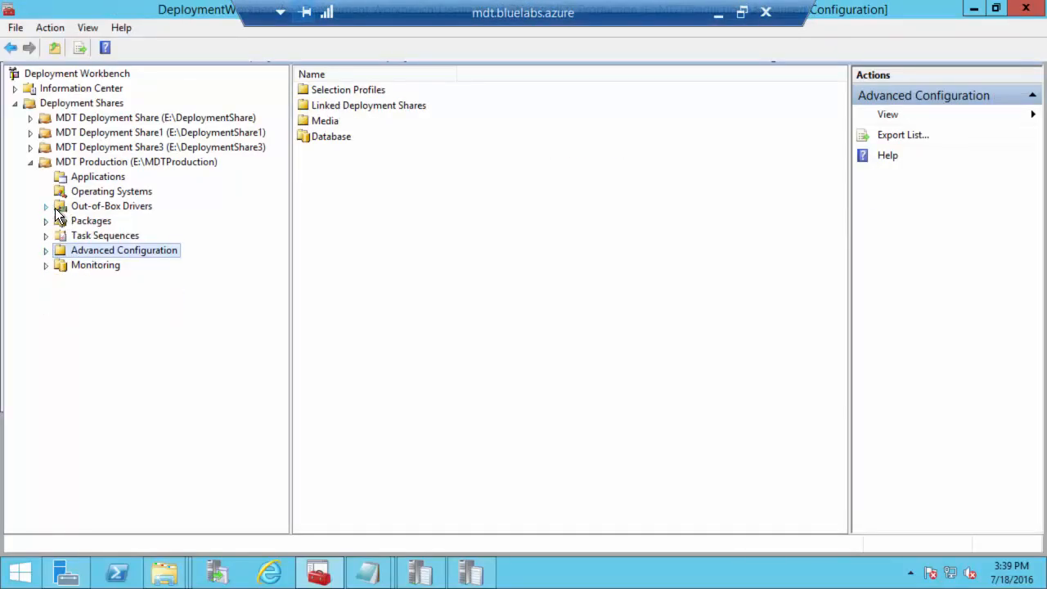
pyautogui.click(81, 238)
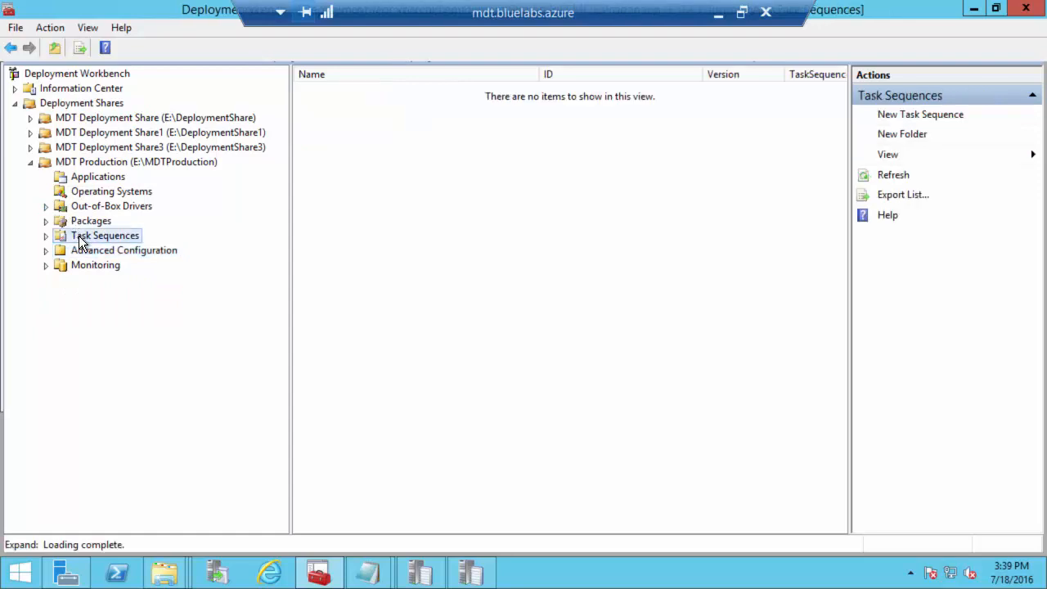
pyautogui.rightClick(81, 240)
pyautogui.click(115, 246)
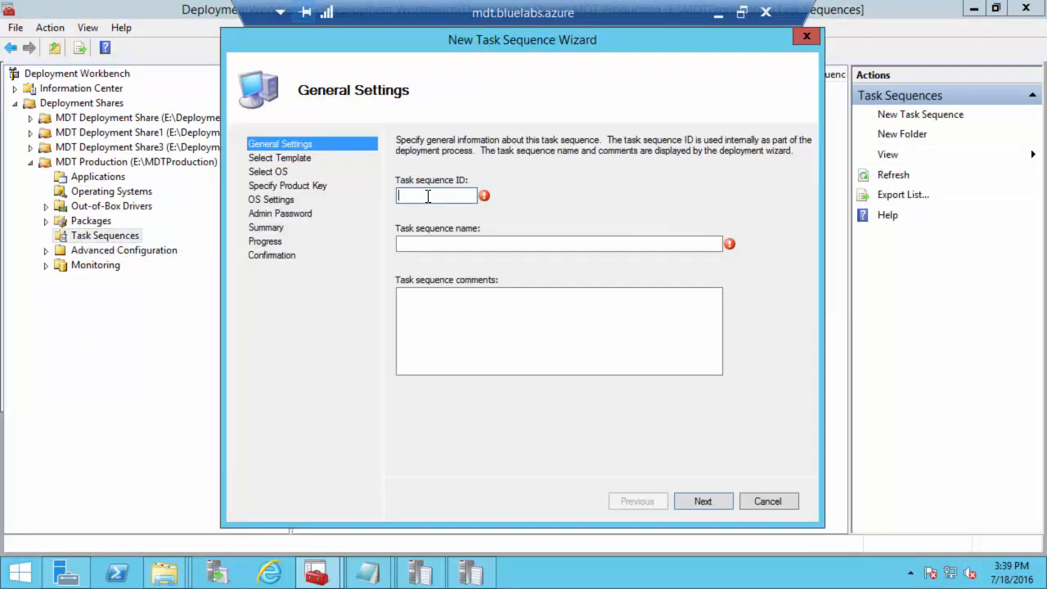
pyautogui.write('1')
pyautogui.click(440, 243)
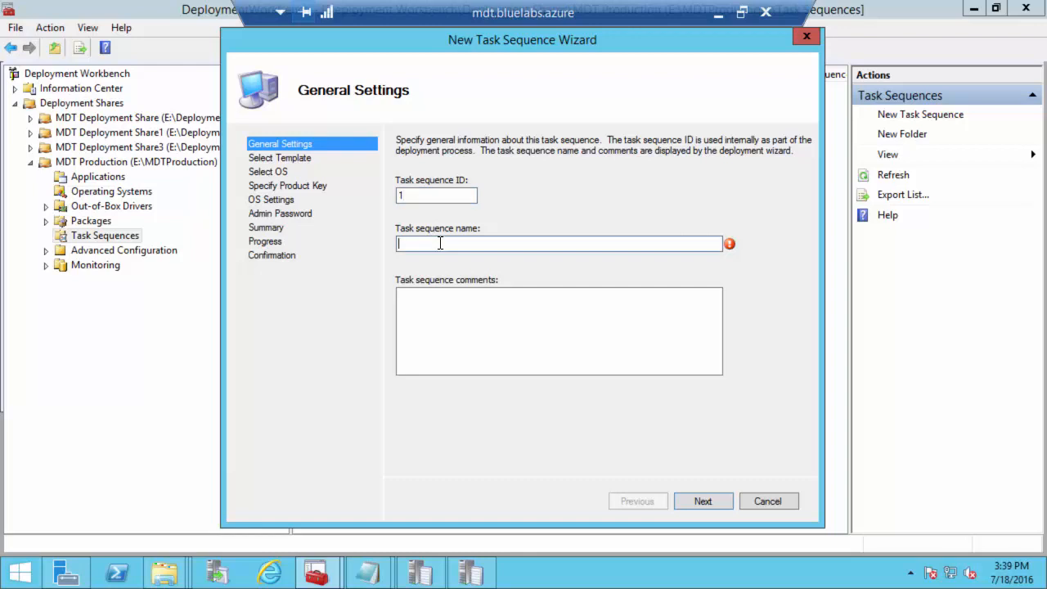
pyautogui.write('Windows 10 1511 Education x6')
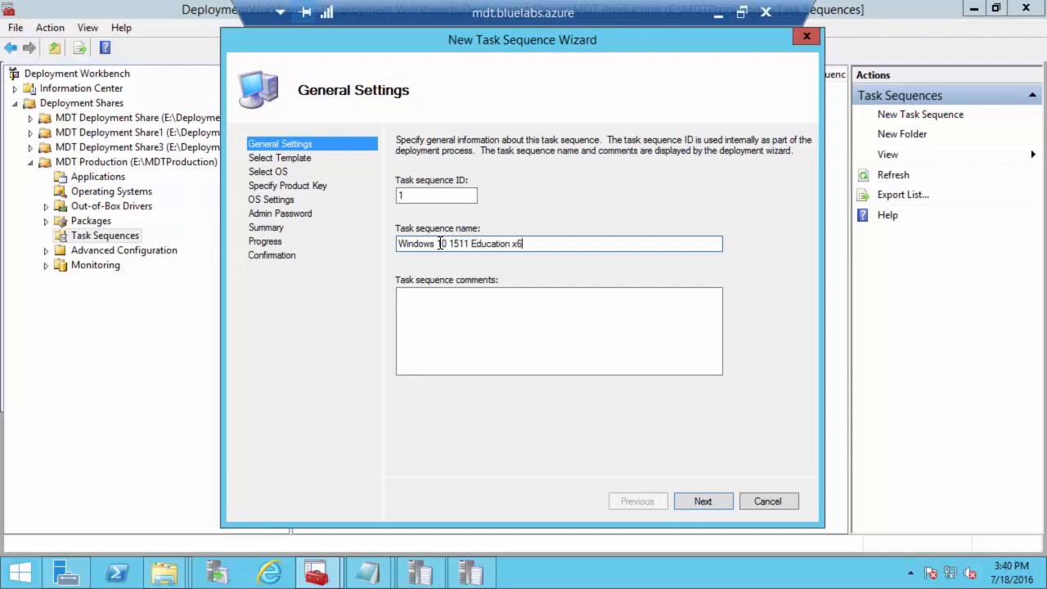
pyautogui.write('4 Deployment')
pyautogui.click(704, 501)
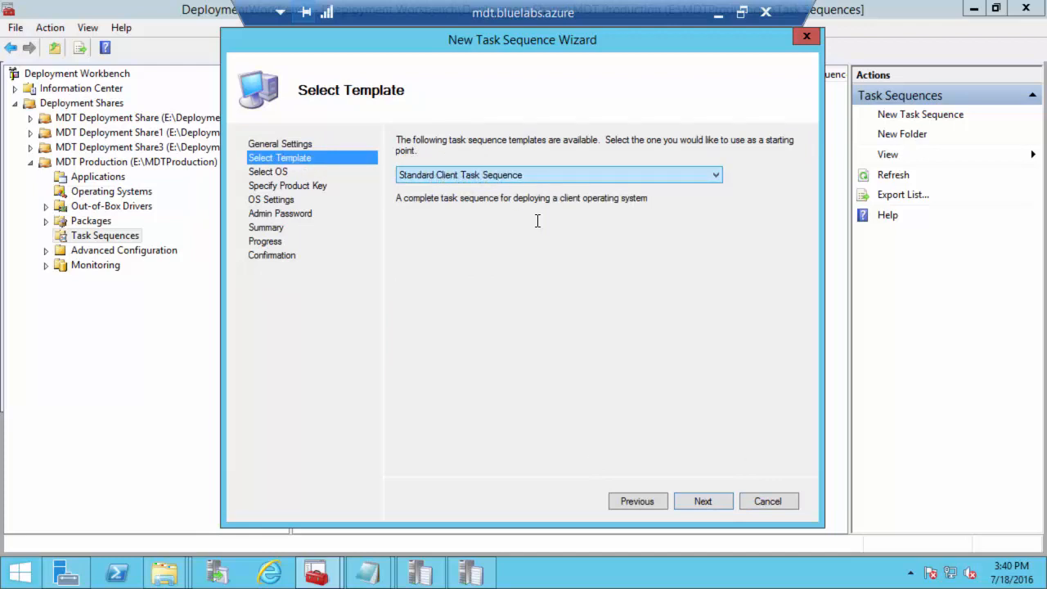
# Step: Use the Standard Client template and Windows 10 Education x64 image, no product key, organization 'Blue'
pyautogui.click(704, 502)
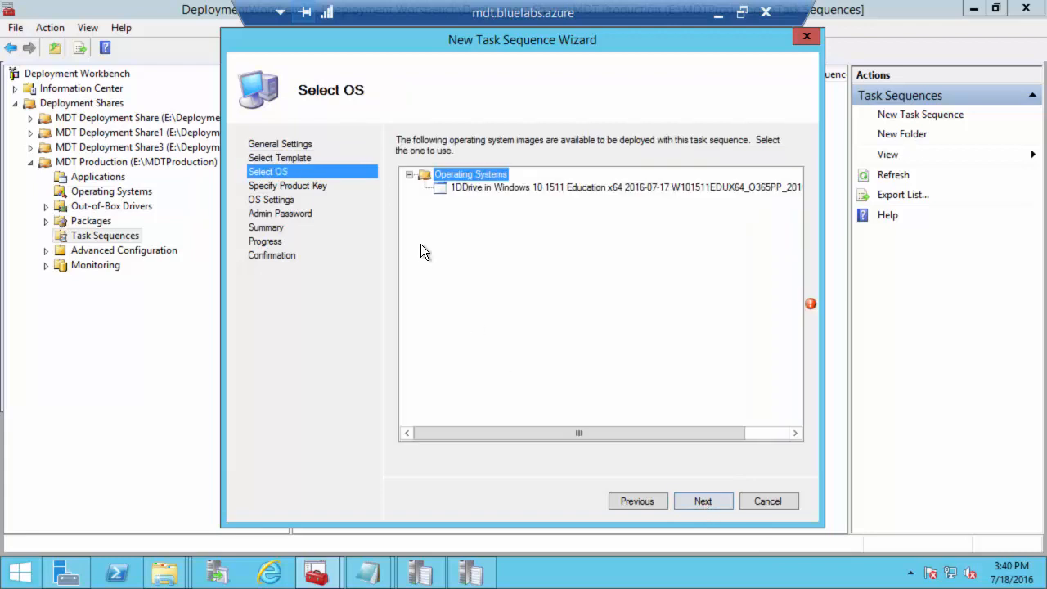
pyautogui.click(461, 188)
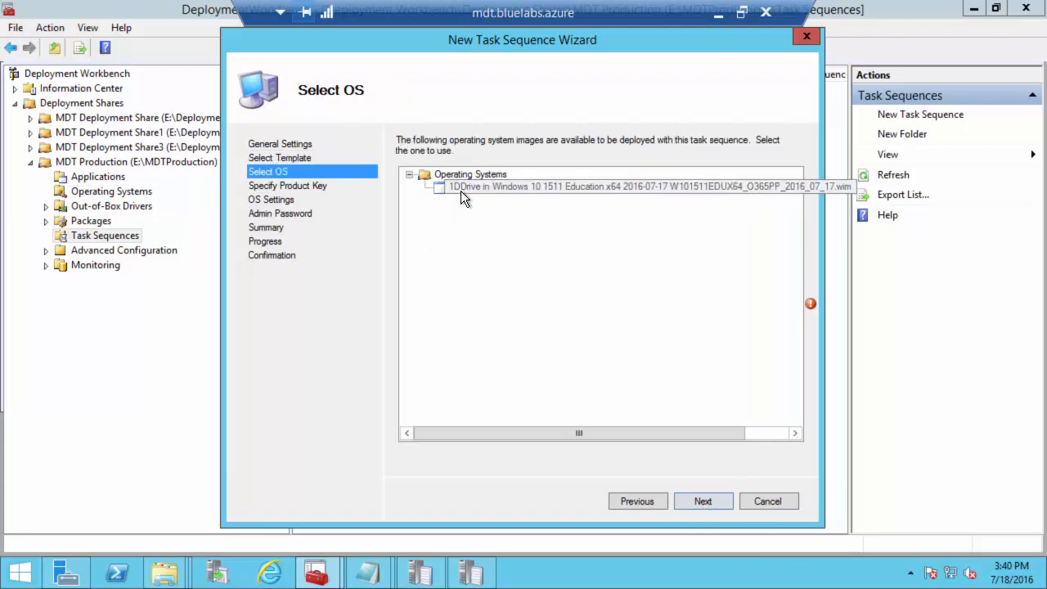
pyautogui.click(700, 501)
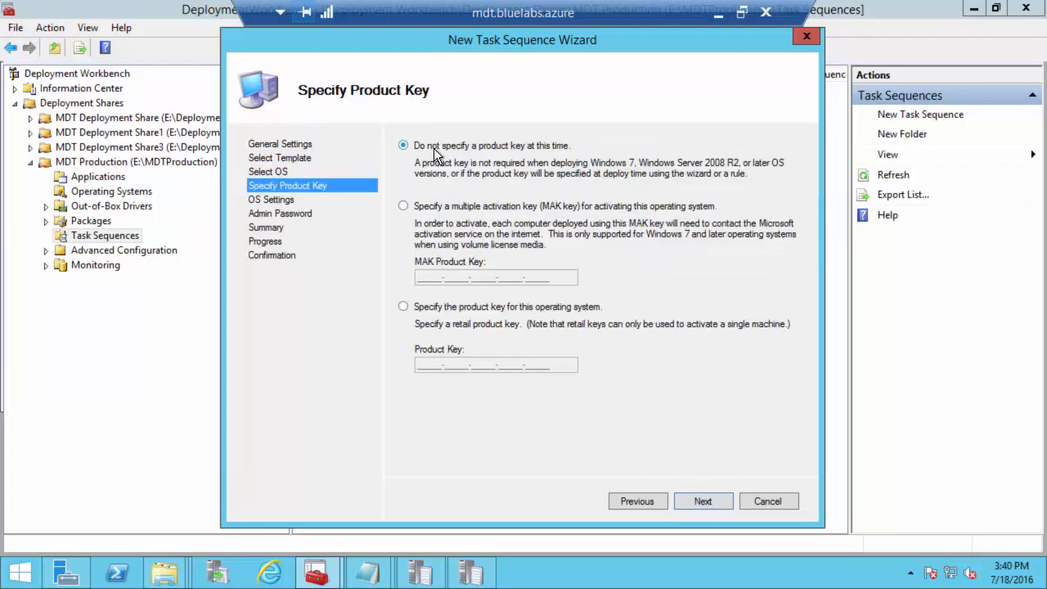
pyautogui.click(704, 501)
pyautogui.click(425, 241)
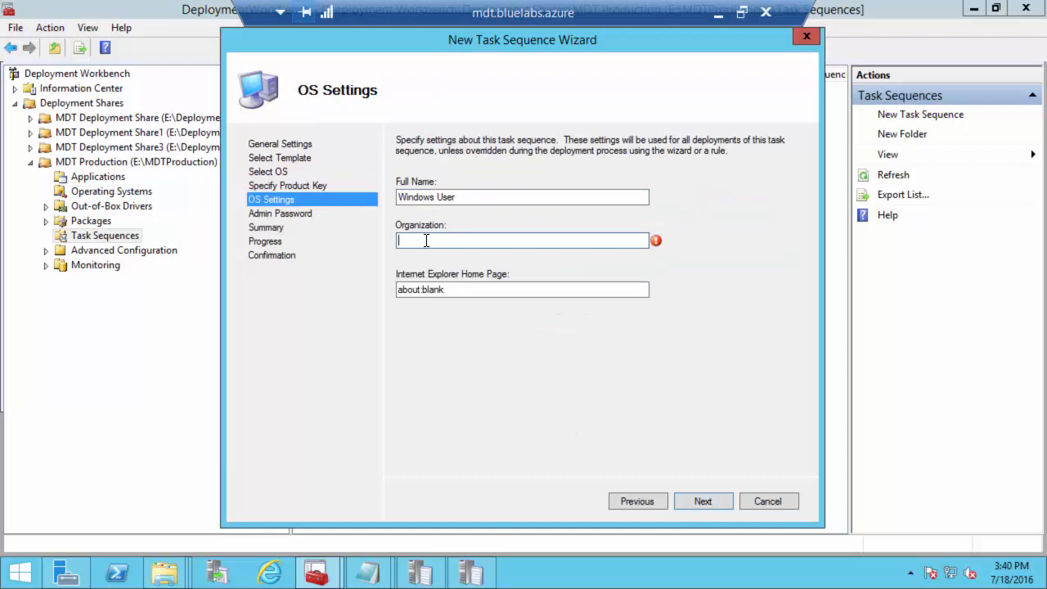
pyautogui.write('Blue')
pyautogui.click(702, 500)
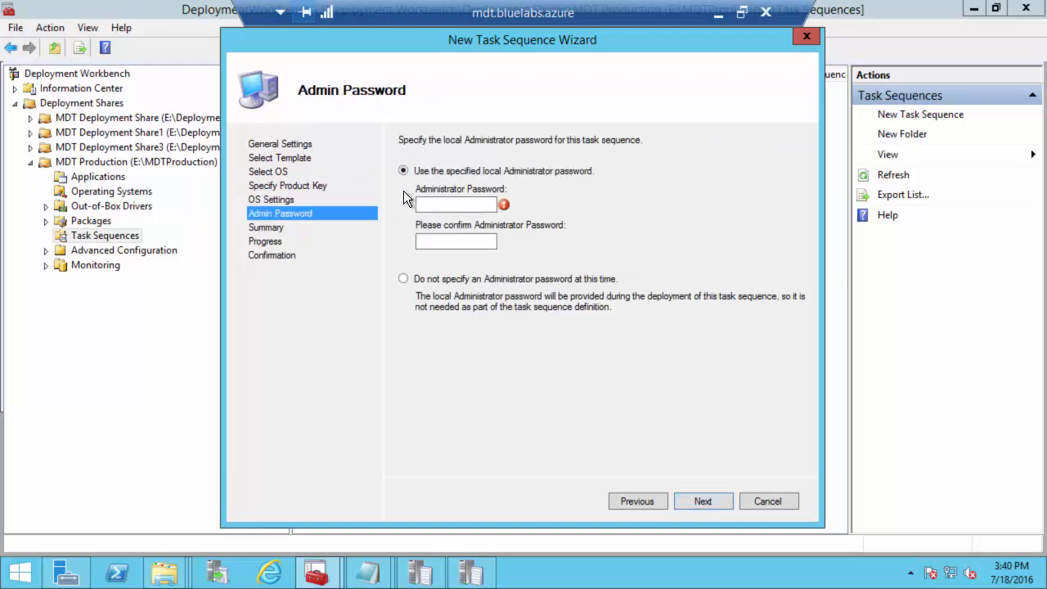
# Step: Enter and confirm the local administrator password, then finish creating the task sequence
pyautogui.click(442, 201)
pyautogui.write('P@ssw0rd')
pyautogui.press('Tab')
pyautogui.write('P@ssw0')
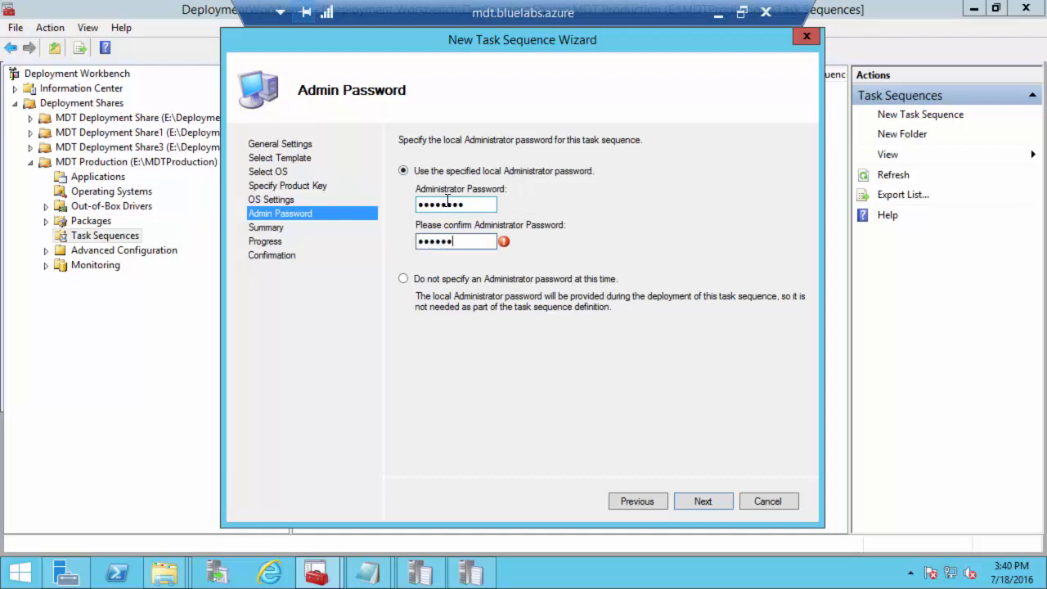
pyautogui.write('rd')
pyautogui.click(705, 502)
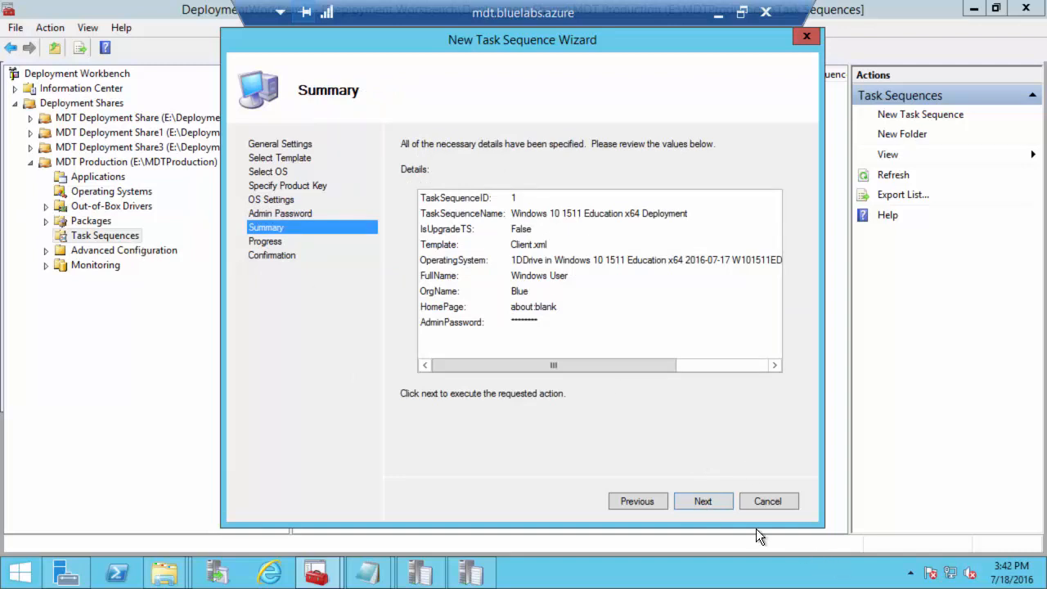
pyautogui.click(703, 502)
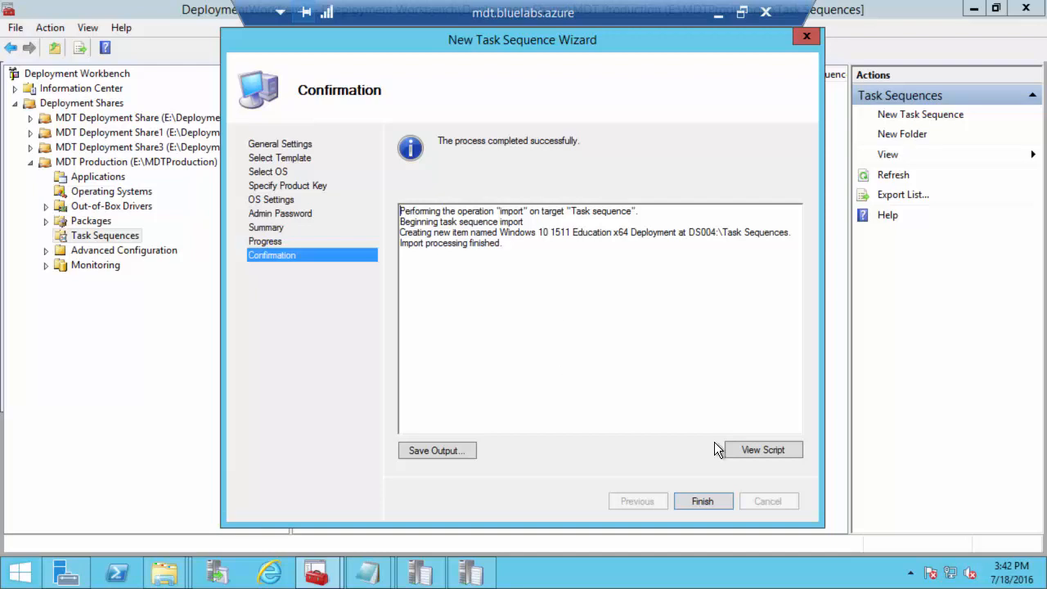
pyautogui.click(715, 496)
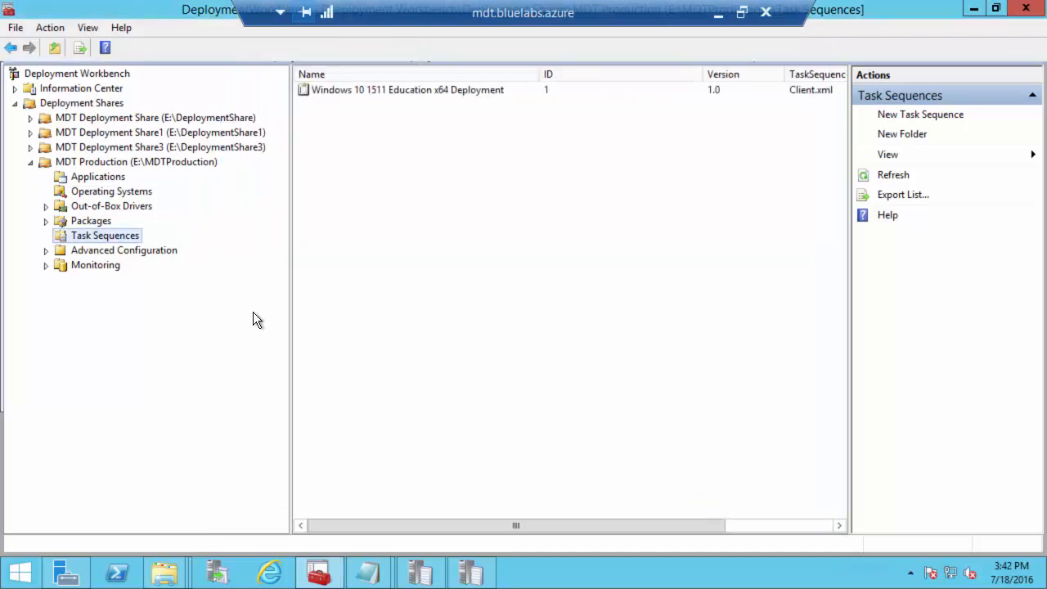
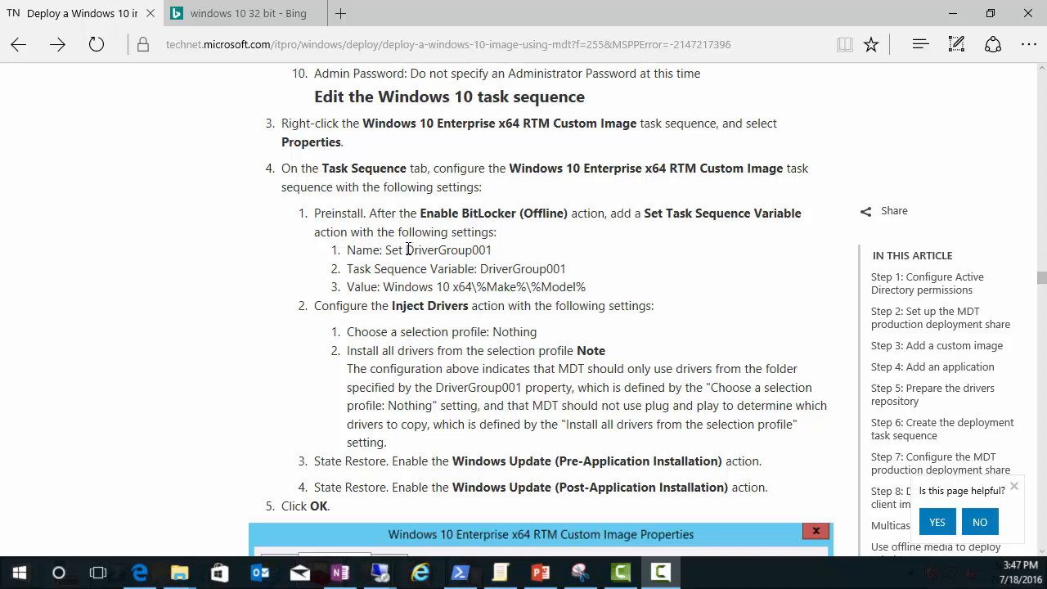
# Step: Highlight DriverGroup001 and its Value line (Windows 10 x64 and Make) in the TechNet article
pyautogui.moveTo(409, 250); pyautogui.dragTo(494, 249)
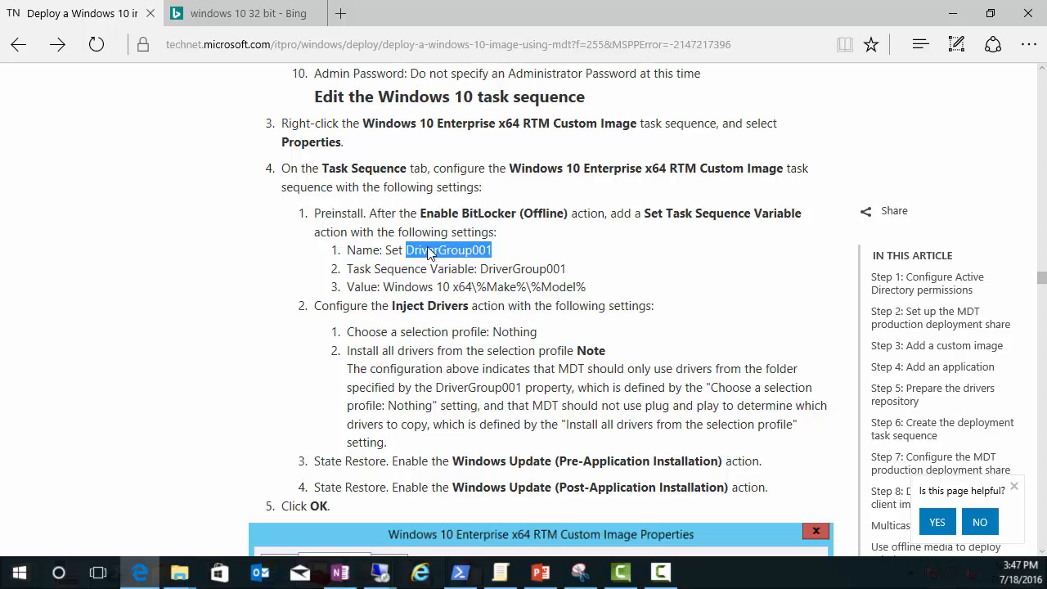
pyautogui.click(384, 287)
pyautogui.moveTo(385, 287); pyautogui.dragTo(468, 288)
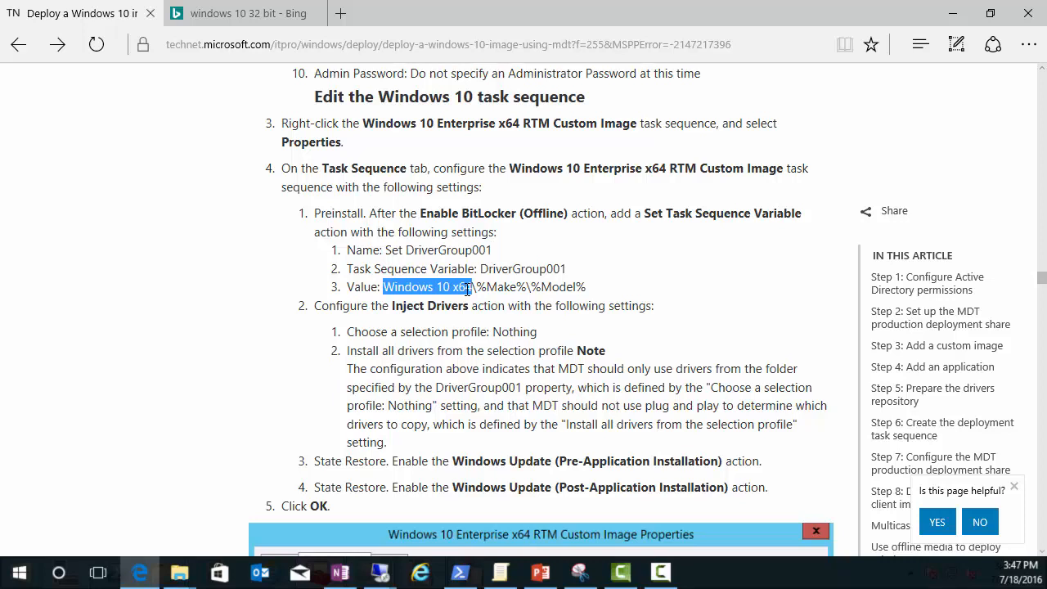
pyautogui.moveTo(475, 288); pyautogui.dragTo(587, 286)
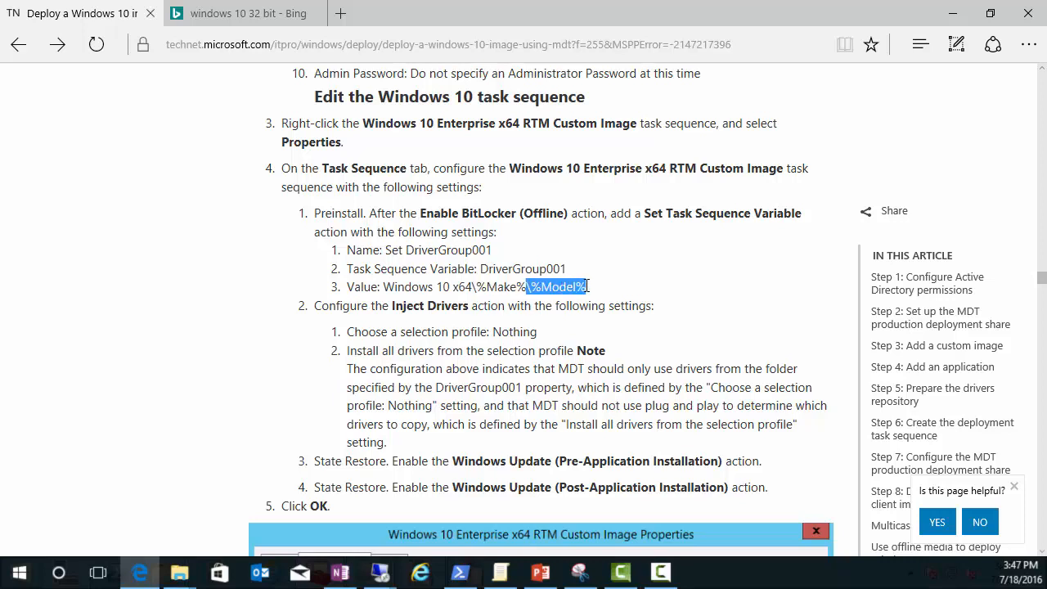
pyautogui.moveTo(385, 287); pyautogui.dragTo(588, 287)
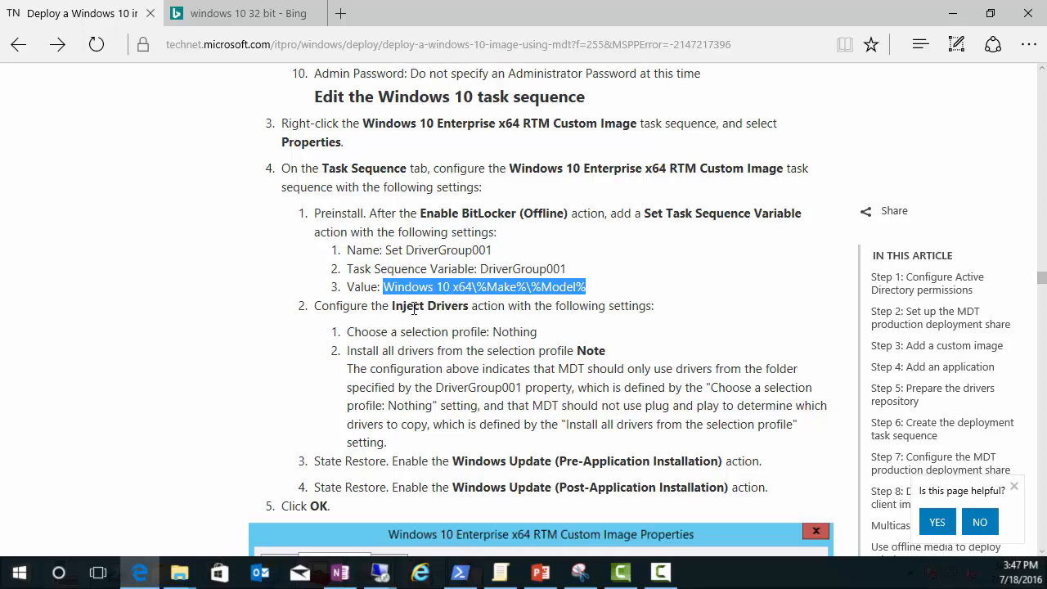
# Step: Highlight the Inject Drivers action, then return to the mdt.bluelabs.azure remote session
pyautogui.moveTo(393, 305); pyautogui.dragTo(471, 306)
pyautogui.scroll(-1, 471, 306)
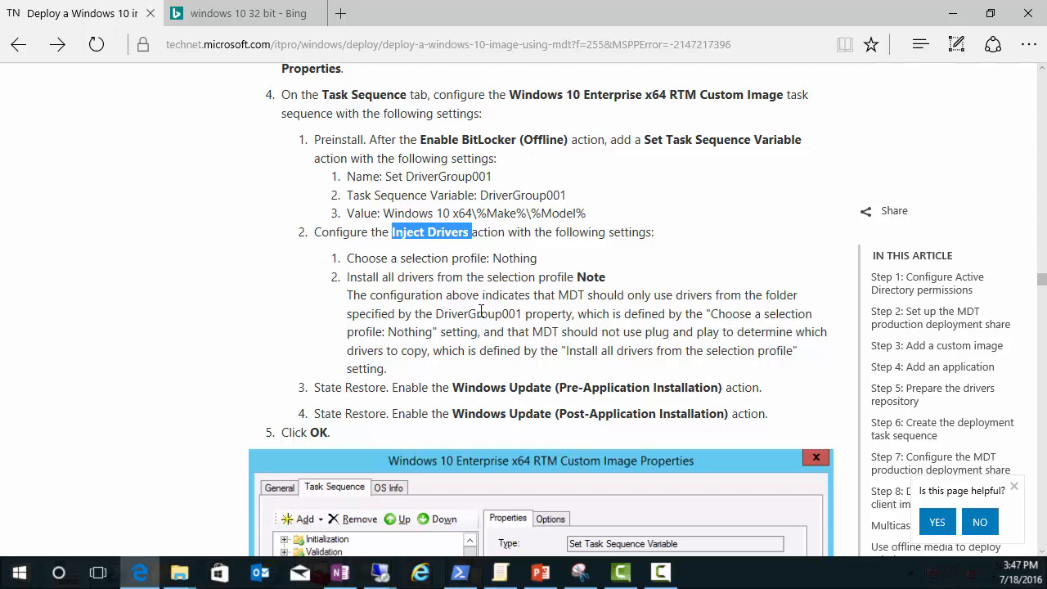
pyautogui.click(379, 574)
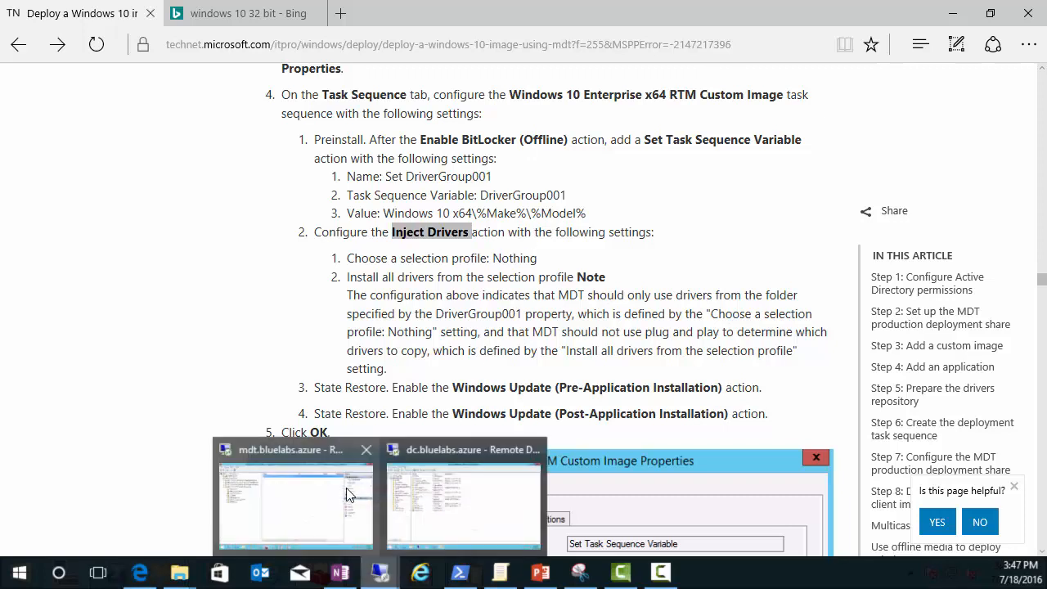
pyautogui.click(325, 483)
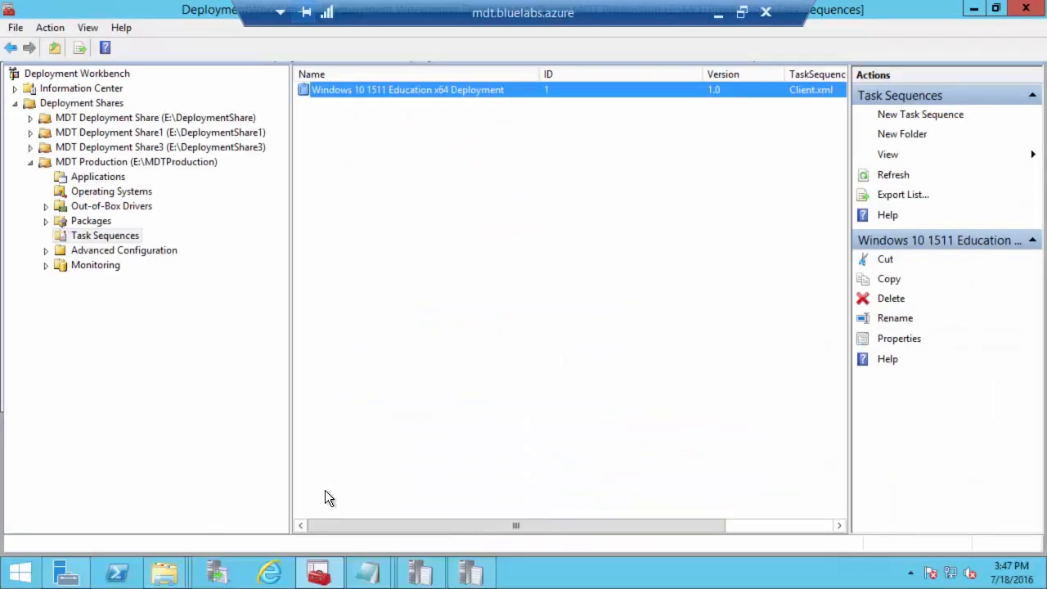
# Step: Open the Windows 10 1511 Education task sequence's properties and expand its Preinstall steps
pyautogui.click(92, 222)
pyautogui.click(98, 236)
pyautogui.click(367, 89)
pyautogui.rightClick(364, 93)
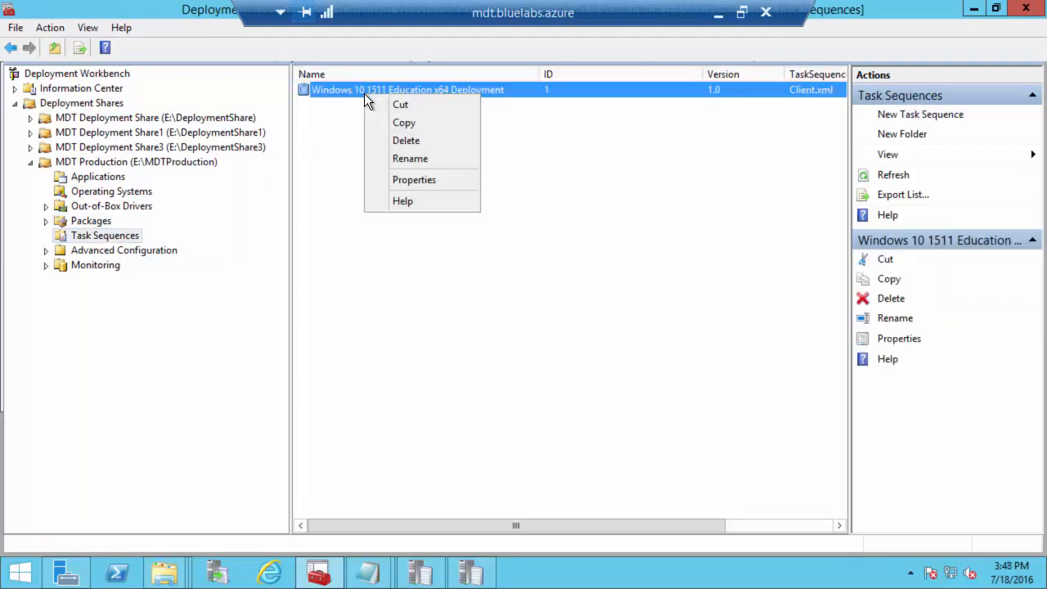
pyautogui.click(403, 177)
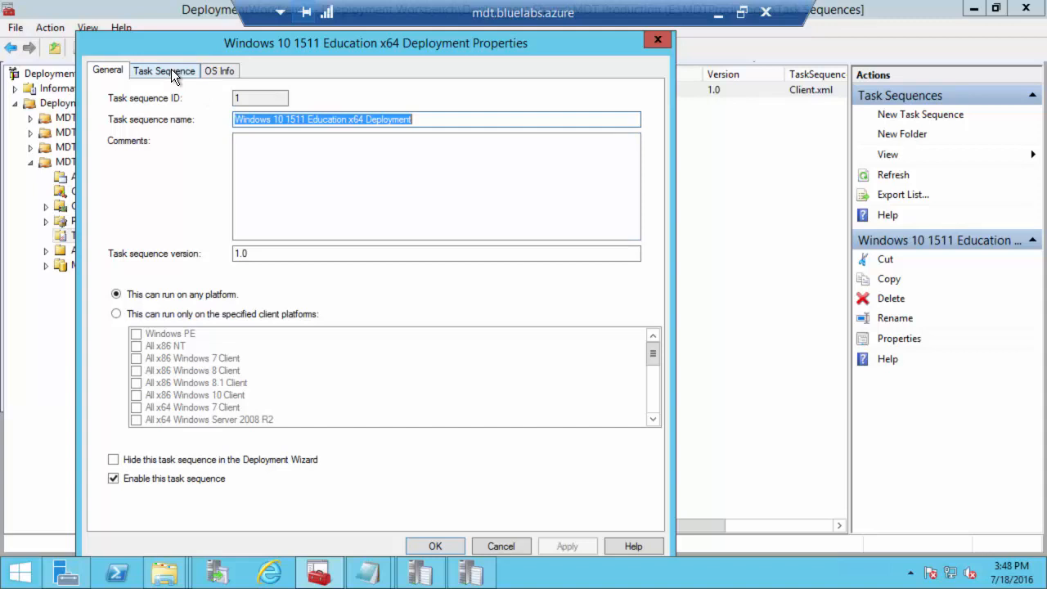
pyautogui.click(171, 72)
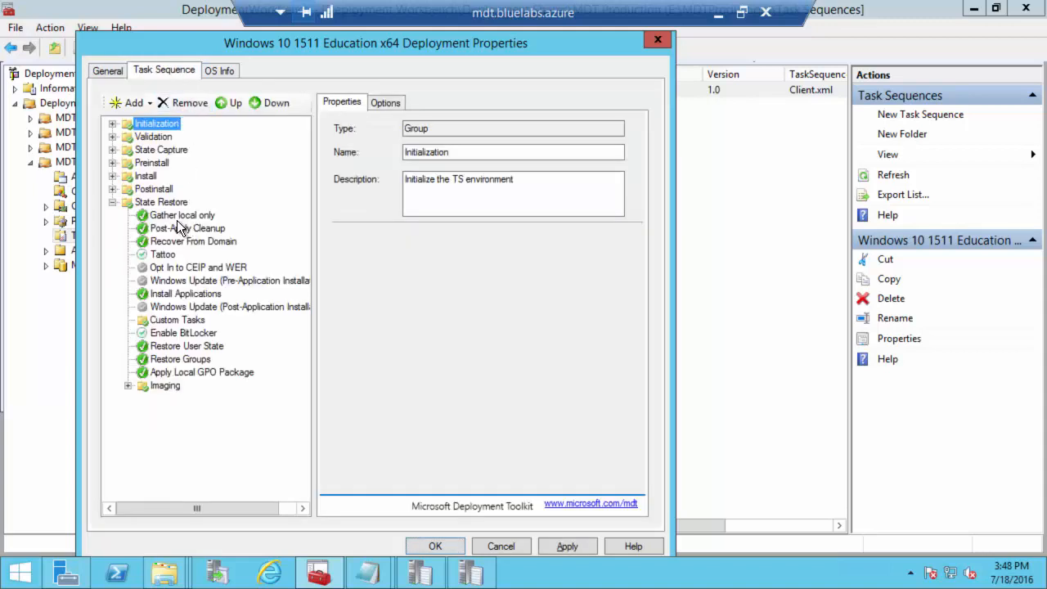
pyautogui.click(112, 163)
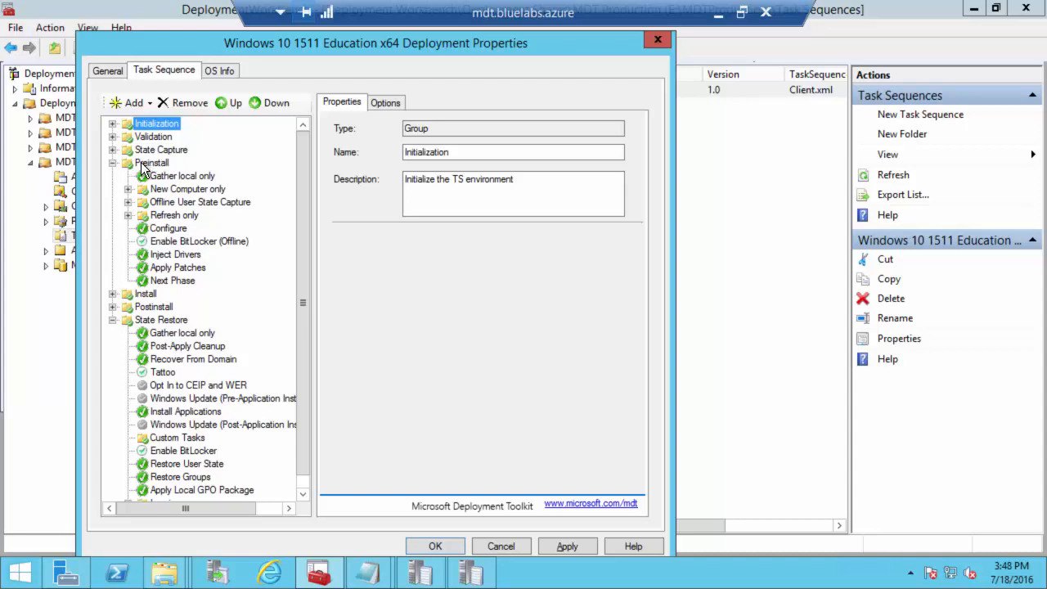
pyautogui.click(162, 259)
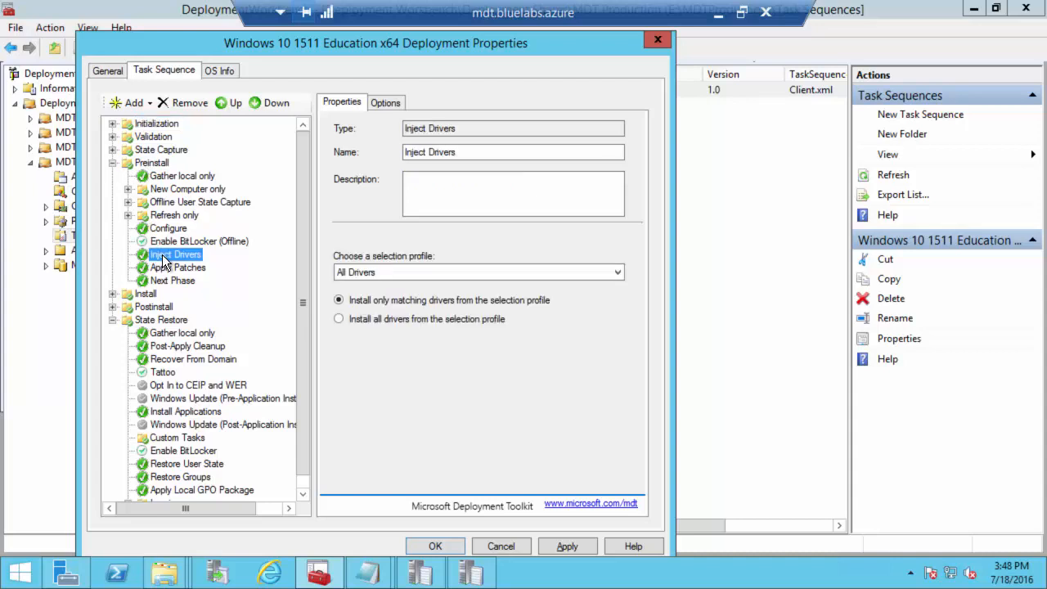
# Step: After Enable BitLocker (Offline), add a 'Set DriverGroup001' Set Task Sequence Variable step for DriverGroup001
pyautogui.click(173, 241)
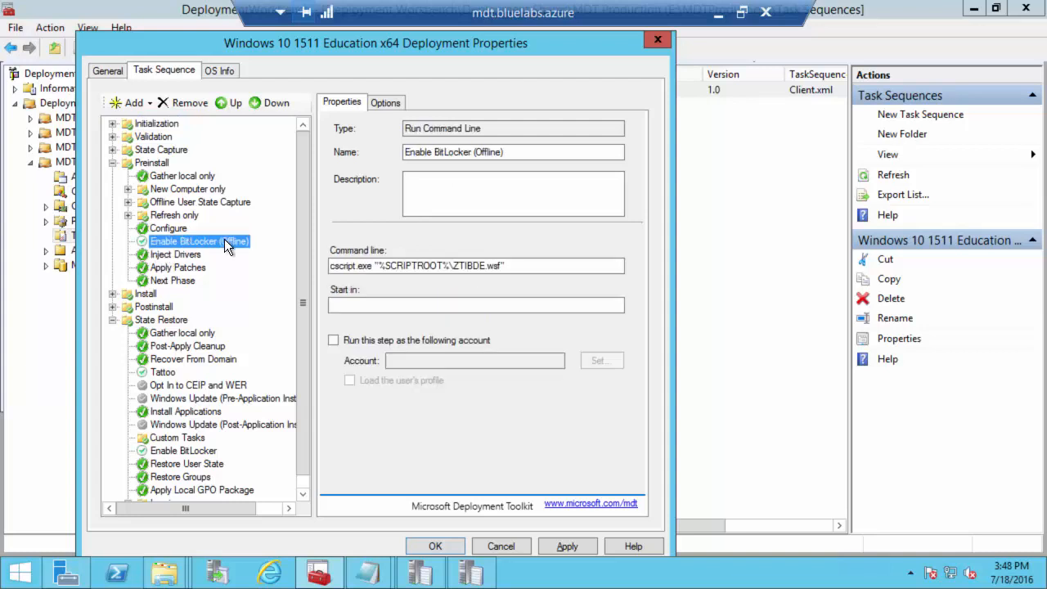
pyautogui.click(134, 104)
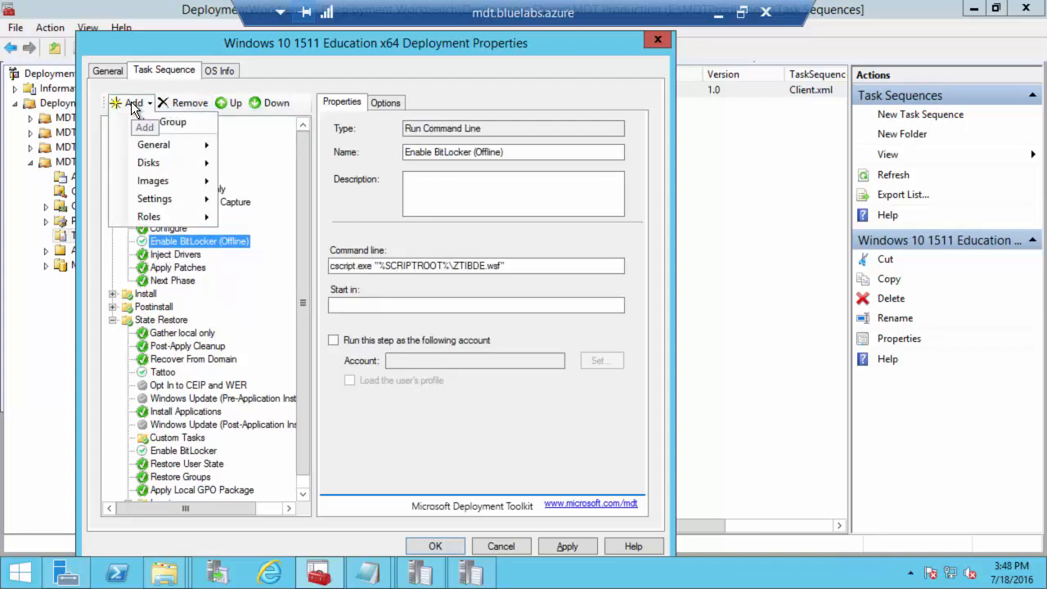
pyautogui.moveTo(154, 144)
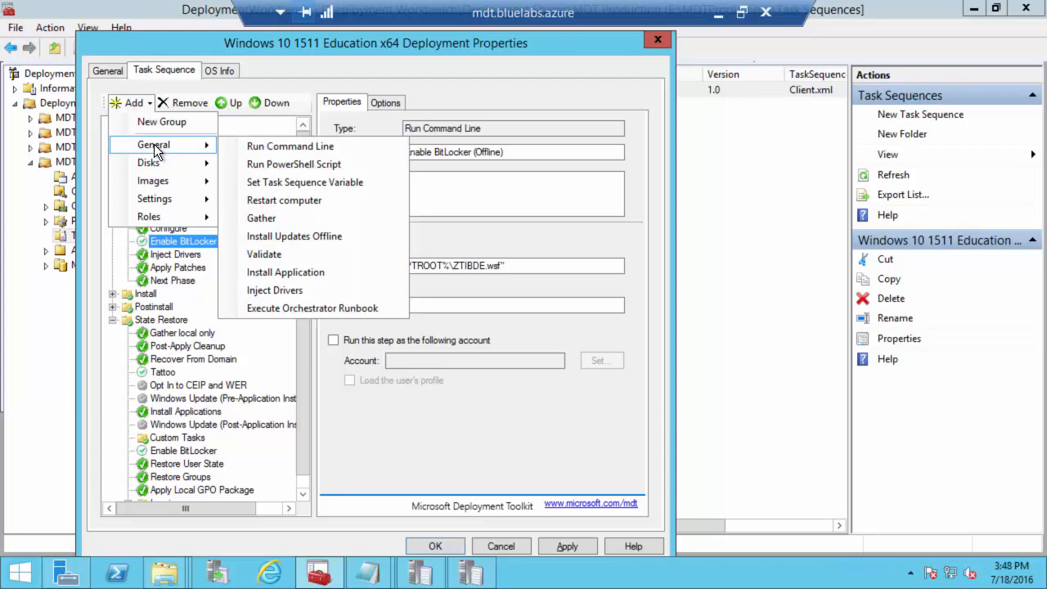
pyautogui.click(288, 182)
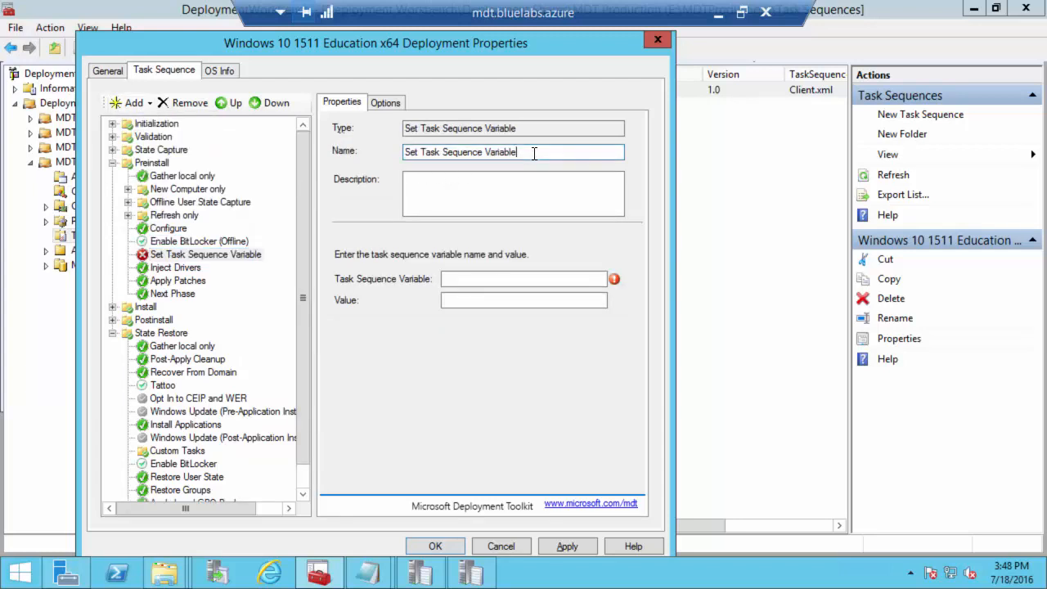
pyautogui.moveTo(535, 152); pyautogui.dragTo(334, 154)
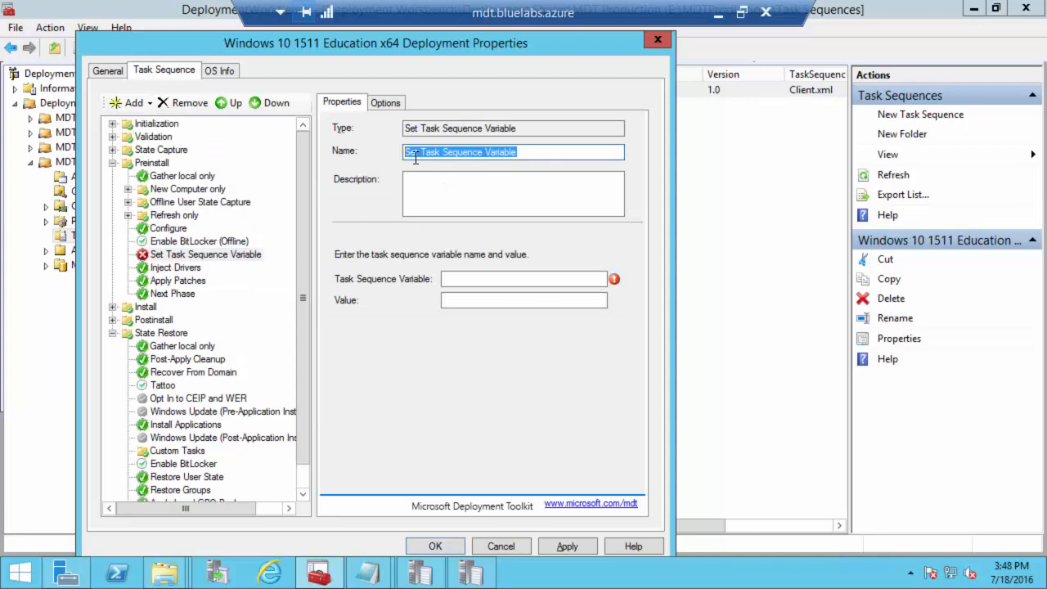
pyautogui.write('Set DriverG')
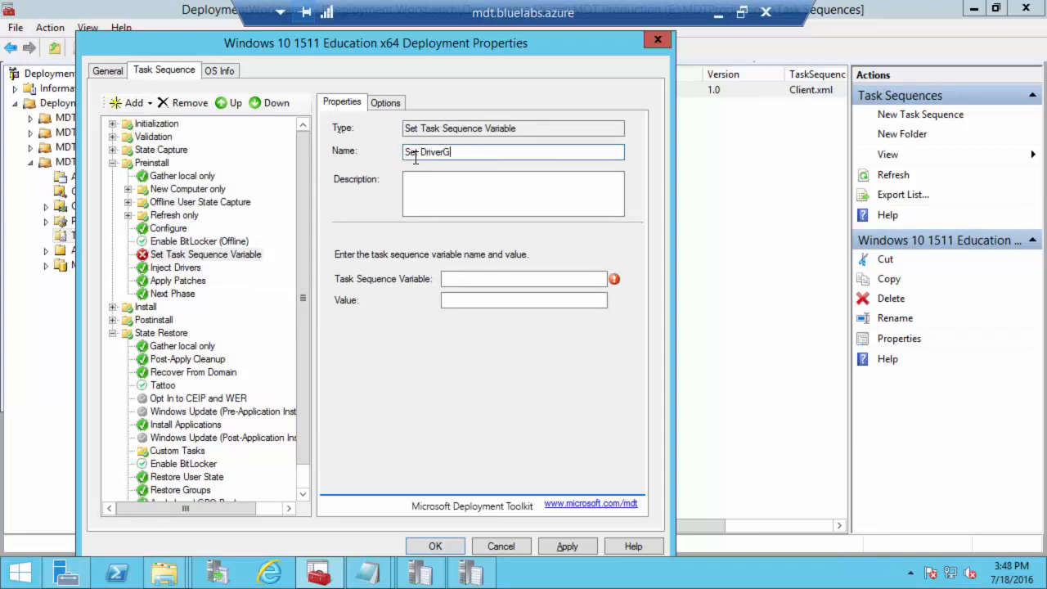
pyautogui.write('roup001')
pyautogui.click(477, 281)
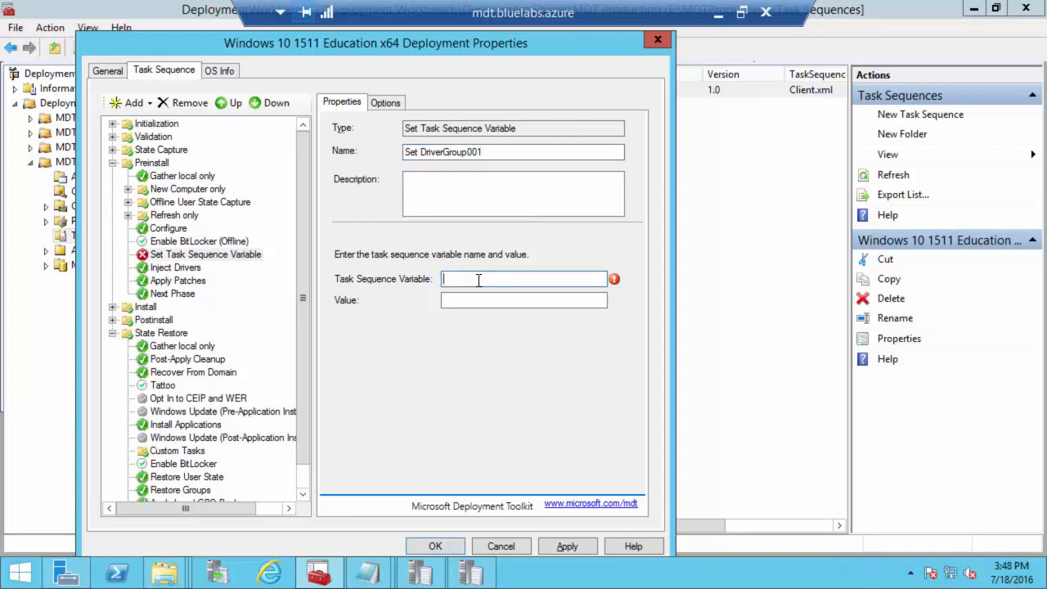
pyautogui.write('DriverGroup001')
pyautogui.click(718, 12)
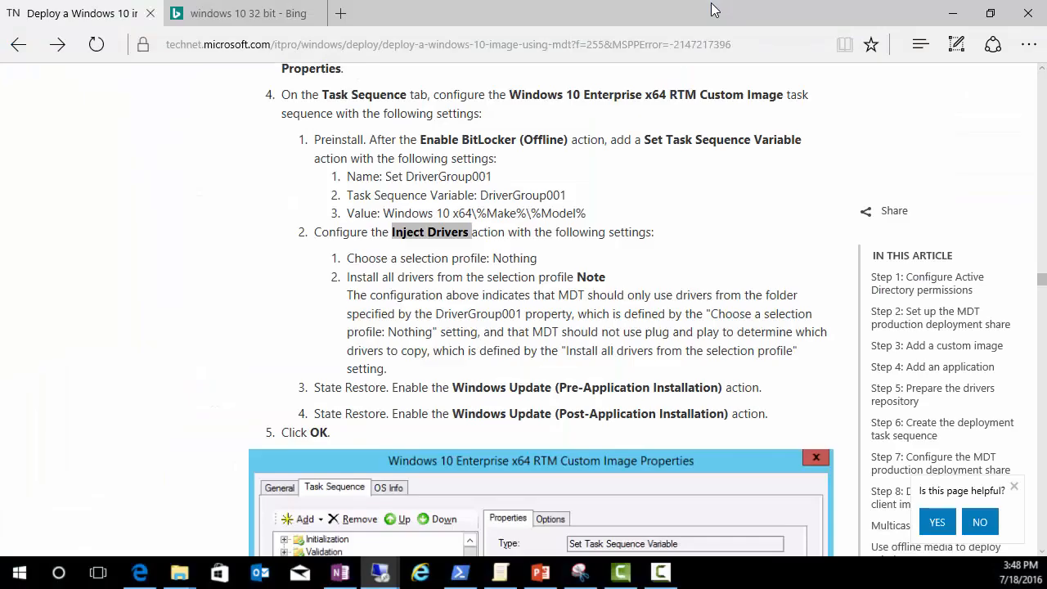
# Step: Copy Windows 10 x64\%Make%\%Model% from the article and go back to the step's Value field
pyautogui.click(454, 276)
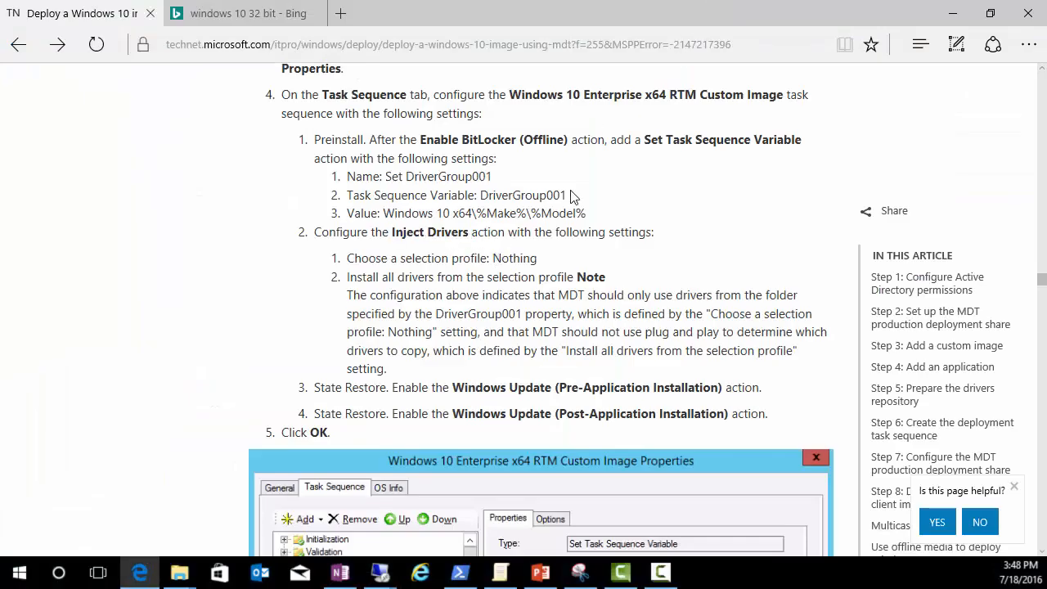
pyautogui.moveTo(588, 213); pyautogui.dragTo(384, 223)
pyautogui.hotkey('ctrl', 'c')
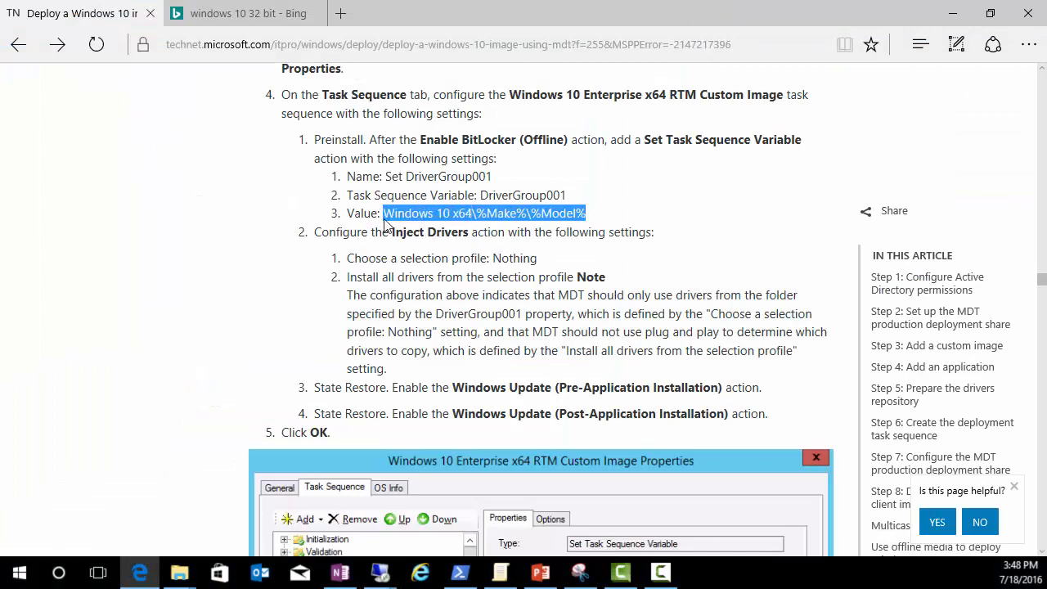
pyautogui.click(380, 572)
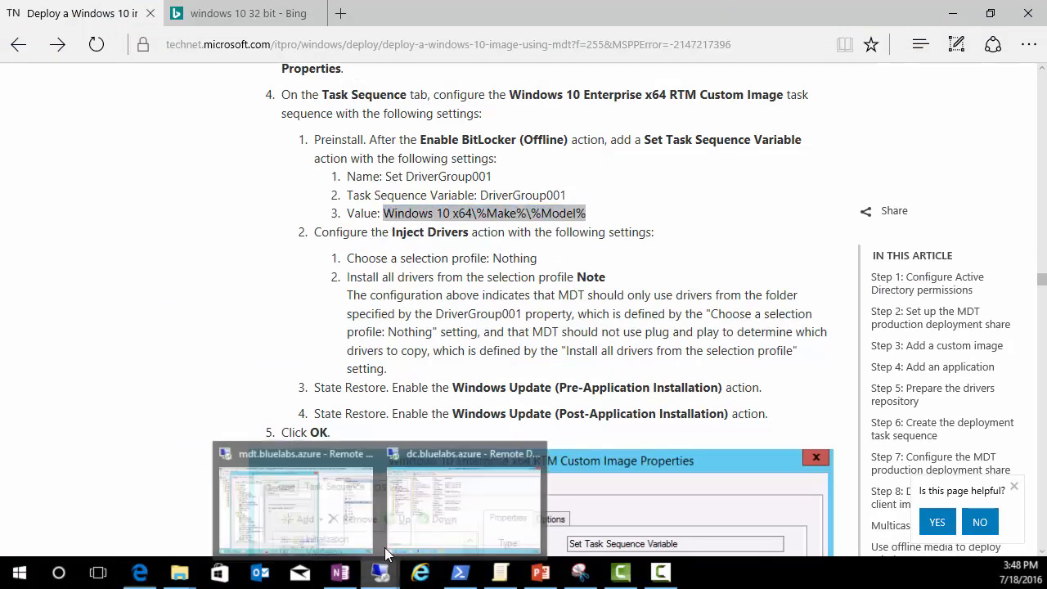
pyautogui.click(368, 503)
pyautogui.click(479, 301)
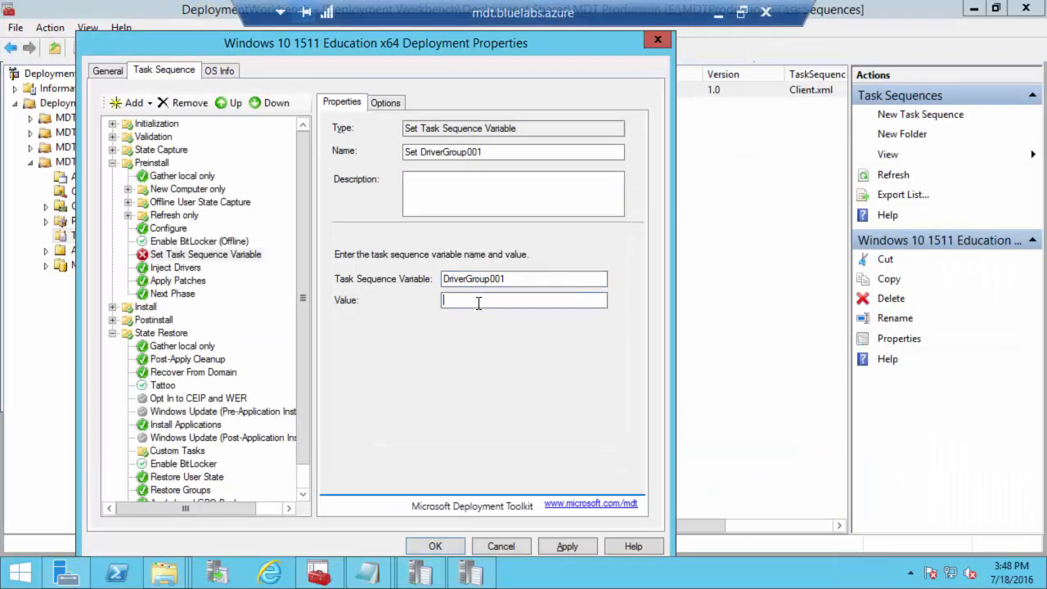
# Step: Paste Windows 10 x64\%Make%\%Model% as the value, apply, and prefix the step name with 'CUSTOM:'
pyautogui.hotkey('ctrl', 'v')
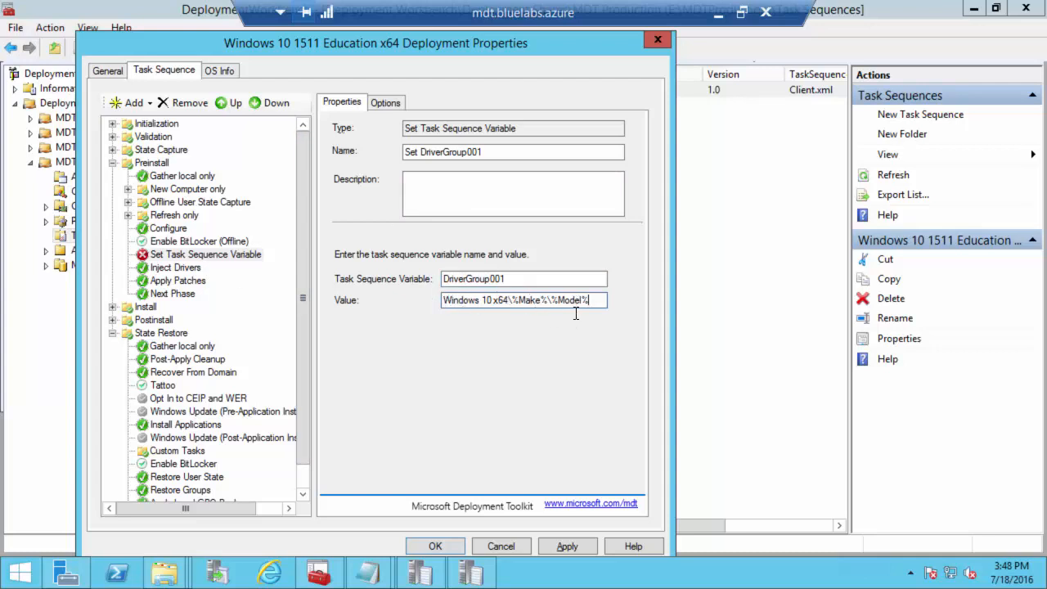
pyautogui.click(567, 547)
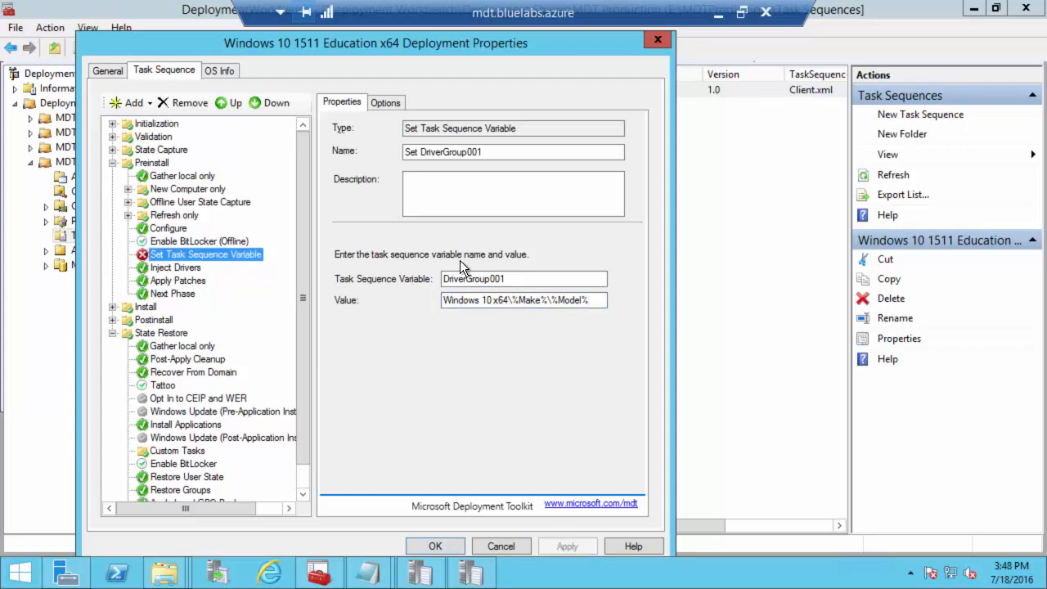
pyautogui.click(415, 151)
pyautogui.write('CUSTOM:')
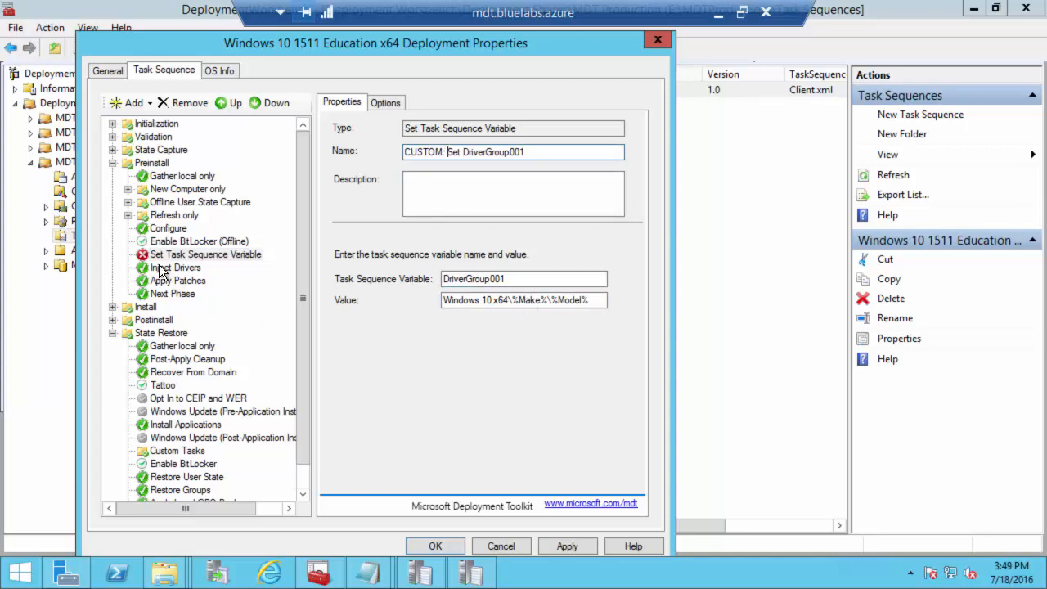
# Step: Set the Inject Drivers step's selection profile to Nothing
pyautogui.click(162, 268)
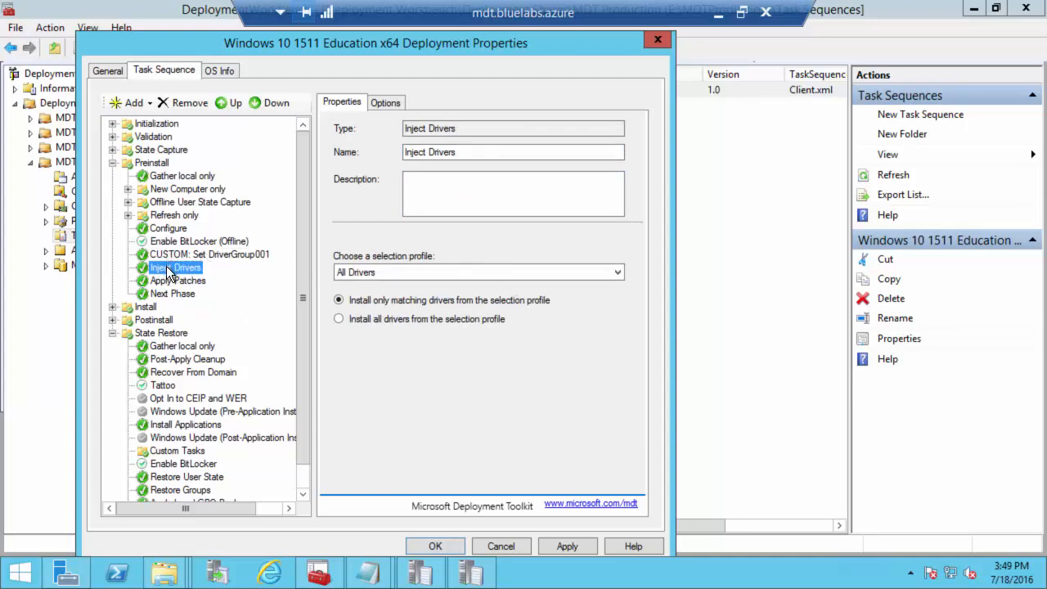
pyautogui.click(383, 271)
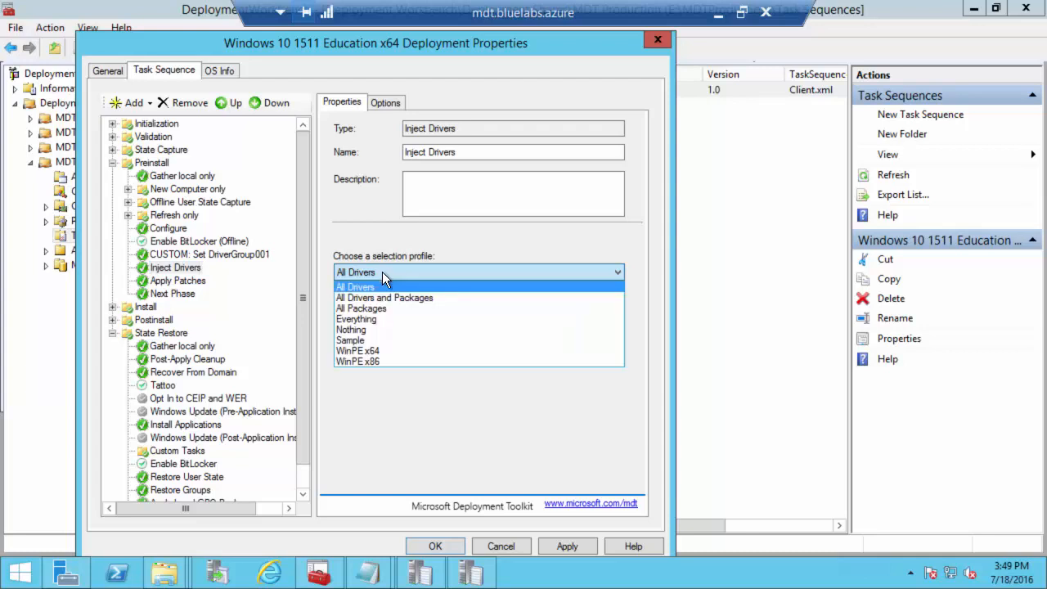
pyautogui.click(352, 329)
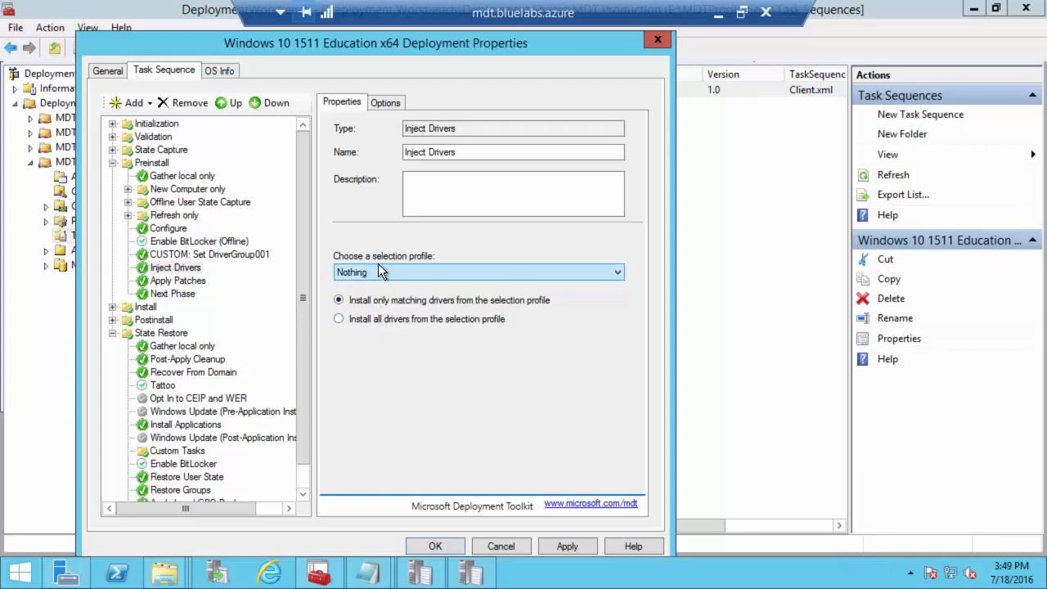
pyautogui.click(204, 253)
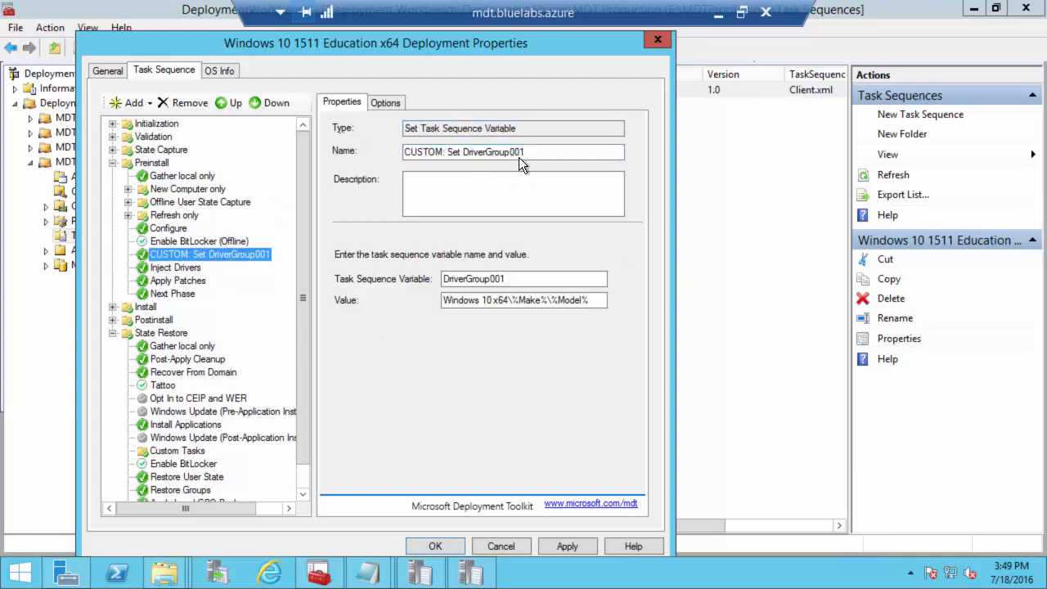
pyautogui.click(181, 270)
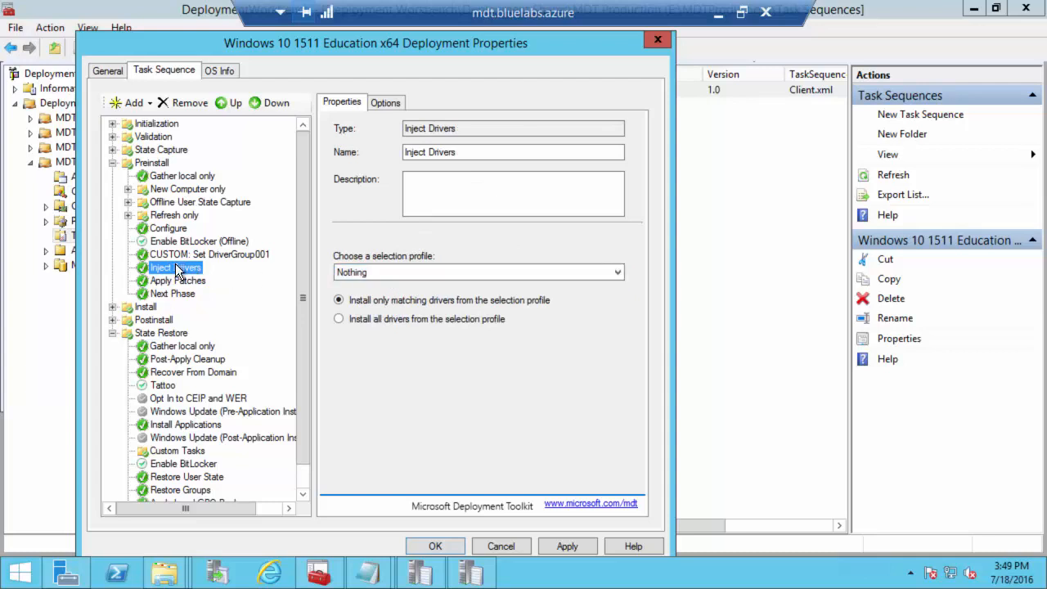
# Step: Rename the Inject Drivers step to 'CUSTOM: Inject Drivers'
pyautogui.click(417, 152)
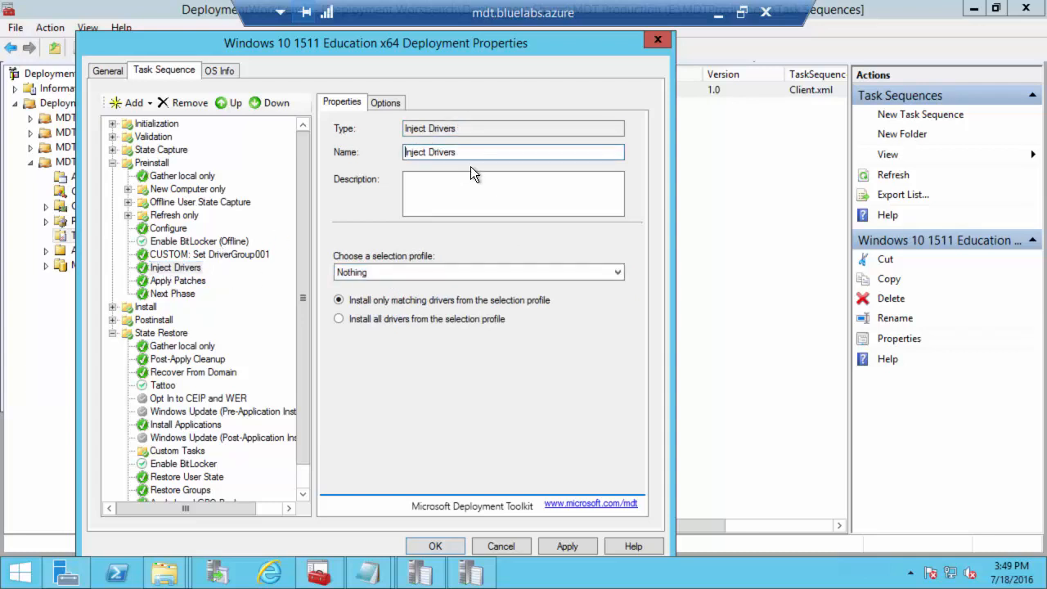
pyautogui.write('CUSTOM:')
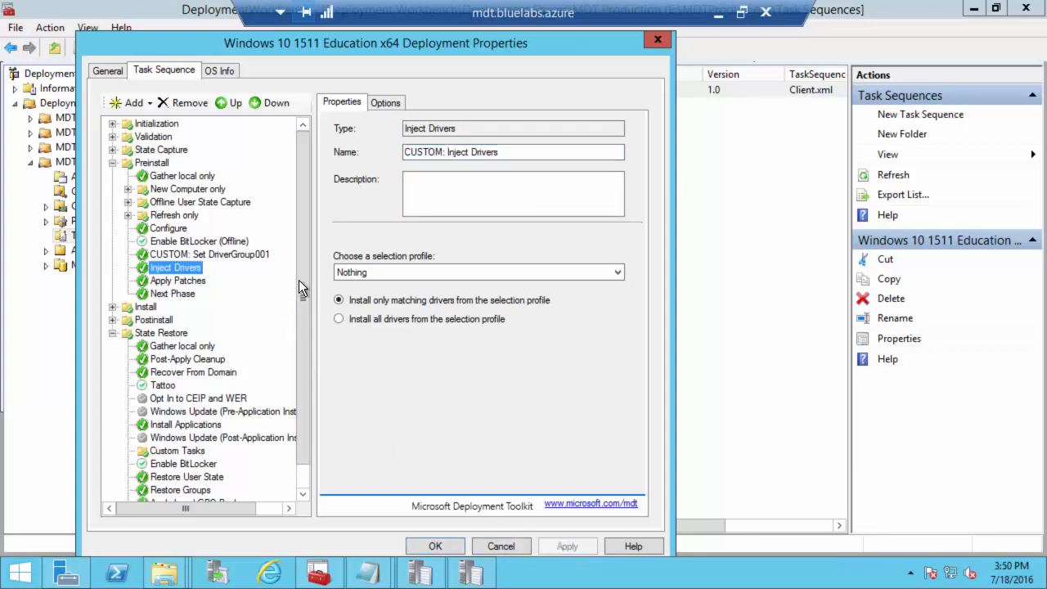
pyautogui.moveTo(299, 280); pyautogui.dragTo(301, 356)
pyautogui.click(156, 386)
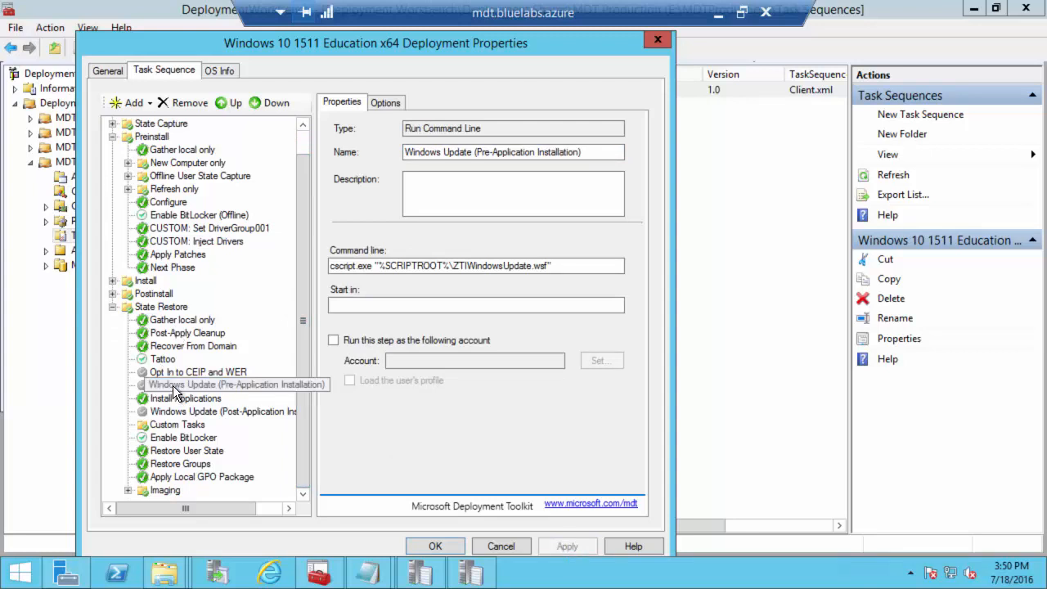
# Step: Enable the pre- and post-application Windows Update steps and apply each
pyautogui.click(384, 105)
pyautogui.click(370, 131)
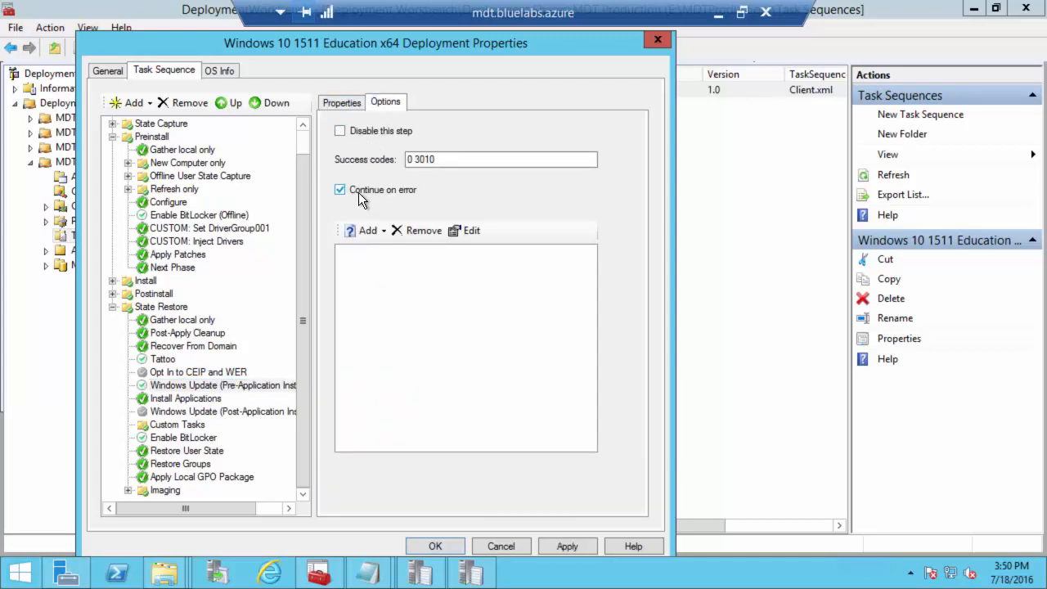
pyautogui.click(567, 548)
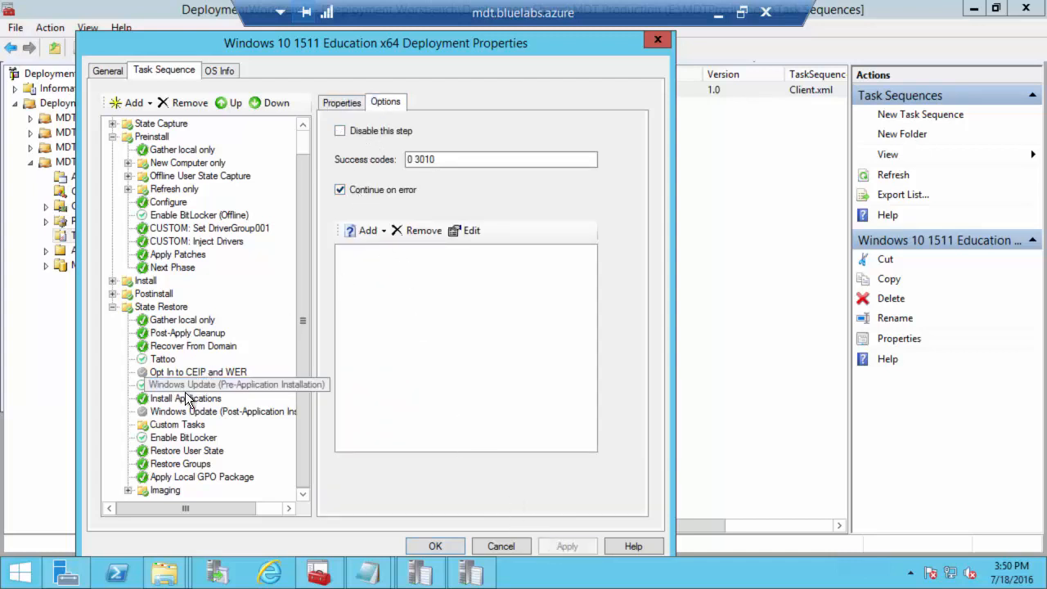
pyautogui.click(166, 411)
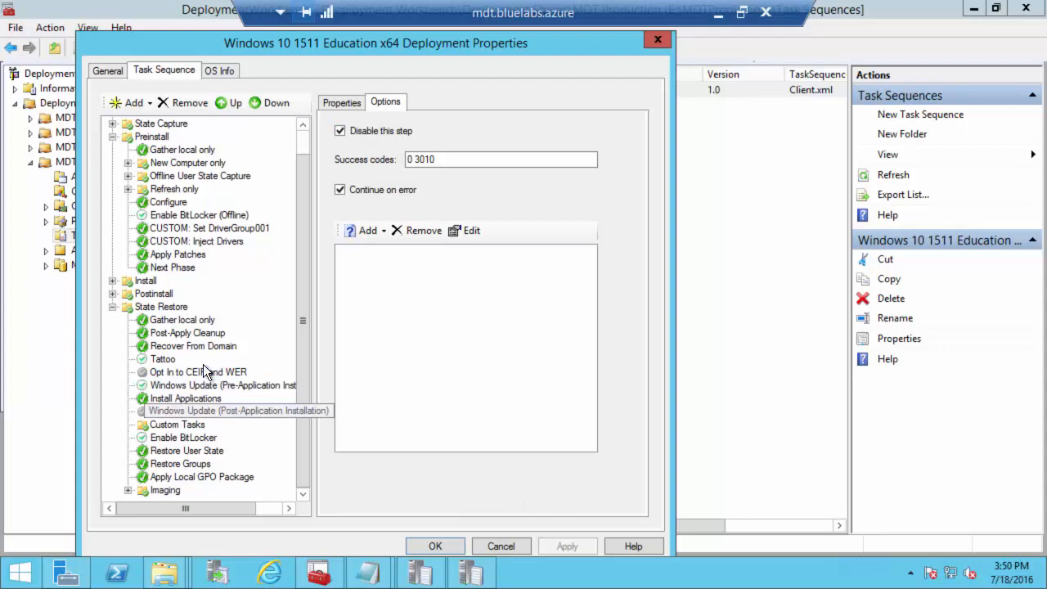
pyautogui.click(349, 132)
pyautogui.click(558, 546)
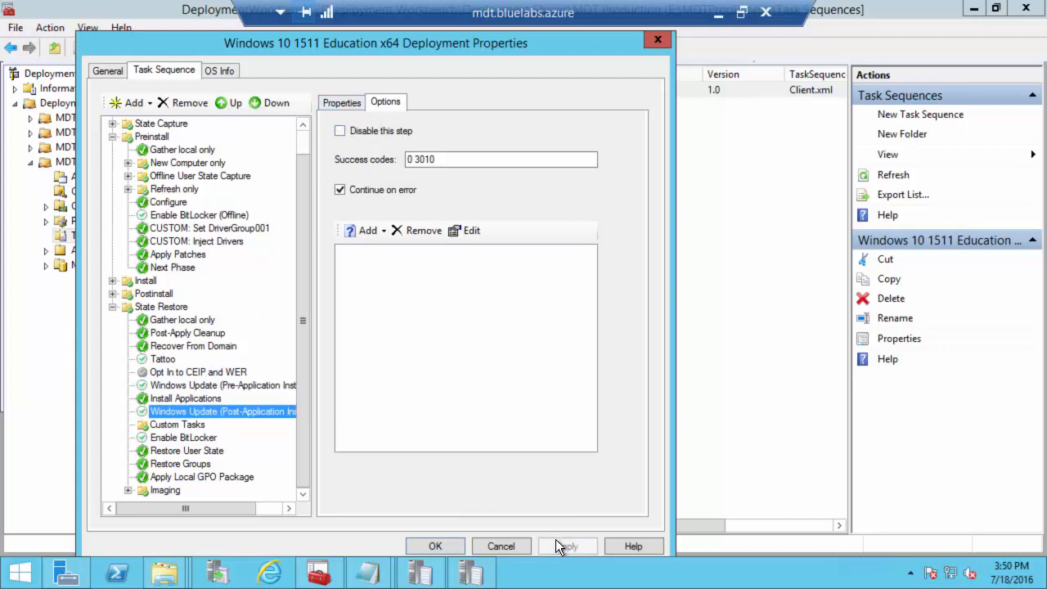
# Step: Set Install Applications to install the single application 7Zip
pyautogui.click(176, 401)
pyautogui.click(342, 101)
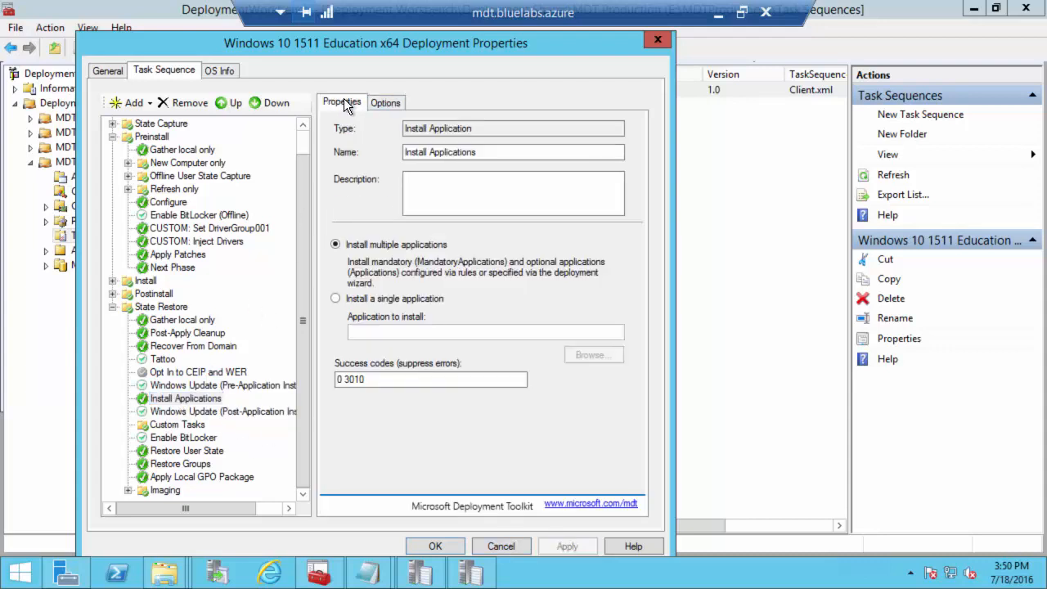
pyautogui.click(360, 302)
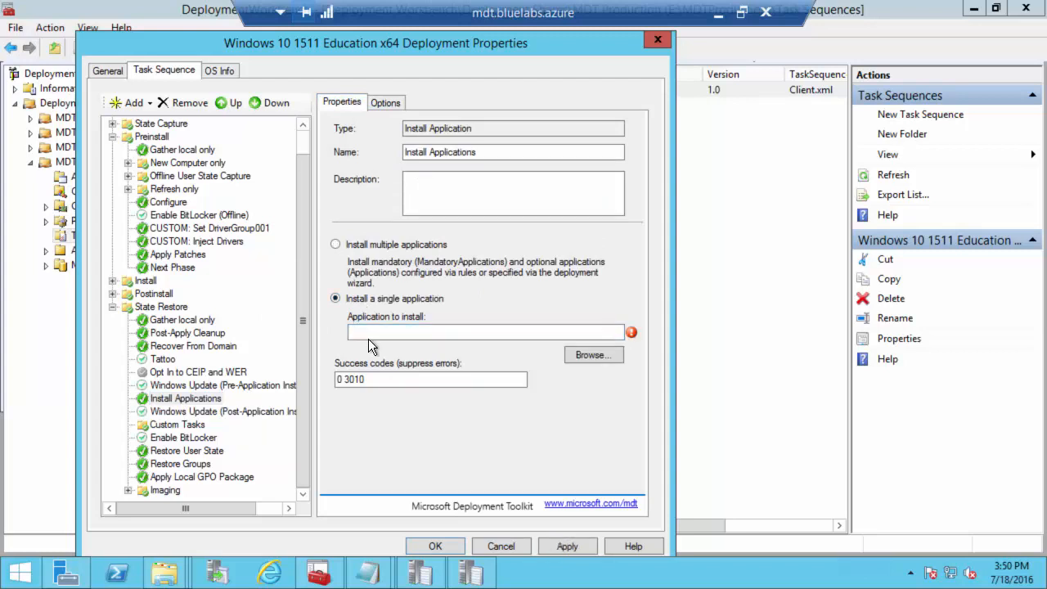
pyautogui.click(595, 355)
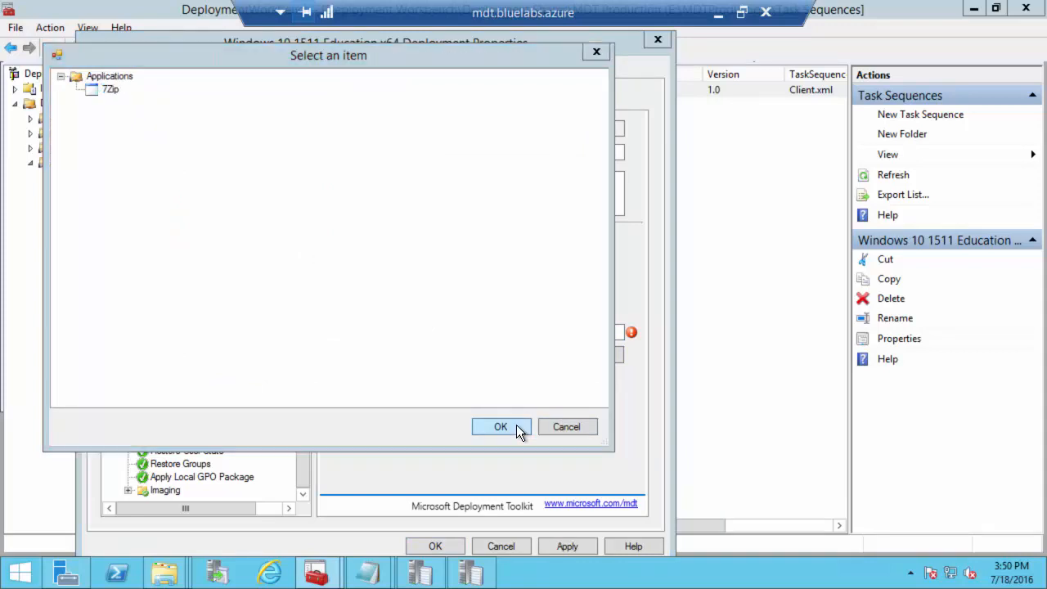
pyautogui.click(516, 425)
pyautogui.click(549, 546)
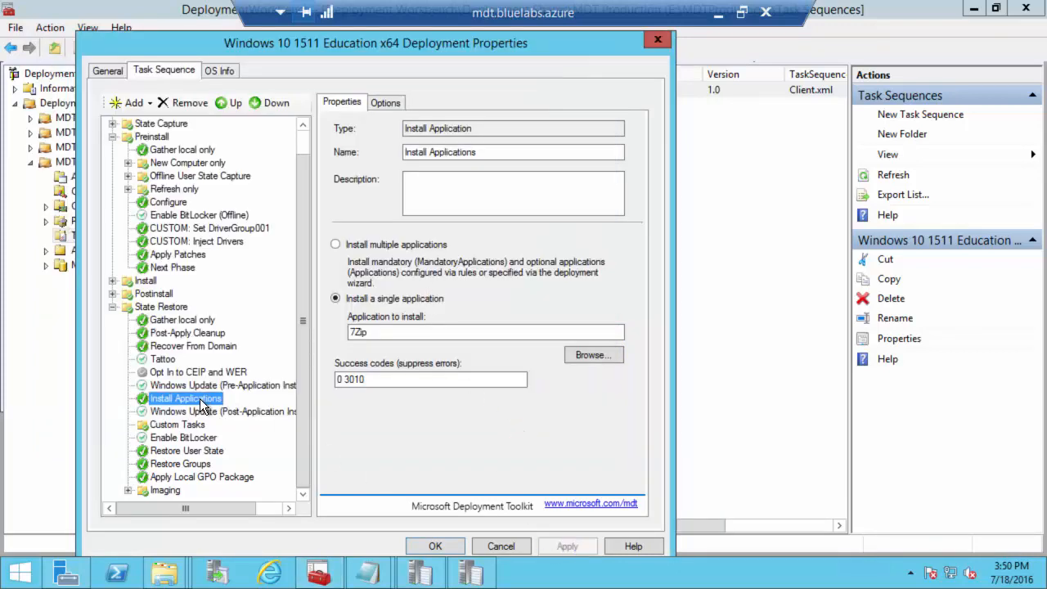
# Step: Rename the application step to 'CUSTOM: Install 7Zip' and apply
pyautogui.moveTo(487, 152); pyautogui.dragTo(253, 154)
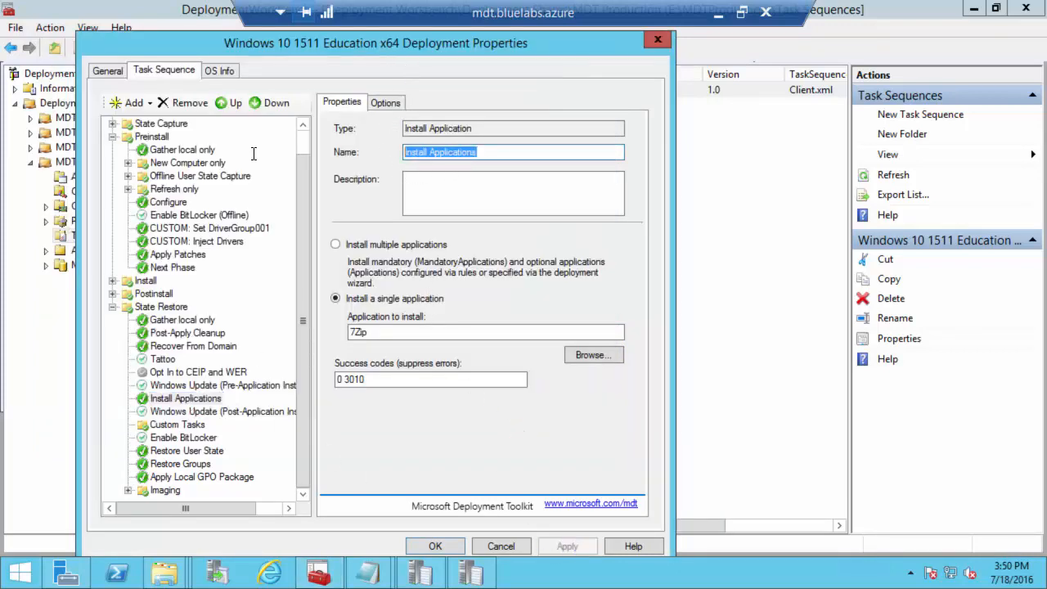
pyautogui.write('Install ')
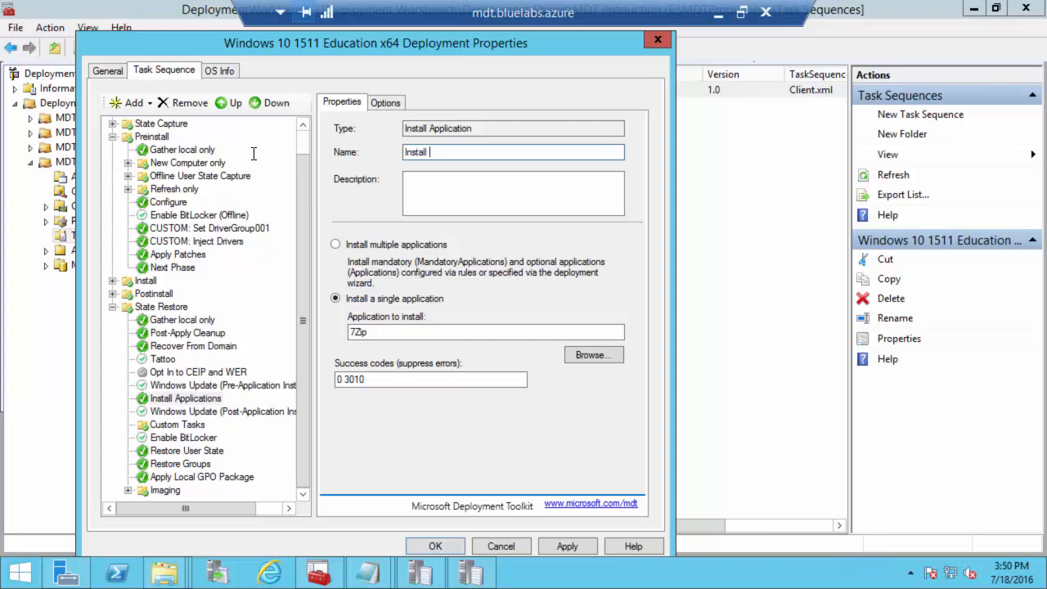
pyautogui.write('7Zip')
pyautogui.press('Home')
pyautogui.write('CUSTOM:')
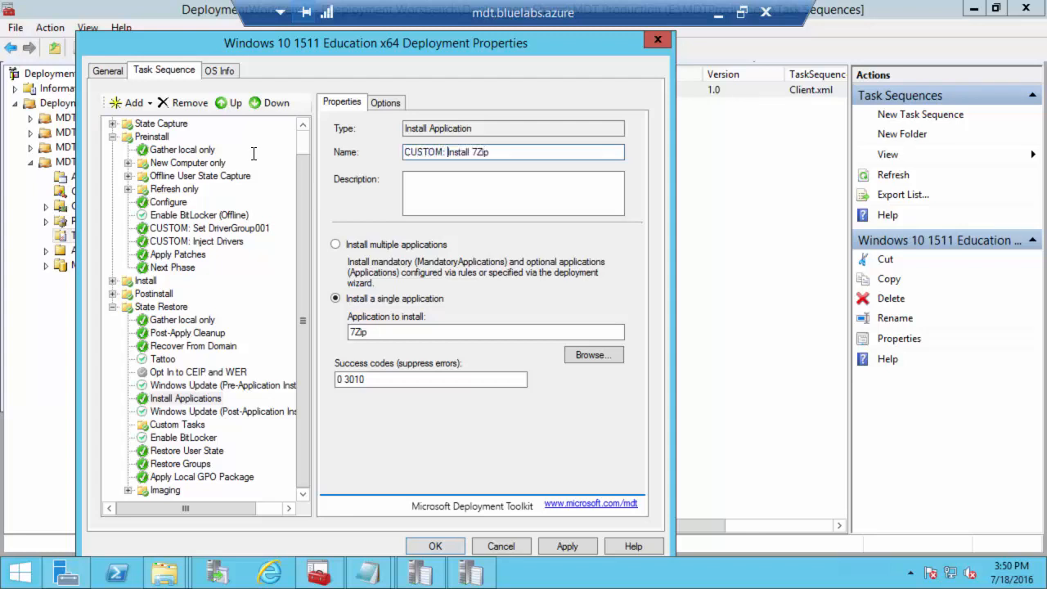
pyautogui.click(568, 546)
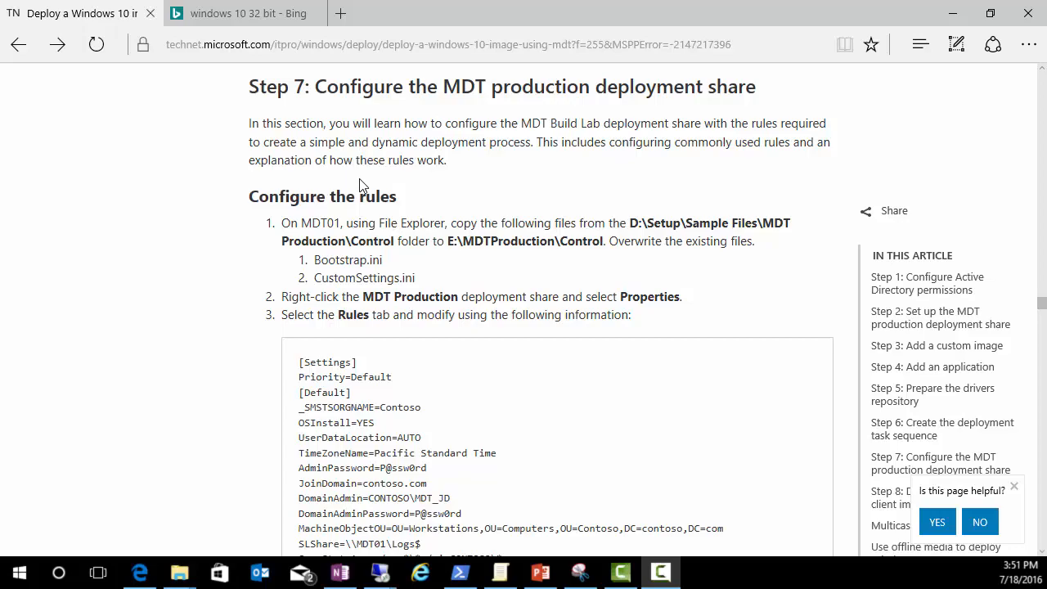
# Step: Scroll the article past the Rules block to Step 7's Windows PE settings screenshot
pyautogui.scroll(-5, 376, 278)
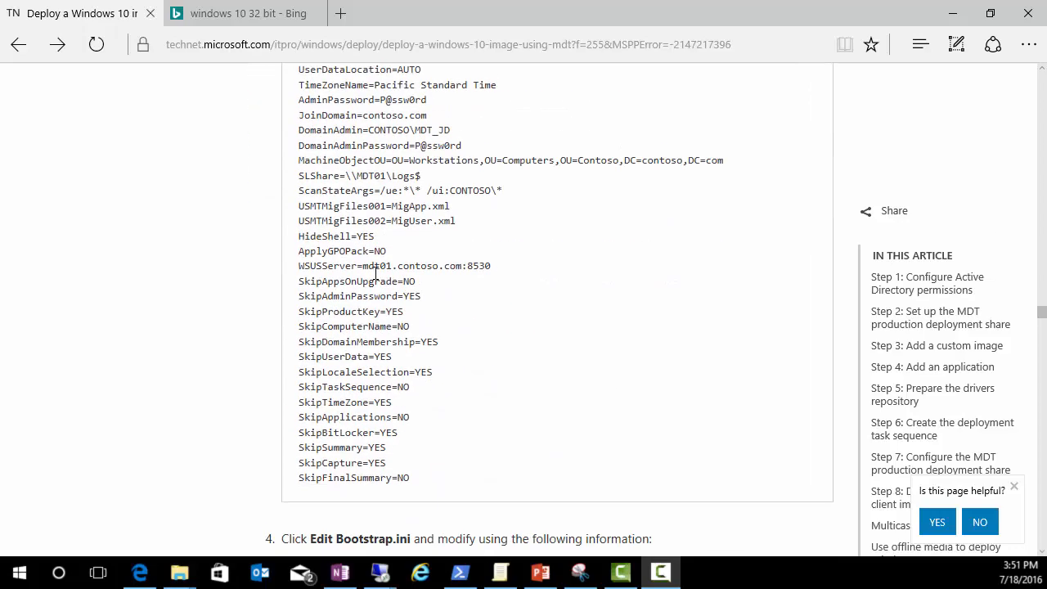
pyautogui.scroll(2, 376, 279)
pyautogui.scroll(-2, 376, 279)
pyautogui.scroll(5, 375, 279)
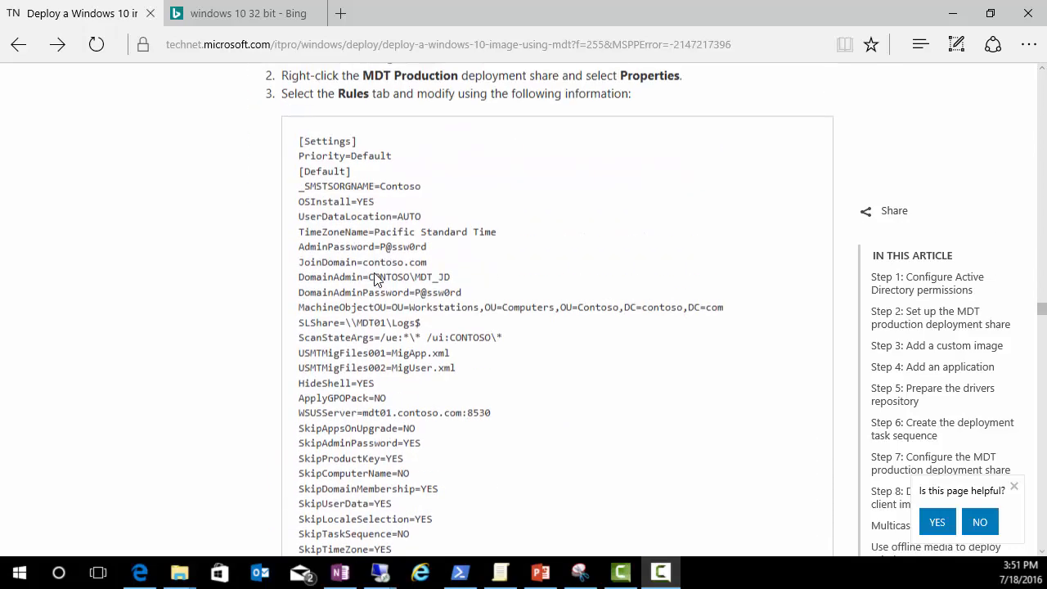
pyautogui.scroll(-3, 375, 279)
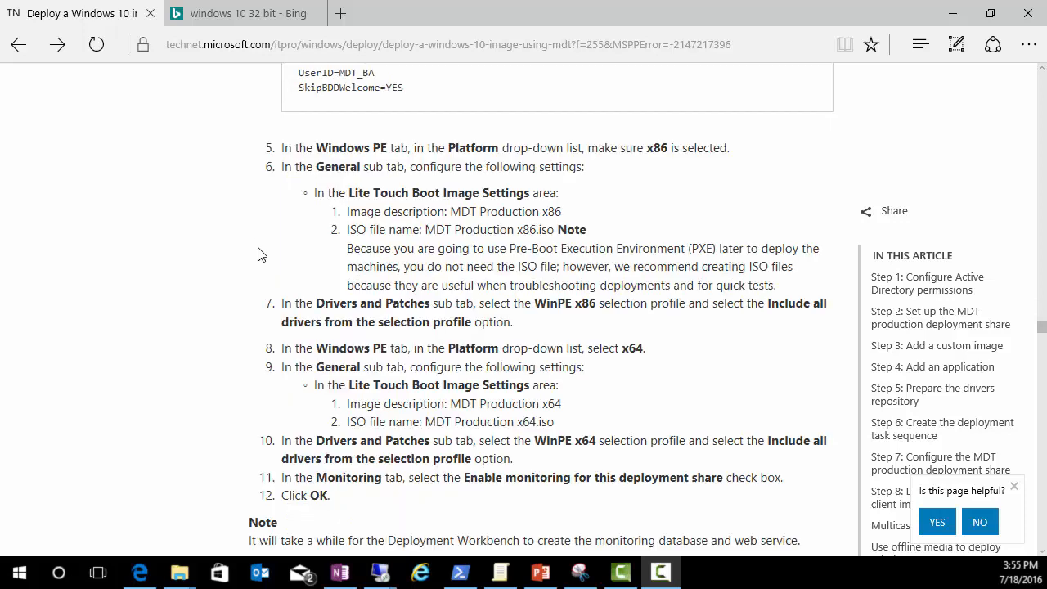
pyautogui.scroll(-3, 257, 253)
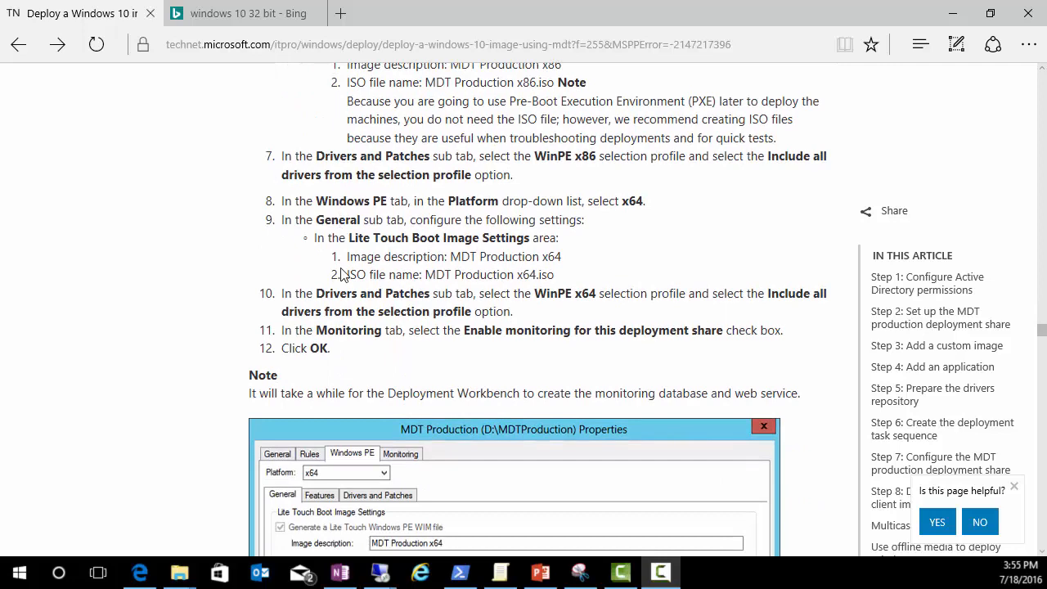
pyautogui.scroll(-2, 342, 275)
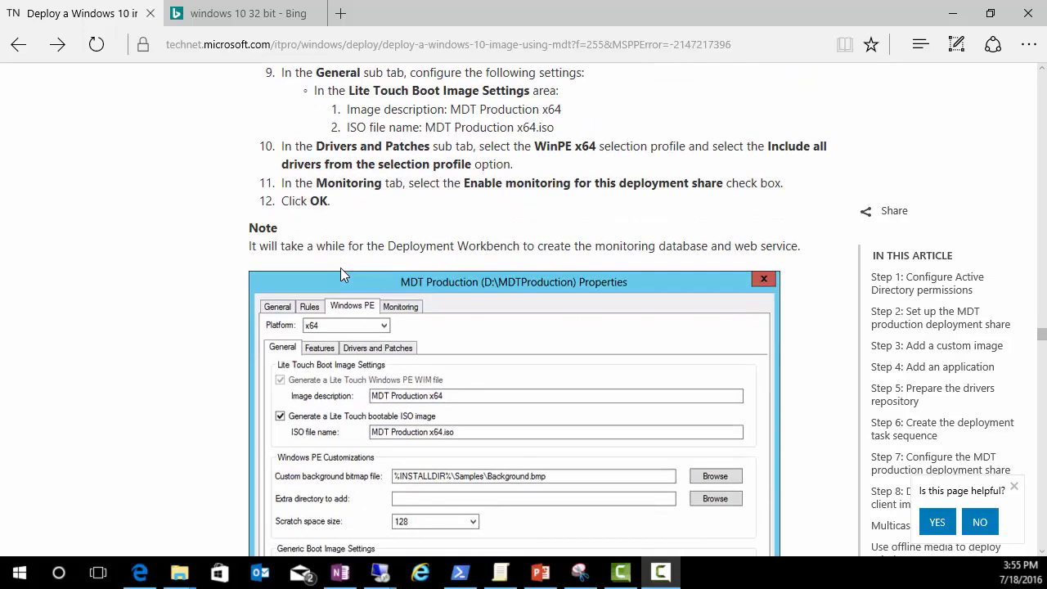
pyautogui.scroll(-1, 409, 278)
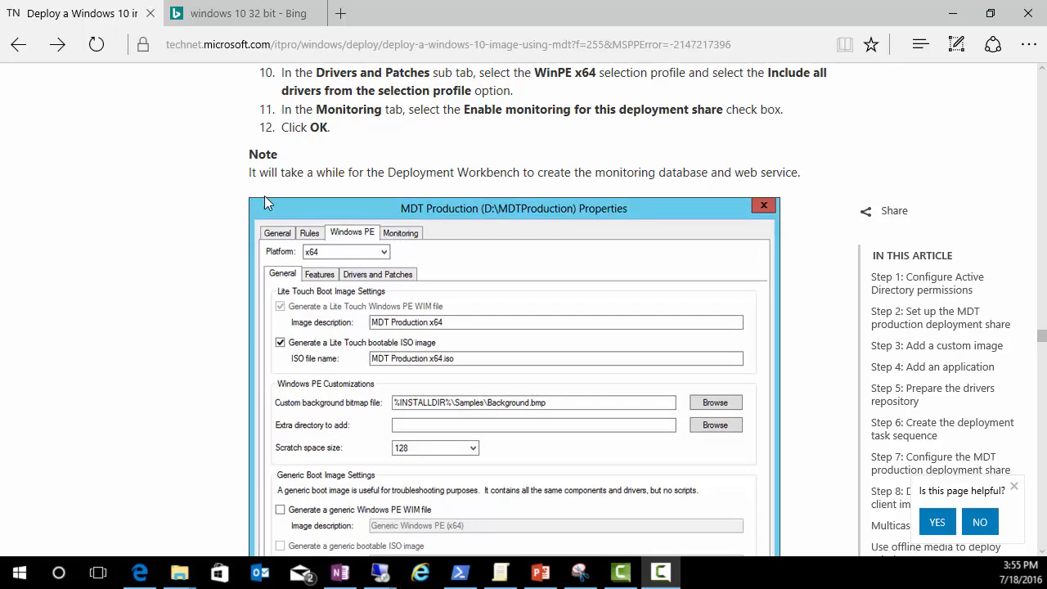
# Step: In the MDT Production share's Windows PE settings, replace LiteTouch with MDT Production for x86
pyautogui.hotkey('alt', 'Tab')
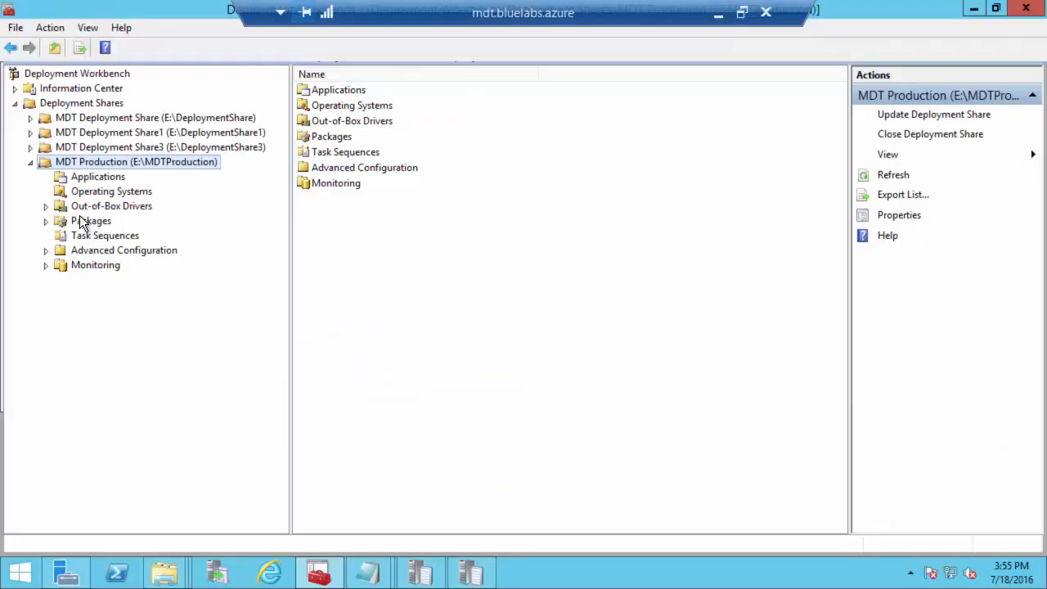
pyautogui.rightClick(119, 165)
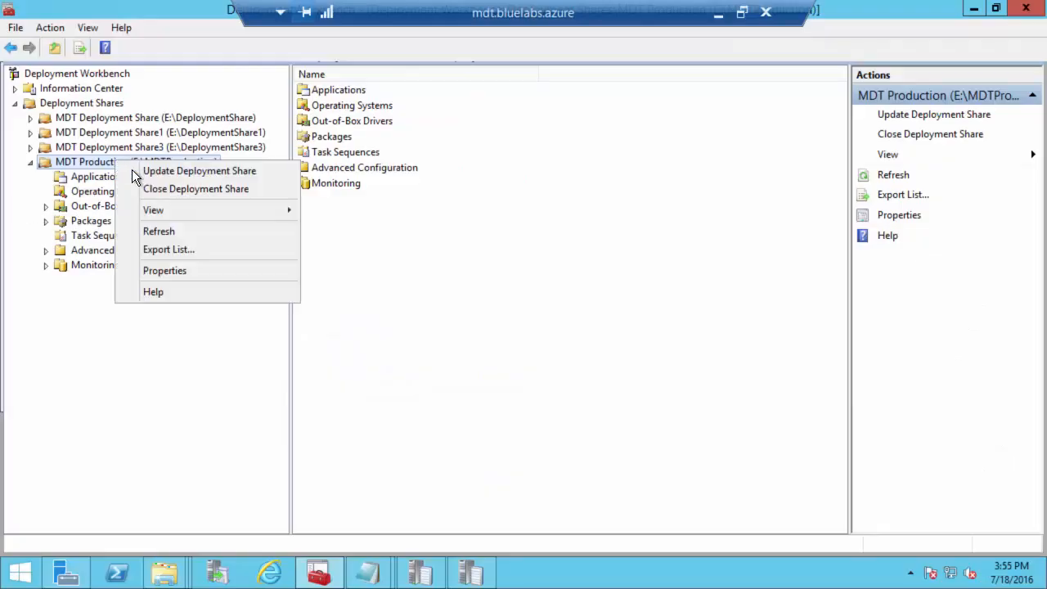
pyautogui.click(179, 271)
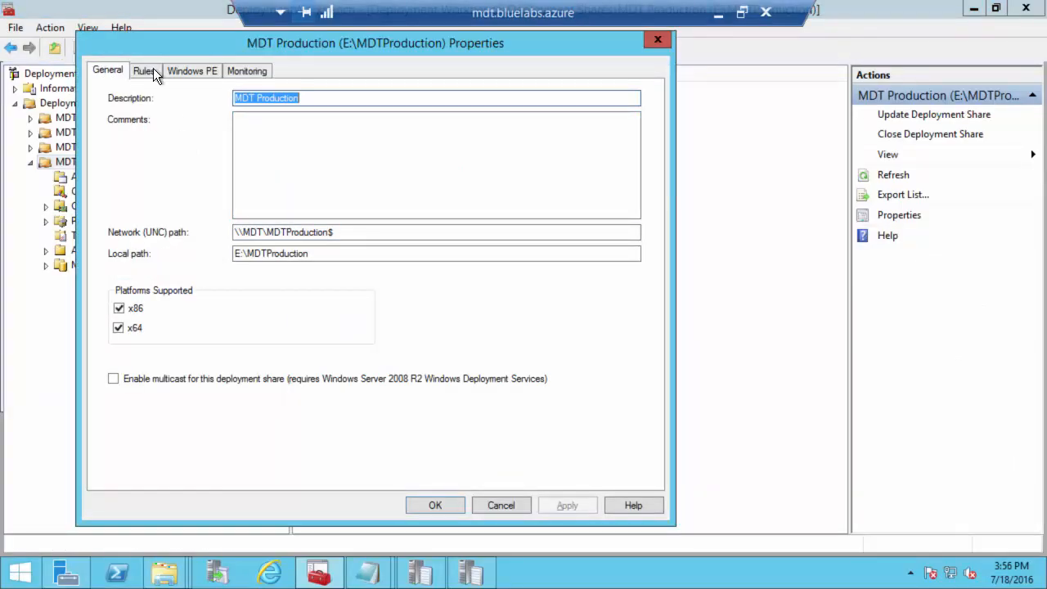
pyautogui.click(190, 71)
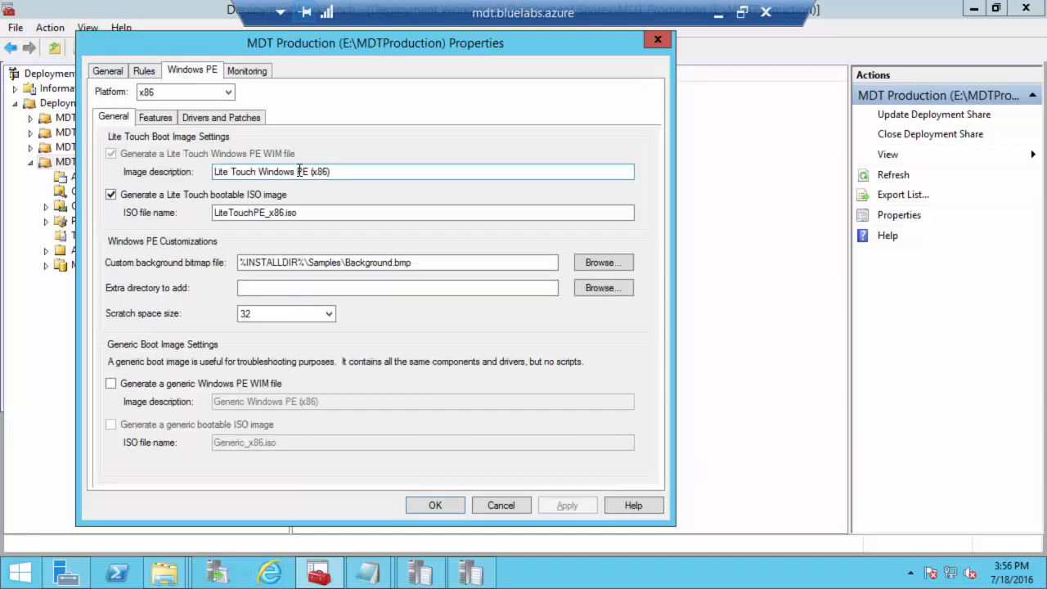
pyautogui.moveTo(307, 171); pyautogui.dragTo(135, 169)
pyautogui.click(261, 171)
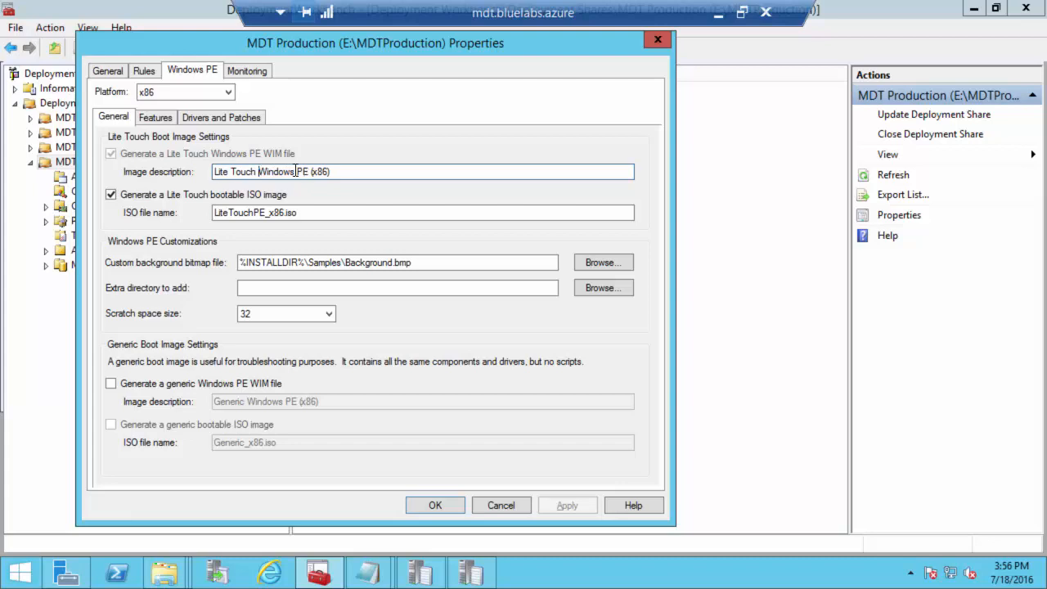
pyautogui.moveTo(260, 172); pyautogui.dragTo(189, 171)
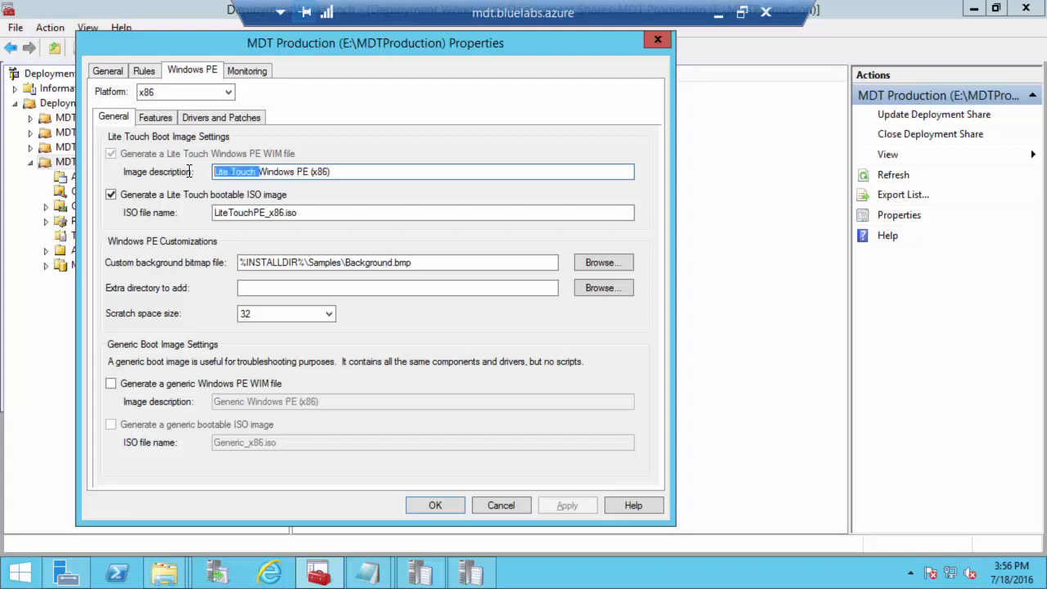
pyautogui.write('MDT Production')
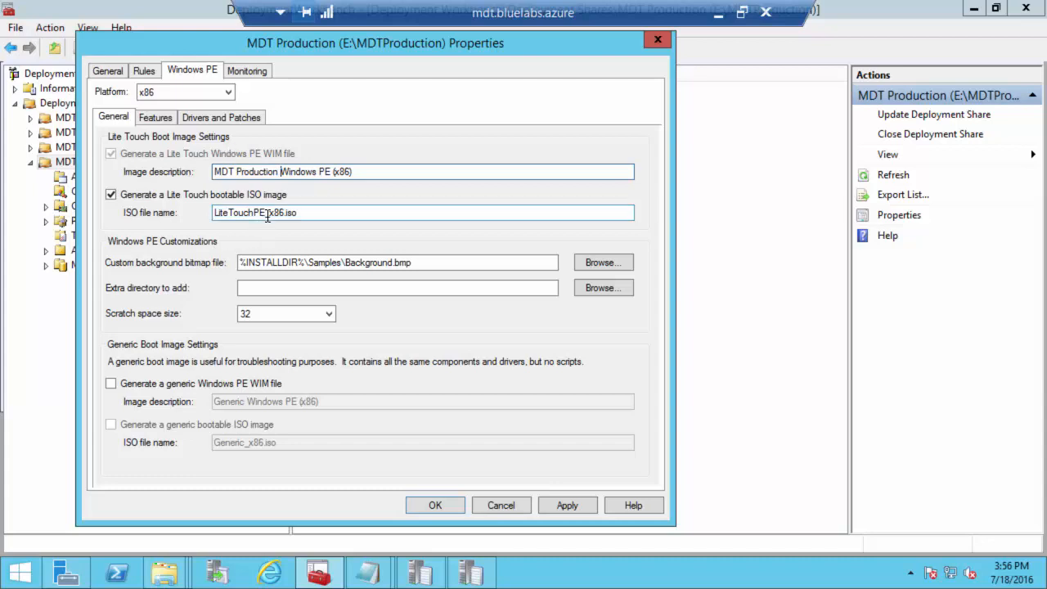
pyautogui.moveTo(255, 214); pyautogui.dragTo(161, 212)
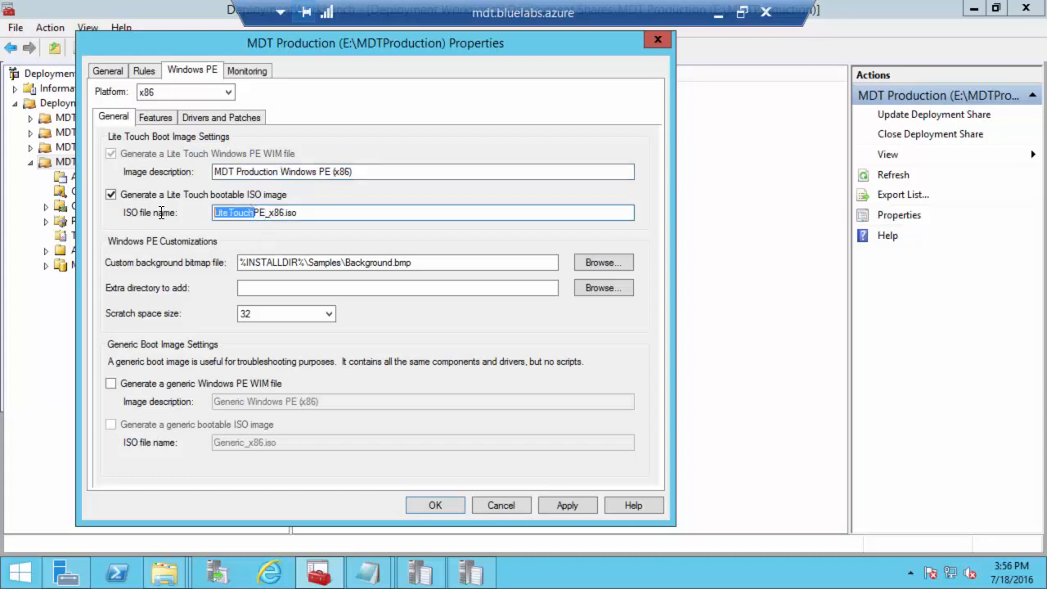
pyautogui.write('MDT Productio')
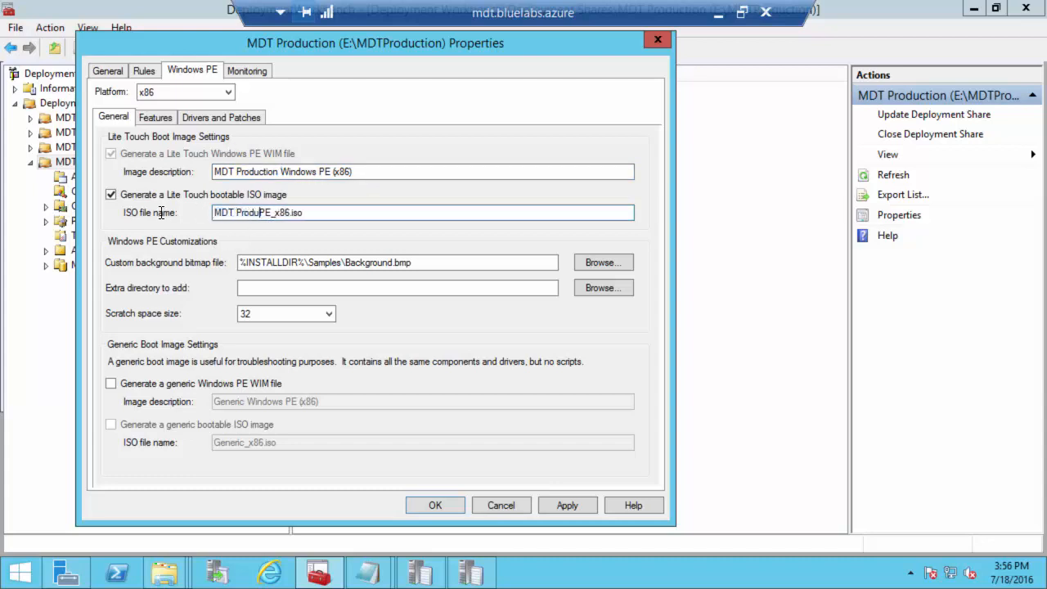
pyautogui.write('n')
pyautogui.press('Delete')
pyautogui.press('Delete')
# Step: Rename the x64 image description to MDT Production and its ISO to MDTProduction_x64.iso
pyautogui.click(176, 93)
pyautogui.click(153, 116)
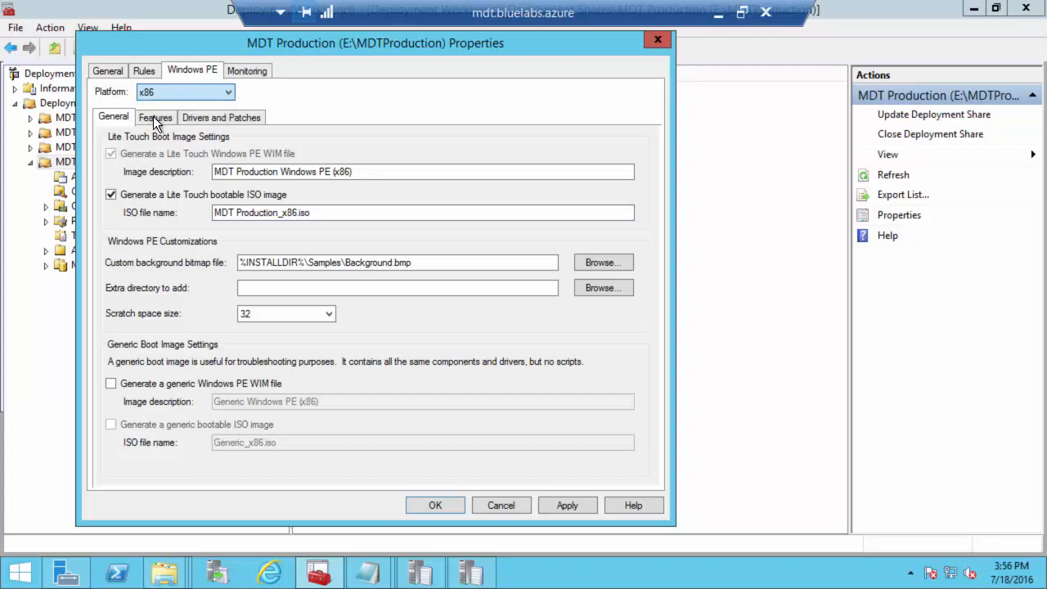
pyautogui.click(258, 172)
pyautogui.moveTo(258, 172); pyautogui.dragTo(155, 171)
pyautogui.write('MDT Production')
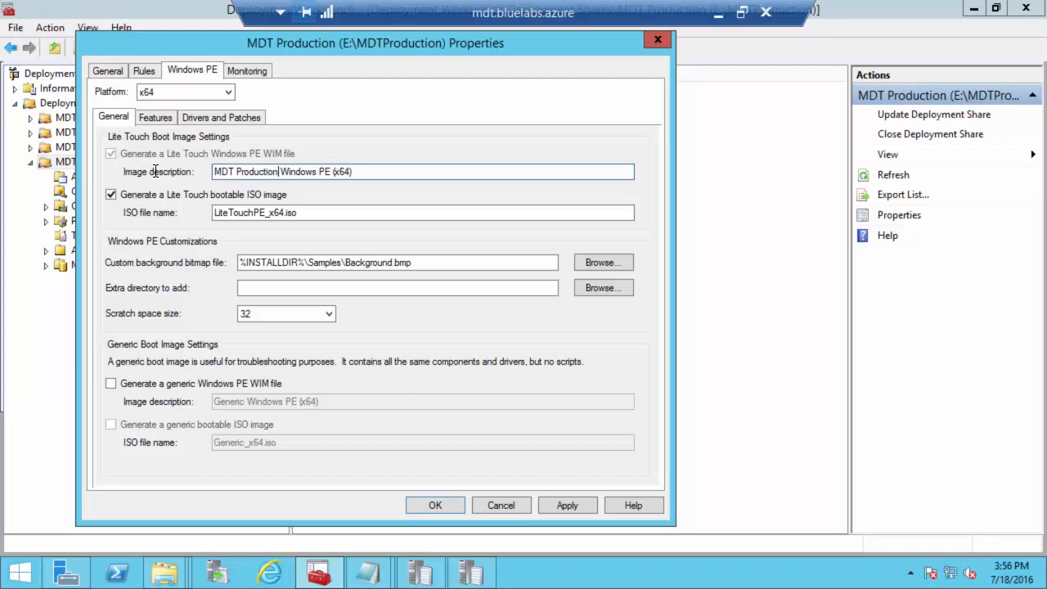
pyautogui.moveTo(266, 212); pyautogui.dragTo(166, 211)
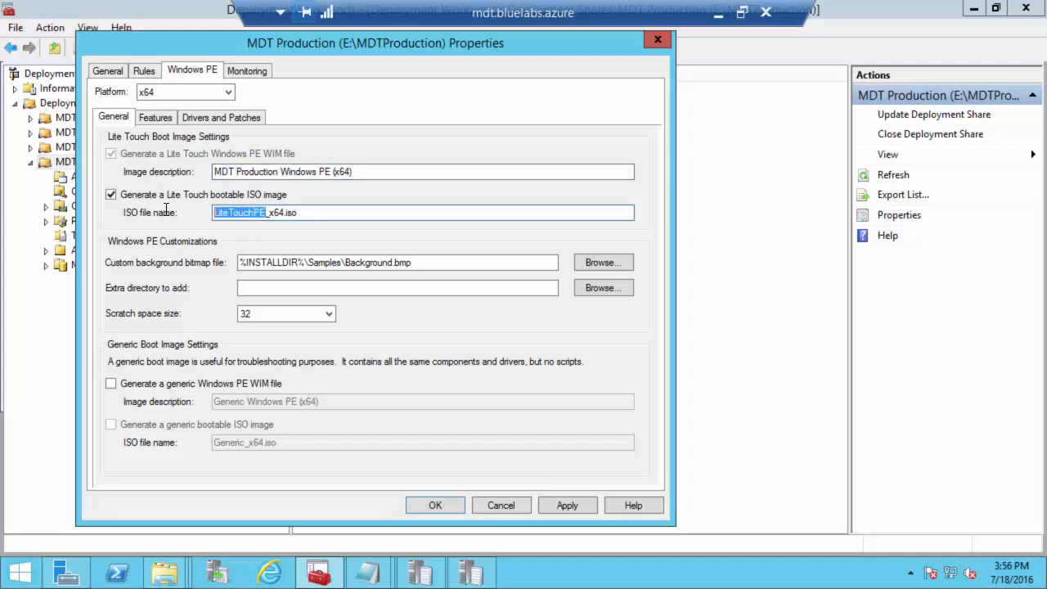
pyautogui.write('MDTProduction')
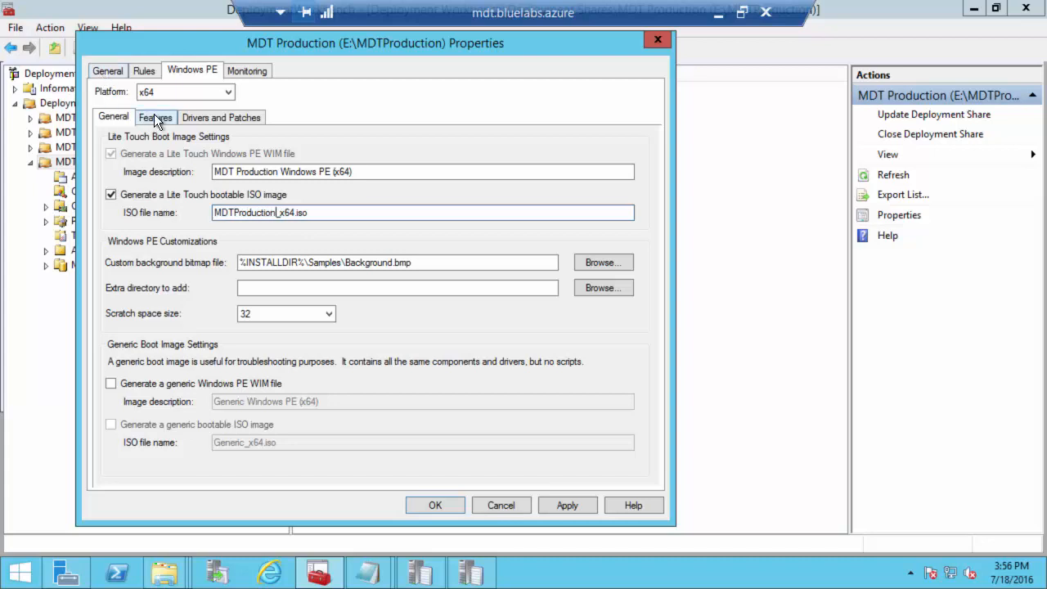
# Step: Set the x86 boot image's driver selection profile to WinPE x86 and apply
pyautogui.click(210, 117)
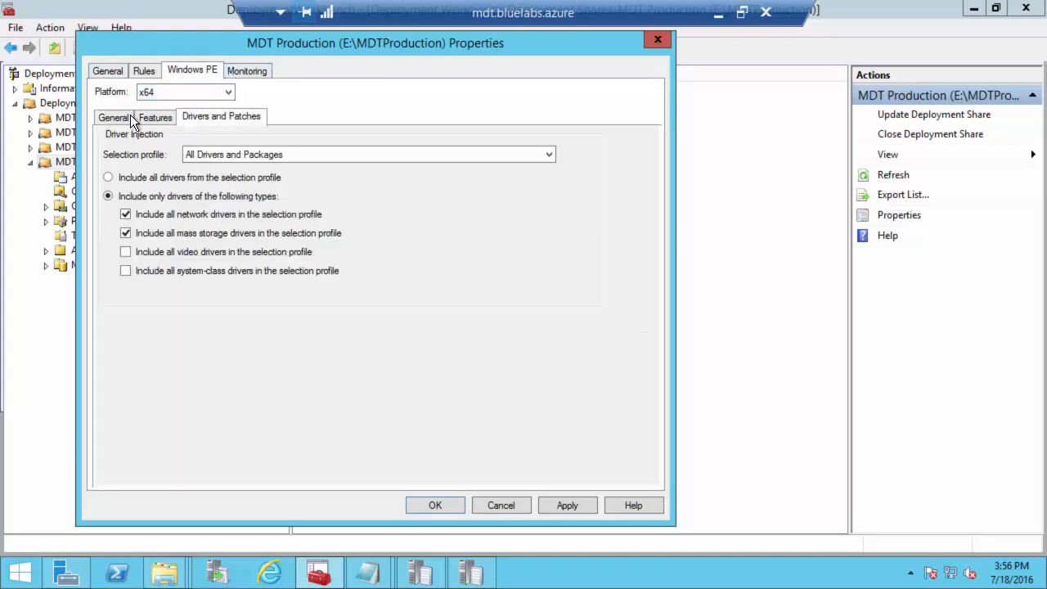
pyautogui.click(113, 118)
pyautogui.click(215, 92)
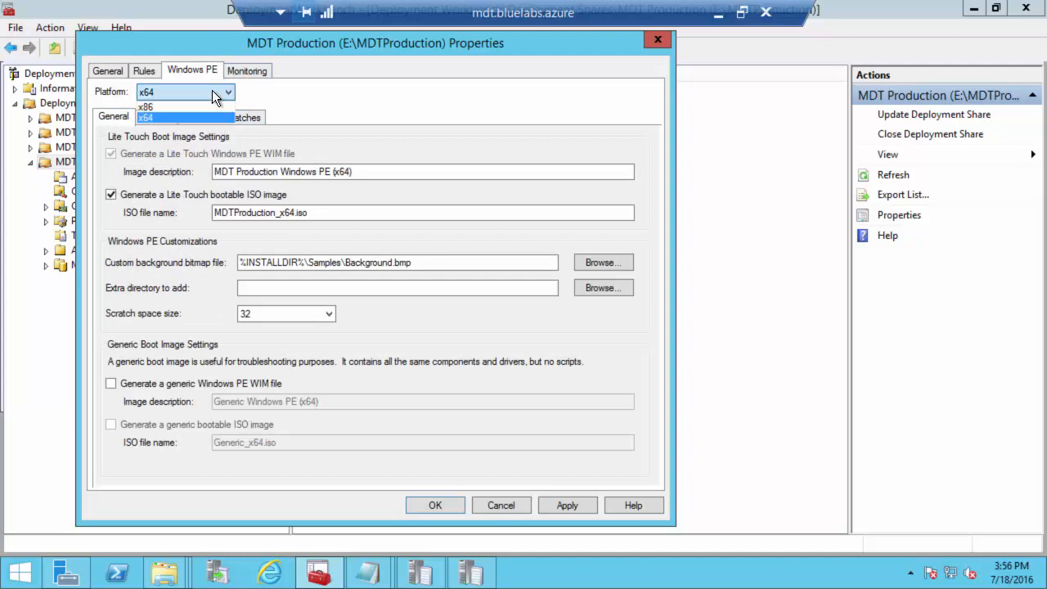
pyautogui.click(163, 101)
pyautogui.click(230, 121)
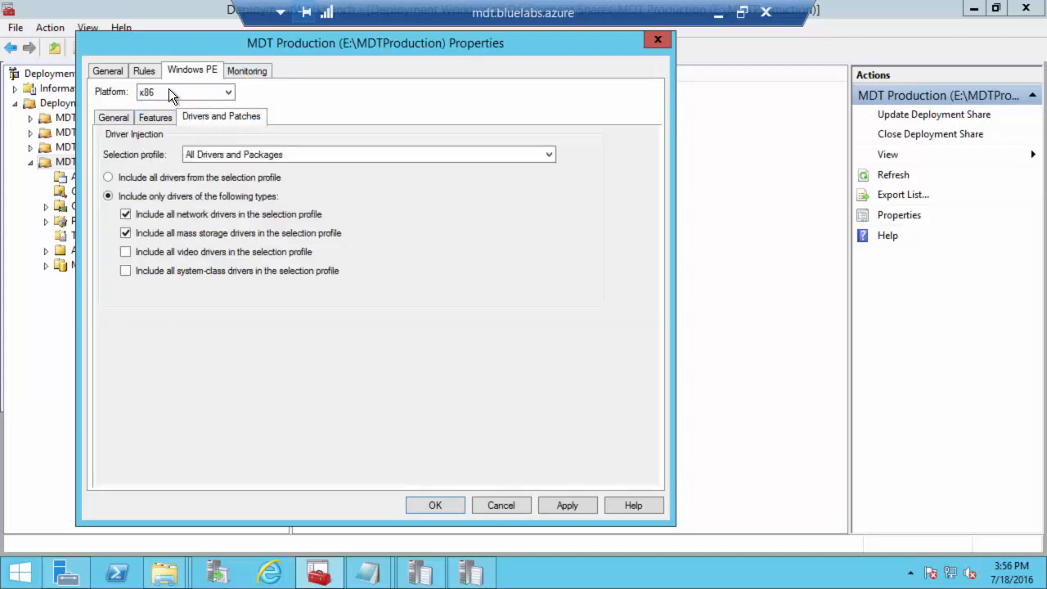
pyautogui.click(217, 154)
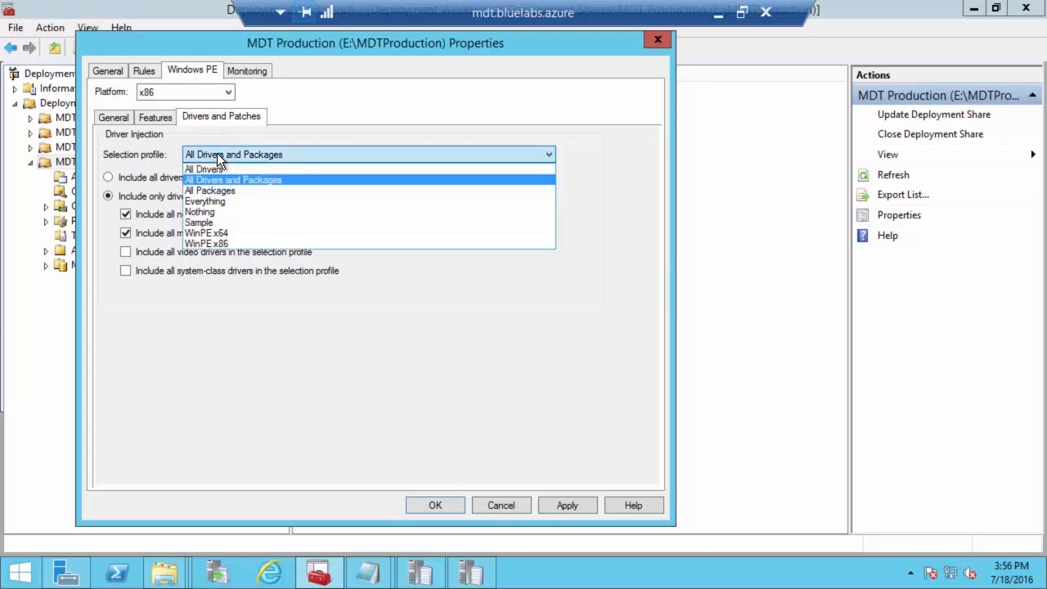
pyautogui.click(215, 244)
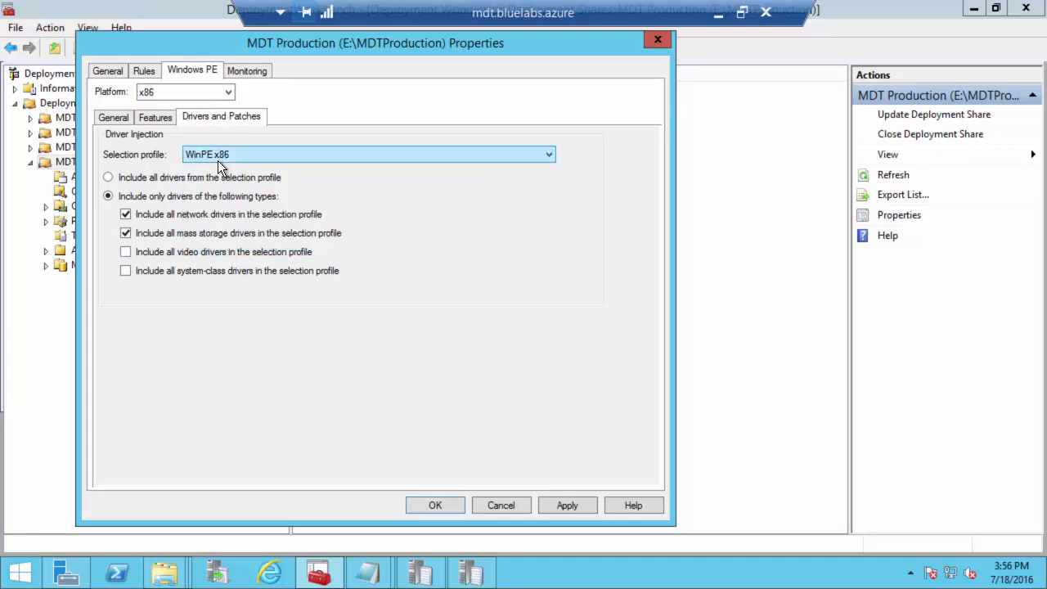
pyautogui.click(575, 501)
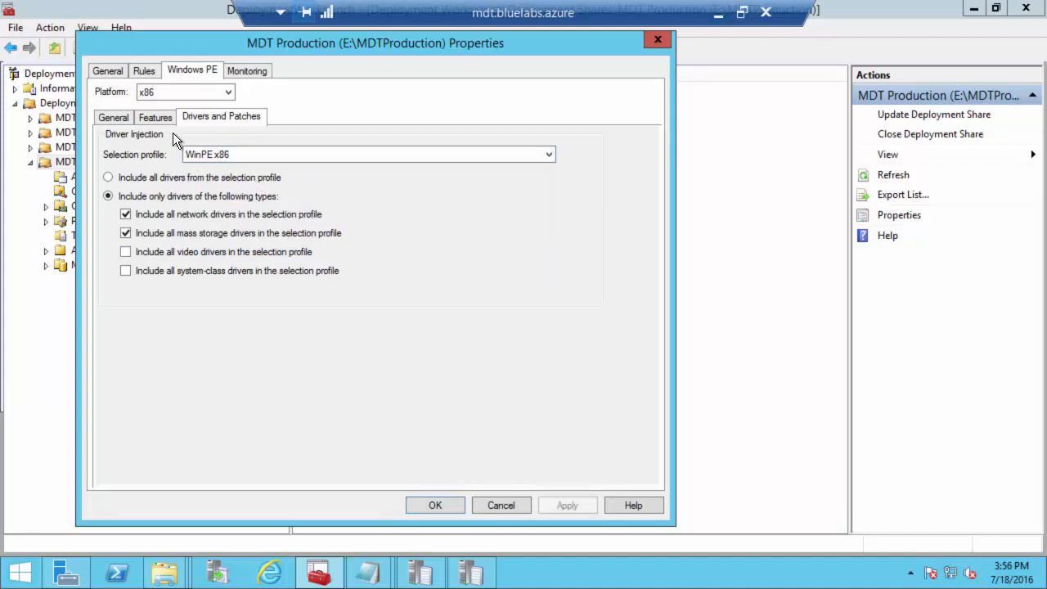
# Step: Set the x64 boot image's driver selection profile to WinPE x64
pyautogui.click(168, 91)
pyautogui.click(155, 117)
pyautogui.click(224, 155)
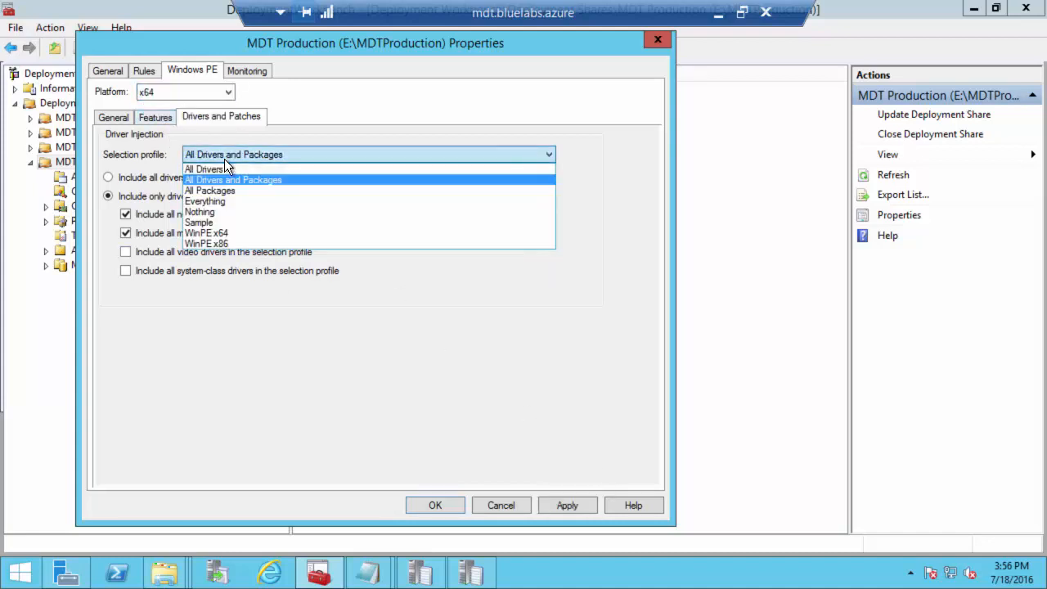
pyautogui.click(212, 235)
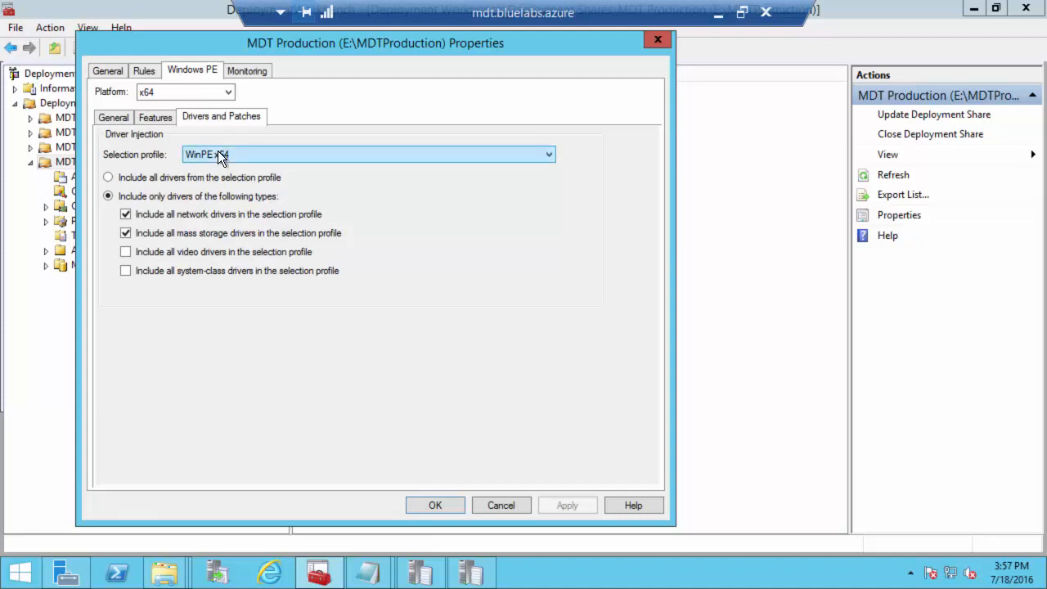
pyautogui.click(150, 118)
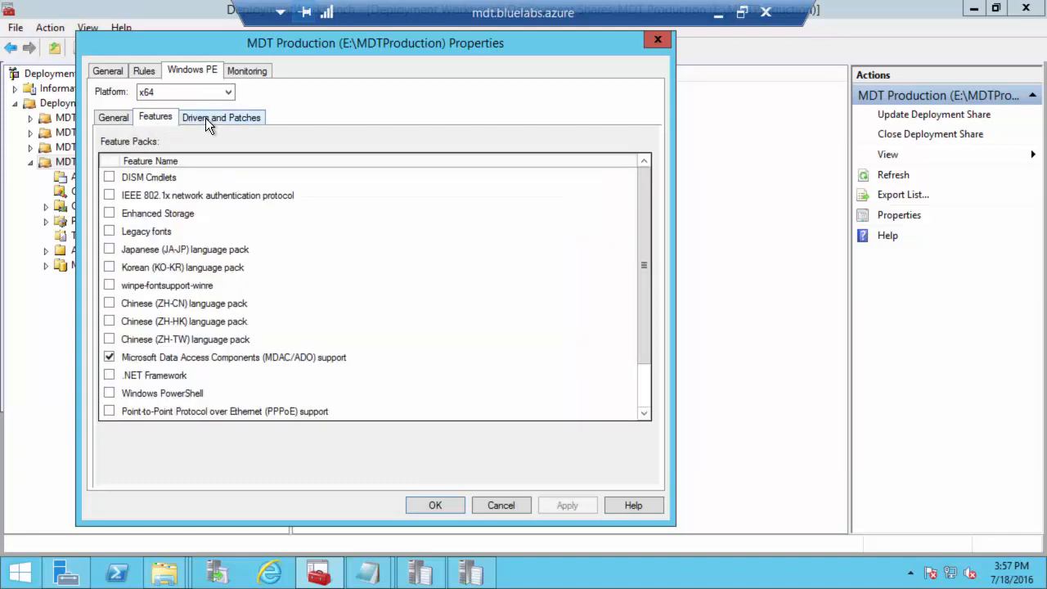
pyautogui.click(207, 115)
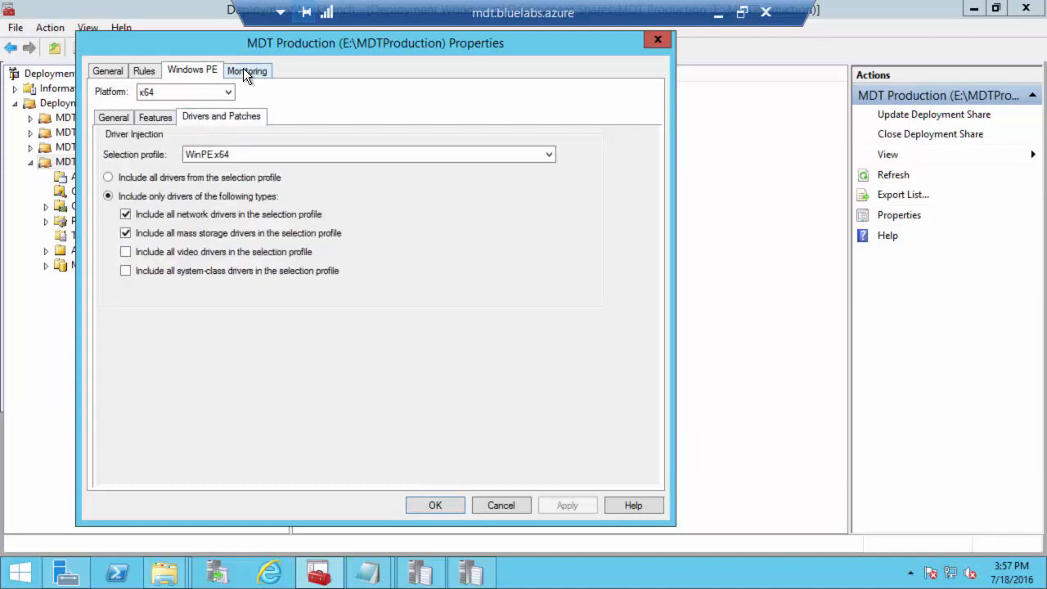
# Step: Enable monitoring for the MDT Production deployment share and apply
pyautogui.click(243, 71)
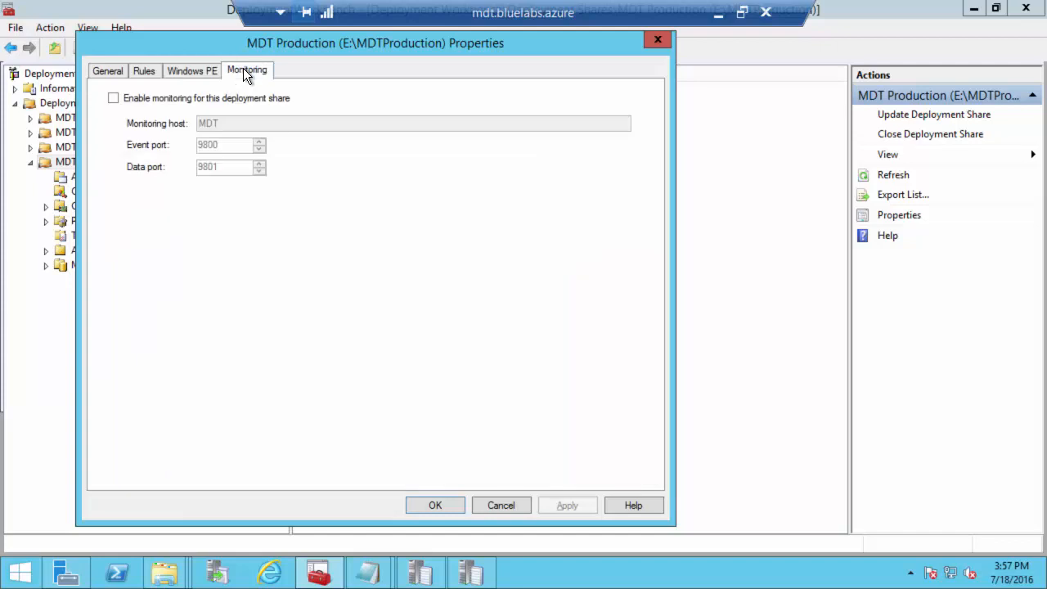
pyautogui.click(141, 98)
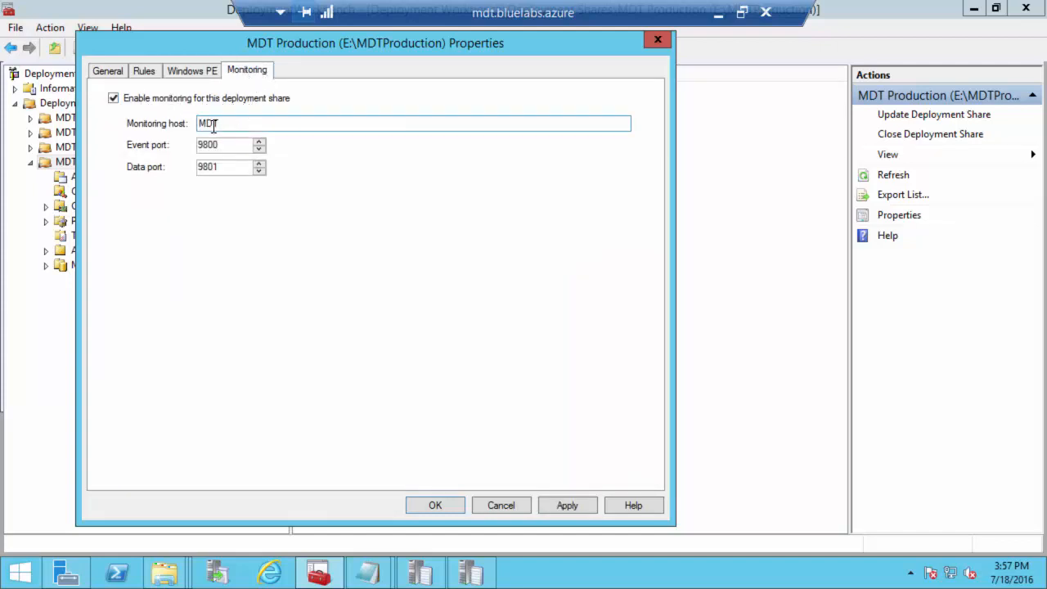
pyautogui.click(568, 506)
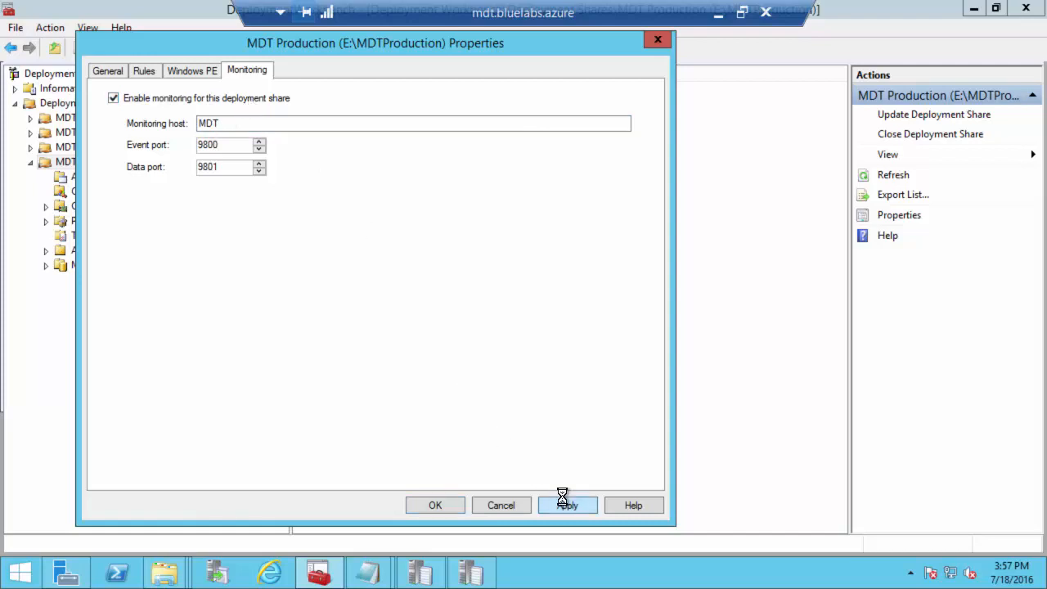
pyautogui.click(145, 71)
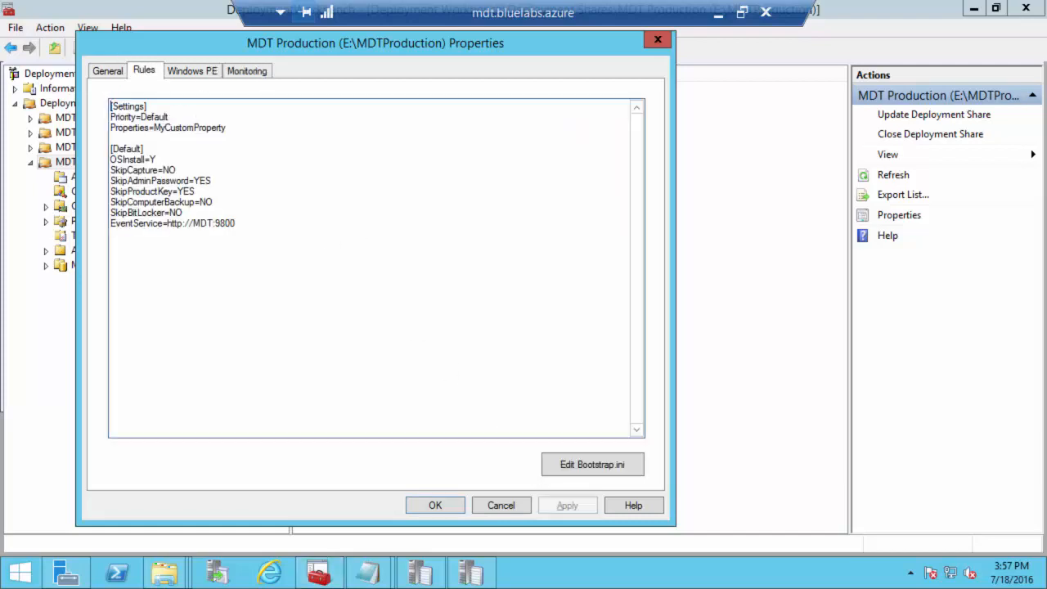
pyautogui.click(190, 211)
pyautogui.press('Return')
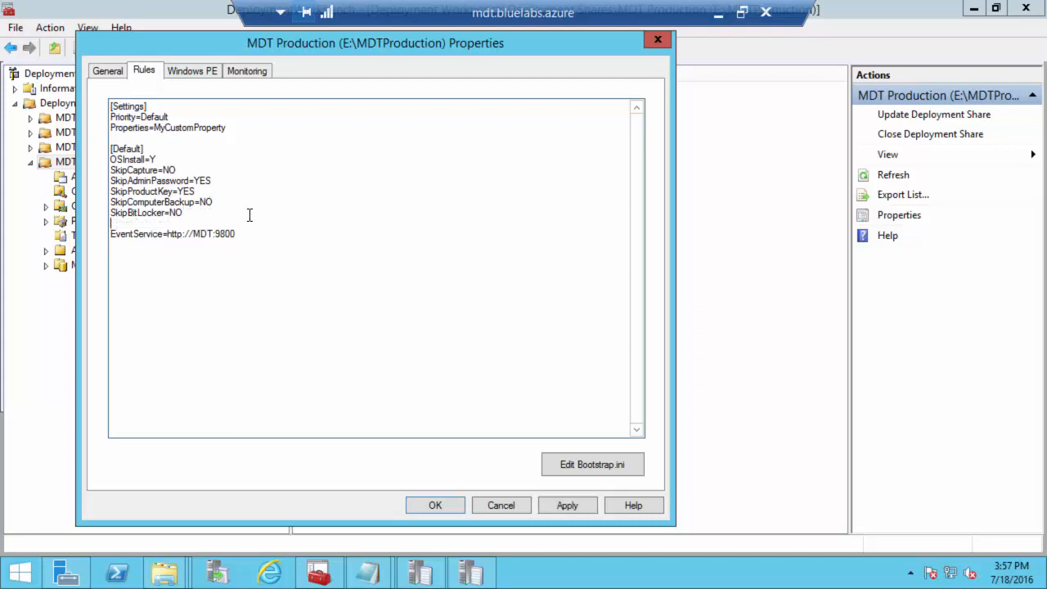
pyautogui.write('WSUSServer=http:')
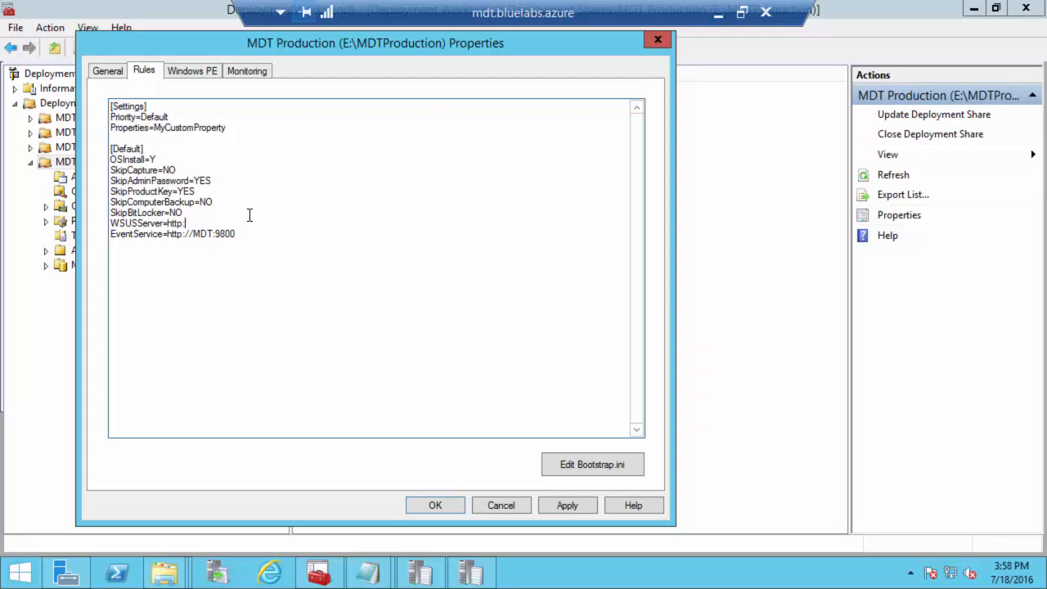
pyautogui.write('//mdt.bluelabs.azure:8530')
pyautogui.click(575, 504)
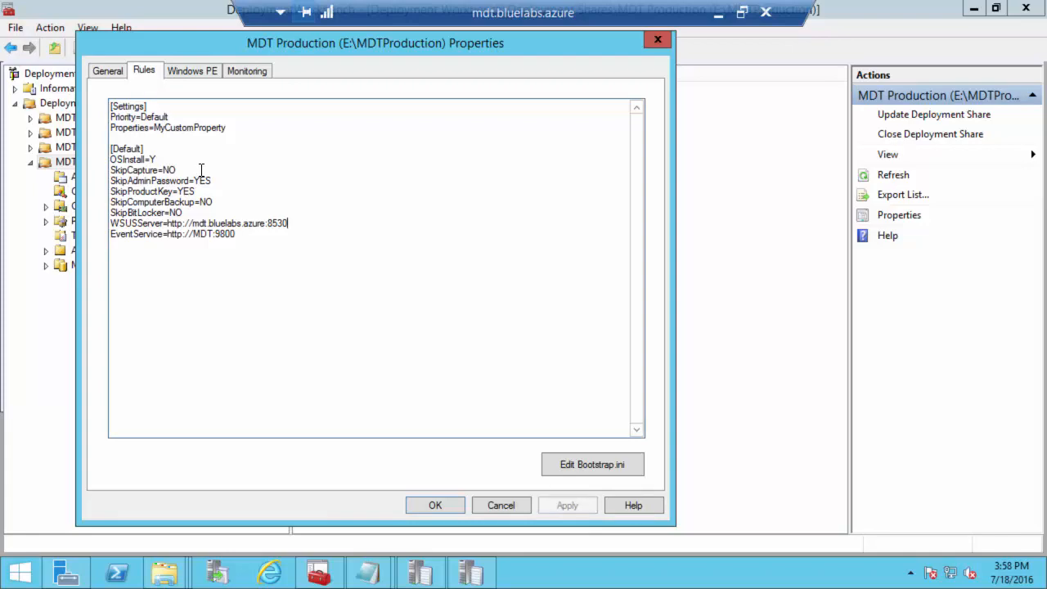
pyautogui.click(719, 12)
pyautogui.scroll(-3, 431, 307)
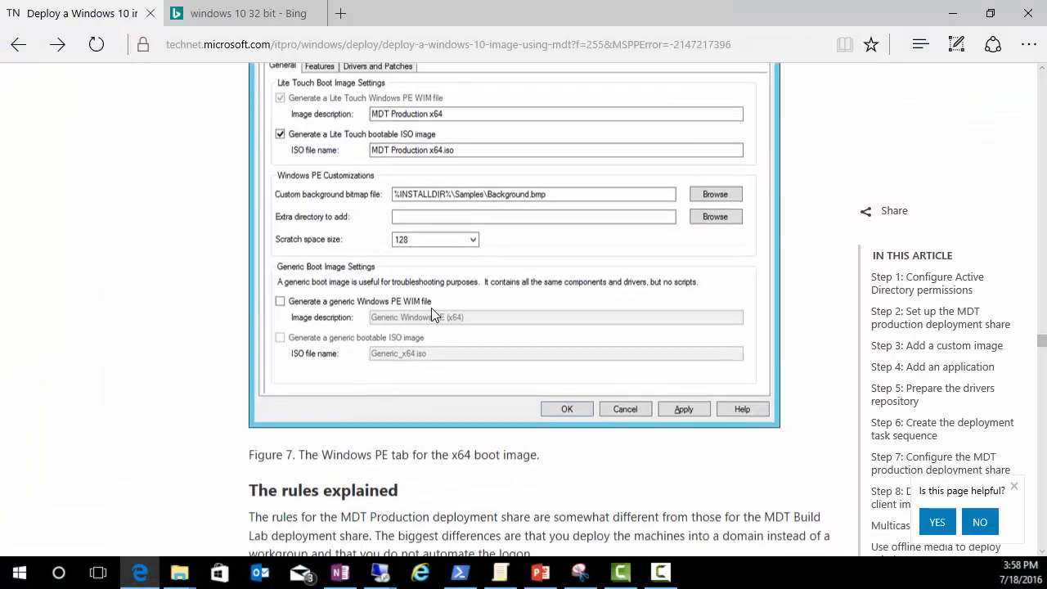
pyautogui.scroll(-15, 431, 308)
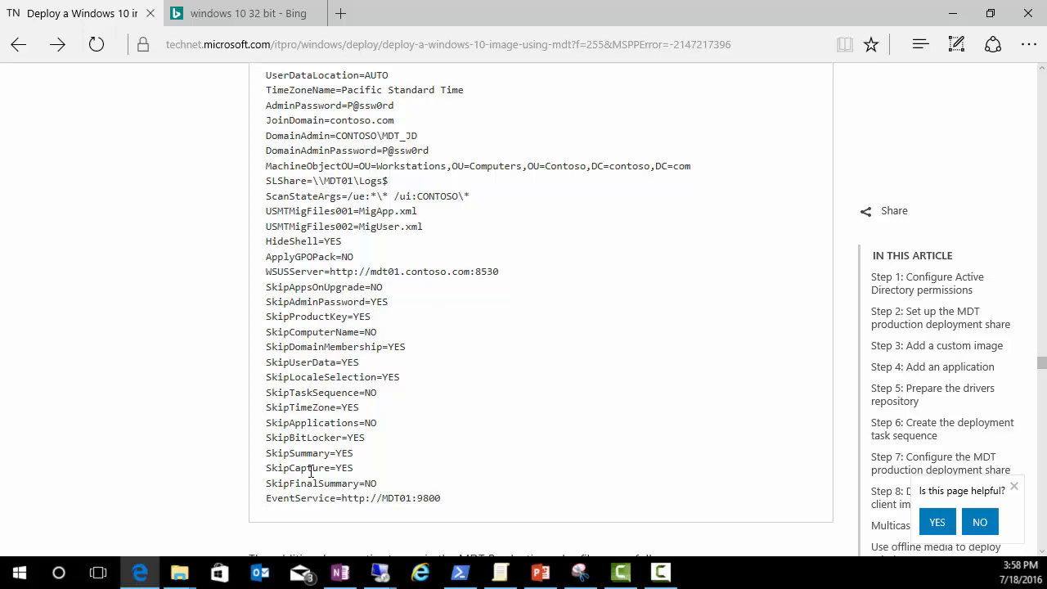
pyautogui.scroll(2, 338, 403)
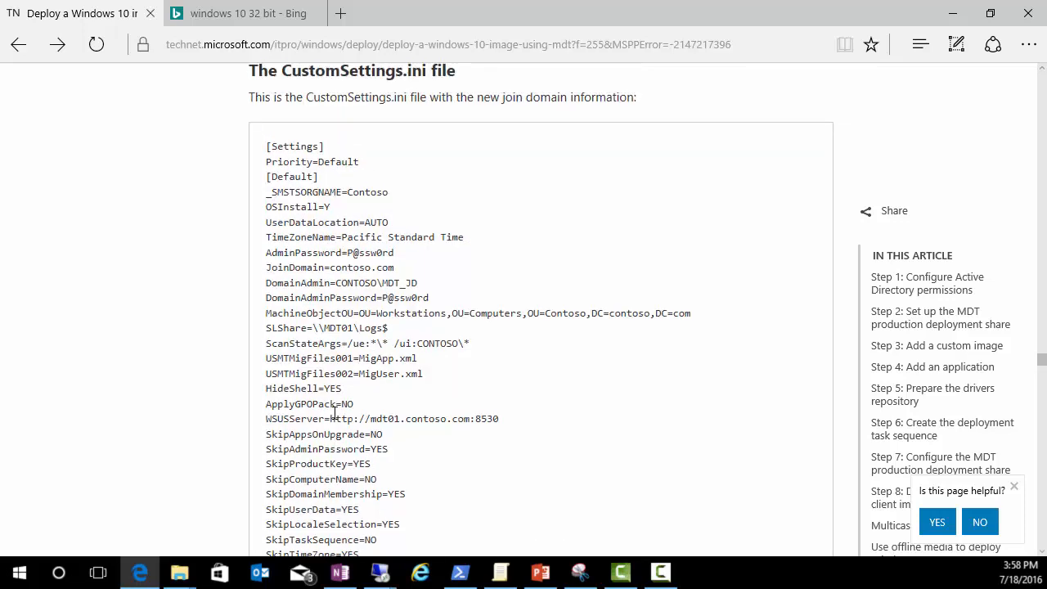
pyautogui.scroll(-2, 335, 412)
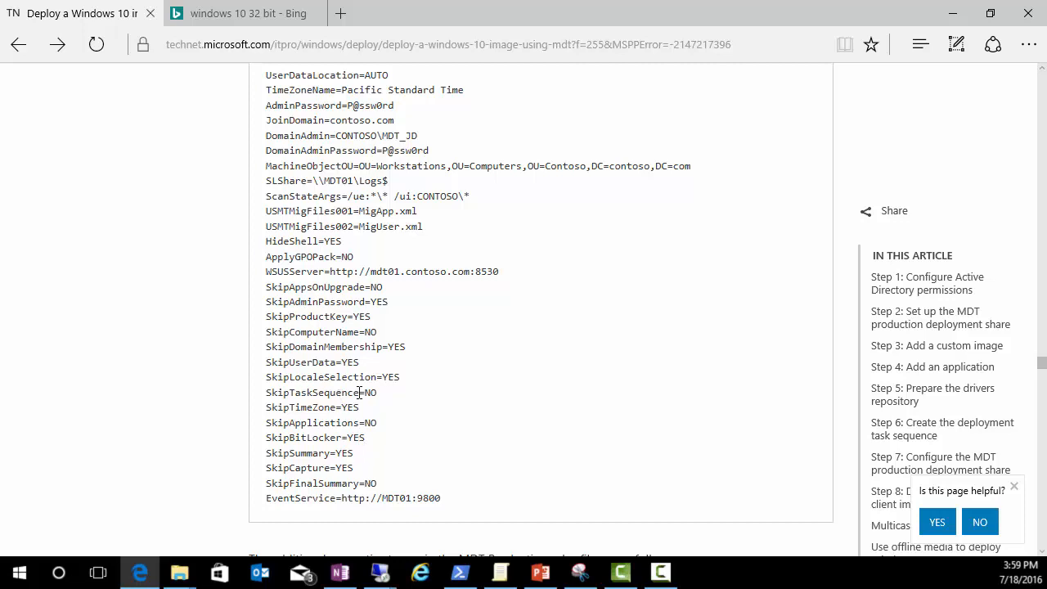
pyautogui.hotkey('alt', 'Tab')
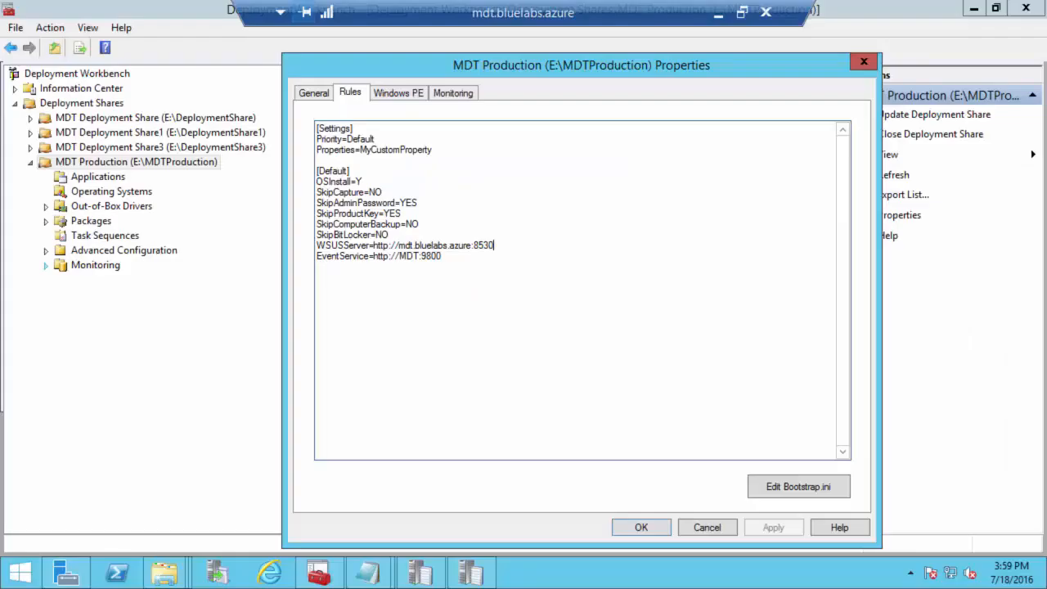
# Step: Save the MDT Production share properties and return to the article's Add DaRT 10 section
pyautogui.click(627, 528)
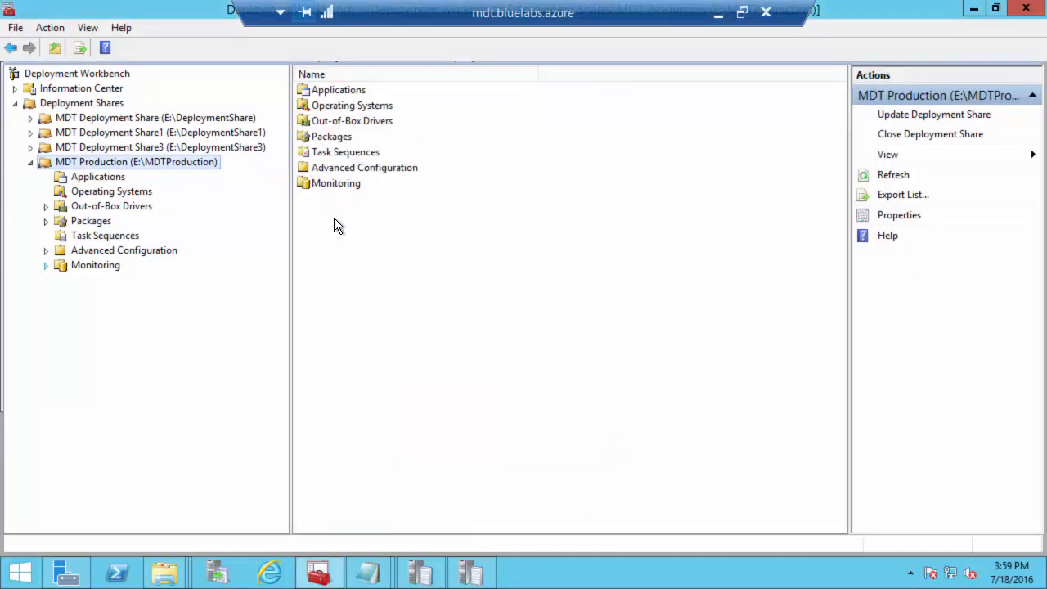
pyautogui.hotkey('alt', 'Tab')
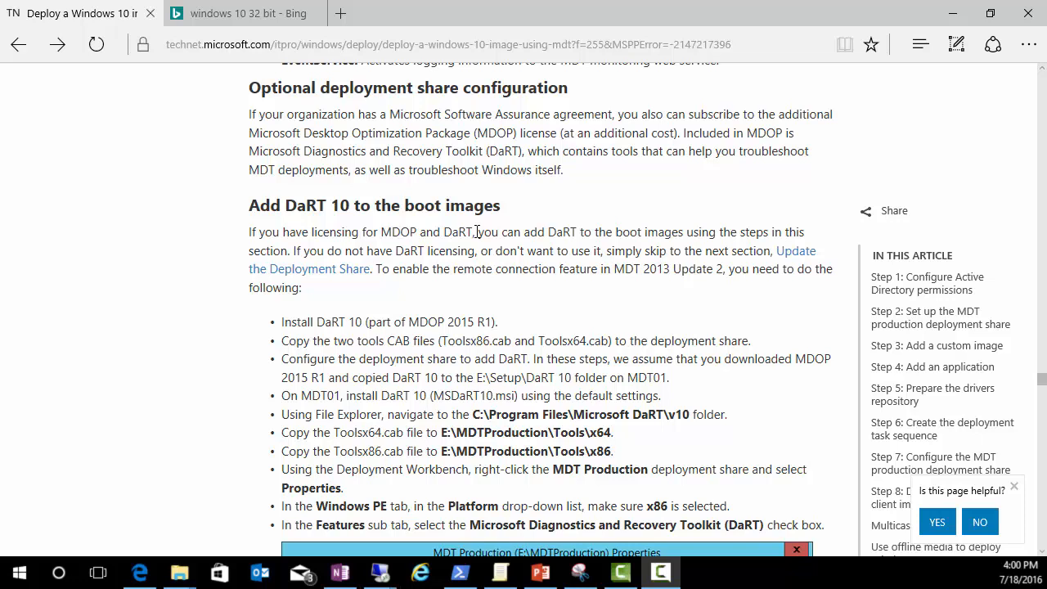
# Step: Scroll the TechNet article past the DaRT settings to 'Update the deployment share' and Step 8
pyautogui.scroll(-1, 477, 278)
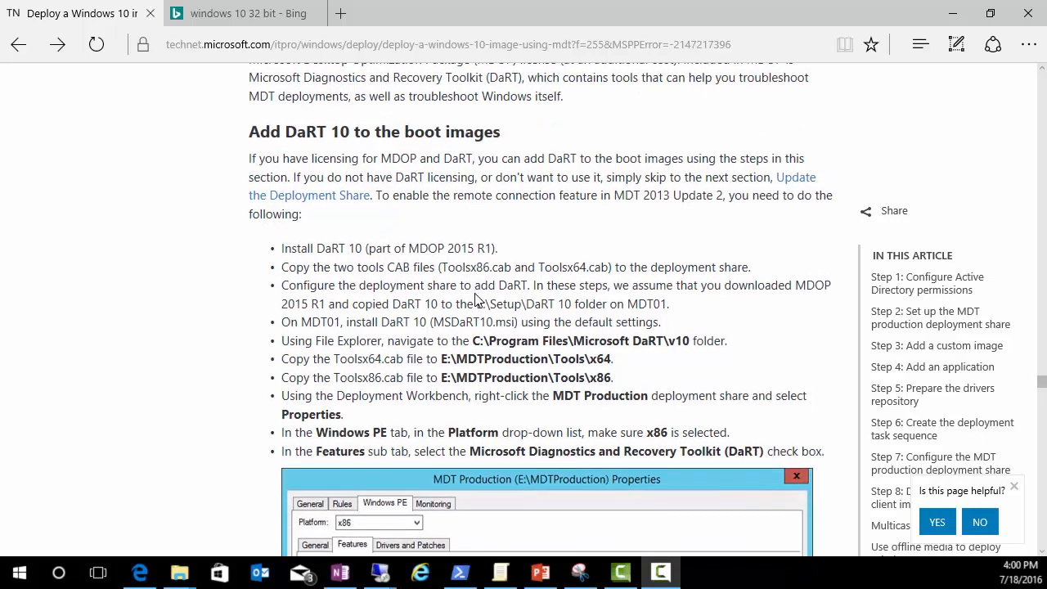
pyautogui.scroll(-1, 448, 244)
pyautogui.scroll(-1, 452, 209)
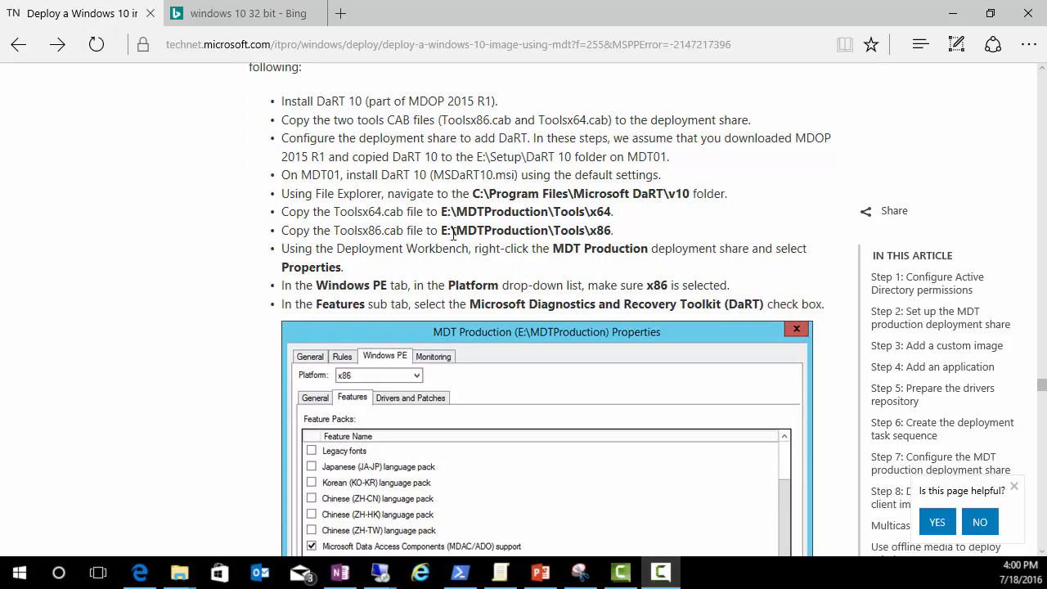
pyautogui.scroll(1, 453, 209)
pyautogui.scroll(-2, 450, 210)
pyautogui.scroll(-5, 446, 260)
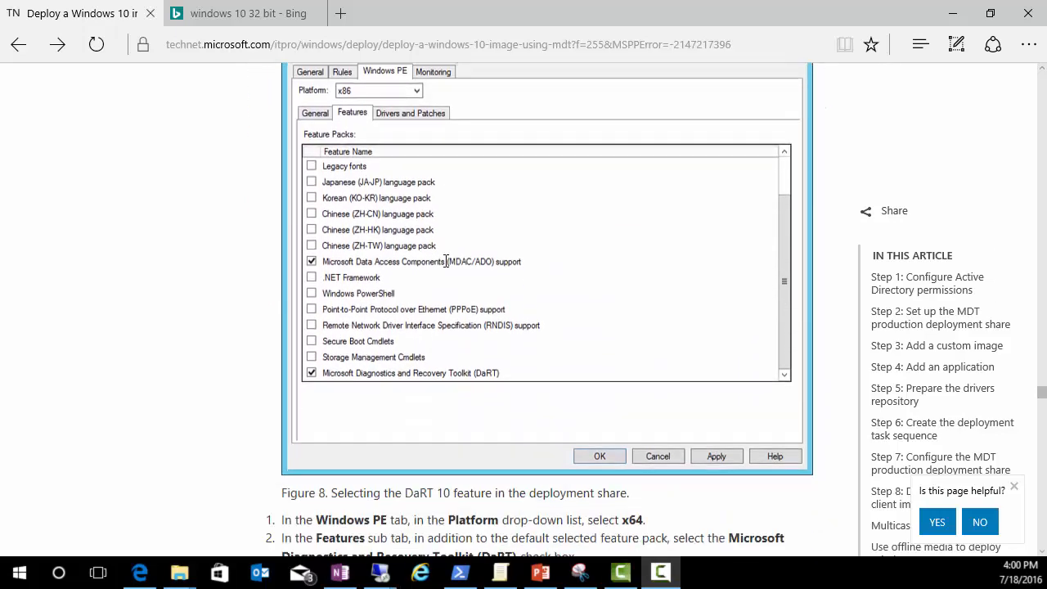
pyautogui.scroll(-3, 444, 260)
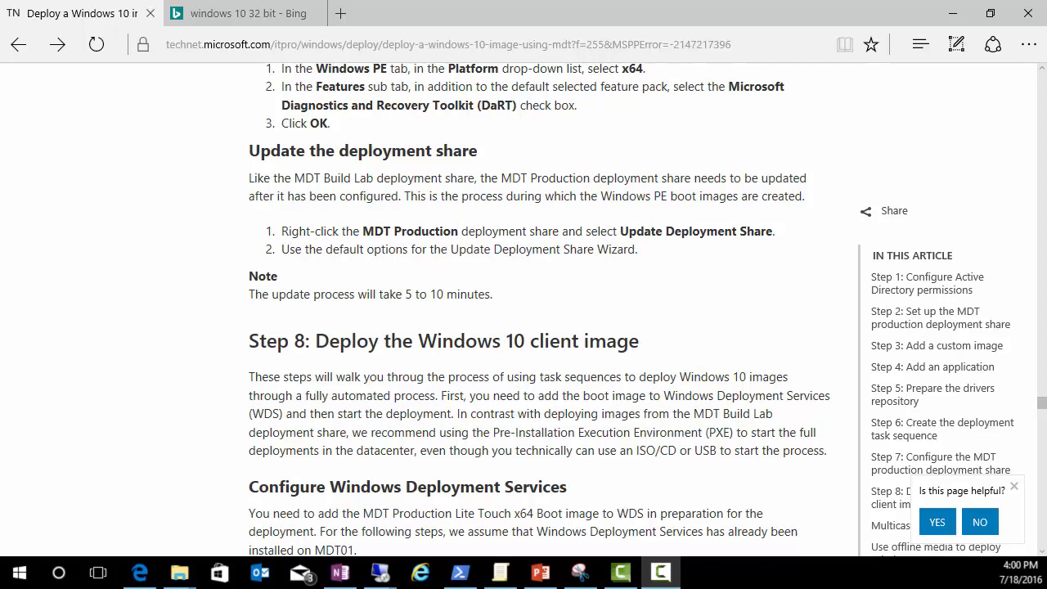
pyautogui.scroll(-1, 281, 172)
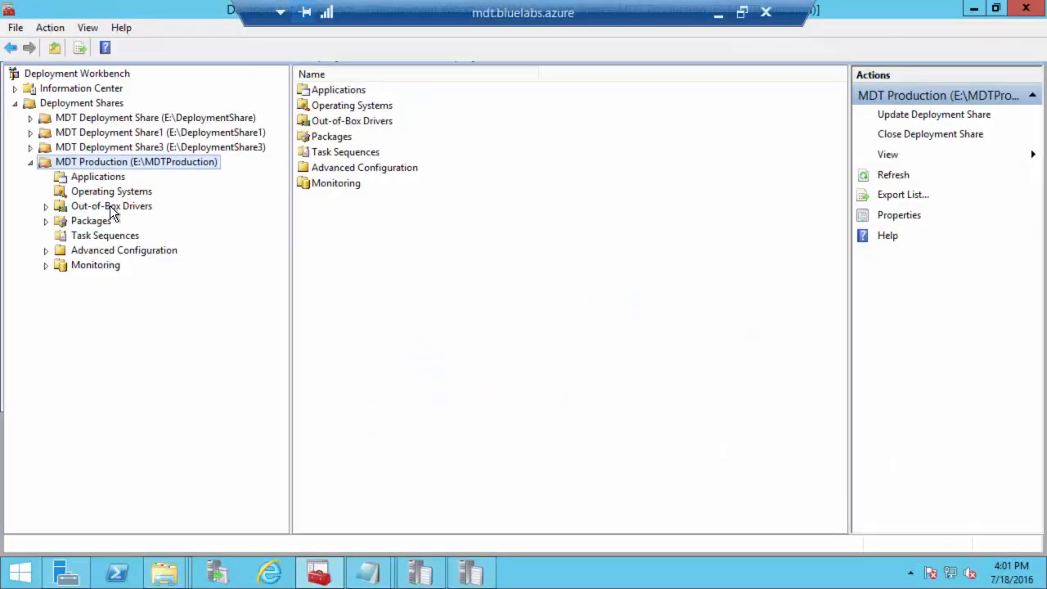
# Step: Update the MDT Production deployment share with default options, generating the x64 boot image
pyautogui.rightClick(110, 162)
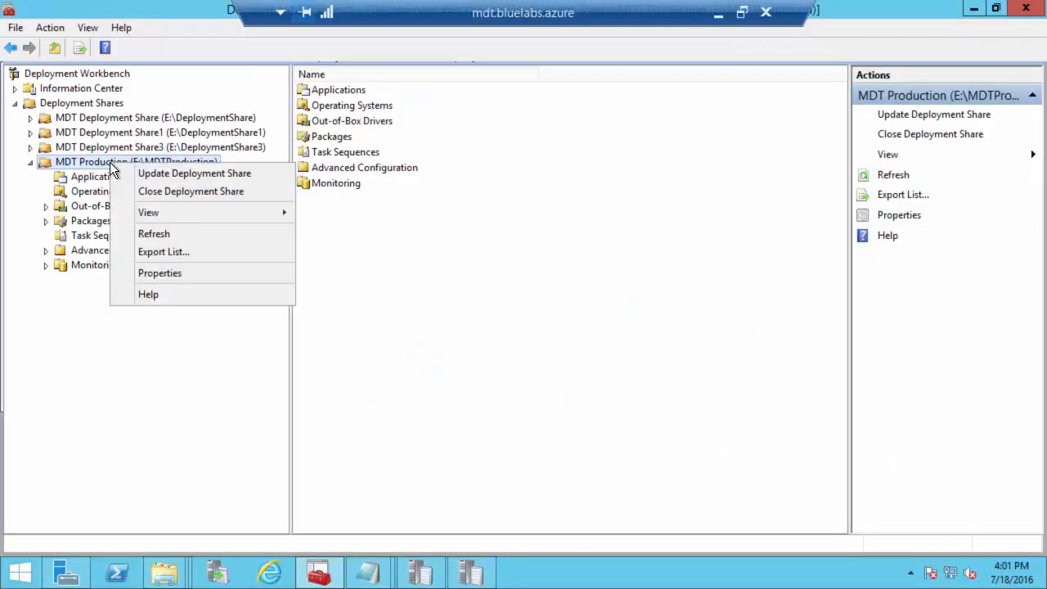
pyautogui.click(149, 175)
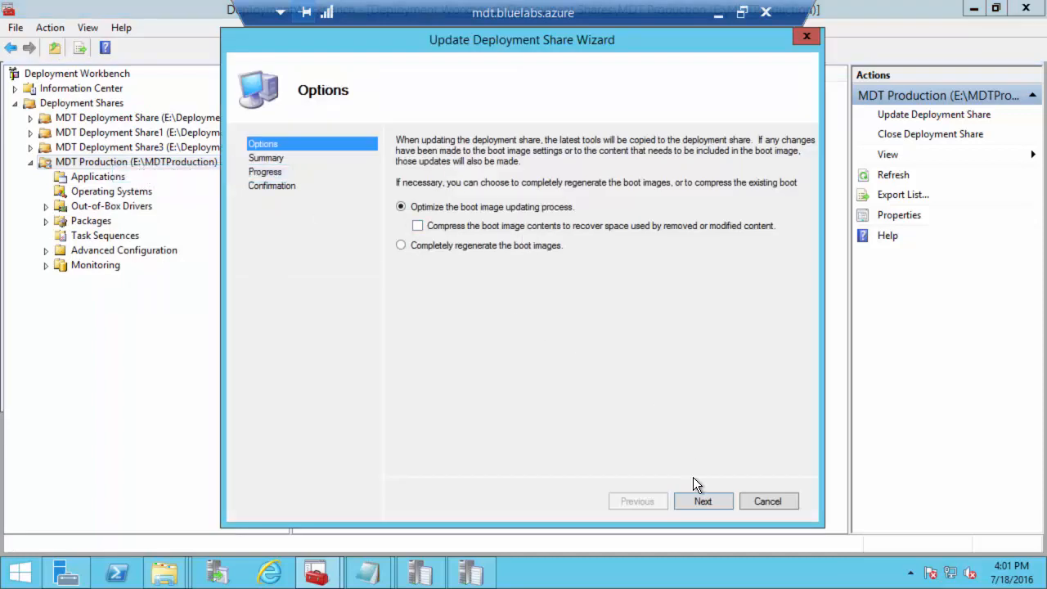
pyautogui.click(702, 502)
pyautogui.click(701, 500)
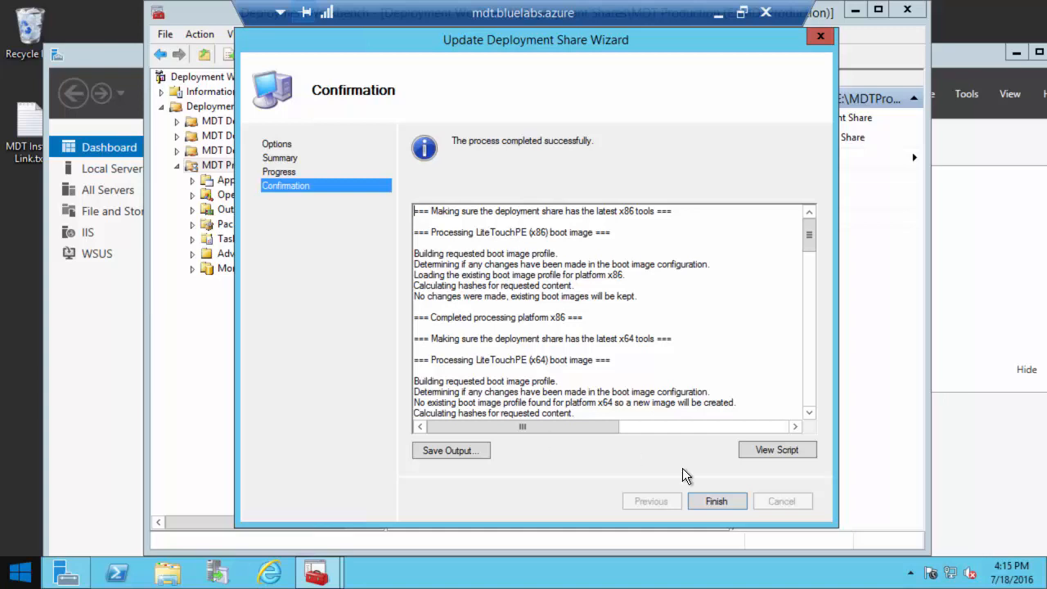
pyautogui.click(714, 501)
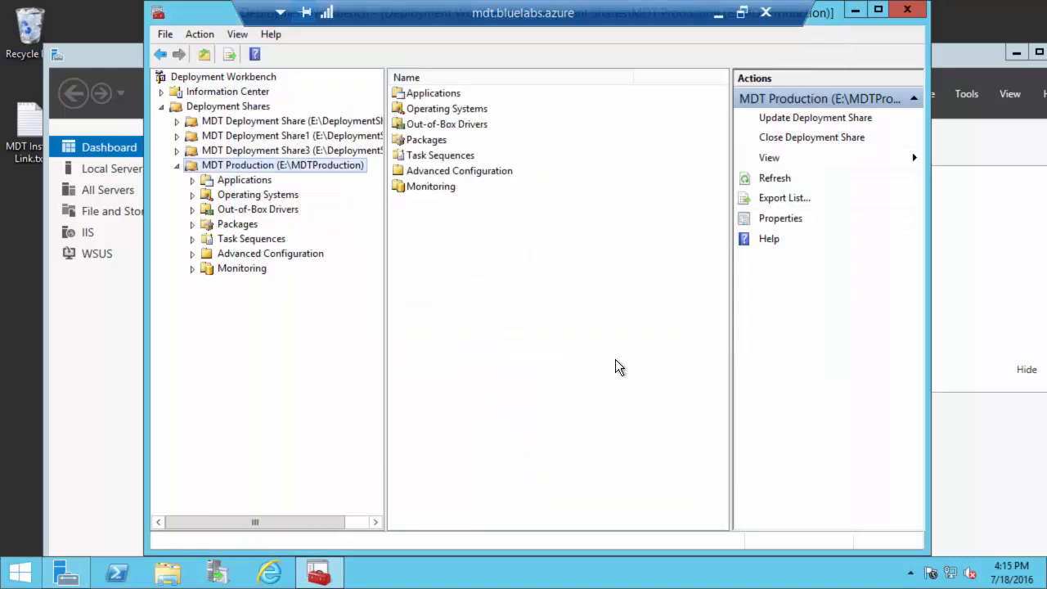
# Step: Minimize the remote session and scroll the article to Configure Windows Deployment Services
pyautogui.click(717, 13)
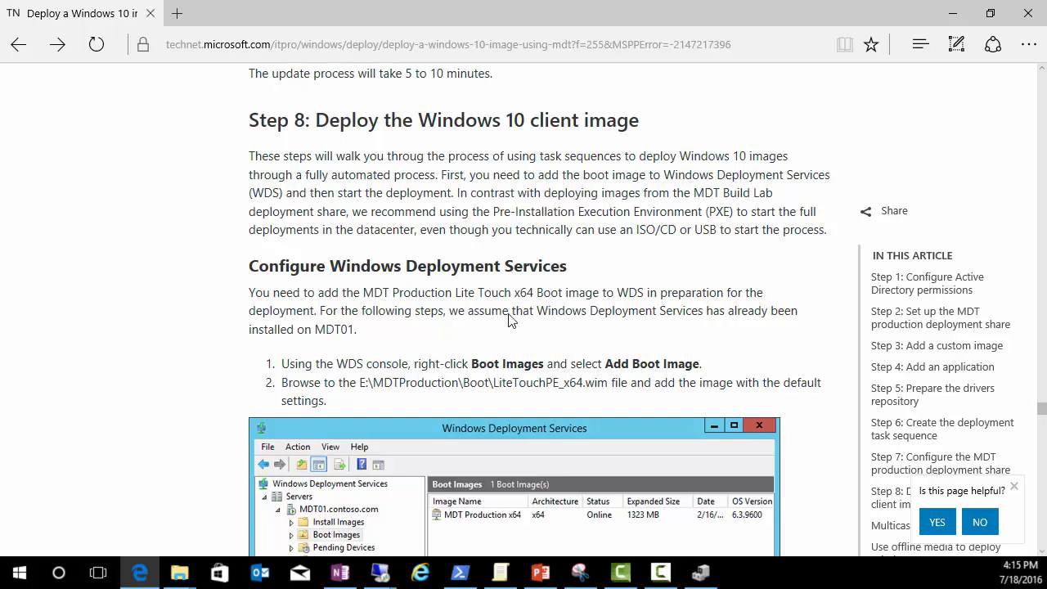
pyautogui.scroll(-1, 513, 328)
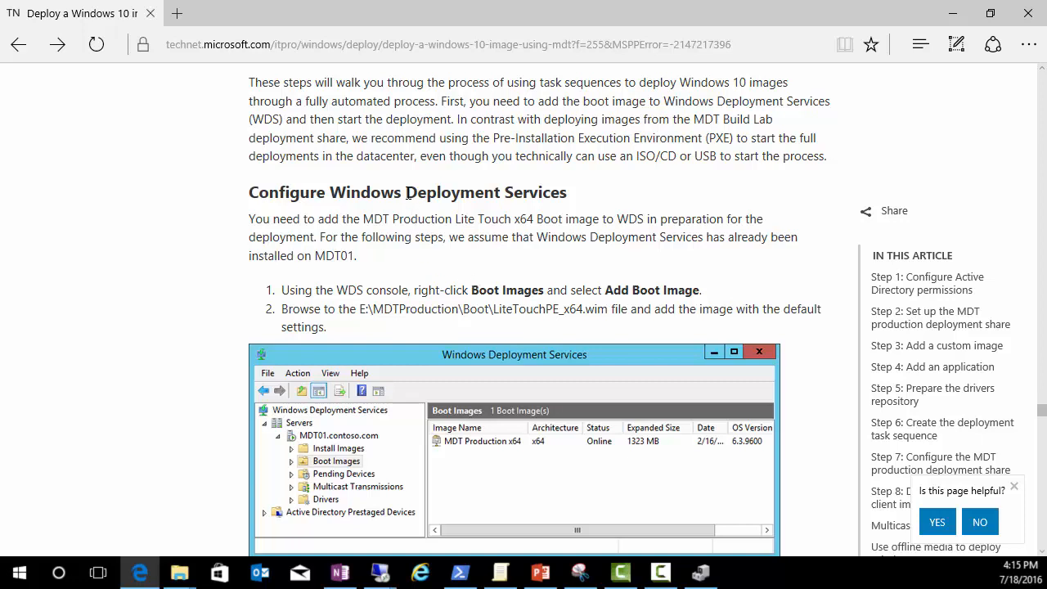
pyautogui.scroll(-1, 409, 275)
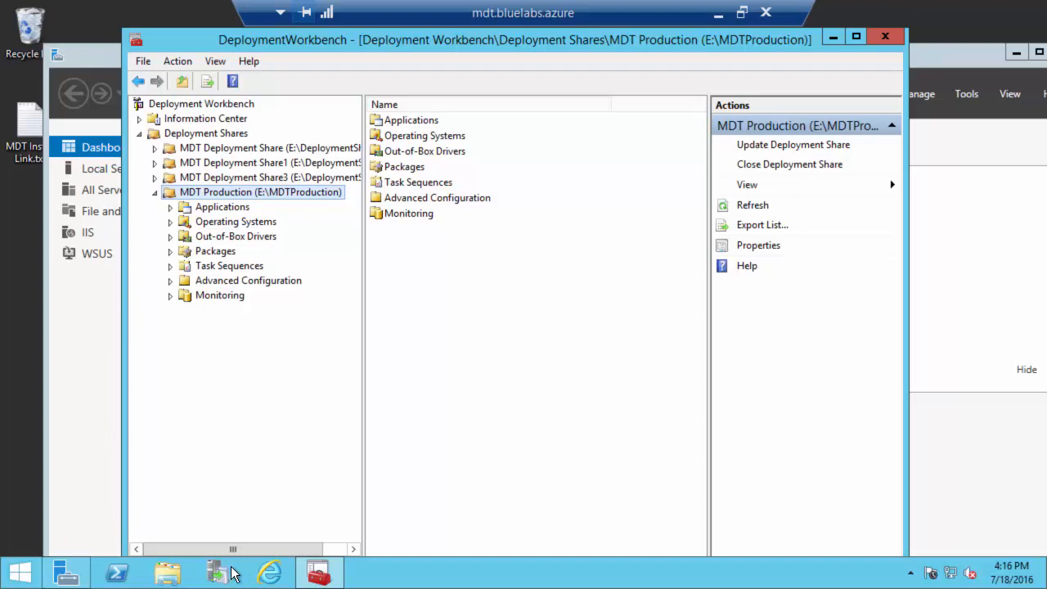
# Step: Start a role-based Add Roles and Features installation targeting the local server
pyautogui.click(78, 376)
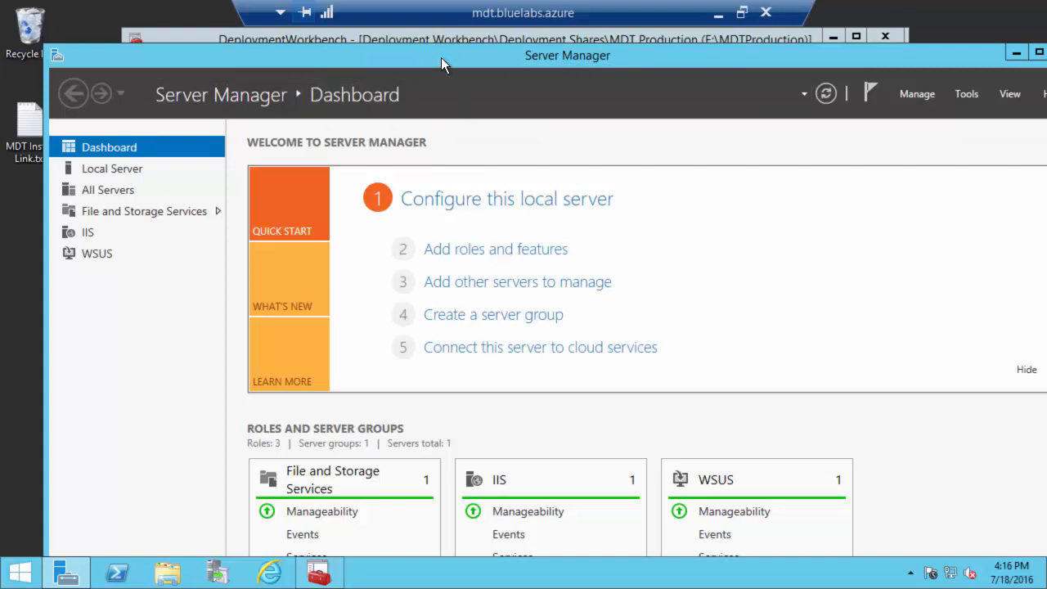
pyautogui.click(477, 250)
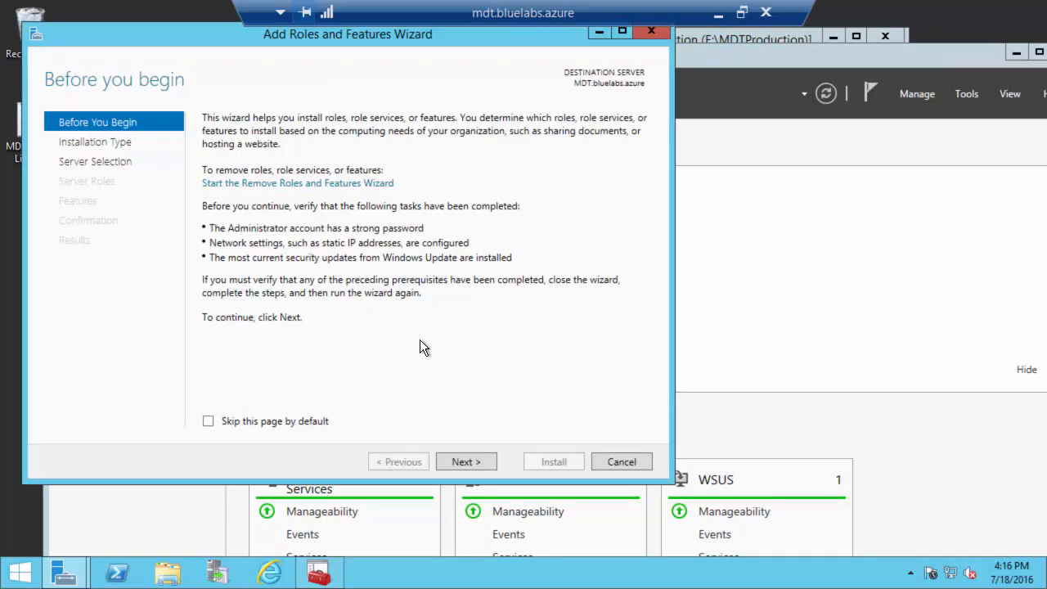
pyautogui.click(466, 462)
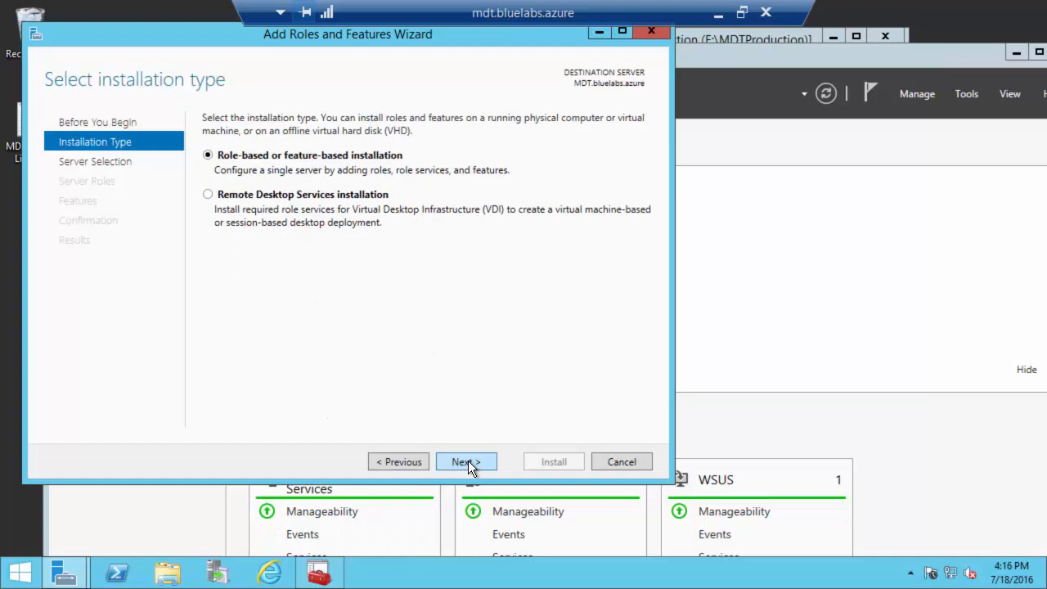
pyautogui.click(466, 462)
pyautogui.click(484, 456)
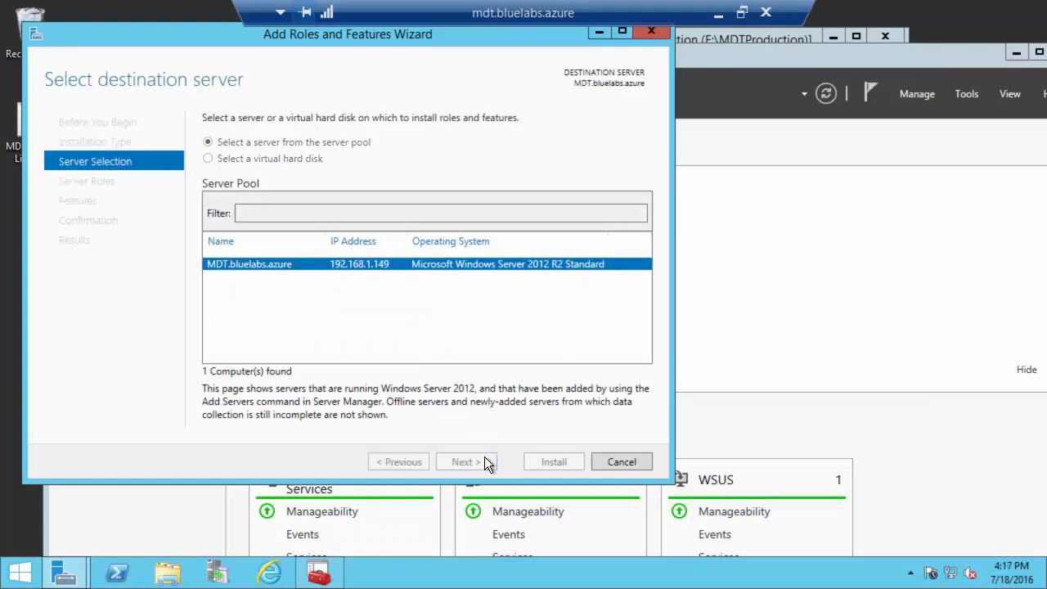
# Step: Install the Windows Deployment Services role with Deployment Server and Transport Server
pyautogui.moveTo(458, 223); pyautogui.dragTo(465, 316)
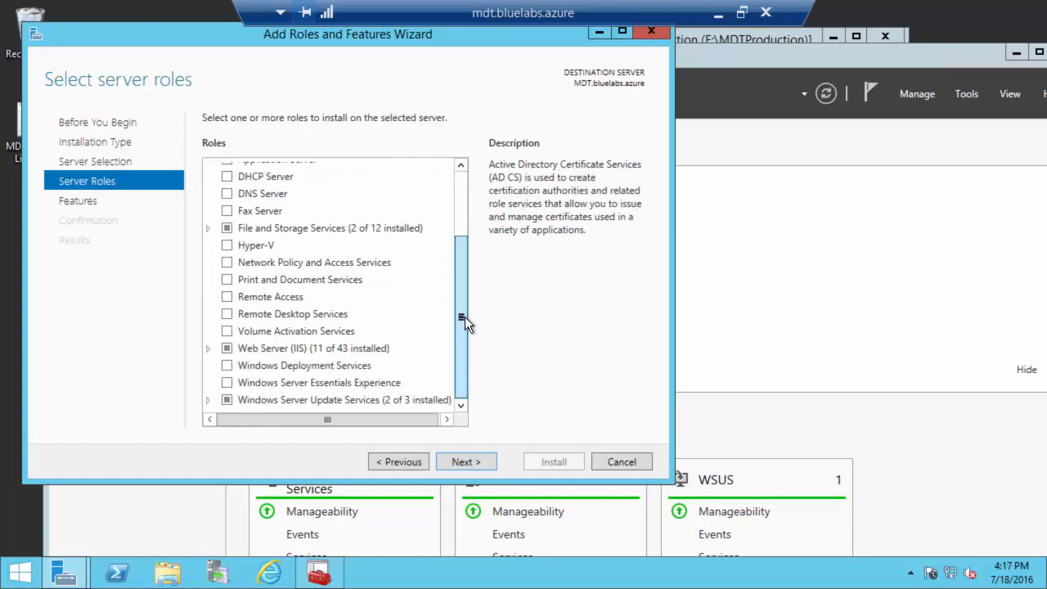
pyautogui.click(227, 364)
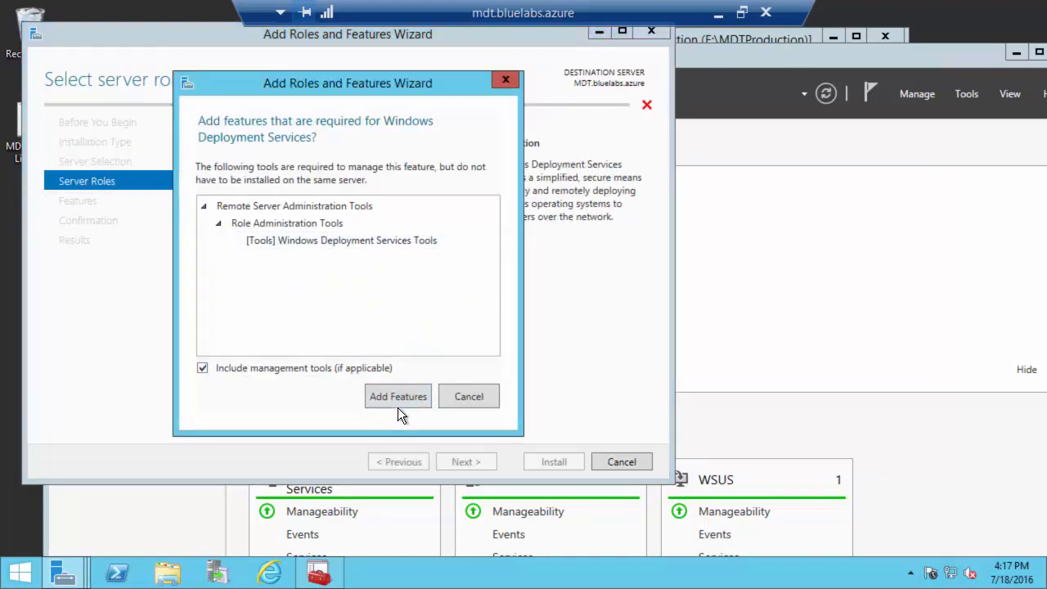
pyautogui.click(399, 397)
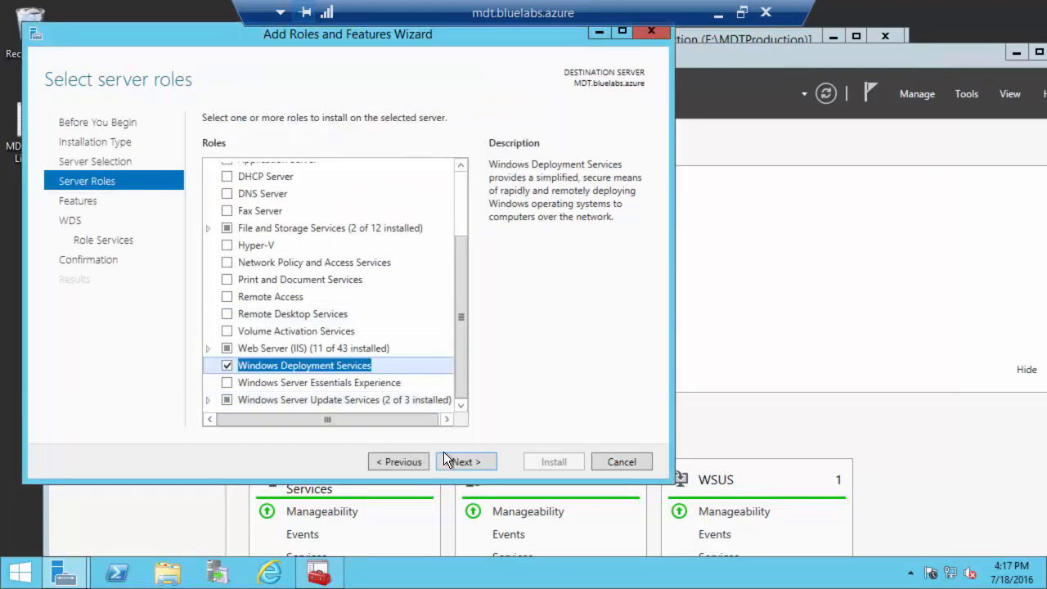
pyautogui.click(466, 461)
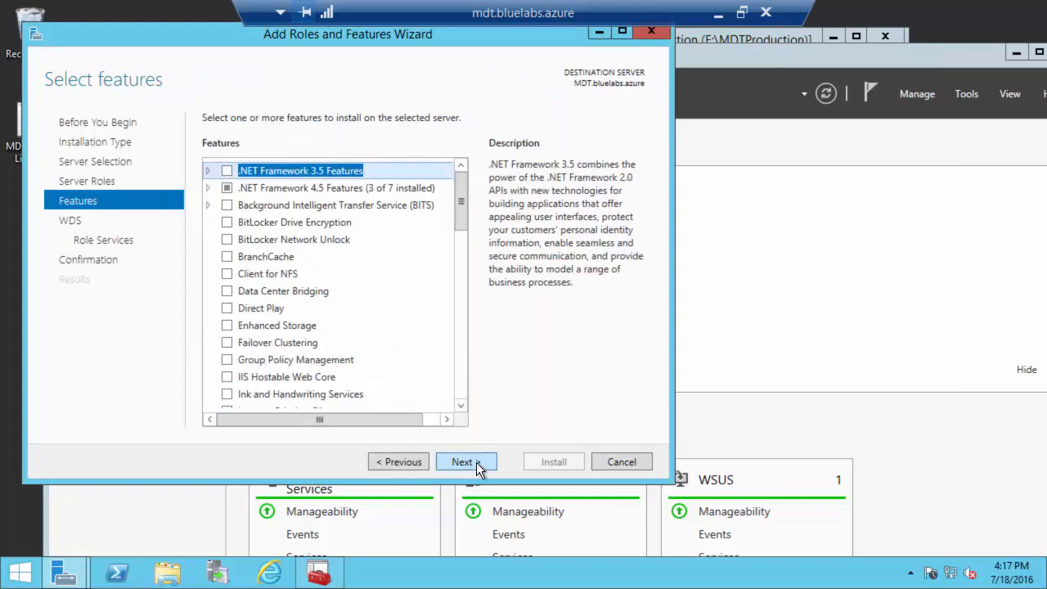
pyautogui.click(477, 466)
pyautogui.click(479, 468)
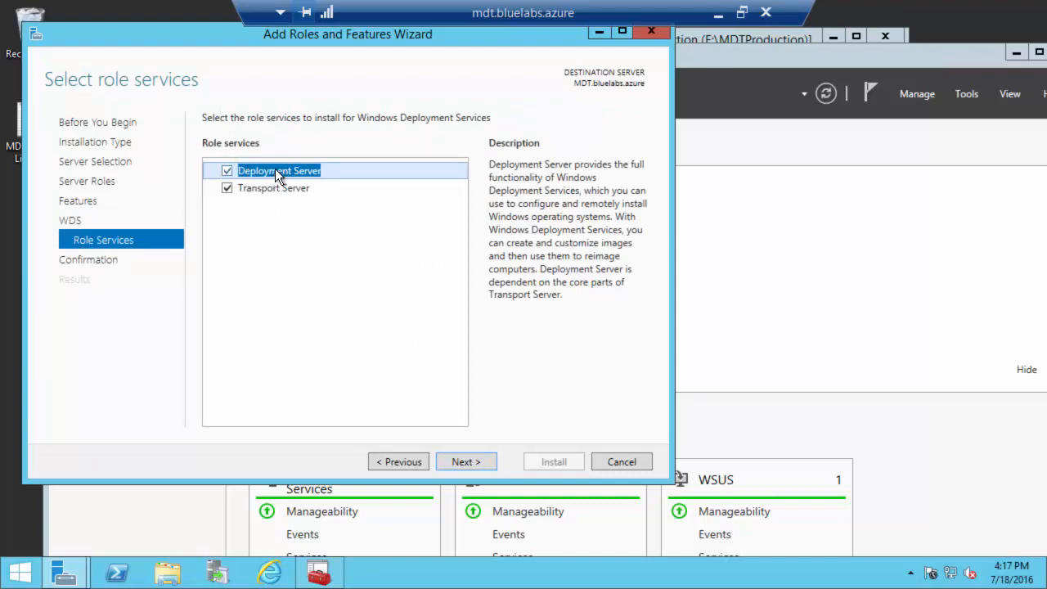
pyautogui.click(457, 460)
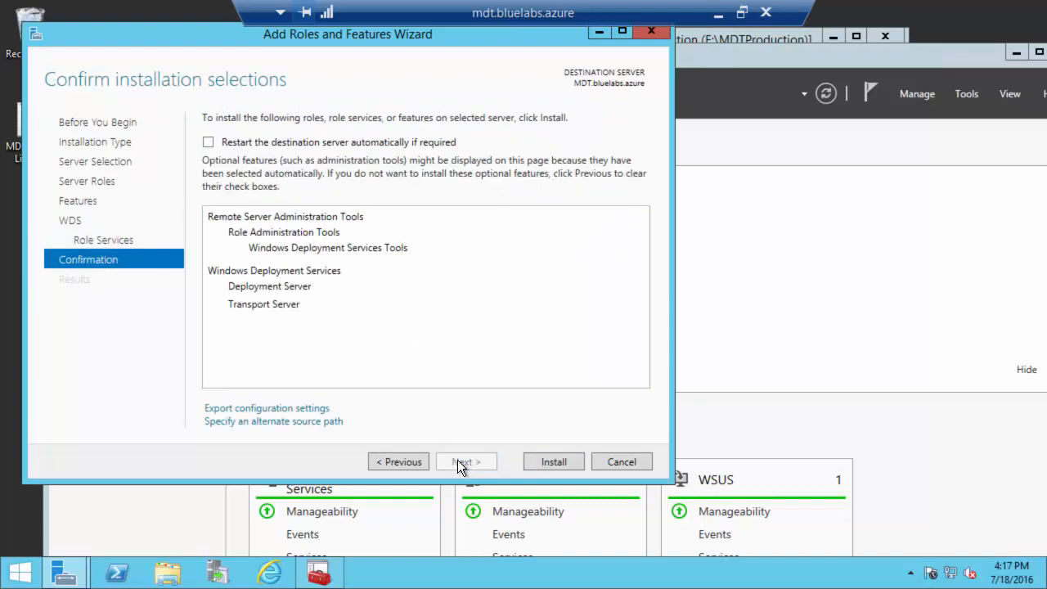
pyautogui.click(535, 461)
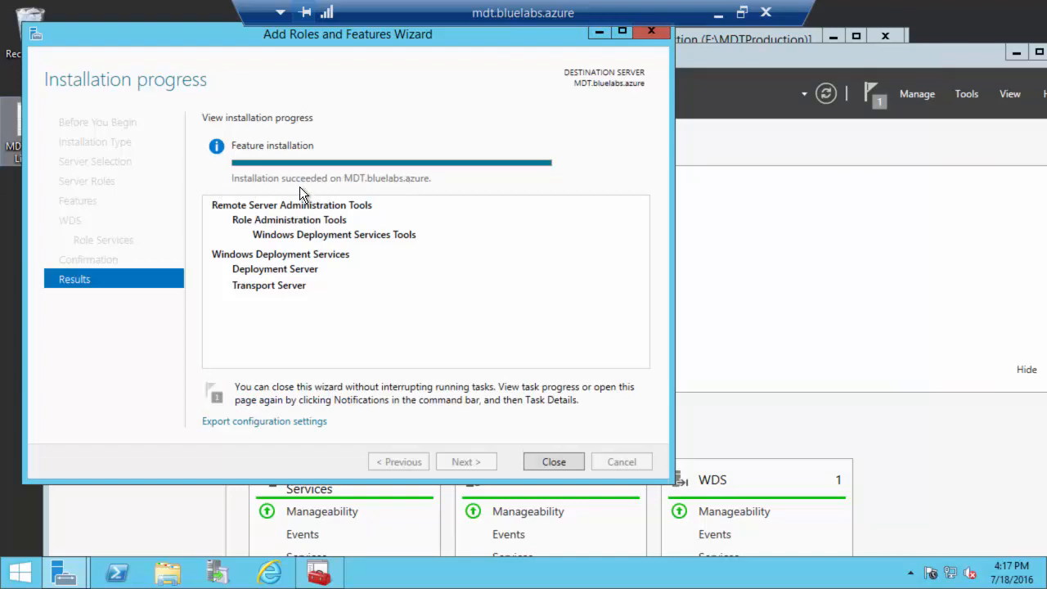
pyautogui.click(548, 456)
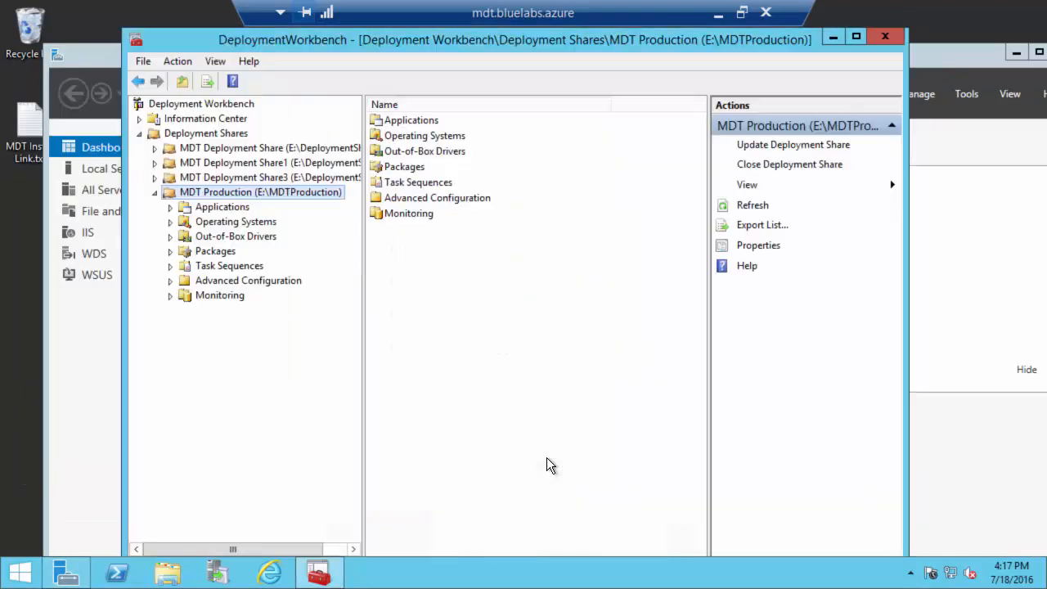
# Step: Show the WDS page in Server Manager and launch the Windows Deployment Services console from Tools
pyautogui.click(89, 57)
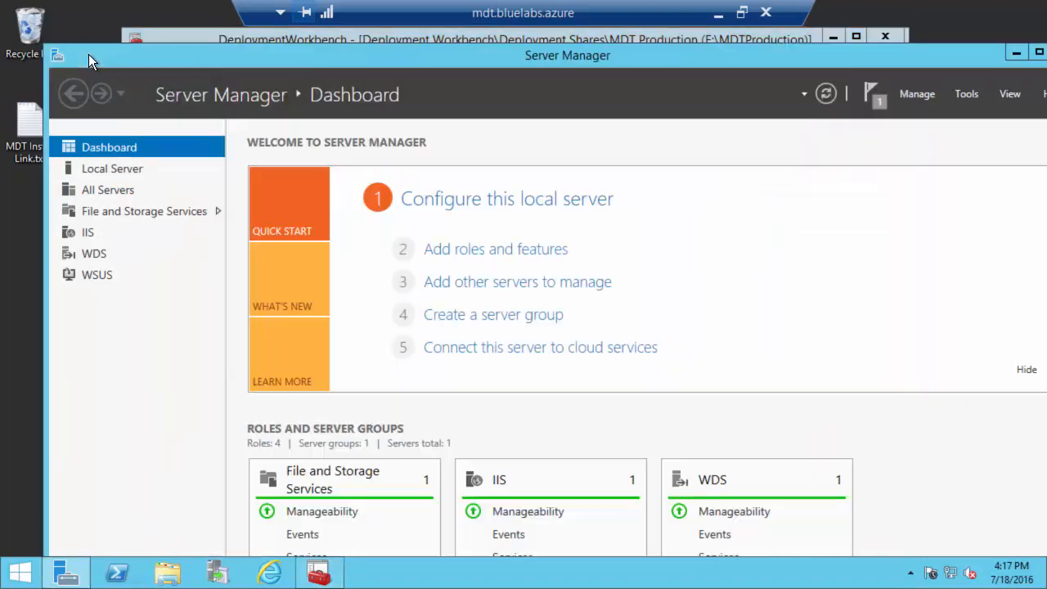
pyautogui.click(94, 253)
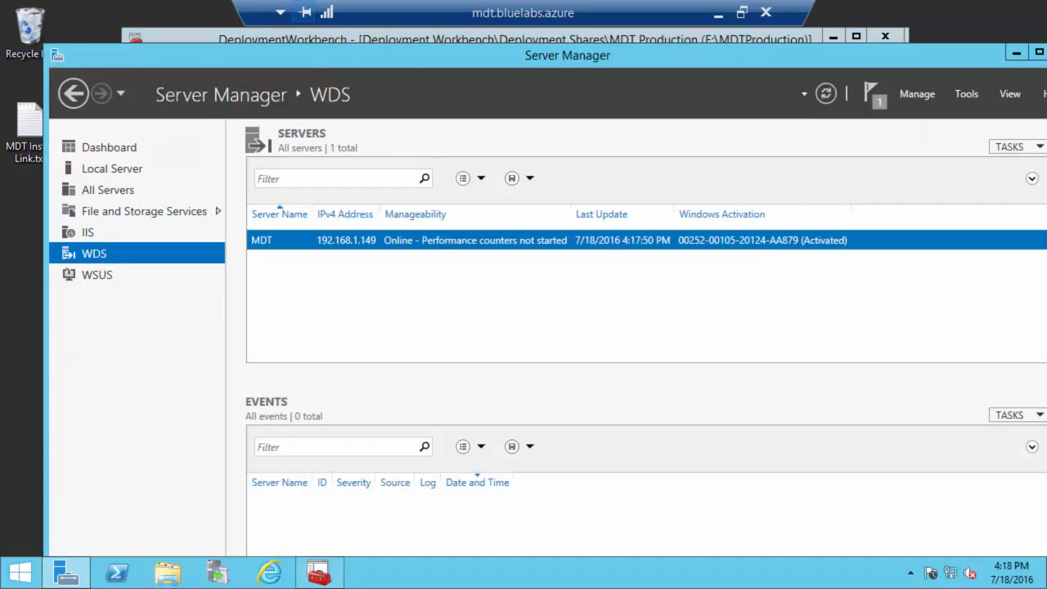
pyautogui.moveTo(572, 55); pyautogui.dragTo(474, 54)
pyautogui.click(869, 92)
pyautogui.click(324, 54)
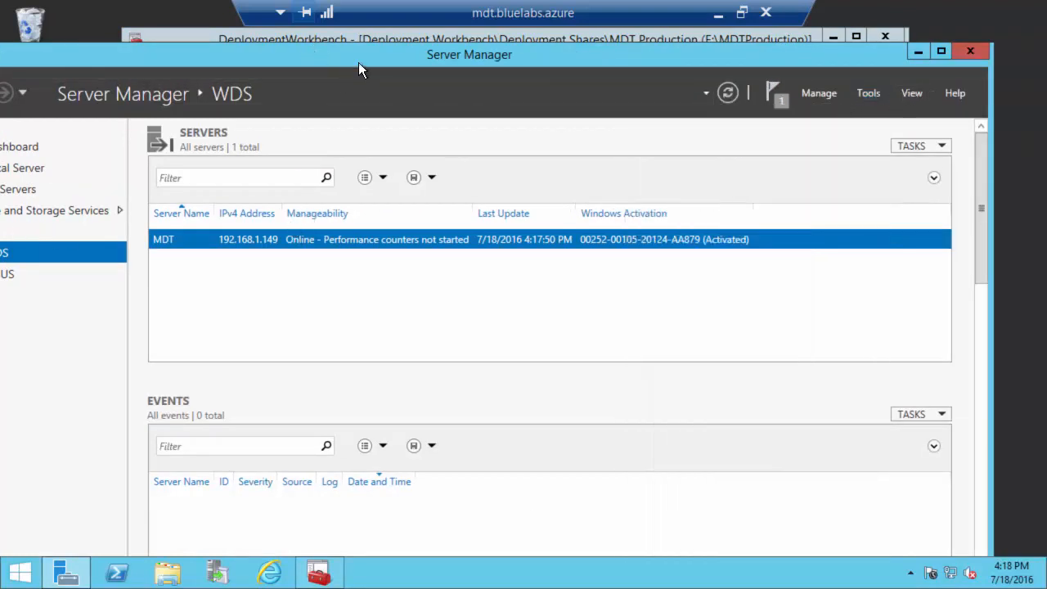
pyautogui.click(867, 93)
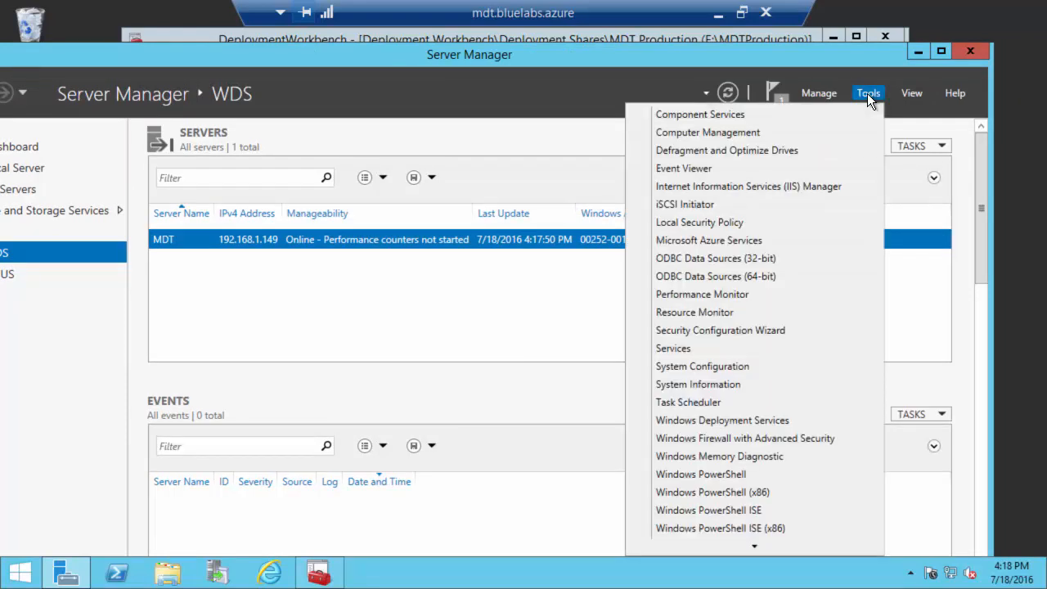
pyautogui.click(721, 418)
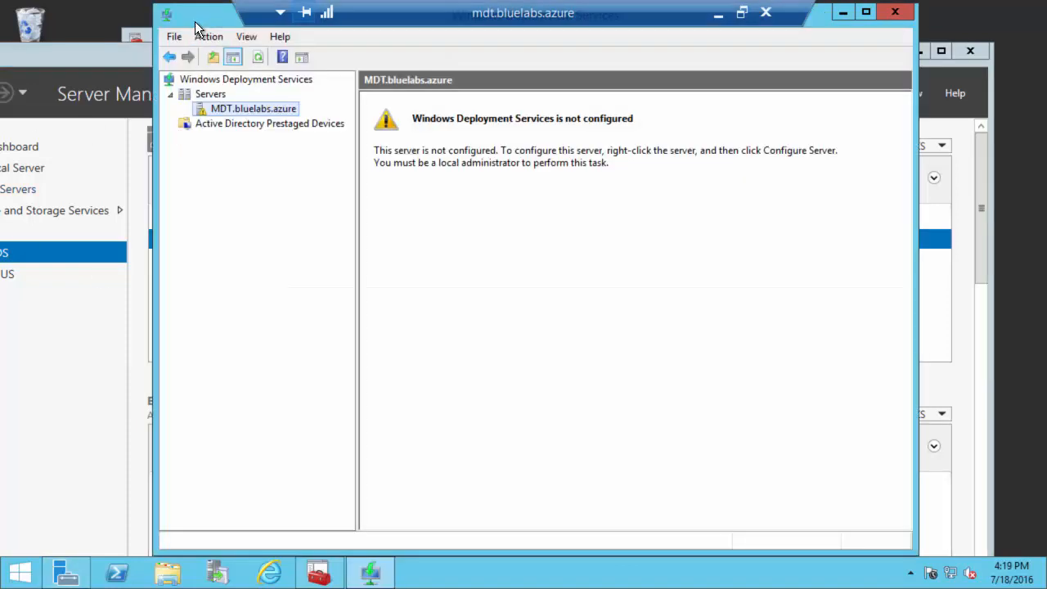
# Step: Begin configuring server MDT.bluelabs.azure, keeping Active Directory integration, up to the install folder path
pyautogui.moveTo(195, 23); pyautogui.dragTo(194, 63)
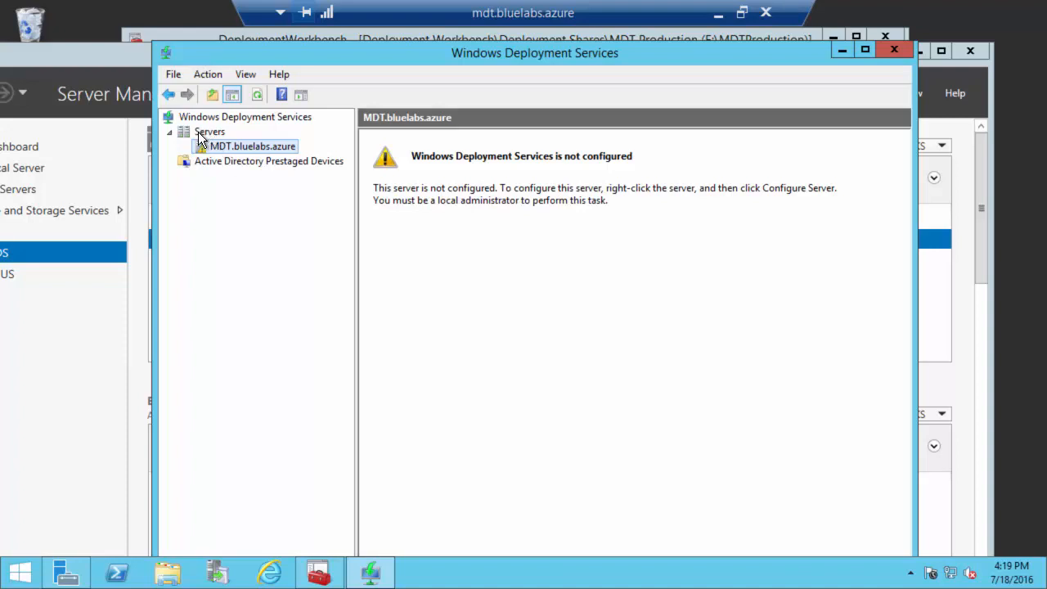
pyautogui.rightClick(239, 148)
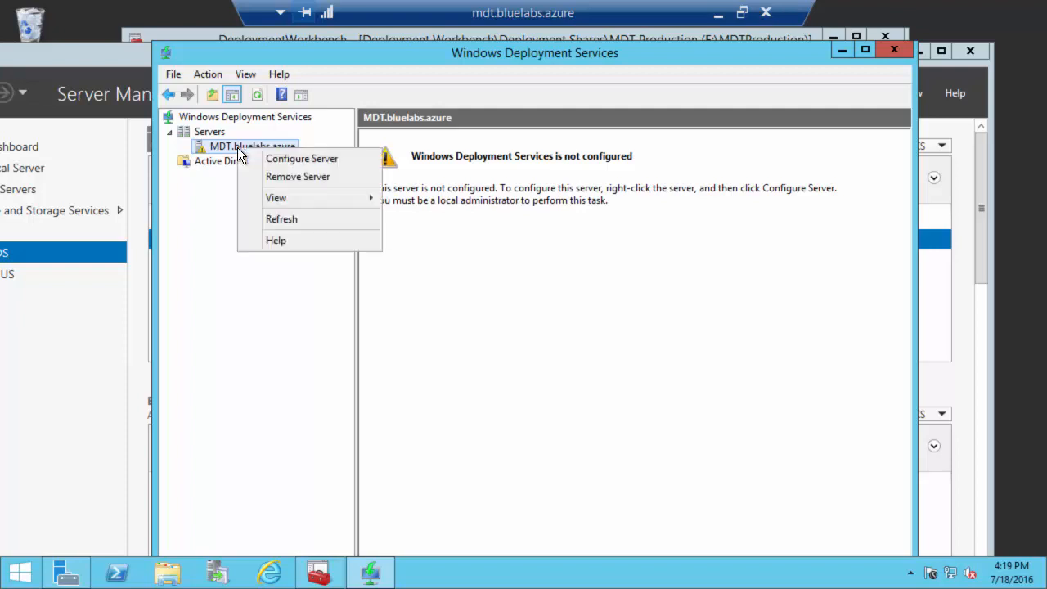
pyautogui.click(279, 159)
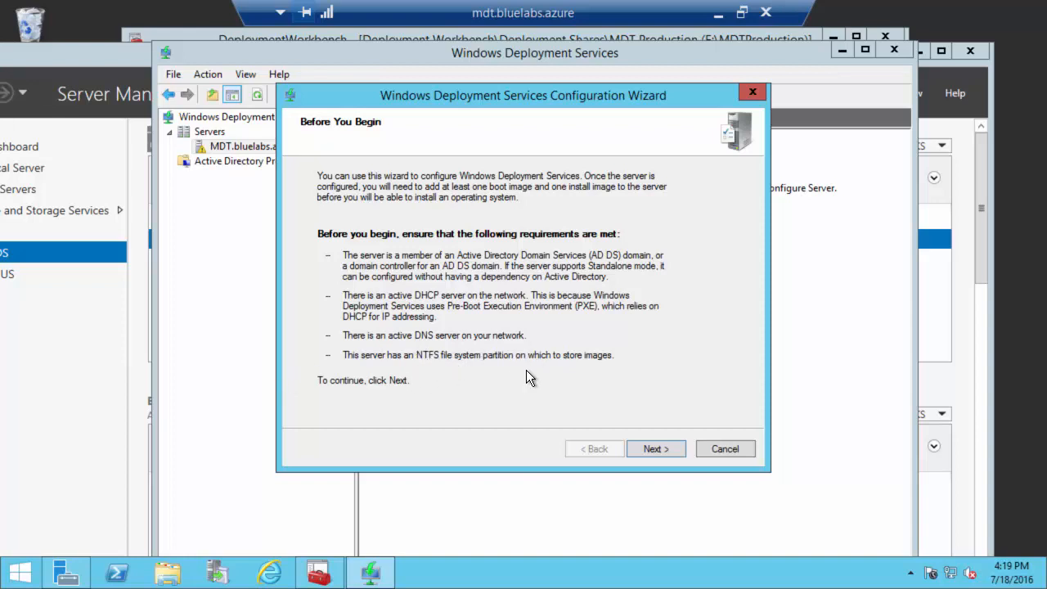
pyautogui.click(654, 449)
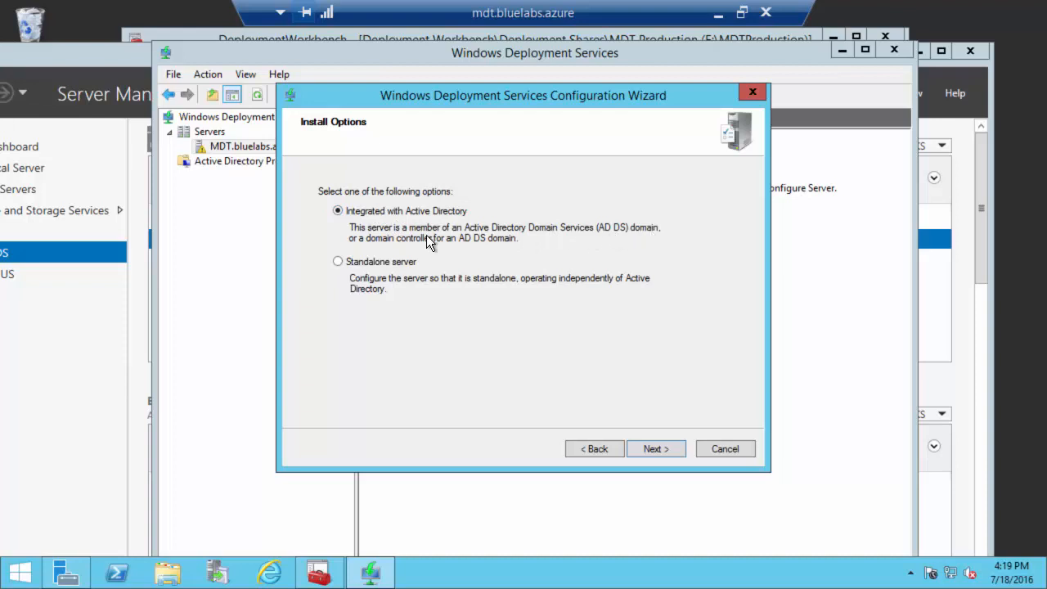
pyautogui.click(657, 449)
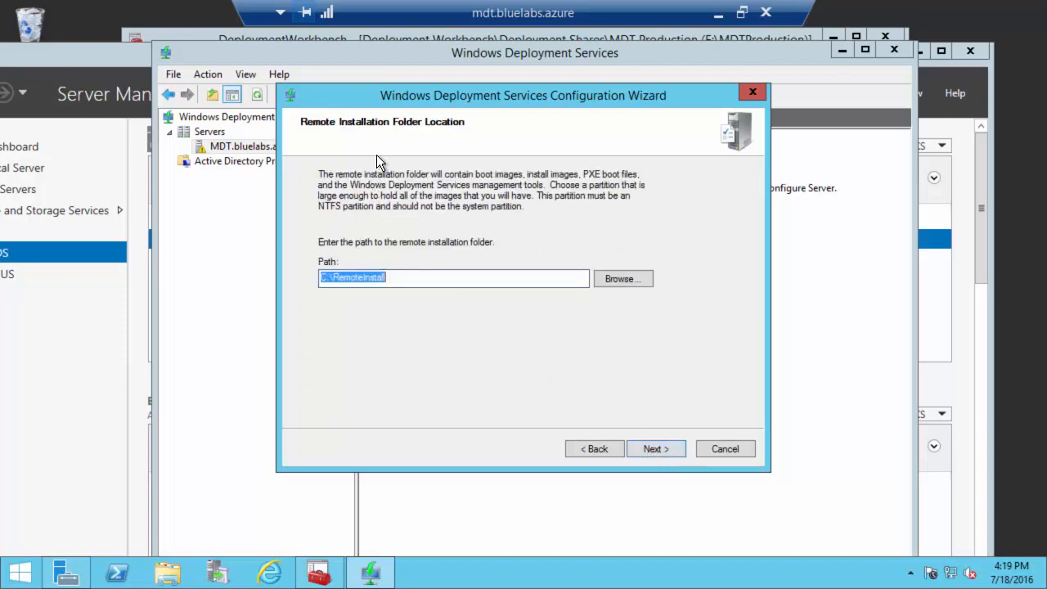
pyautogui.click(325, 277)
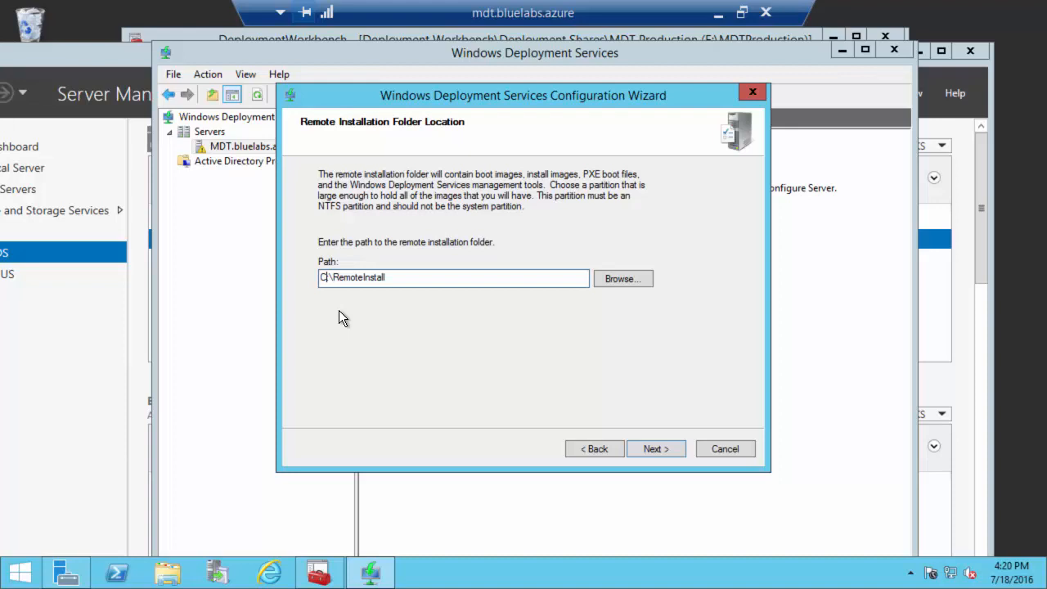
# Step: Set the remote installation folder to E:\RemoteInstall
pyautogui.press('BackSpace')
pyautogui.write('E')
pyautogui.click(652, 450)
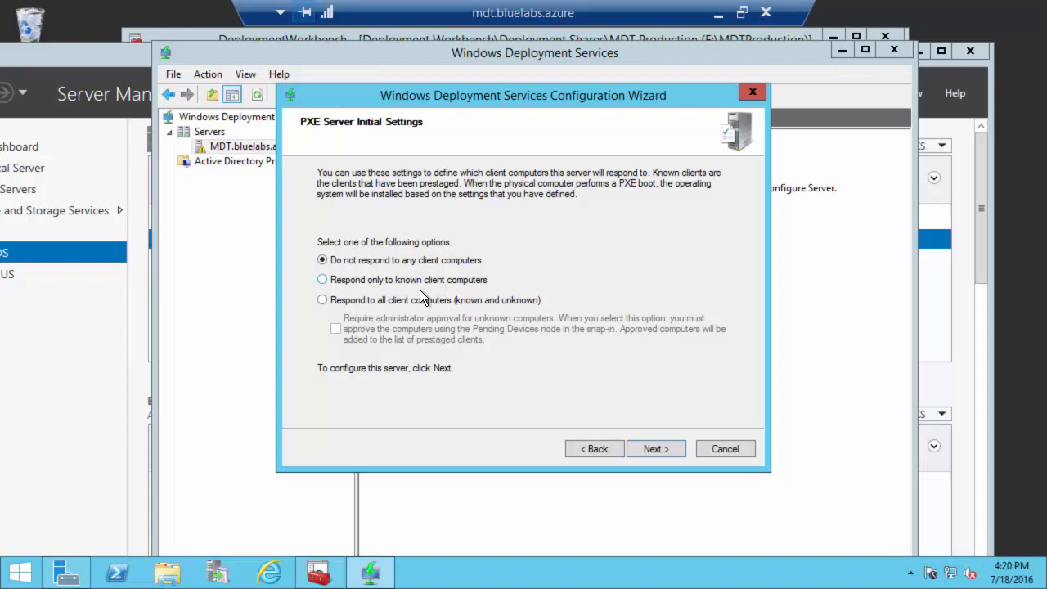
# Step: Make the server respond to all client computers, finish configuration, and skip adding images
pyautogui.click(391, 299)
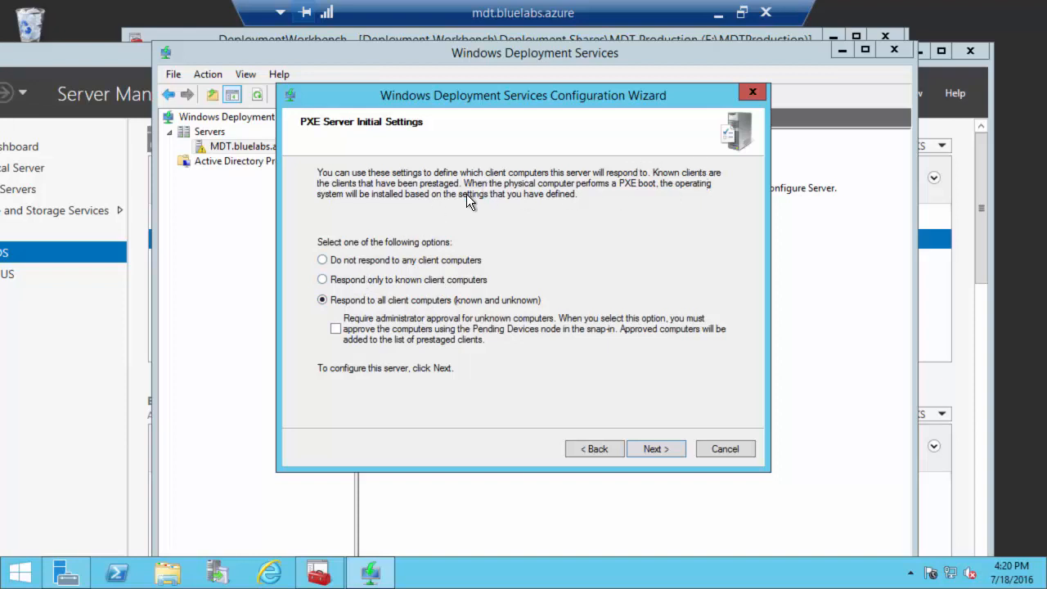
pyautogui.moveTo(433, 101); pyautogui.dragTo(568, 101)
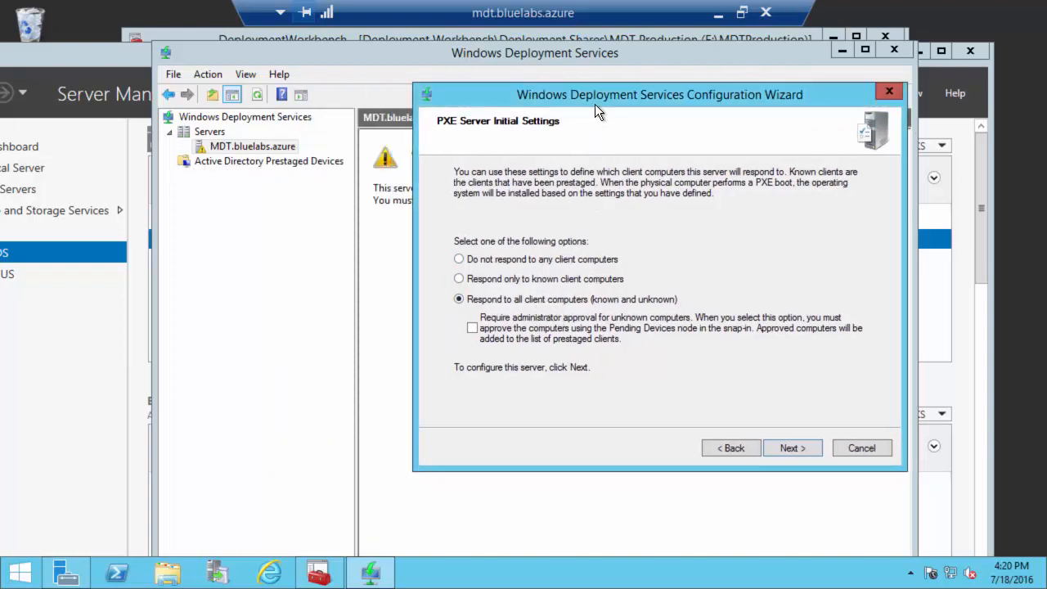
pyautogui.moveTo(592, 103); pyautogui.dragTo(575, 119)
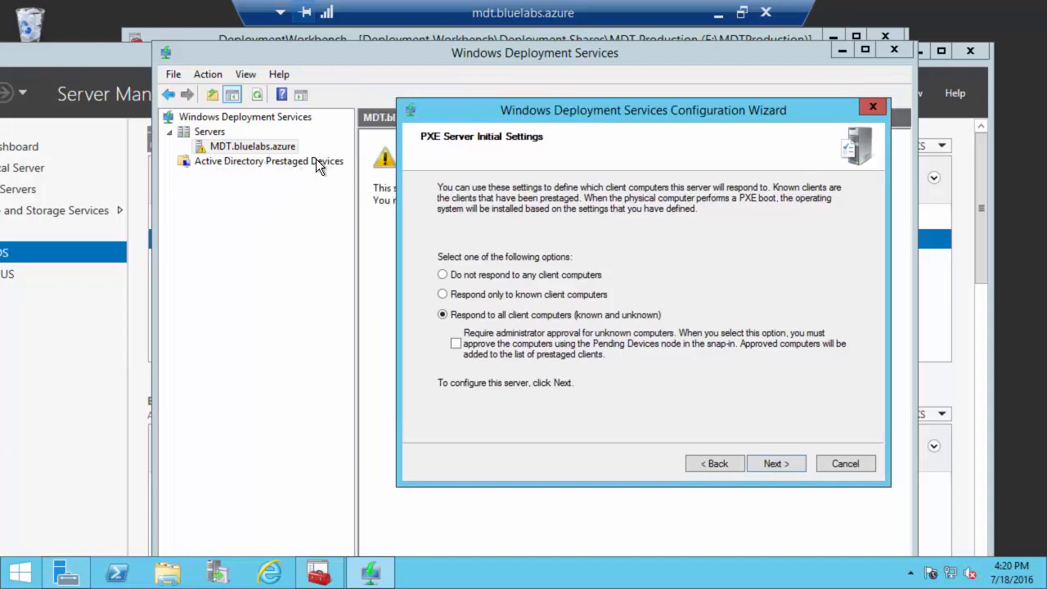
pyautogui.moveTo(484, 112); pyautogui.dragTo(406, 117)
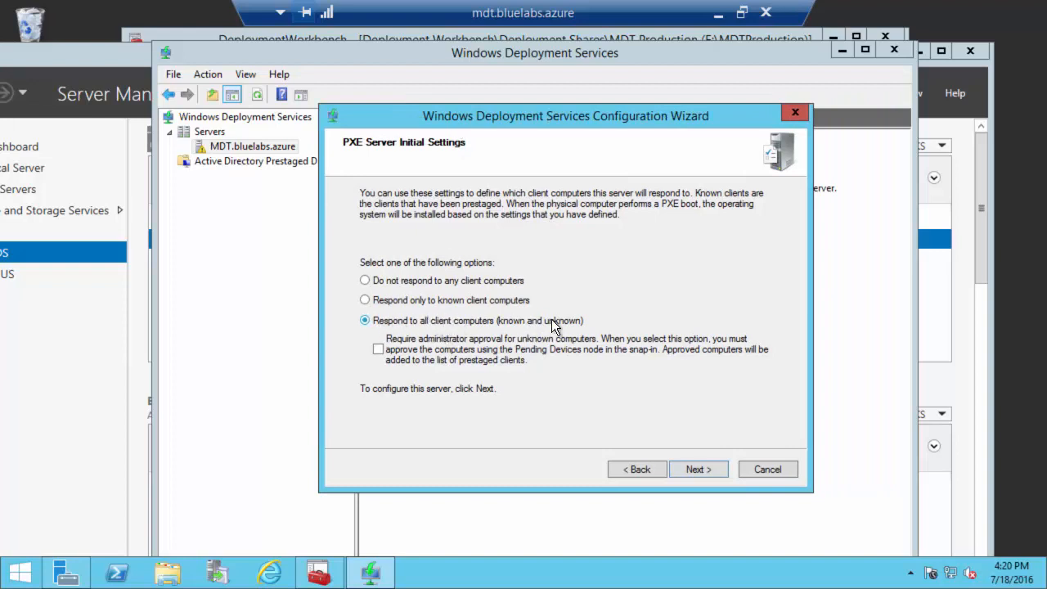
pyautogui.click(712, 473)
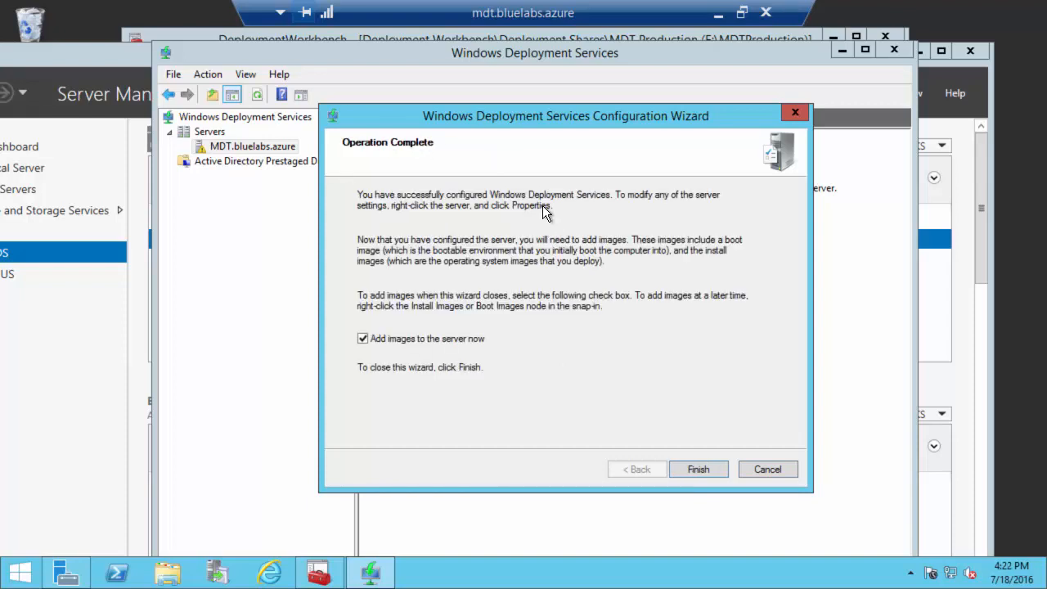
pyautogui.click(698, 469)
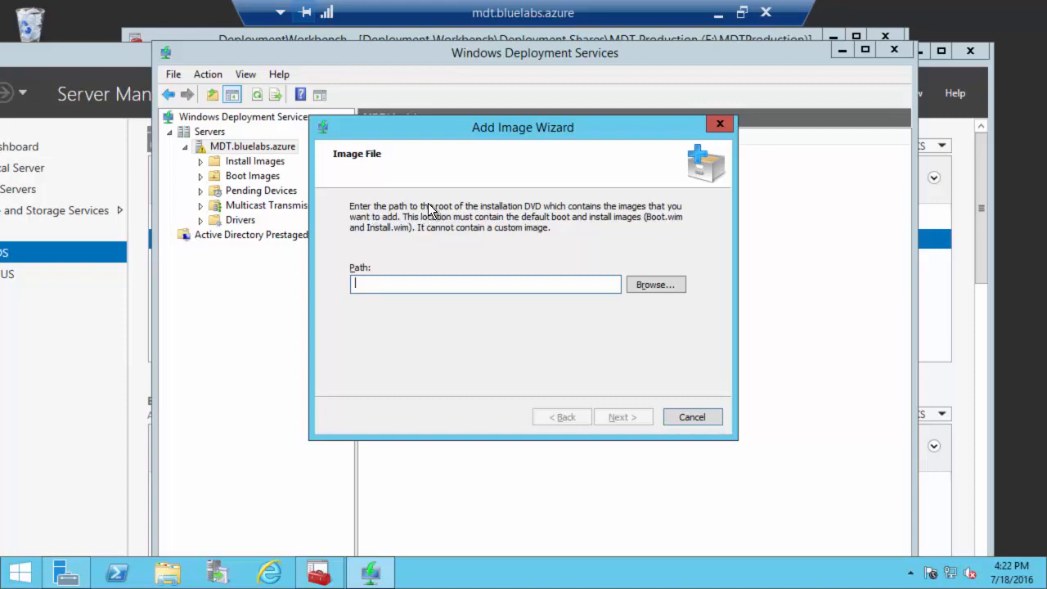
pyautogui.click(702, 413)
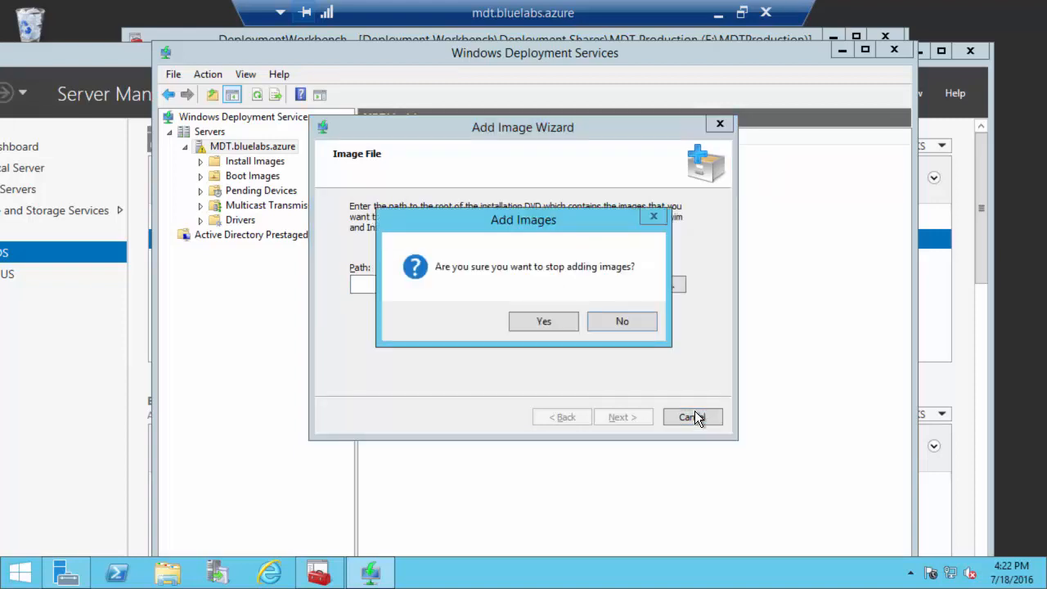
pyautogui.click(561, 321)
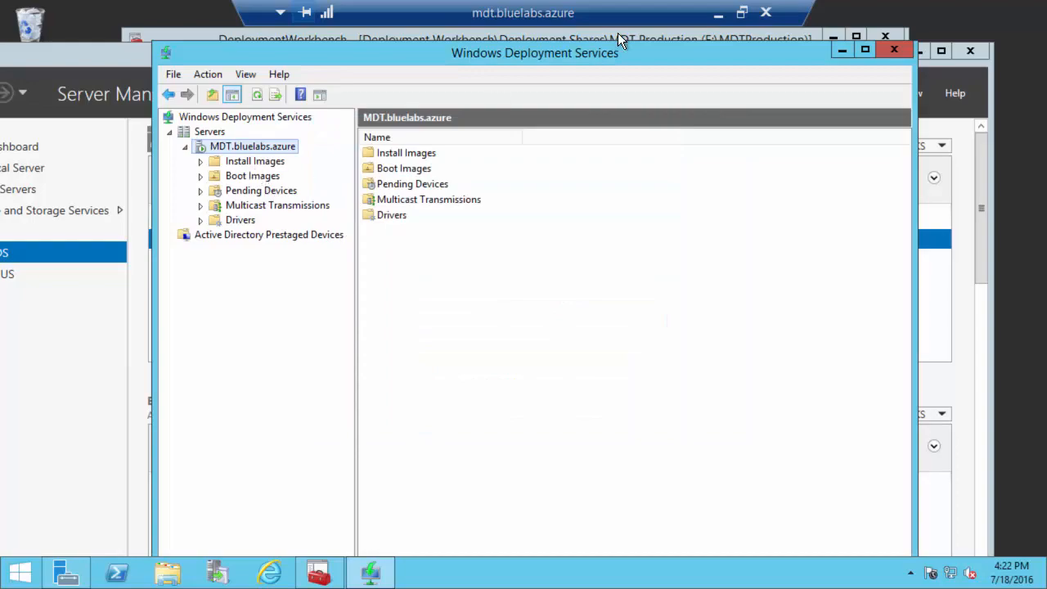
pyautogui.click(719, 13)
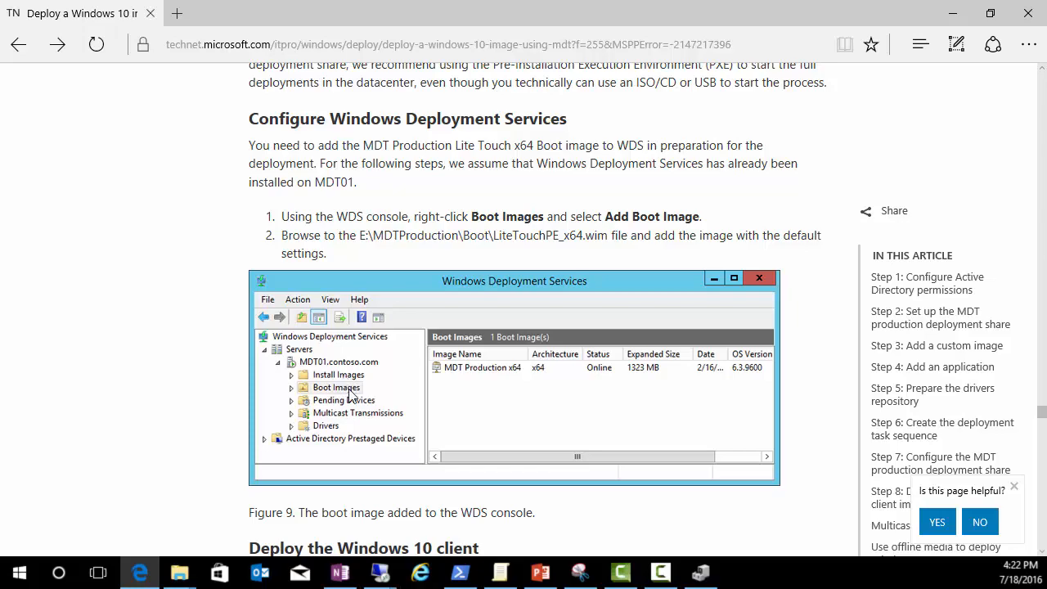
pyautogui.moveTo(380, 573)
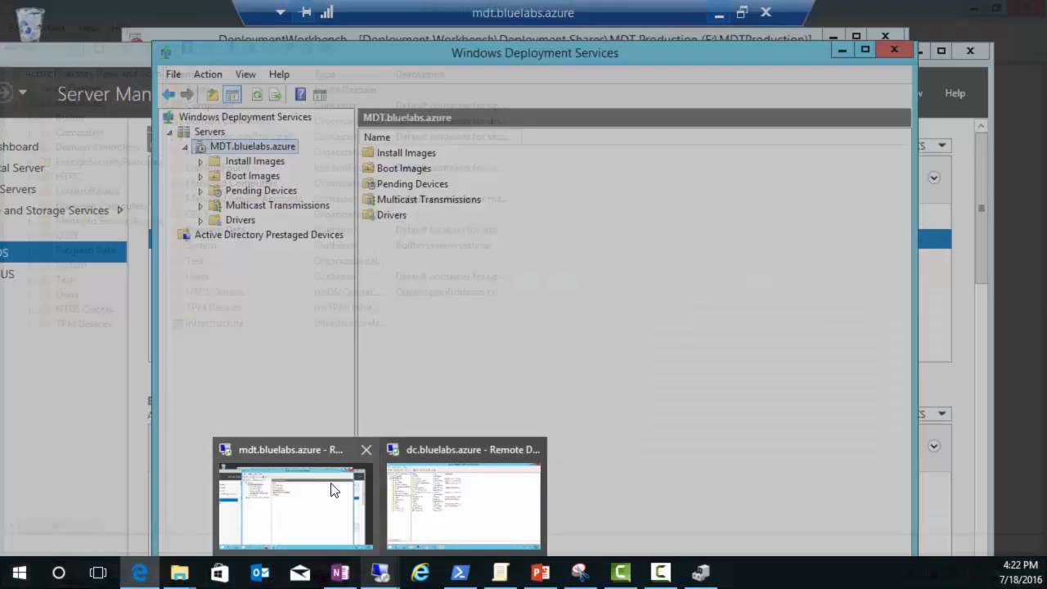
pyautogui.click(335, 486)
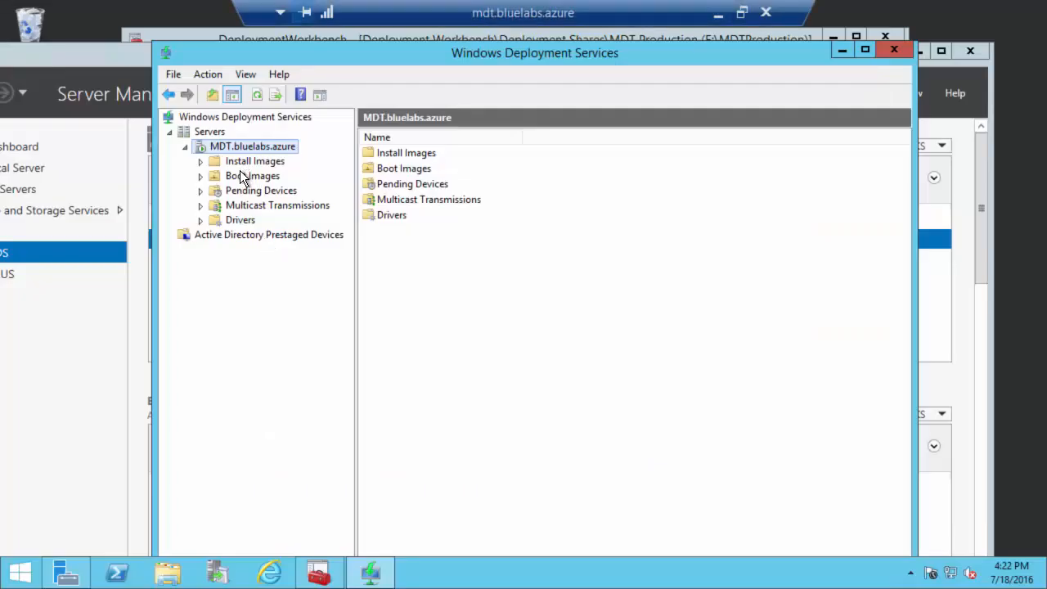
# Step: Start adding a new boot image to the server's Boot Images
pyautogui.click(240, 174)
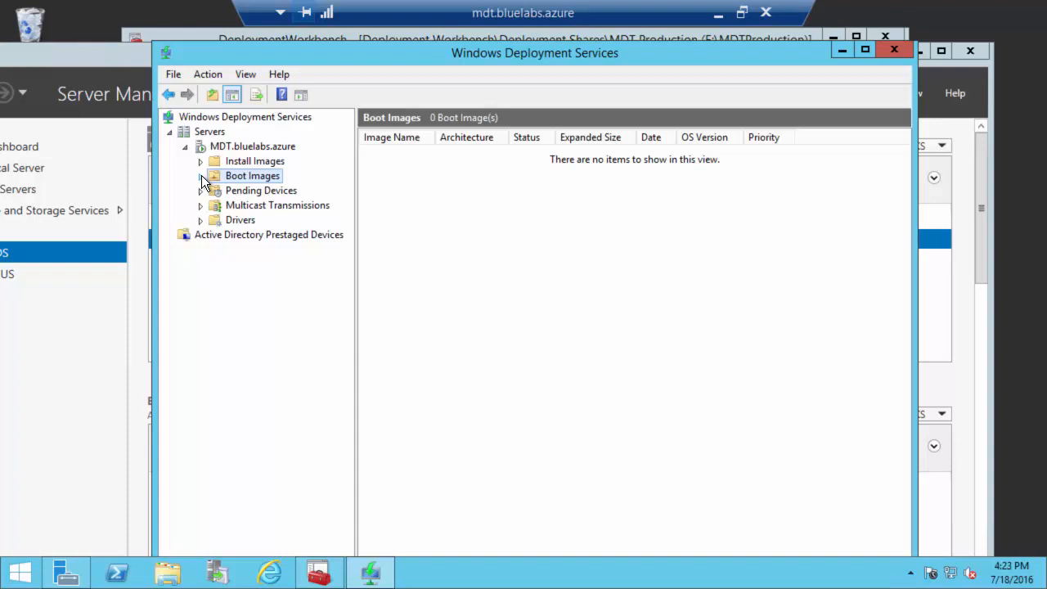
pyautogui.rightClick(249, 175)
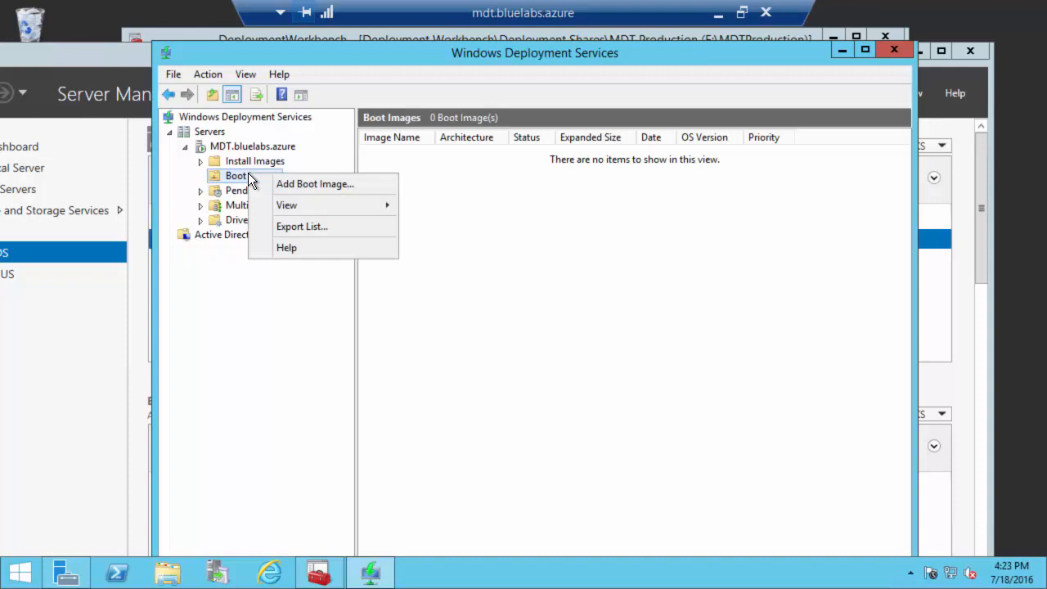
pyautogui.click(317, 183)
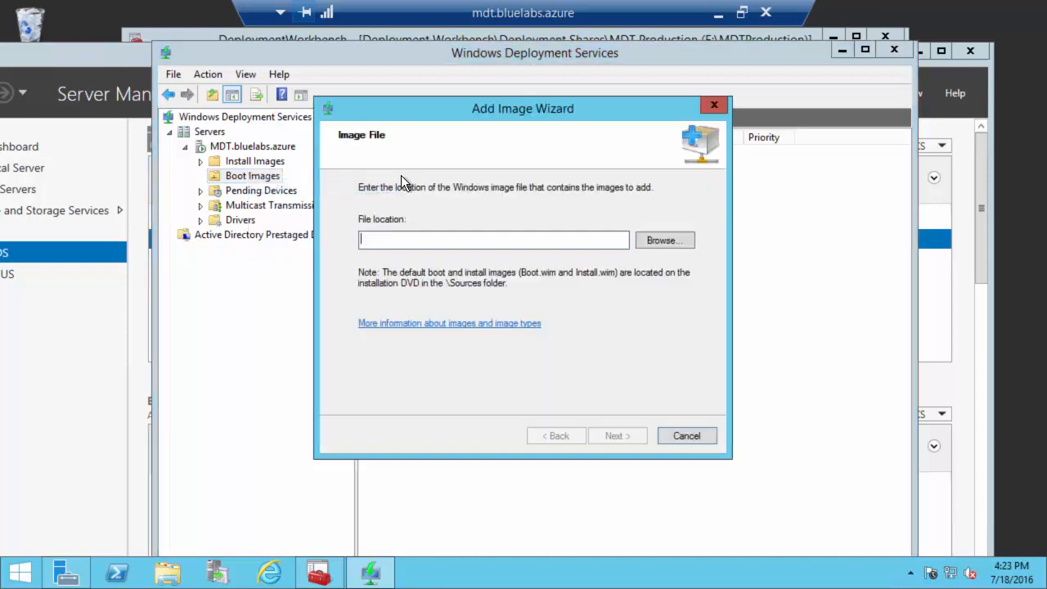
pyautogui.click(673, 241)
# Step: Browse to E:\MDTProduction\Boot and choose LiteTouchPE_x64.wim as the image file
pyautogui.click(315, 386)
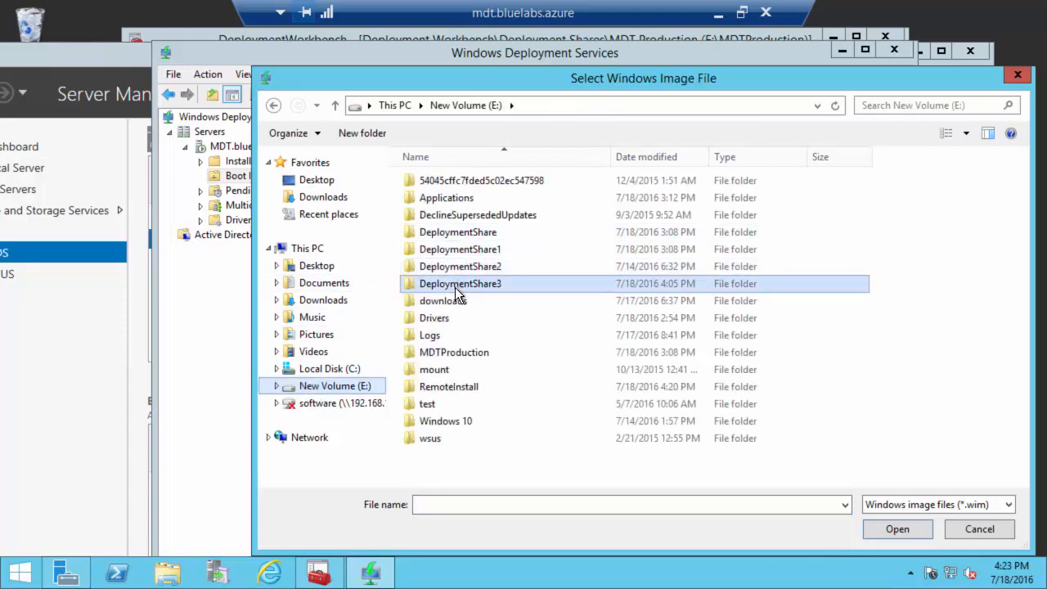
pyautogui.click(455, 286)
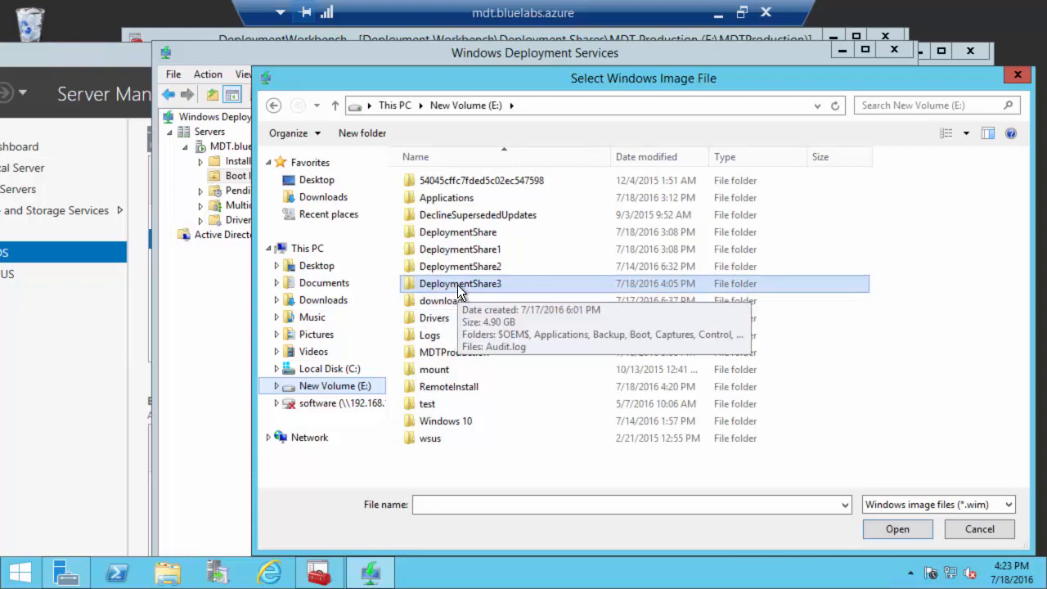
pyautogui.doubleClick(452, 351)
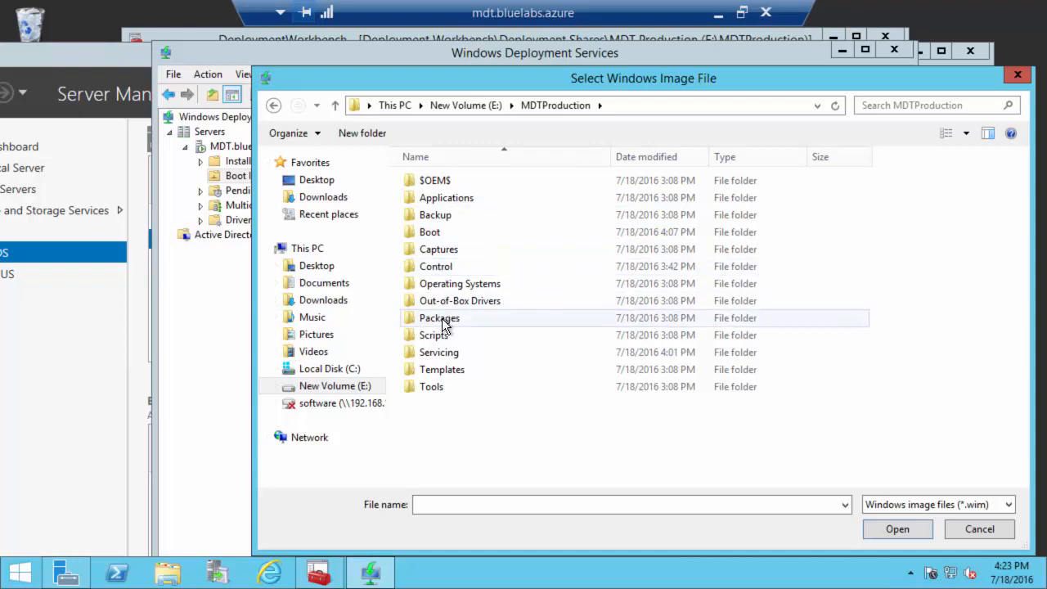
pyautogui.click(436, 237)
pyautogui.doubleClick(436, 236)
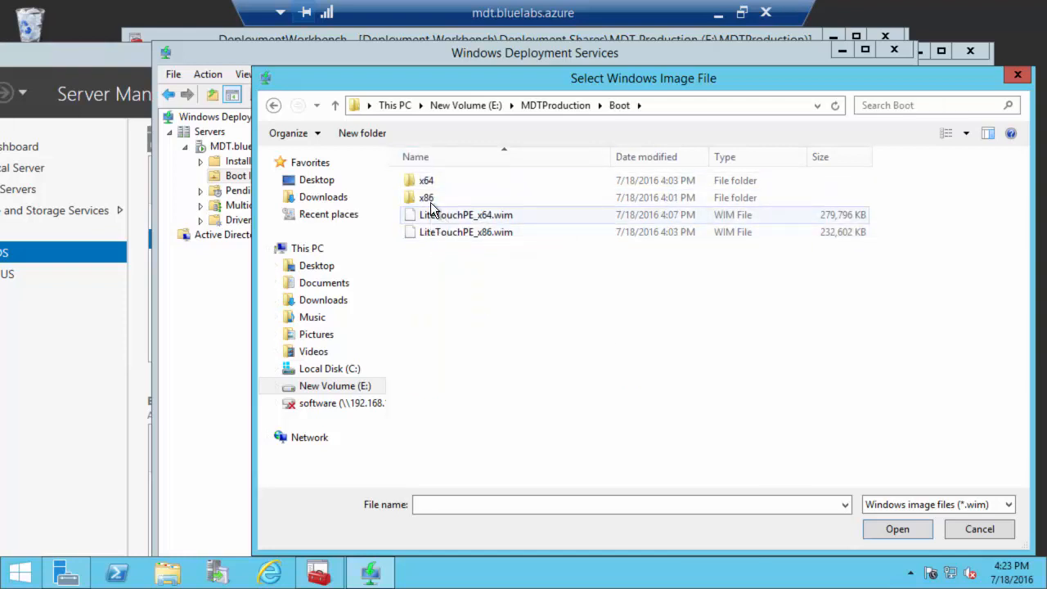
pyautogui.click(946, 500)
pyautogui.click(946, 501)
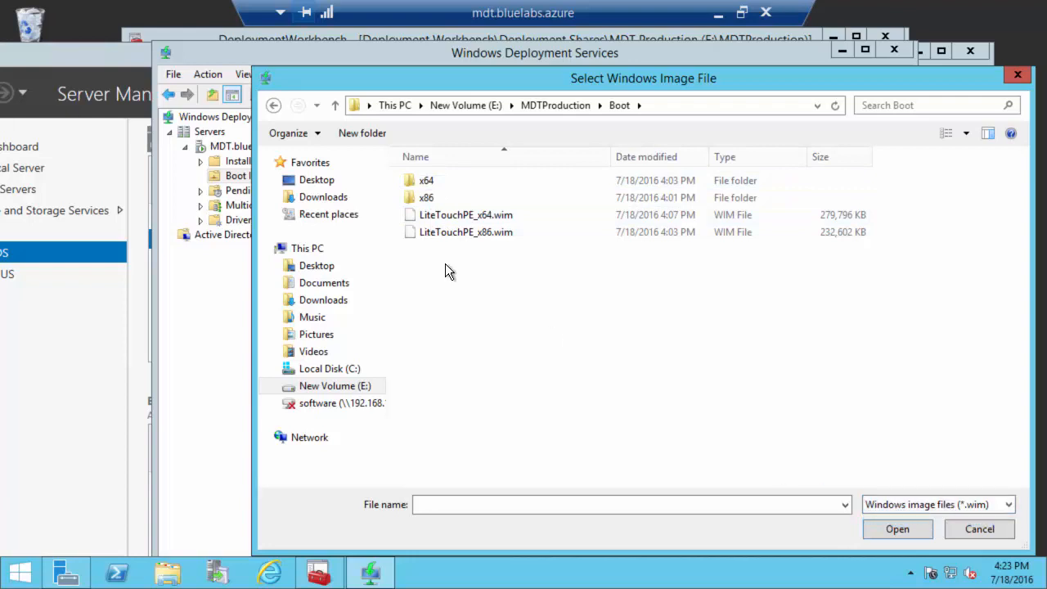
pyautogui.doubleClick(428, 180)
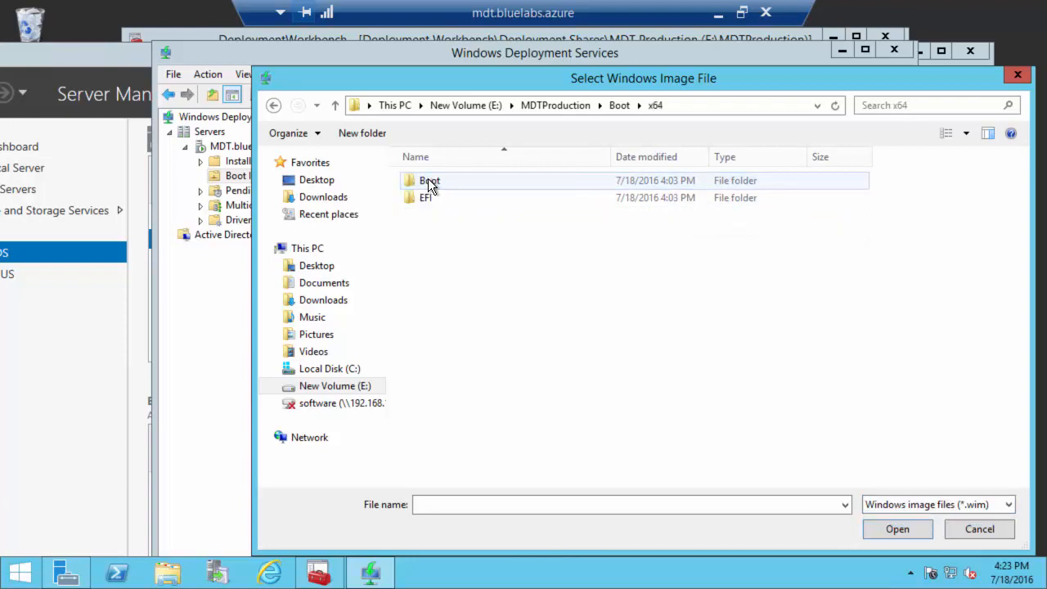
pyautogui.click(622, 103)
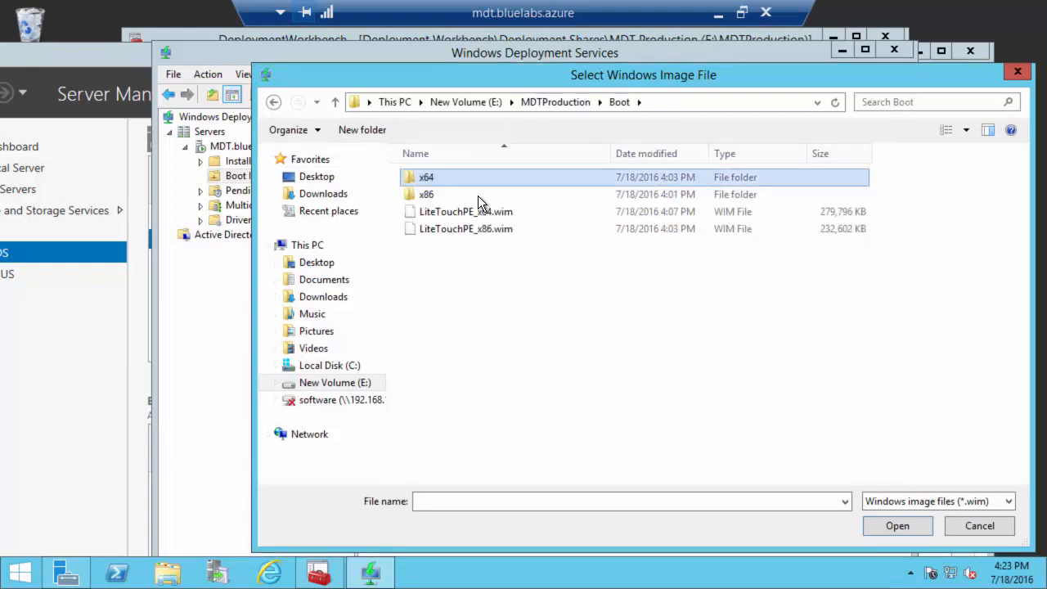
pyautogui.click(466, 211)
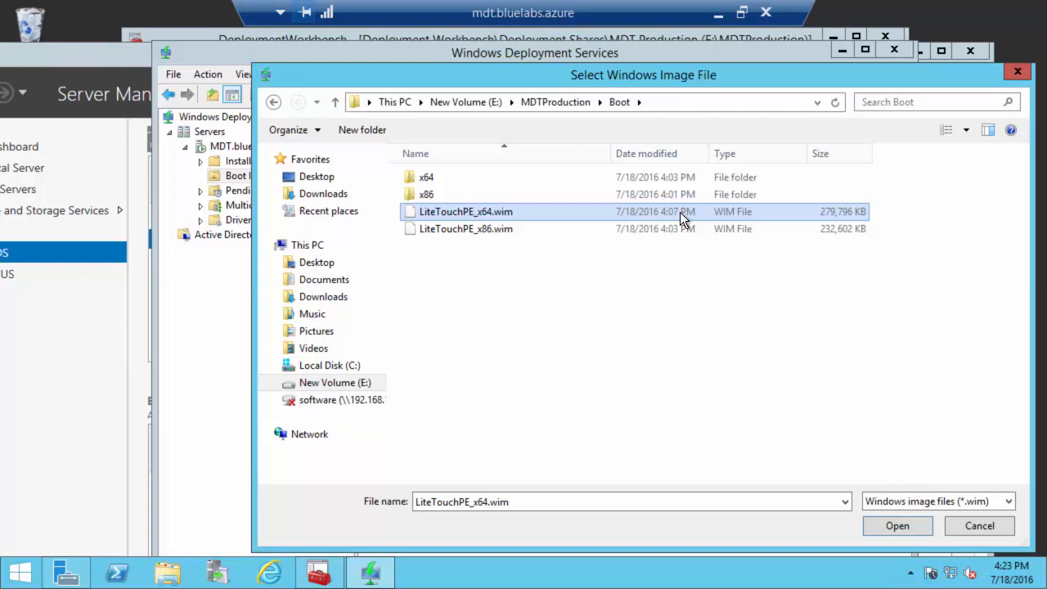
# Step: Add LiteTouchPE_x64.wim as the MDT Production Windows PE (x64) boot image with default metadata
pyautogui.click(890, 527)
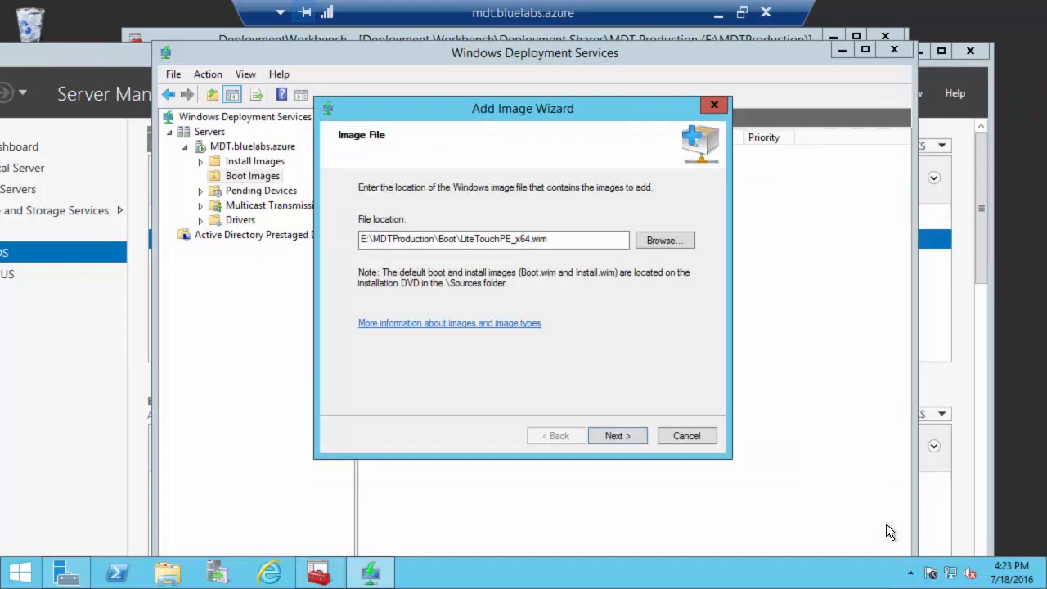
pyautogui.click(634, 435)
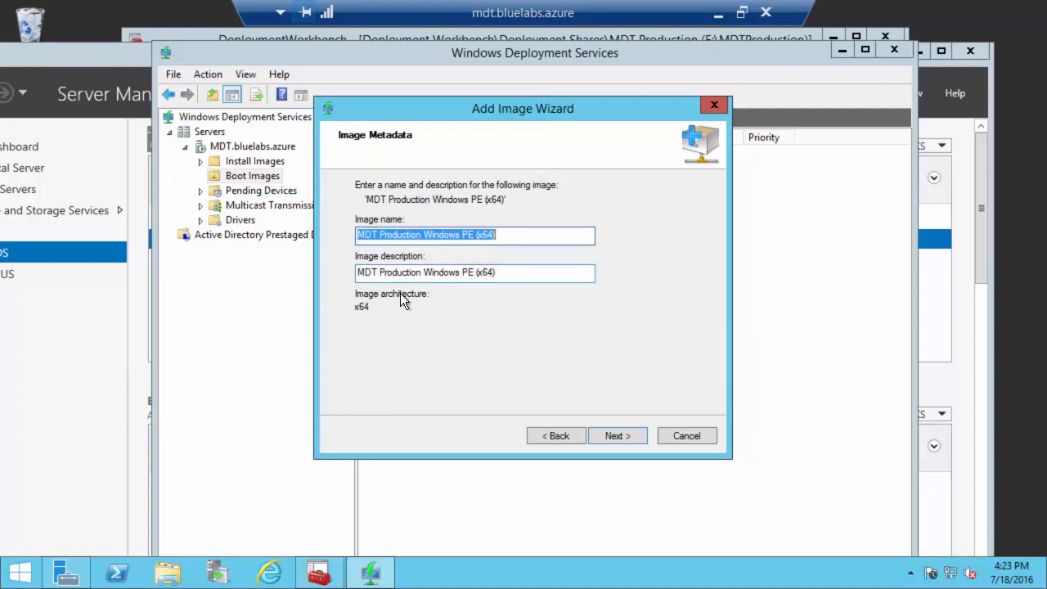
pyautogui.click(611, 438)
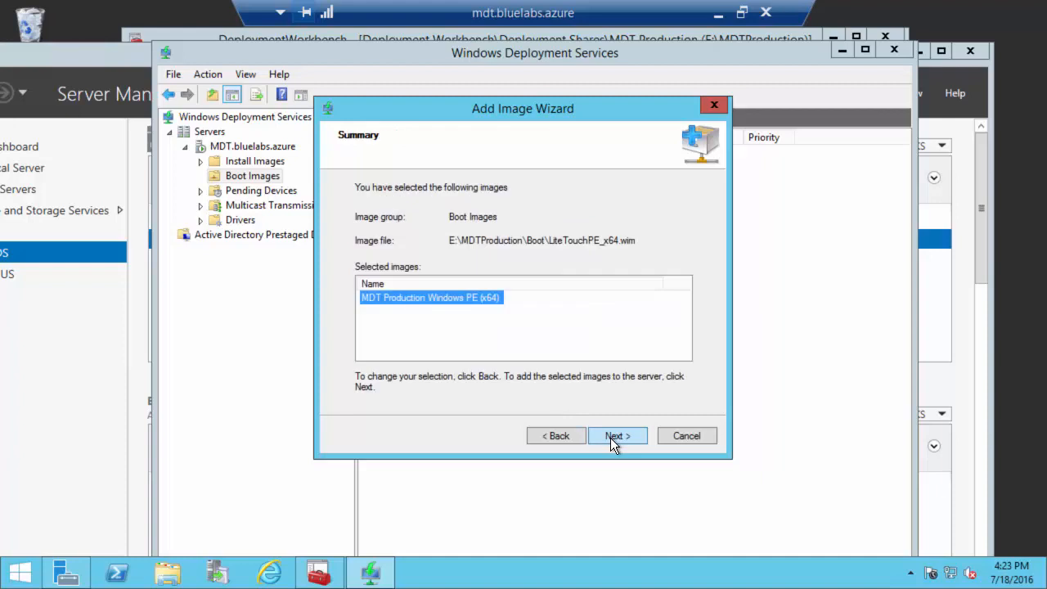
pyautogui.click(597, 436)
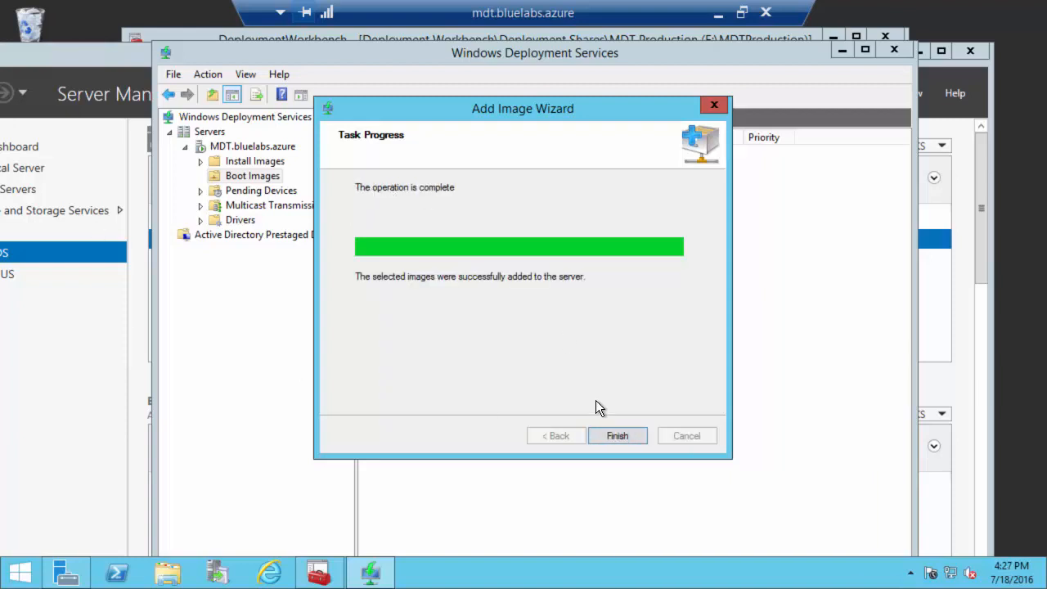
pyautogui.click(617, 438)
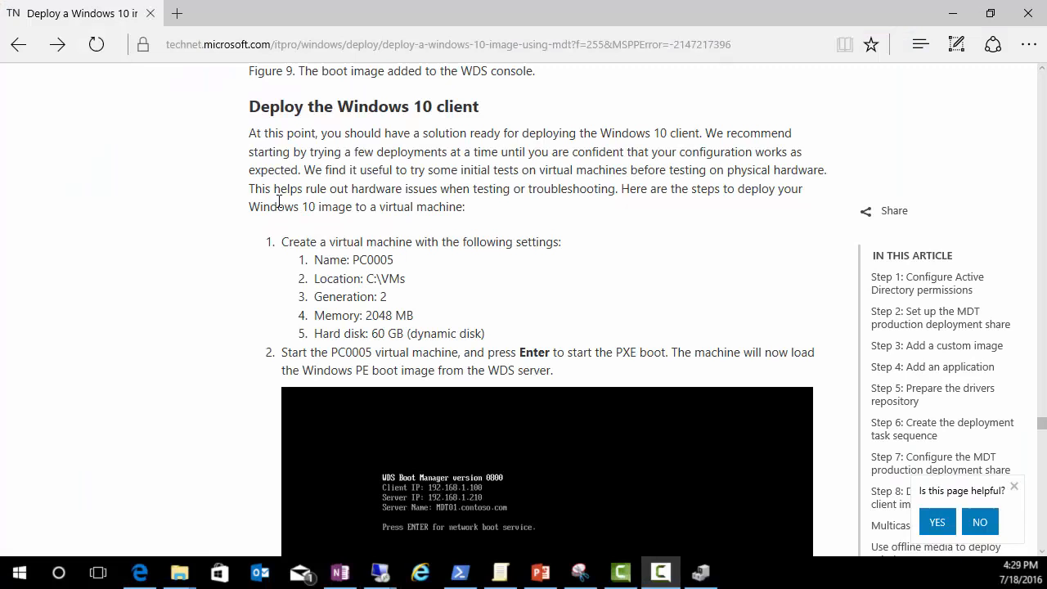
# Step: Leave the TechNet article and bring up Hyper-V Manager's list of virtual machines
pyautogui.moveTo(374, 580)
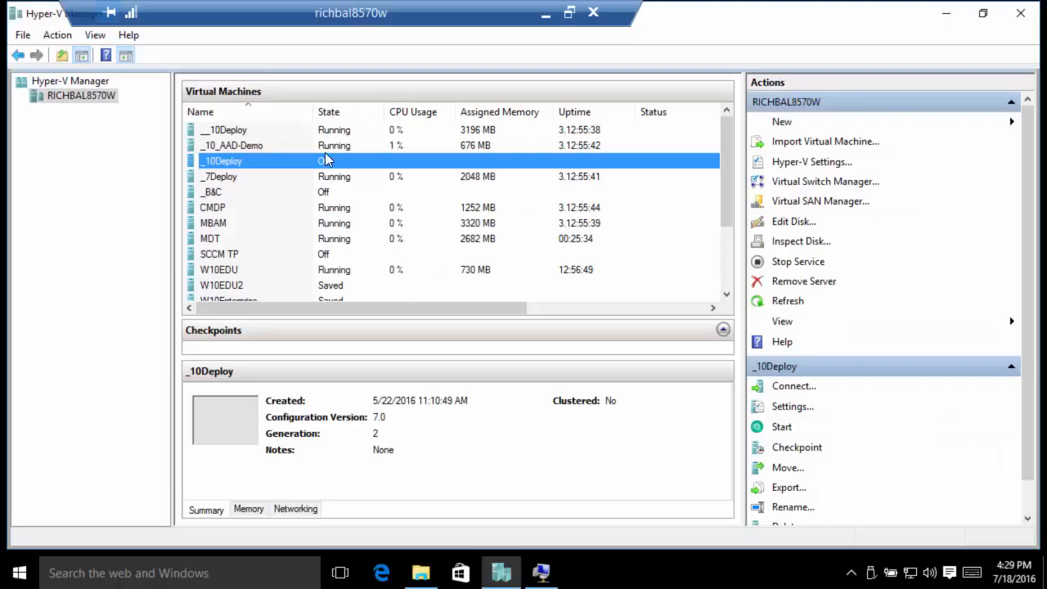
# Step: Start a new virtual machine and name it ___Win10EDUDeploy
pyautogui.click(789, 127)
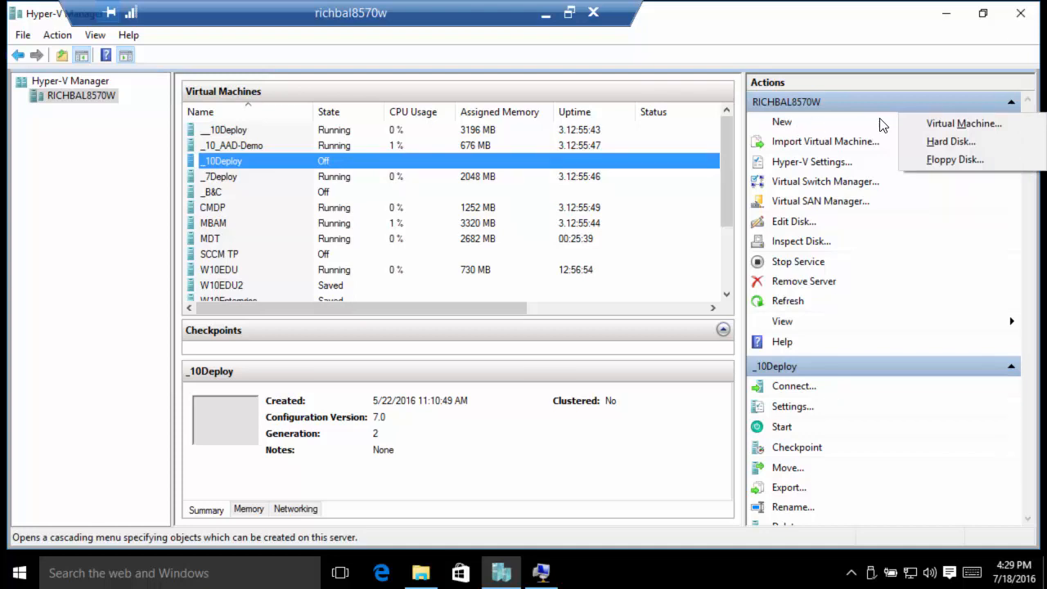
pyautogui.click(948, 121)
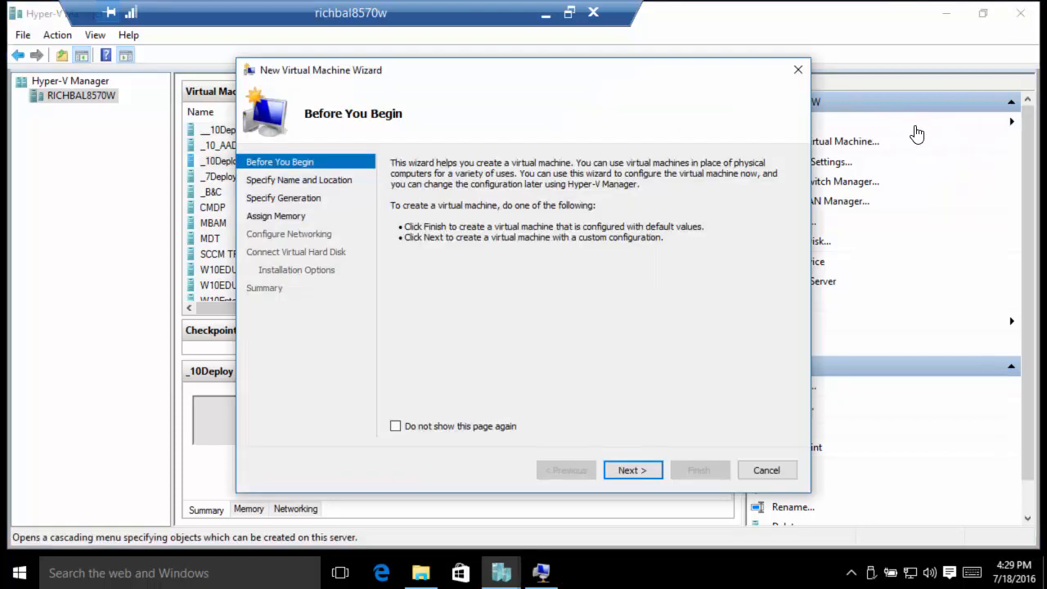
pyautogui.click(631, 470)
pyautogui.click(531, 221)
pyautogui.moveTo(531, 221); pyautogui.dragTo(368, 216)
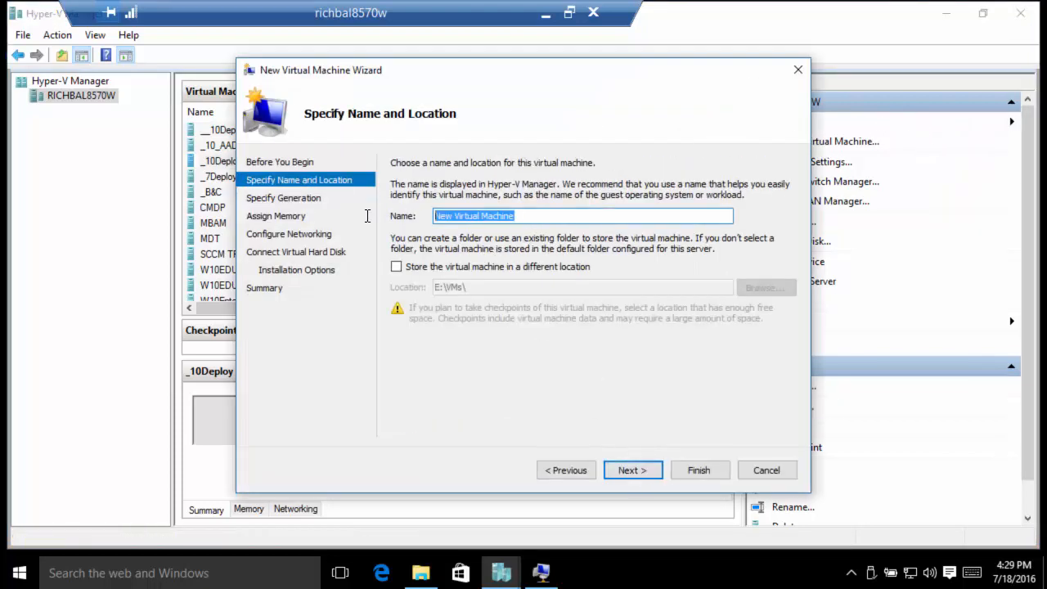
pyautogui.press('BackSpace')
pyautogui.write('__W')
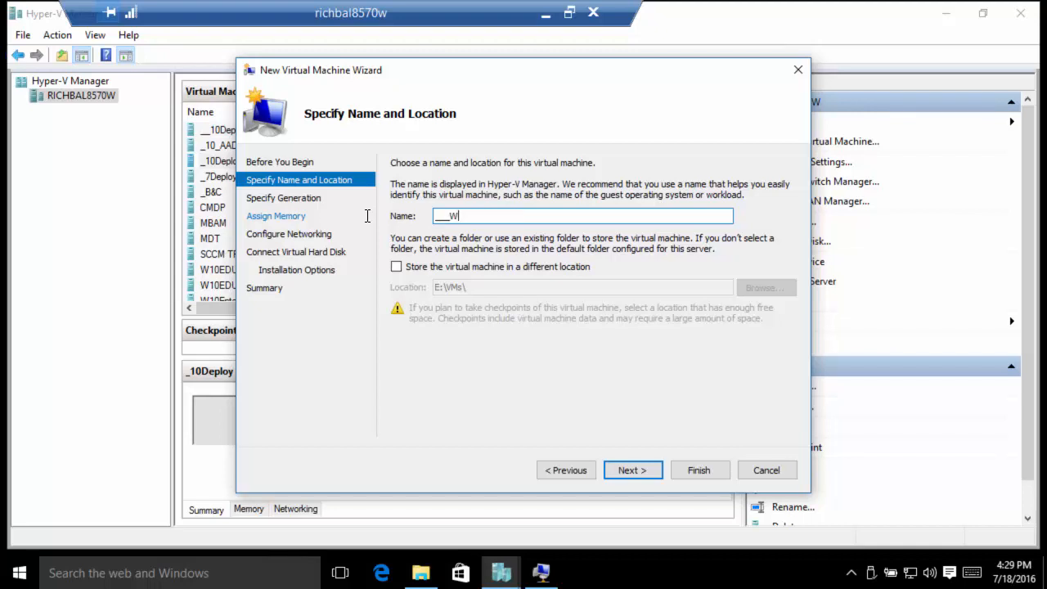
pyautogui.press('BackSpace')
pyautogui.write('Win10EDUDeploy')
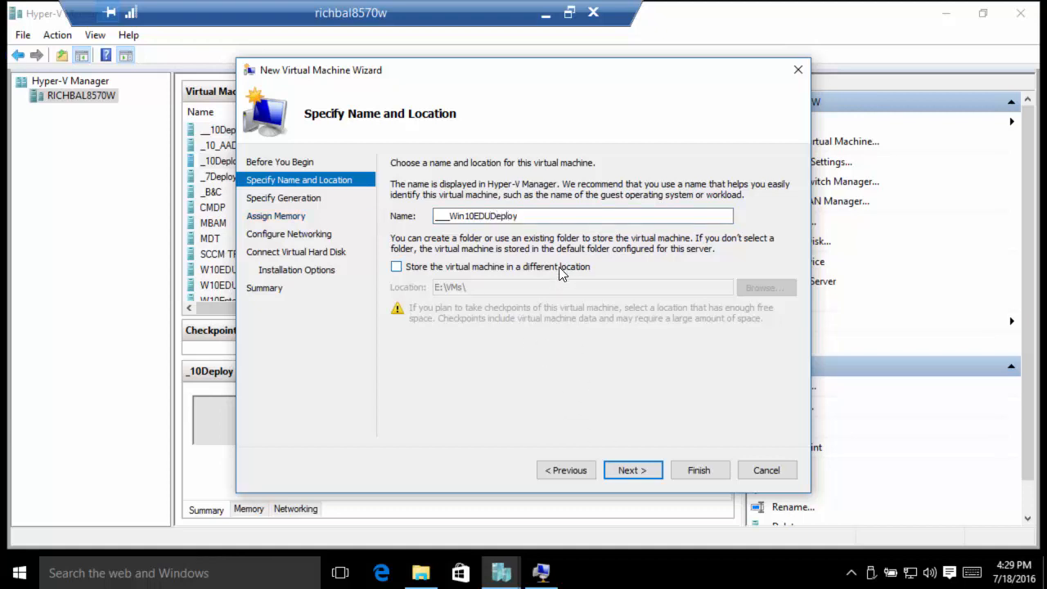
# Step: Store the VM in a different location under E:\VMs\ and make it Generation 2
pyautogui.click(496, 268)
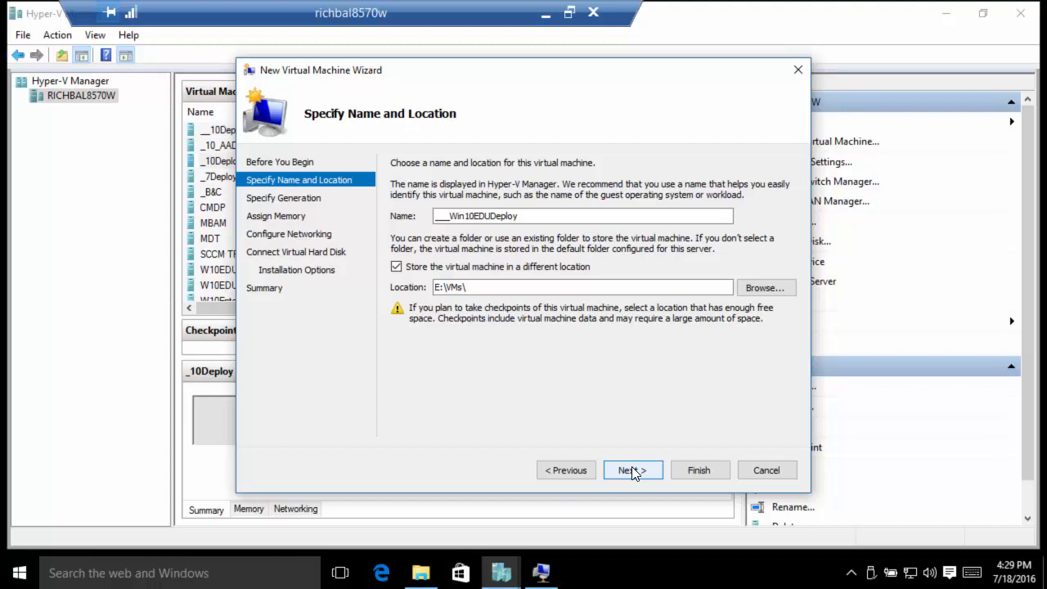
pyautogui.click(632, 471)
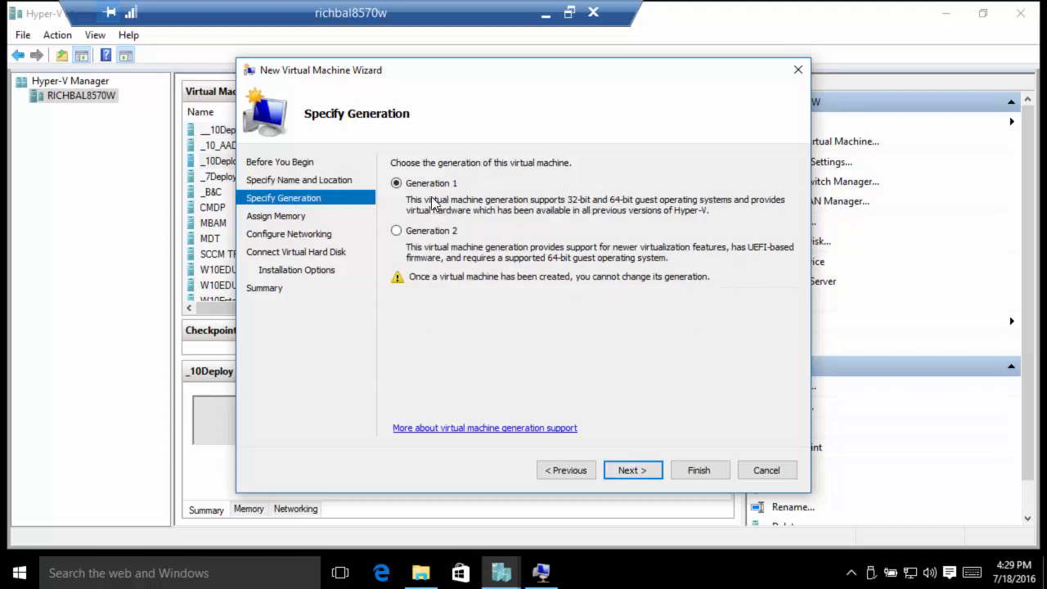
pyautogui.click(442, 235)
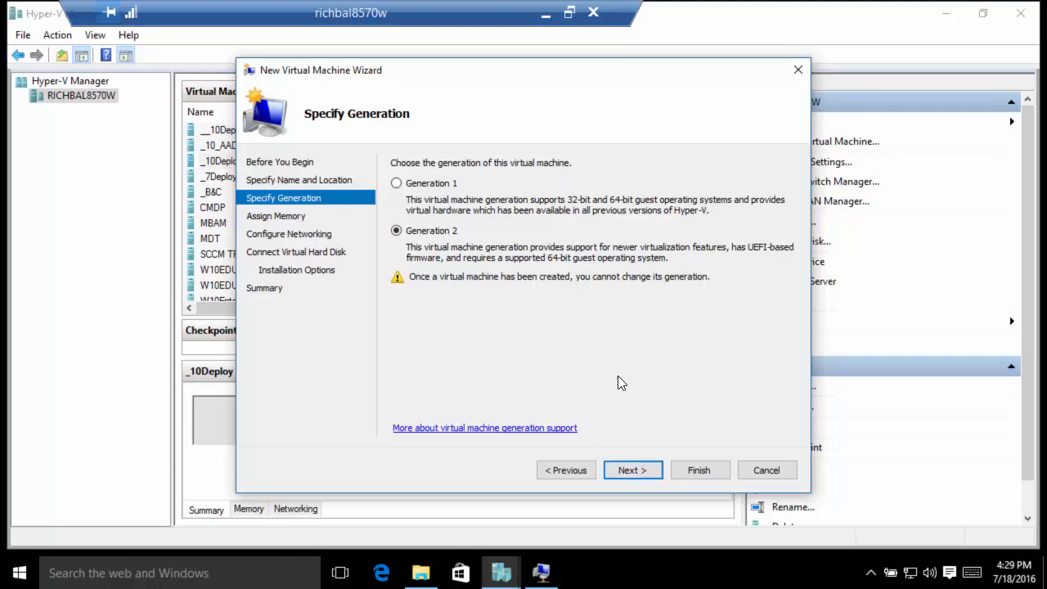
# Step: Give the VM 2048 MB startup memory with Dynamic Memory turned off
pyautogui.click(635, 468)
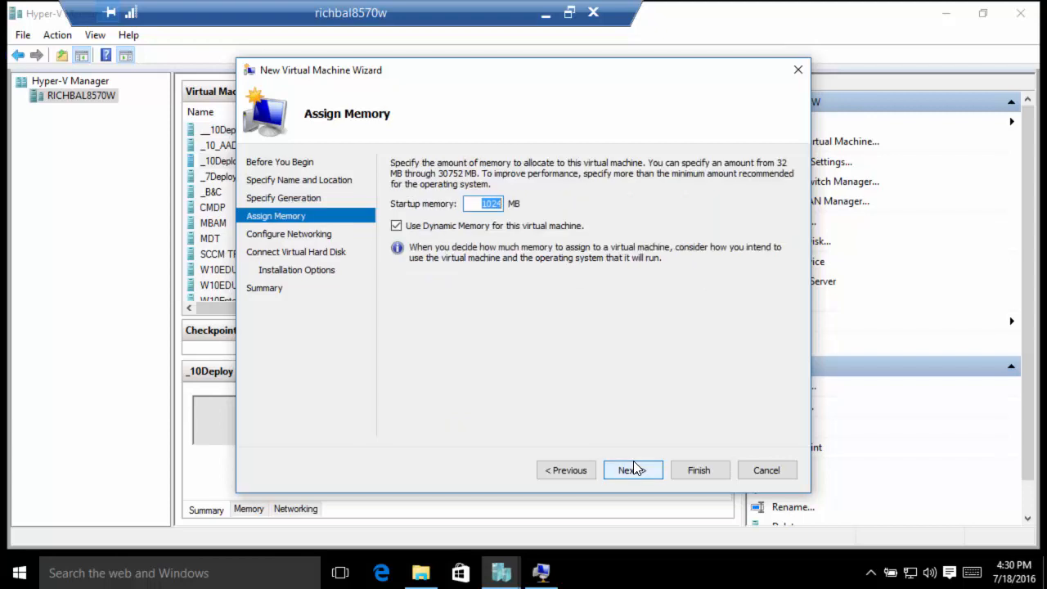
pyautogui.moveTo(480, 204); pyautogui.dragTo(562, 207)
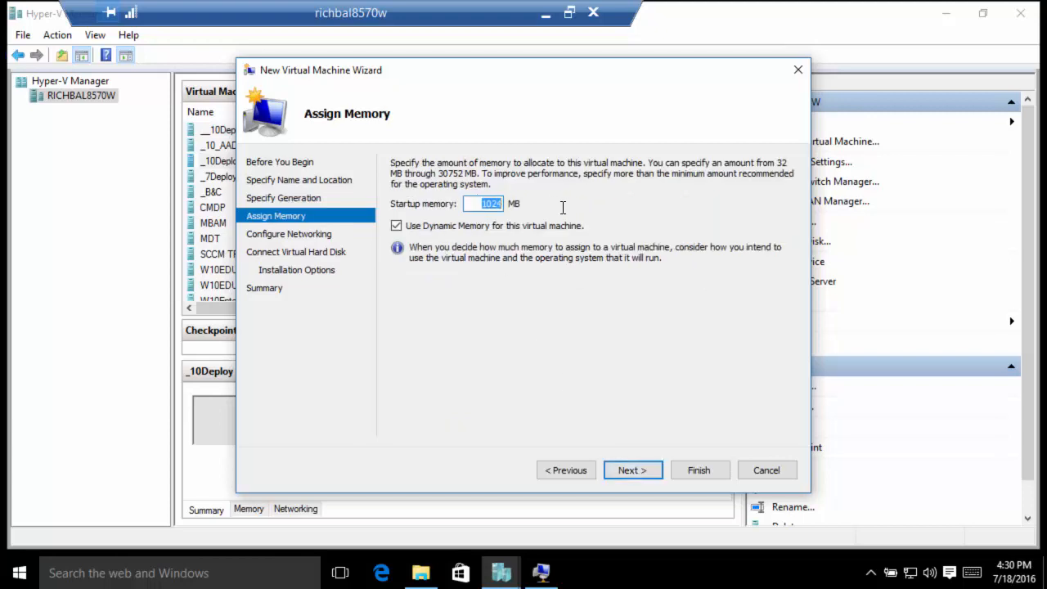
pyautogui.press('BackSpace')
pyautogui.write('2048')
pyautogui.click(456, 226)
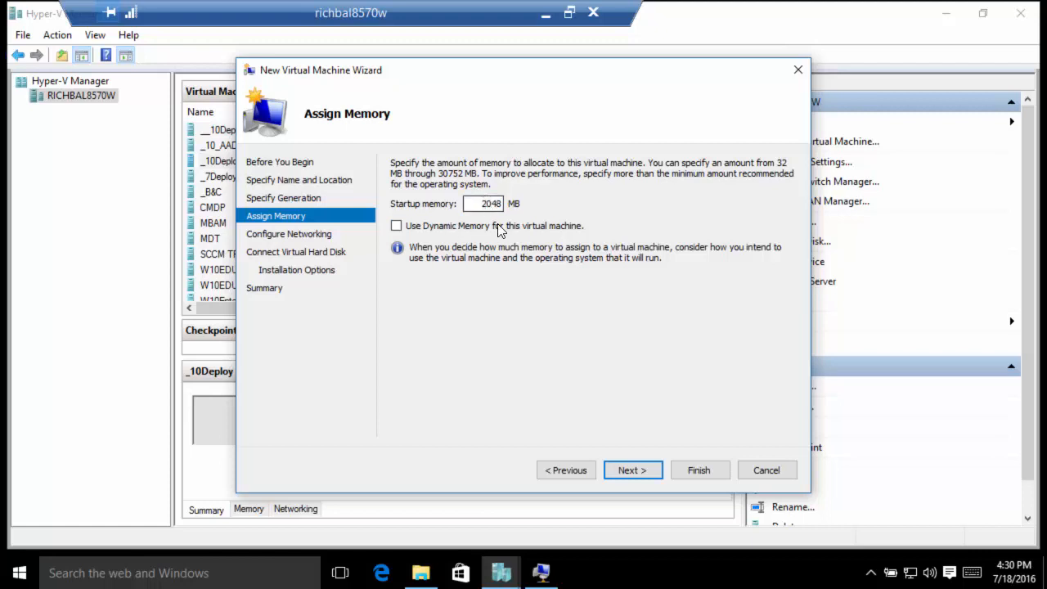
# Step: Connect the VM to the Wired switch and keep the new VHDX disk
pyautogui.click(620, 472)
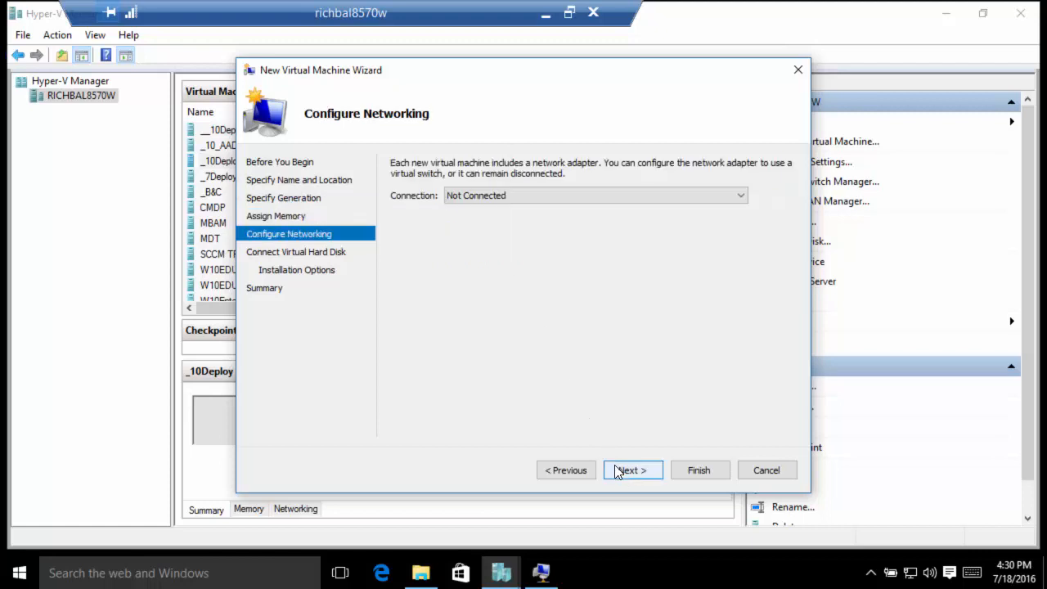
pyautogui.click(527, 194)
pyautogui.click(471, 242)
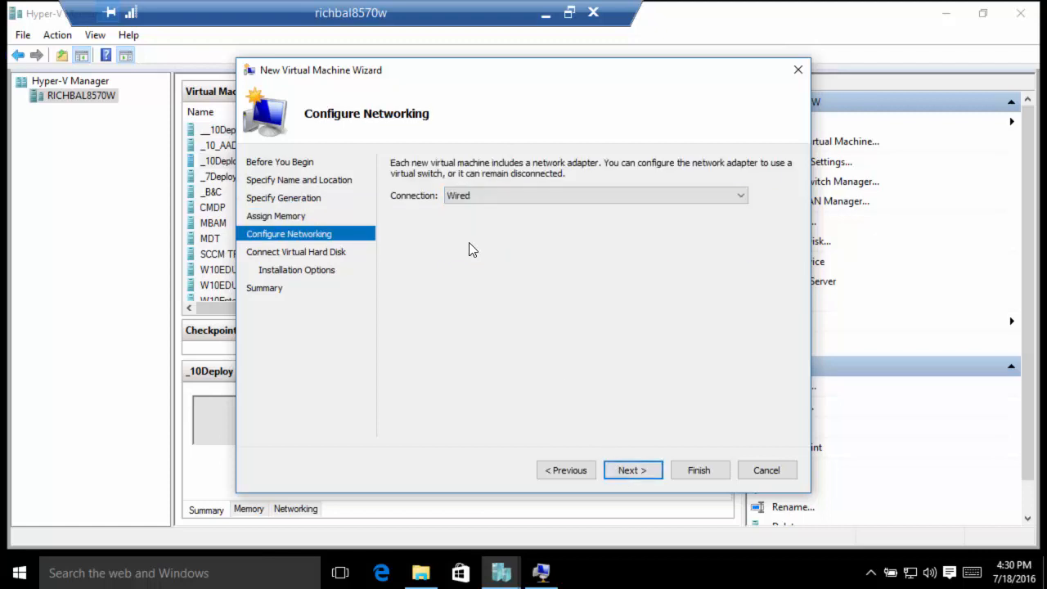
pyautogui.click(629, 472)
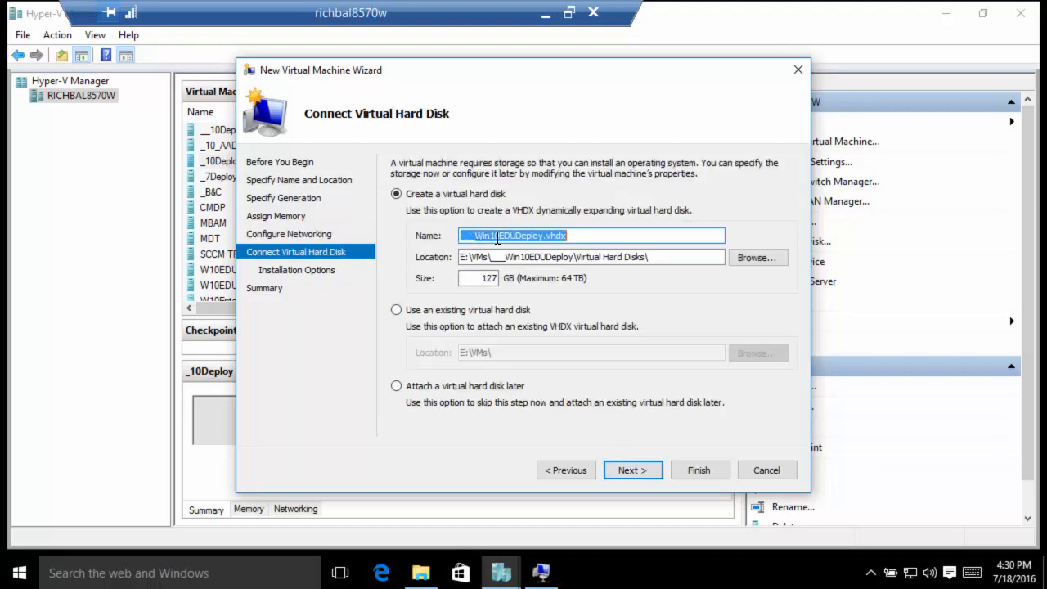
pyautogui.click(638, 472)
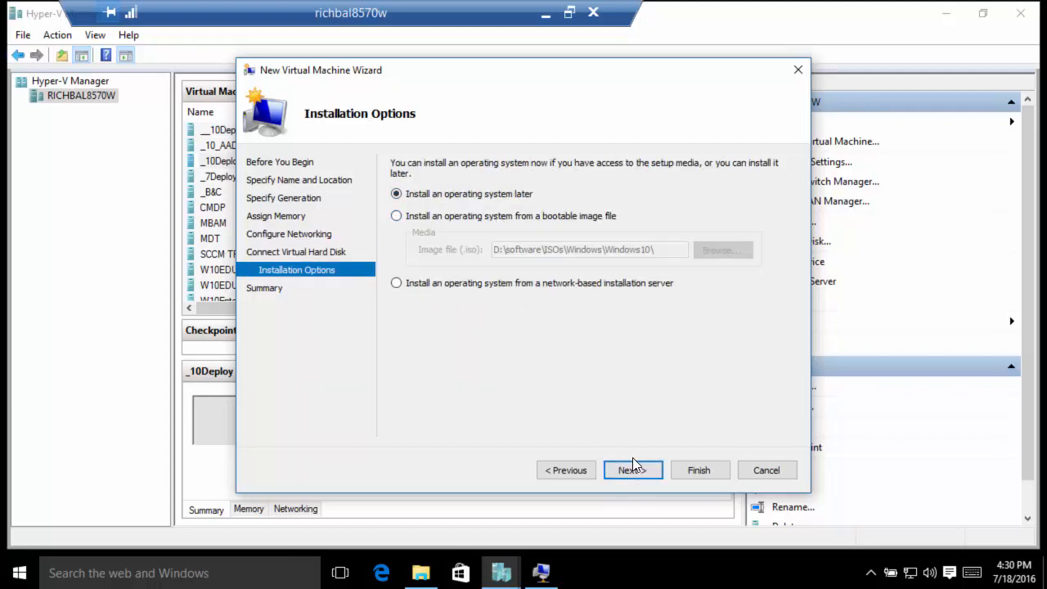
# Step: Choose to install the operating system later, finish the wizard, and open the new VM's menu
pyautogui.click(544, 224)
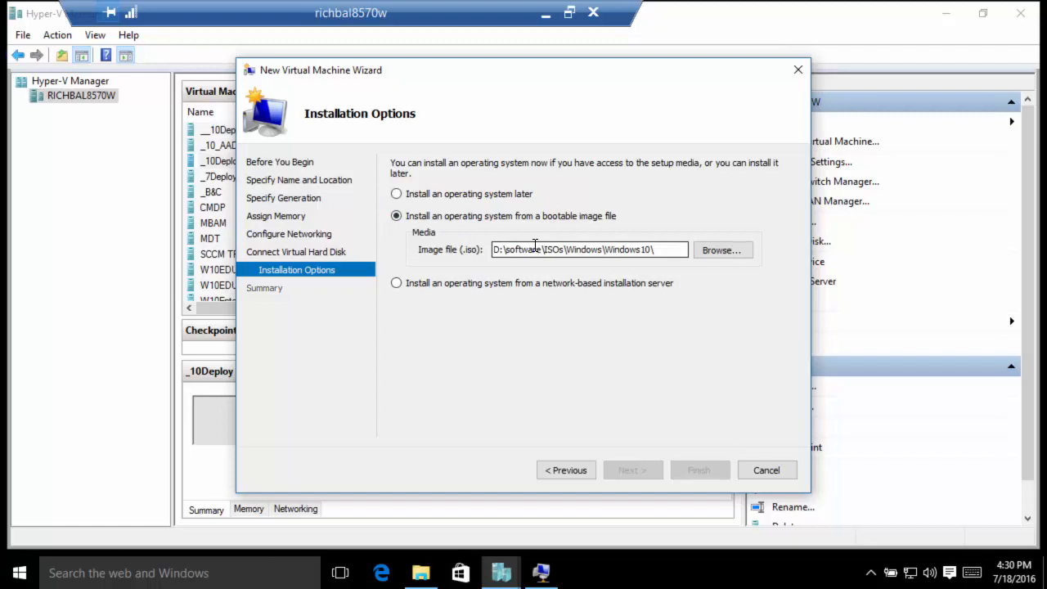
pyautogui.click(468, 193)
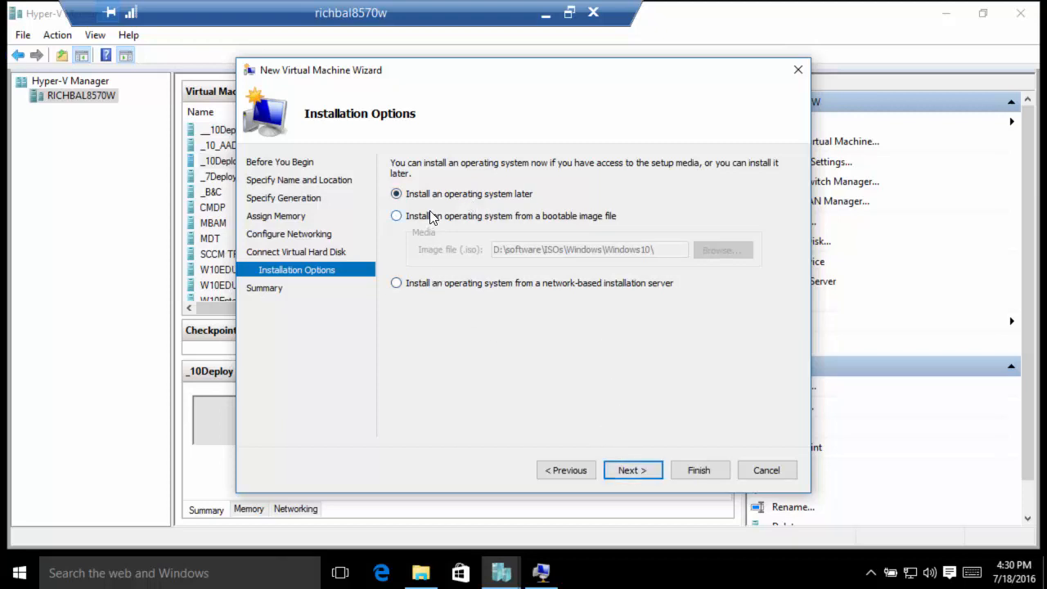
pyautogui.click(457, 282)
pyautogui.click(456, 197)
pyautogui.click(636, 468)
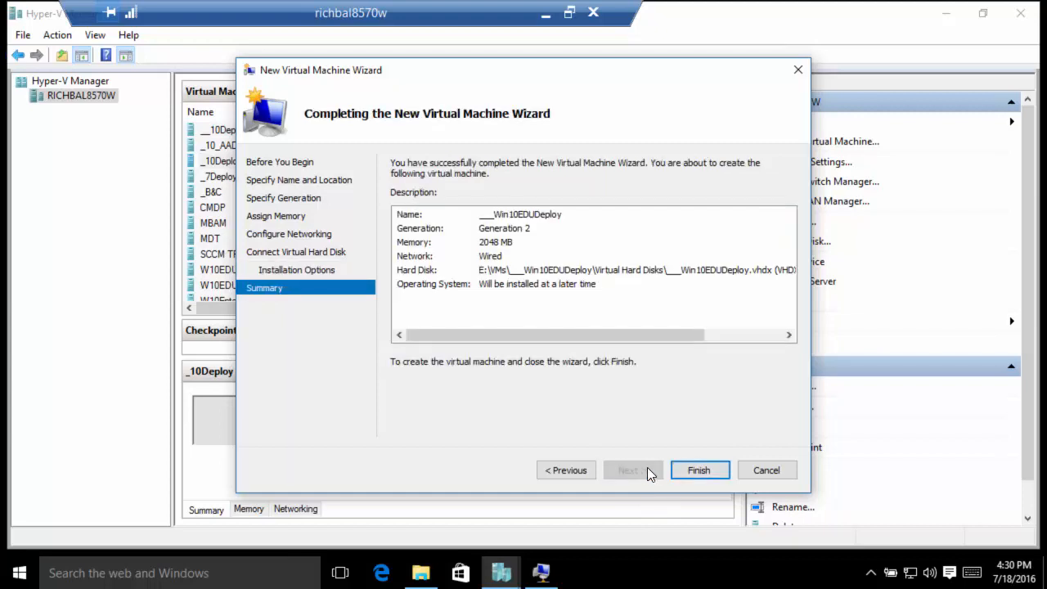
pyautogui.click(694, 469)
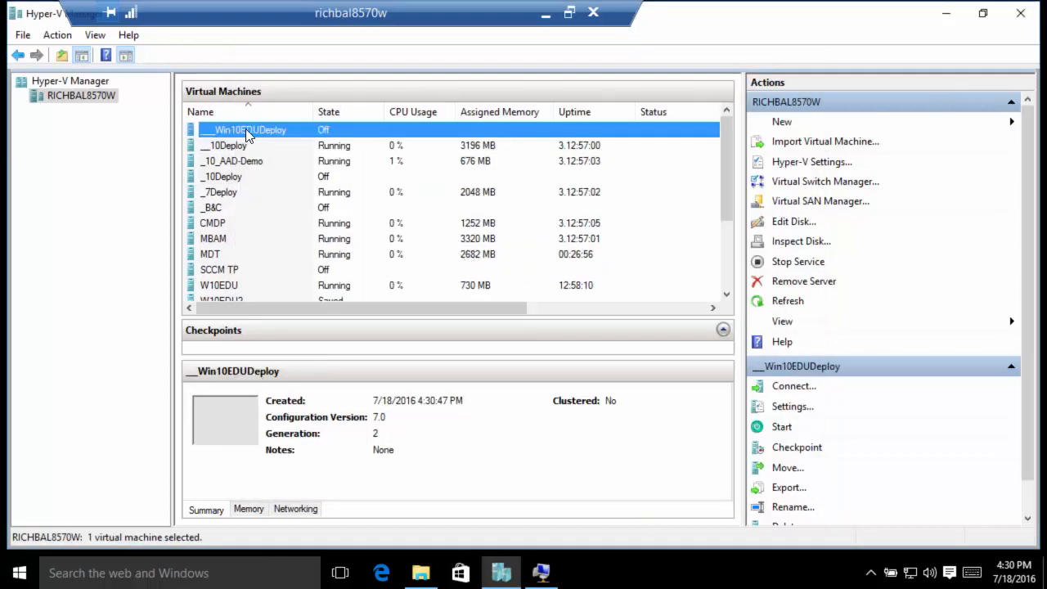
pyautogui.rightClick(246, 131)
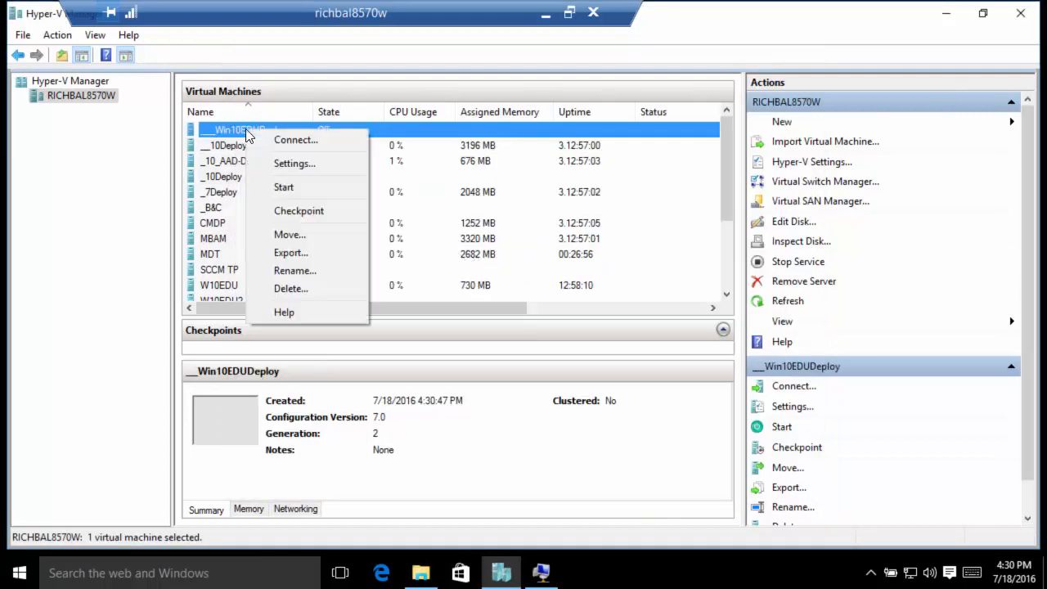
# Step: Connect to ___Win10EDUDeploy and check its firmware boot order in Settings
pyautogui.click(281, 140)
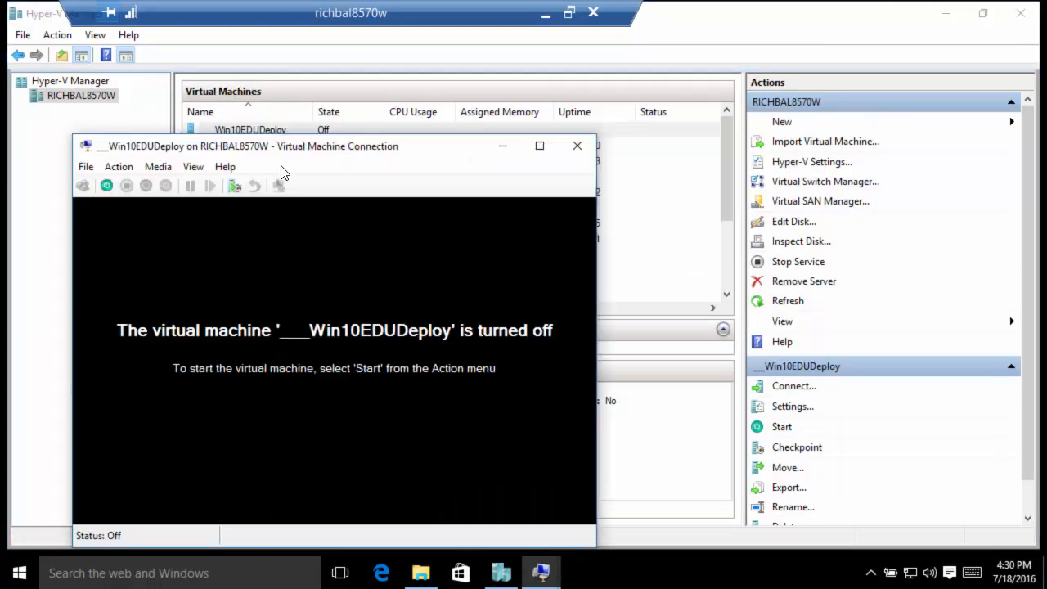
pyautogui.click(85, 166)
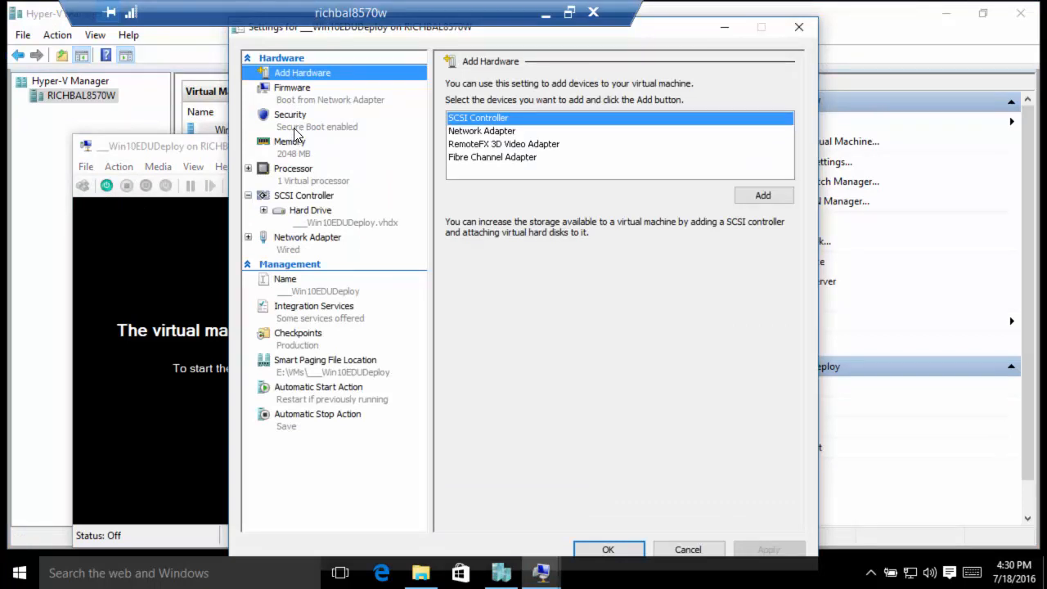
pyautogui.click(296, 96)
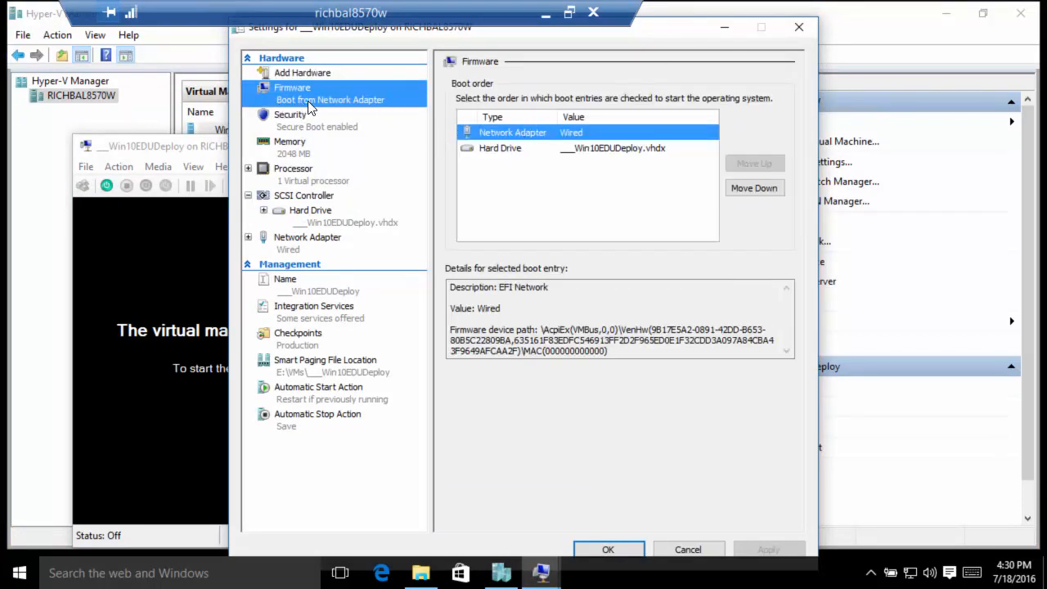
# Step: Set the VM's number of virtual processors to 2 and apply
pyautogui.click(295, 171)
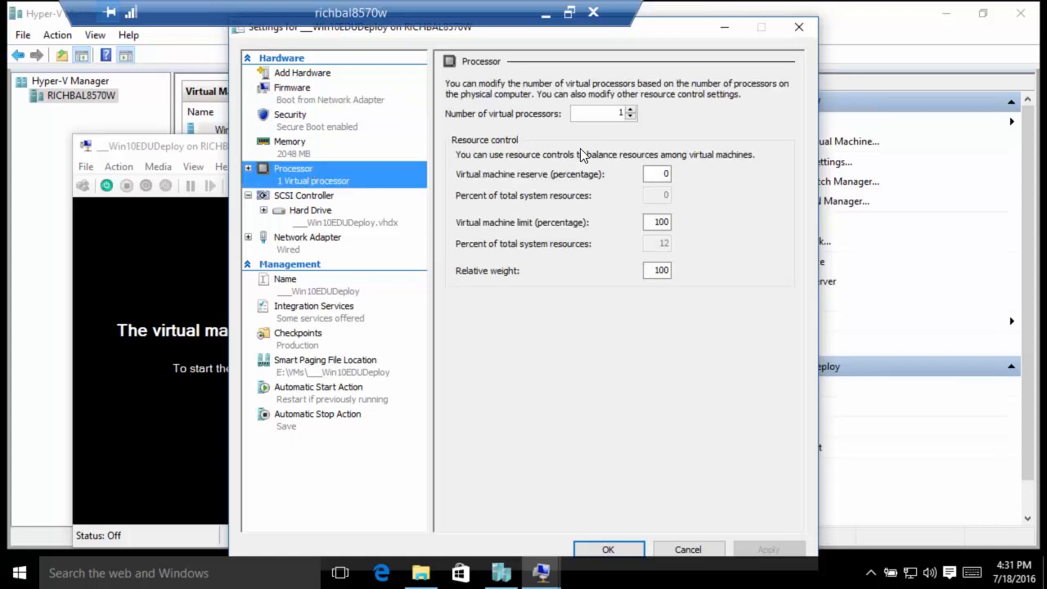
pyautogui.doubleClick(604, 108)
pyautogui.write('2')
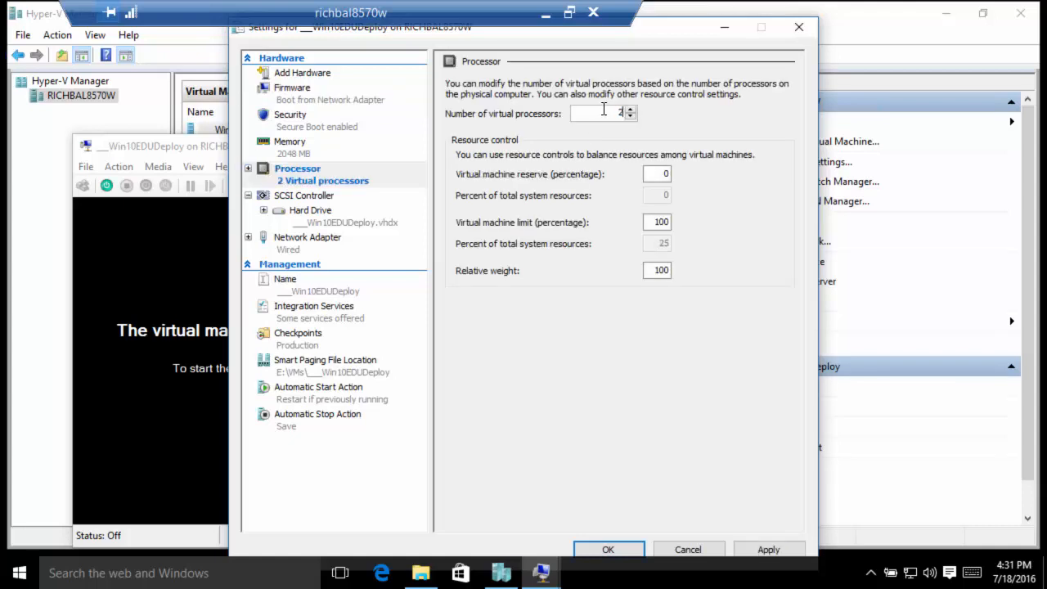
pyautogui.click(606, 550)
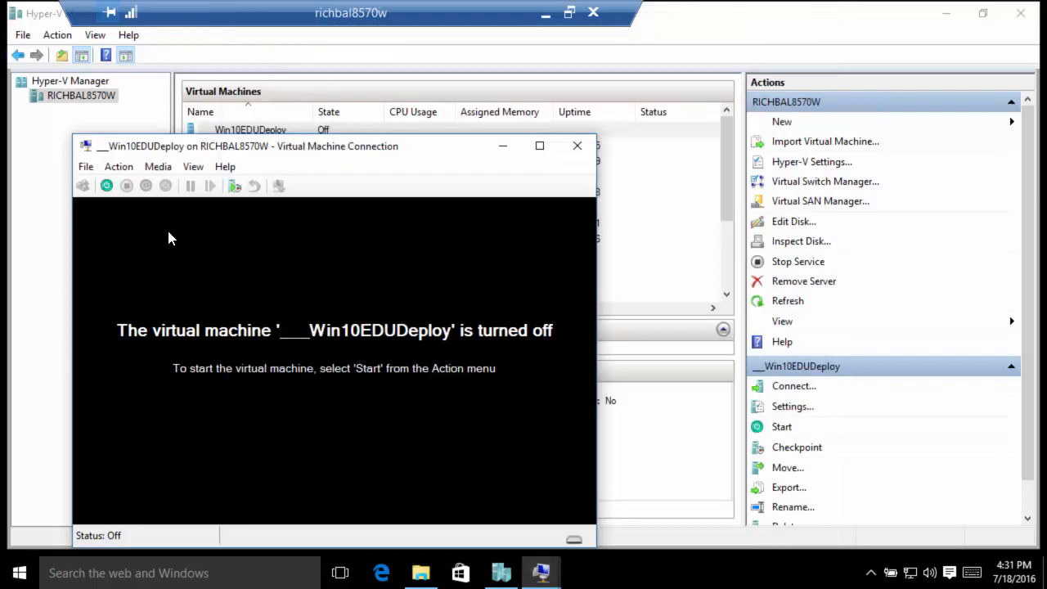
# Step: Power-cycle the VM so it PXE-boots from the WDS server into the MDT Welcome screen
pyautogui.click(106, 186)
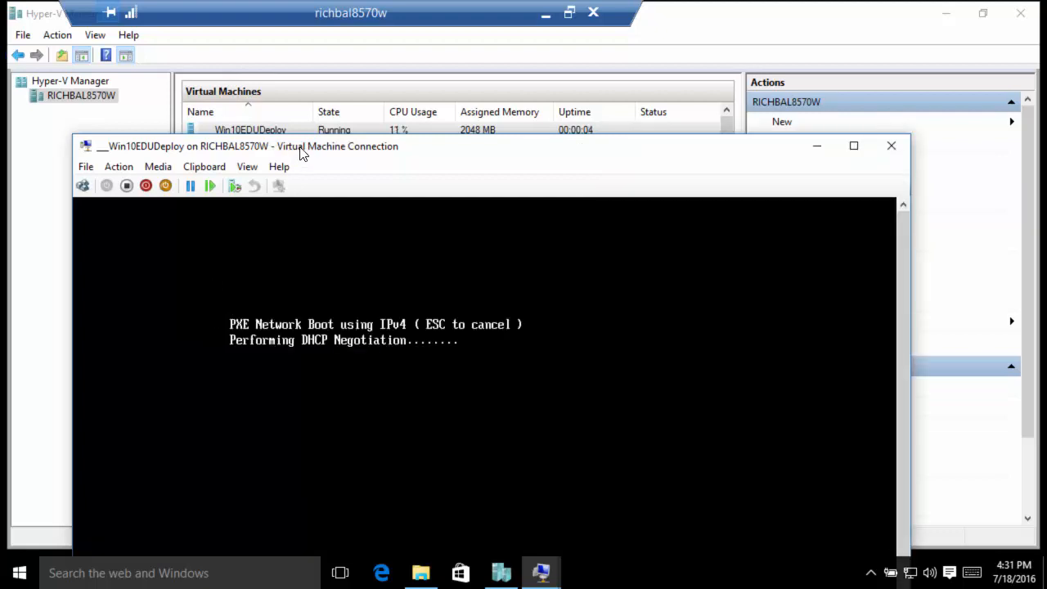
pyautogui.moveTo(299, 147); pyautogui.dragTo(279, 58)
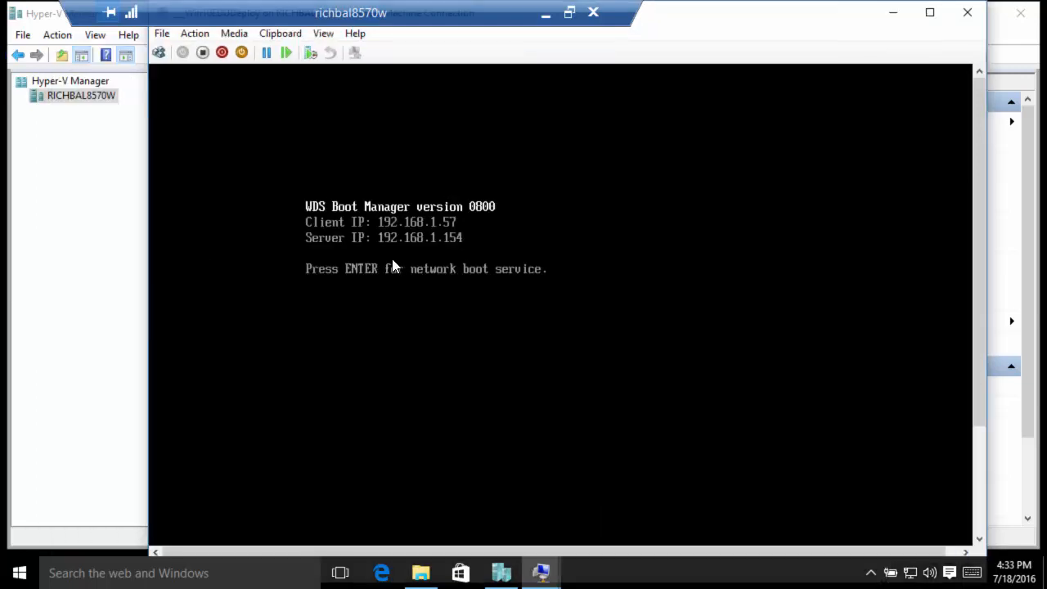
pyautogui.click(203, 52)
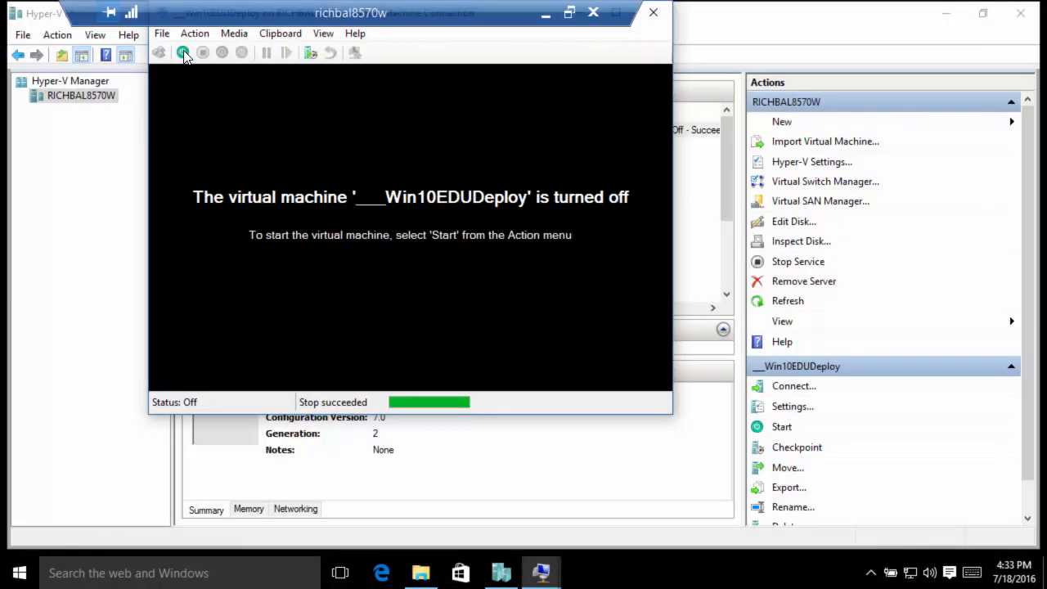
pyautogui.click(183, 53)
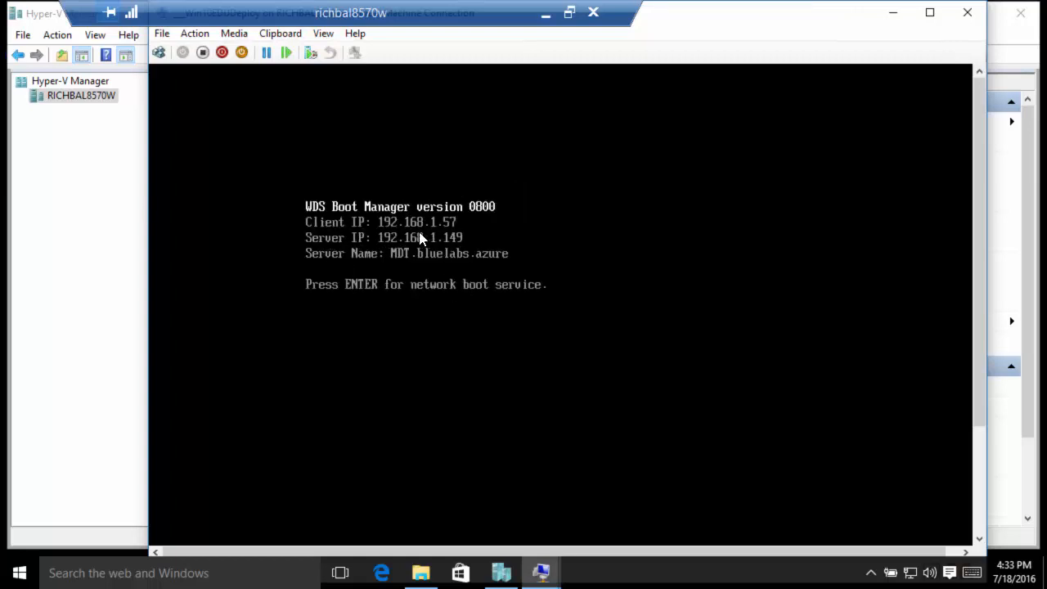
pyautogui.press('Return')
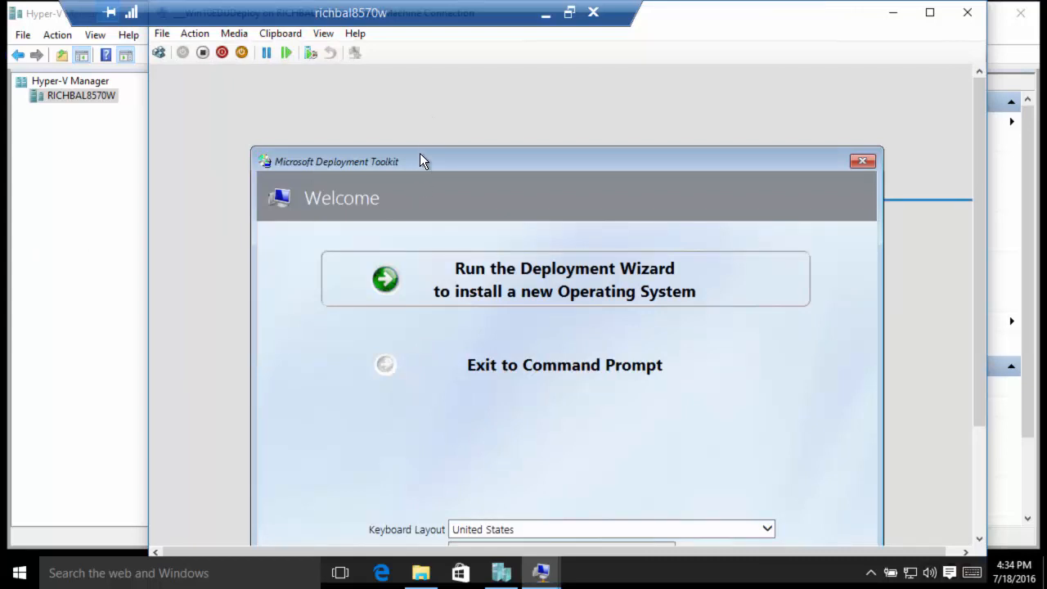
# Step: Run the Deployment Wizard and pick the Windows 10 1511 Education x64 Deployment task sequence
pyautogui.moveTo(420, 161); pyautogui.dragTo(399, 86)
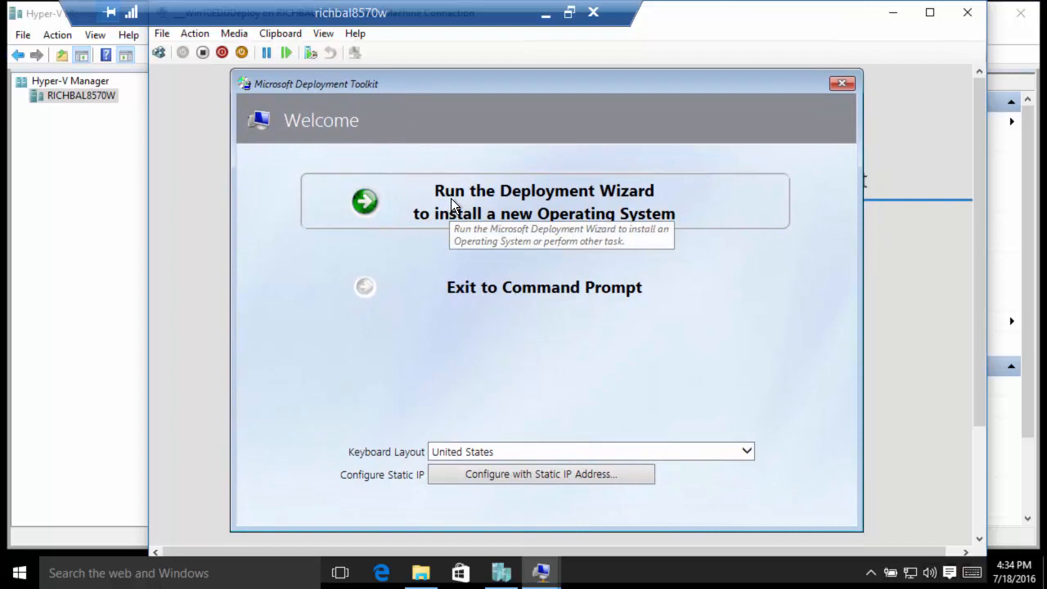
pyautogui.click(452, 205)
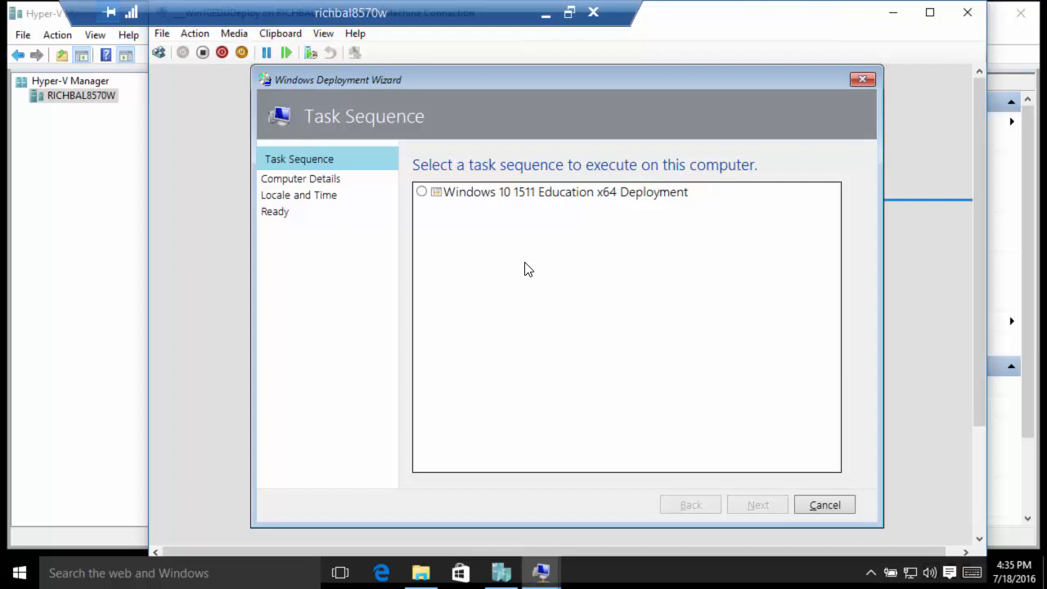
pyautogui.click(519, 194)
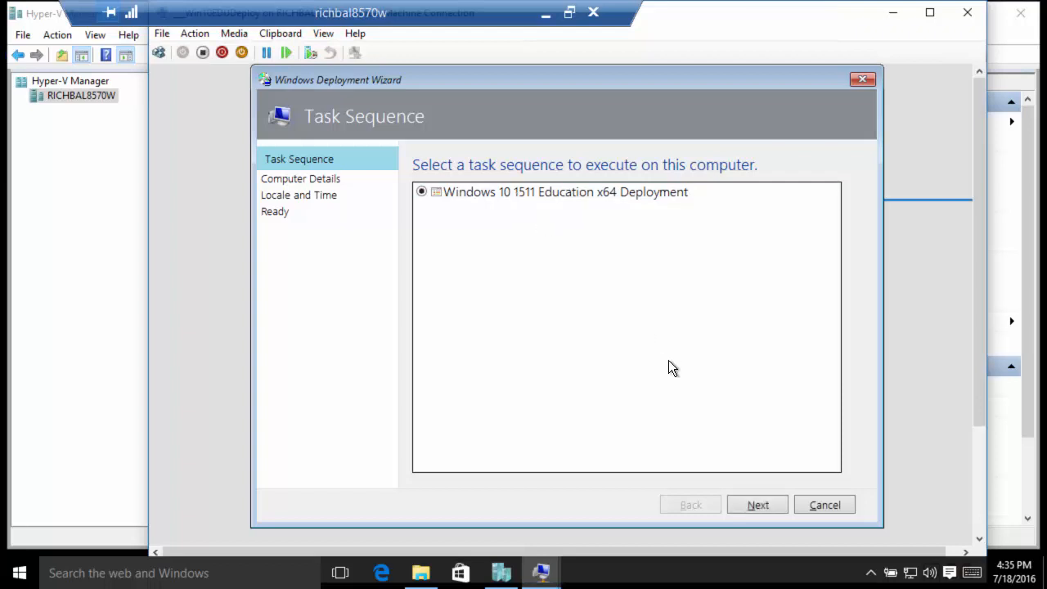
pyautogui.click(759, 505)
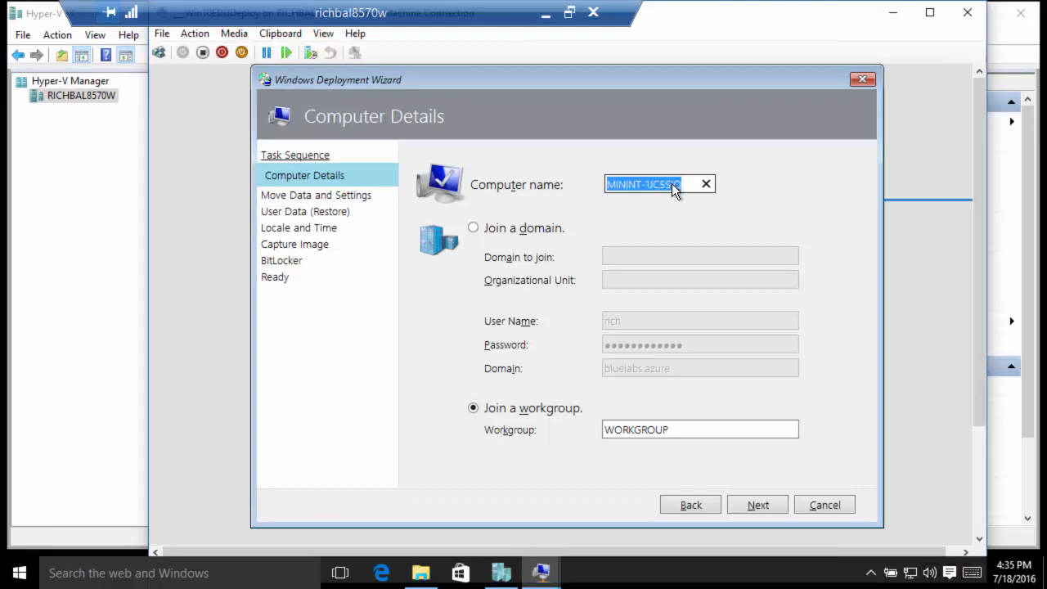
# Step: Name the computer W101511Demo and join domain bluelabs.azure, entering the account password
pyautogui.write('R')
pyautogui.press('BackSpace')
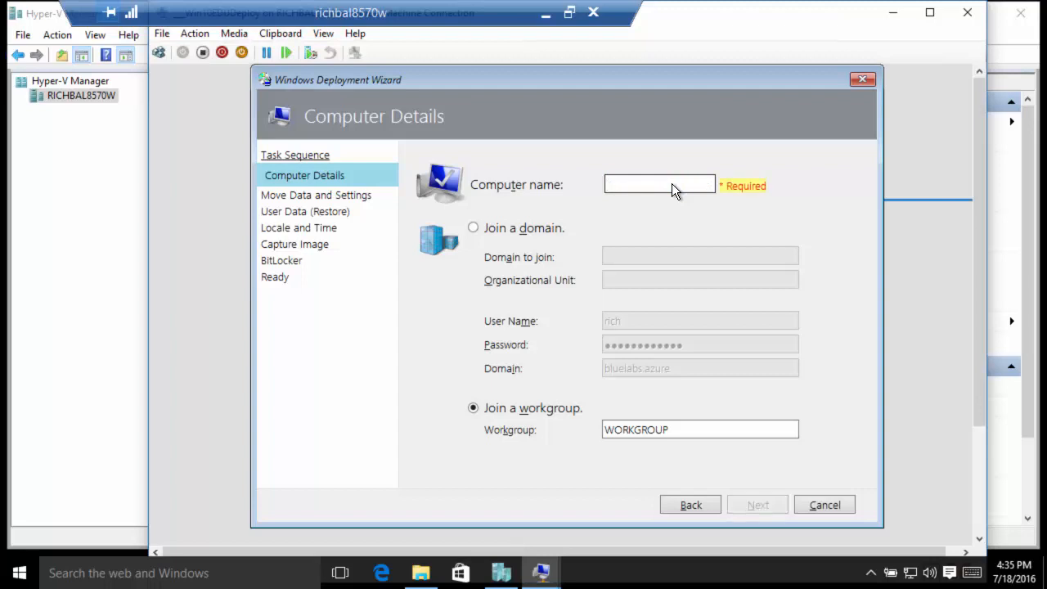
pyautogui.write('W1015')
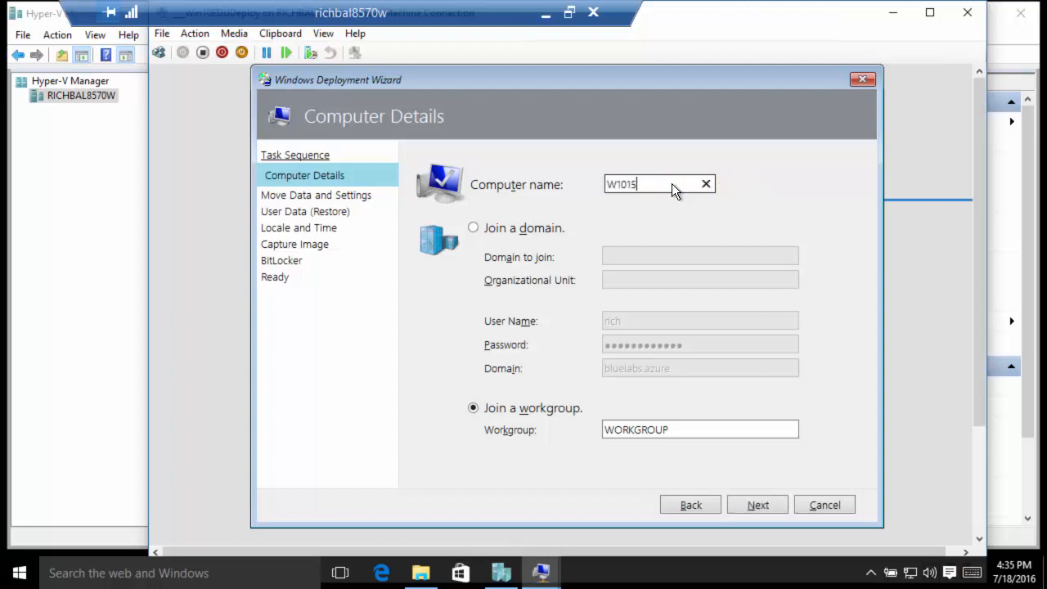
pyautogui.write('11Demo')
pyautogui.click(542, 230)
pyautogui.click(654, 260)
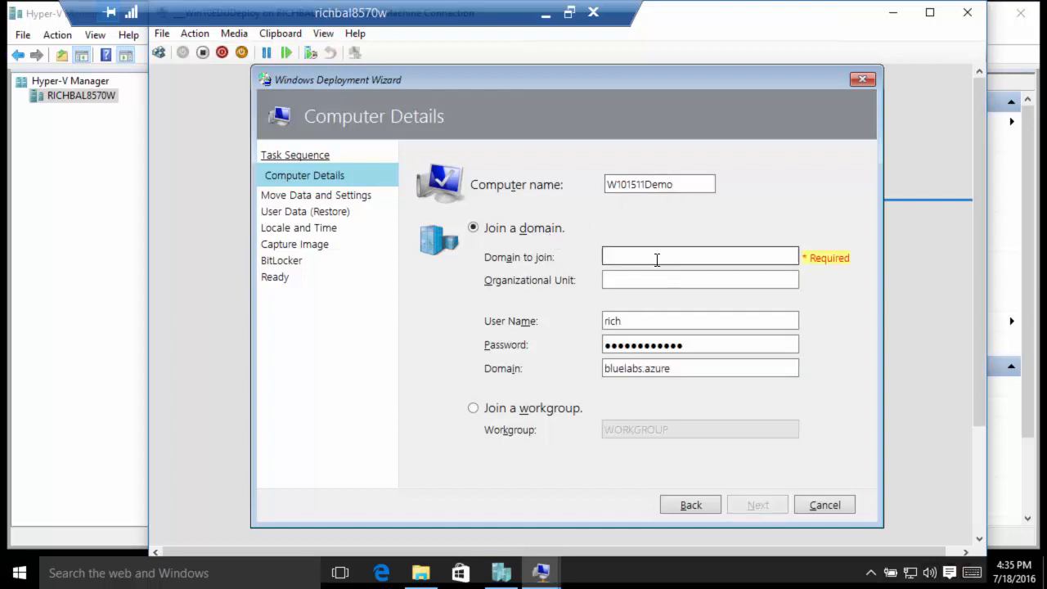
pyautogui.write('bluelabs.azure')
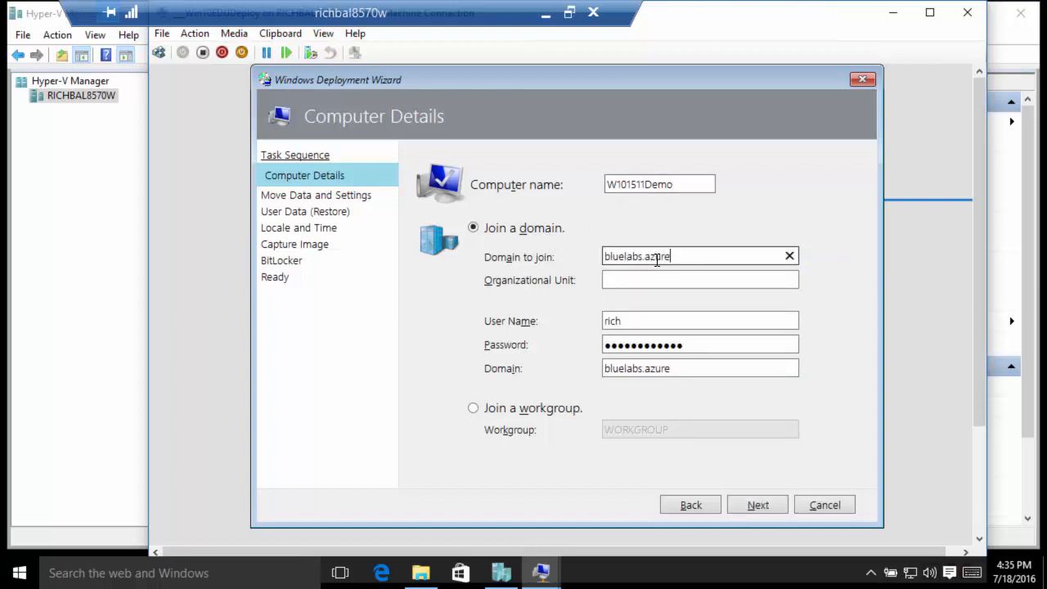
pyautogui.press('Tab')
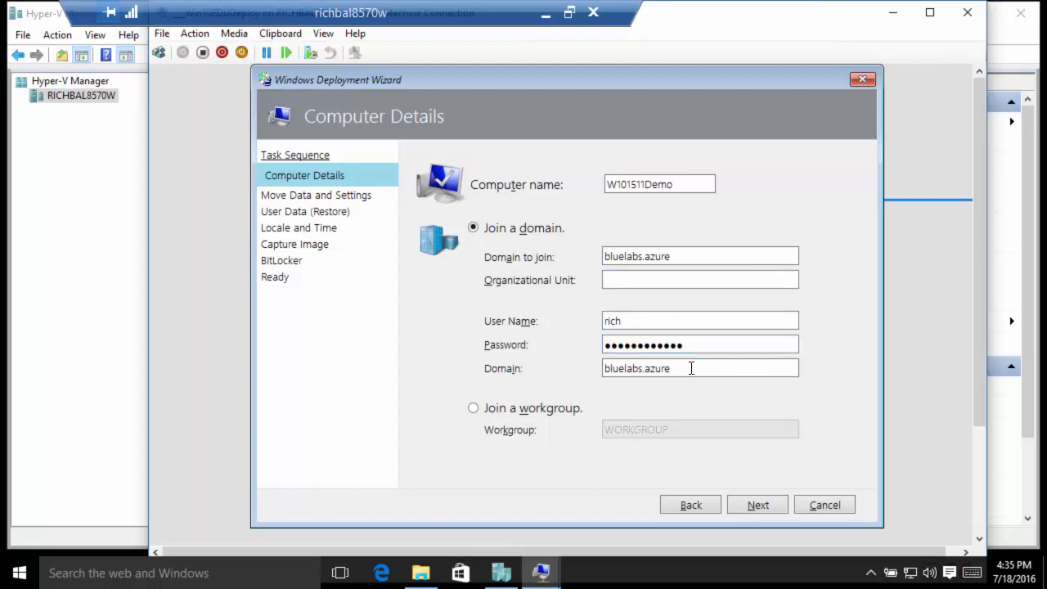
pyautogui.click(652, 321)
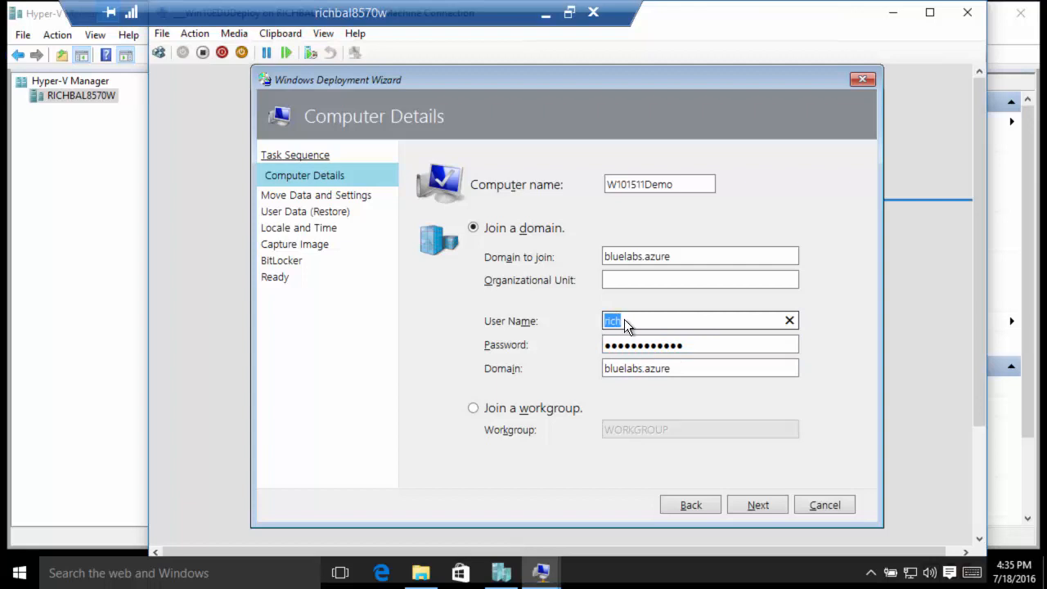
pyautogui.press('Tab')
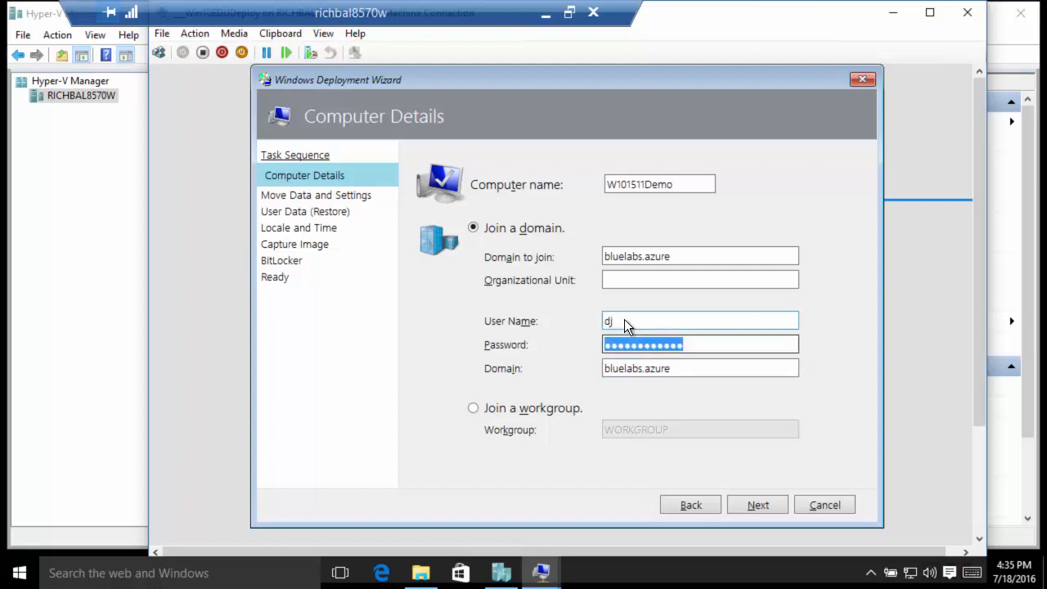
pyautogui.write('paword')
pyautogui.click(751, 505)
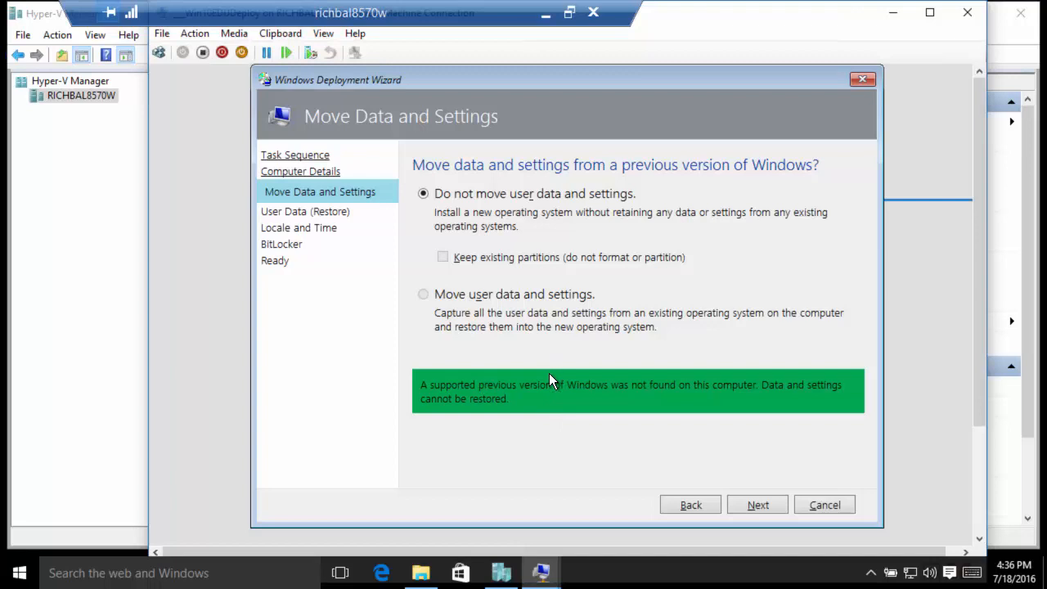
# Step: Accept defaults for user data, locale, time zone and BitLocker, review details, and begin deployment
pyautogui.click(765, 501)
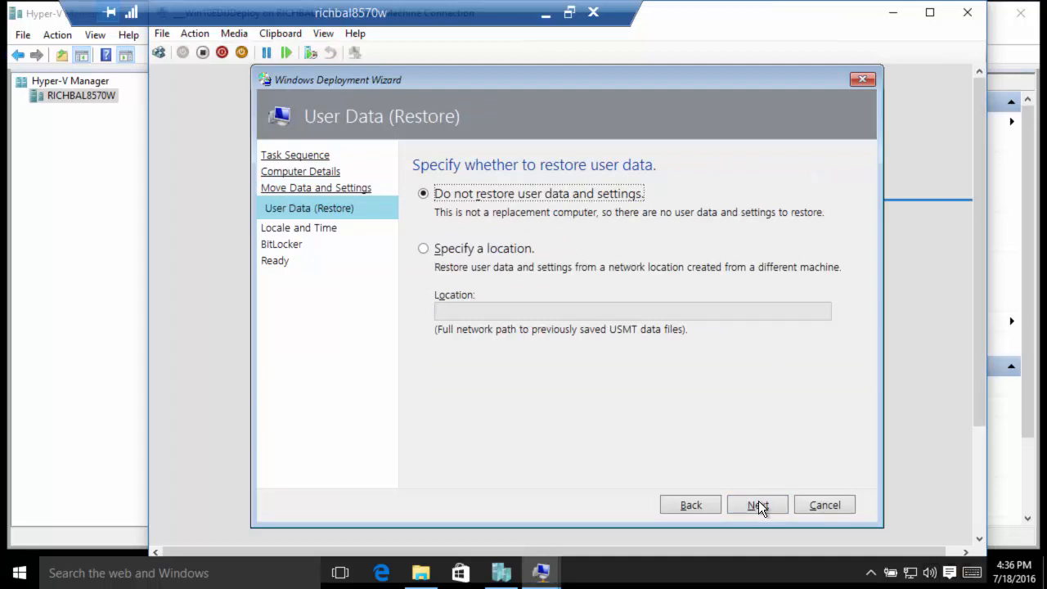
pyautogui.click(758, 505)
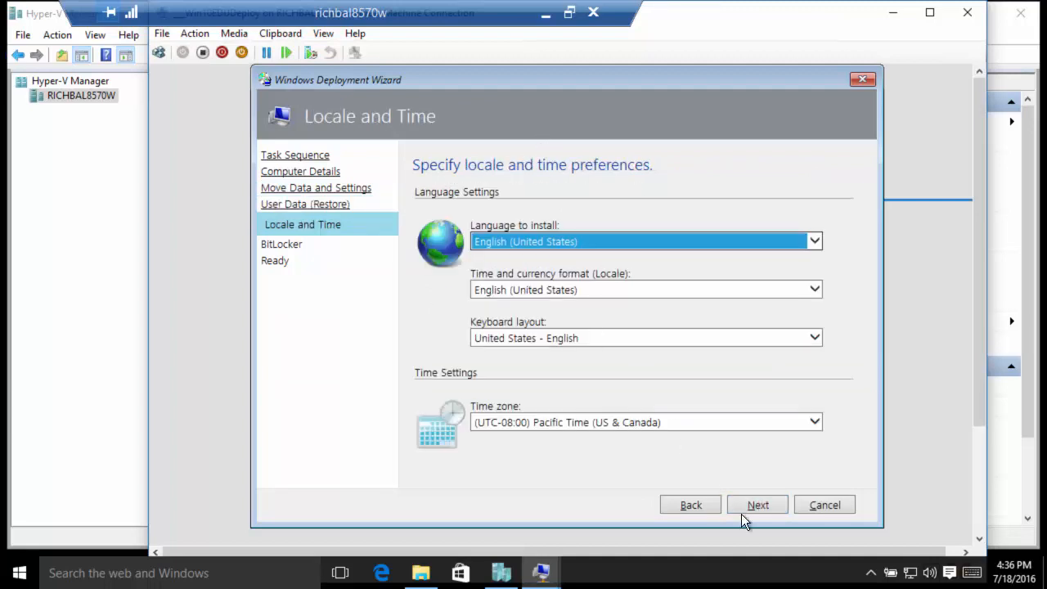
pyautogui.click(750, 499)
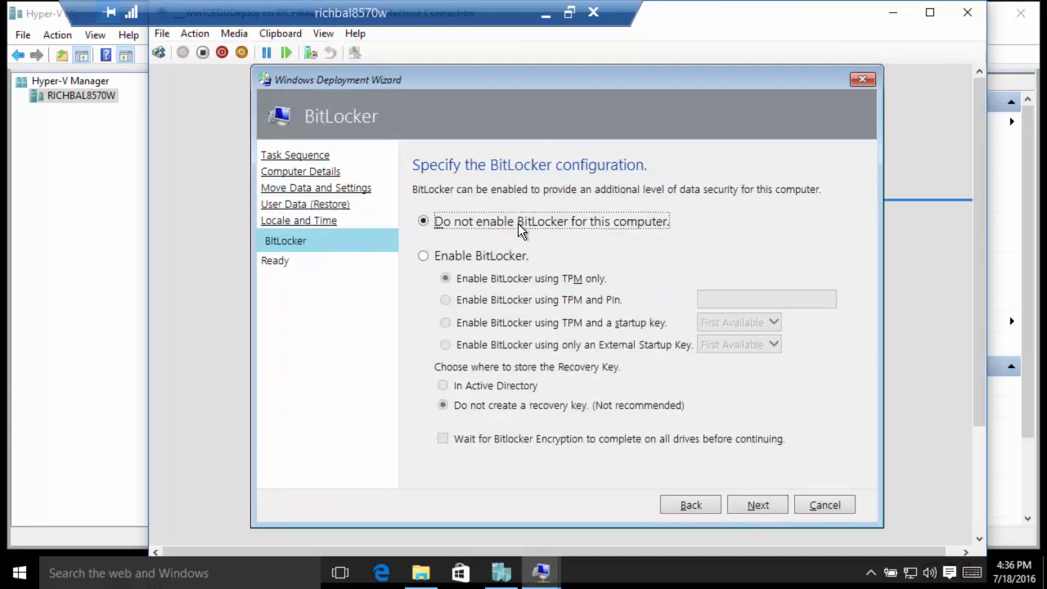
pyautogui.click(752, 511)
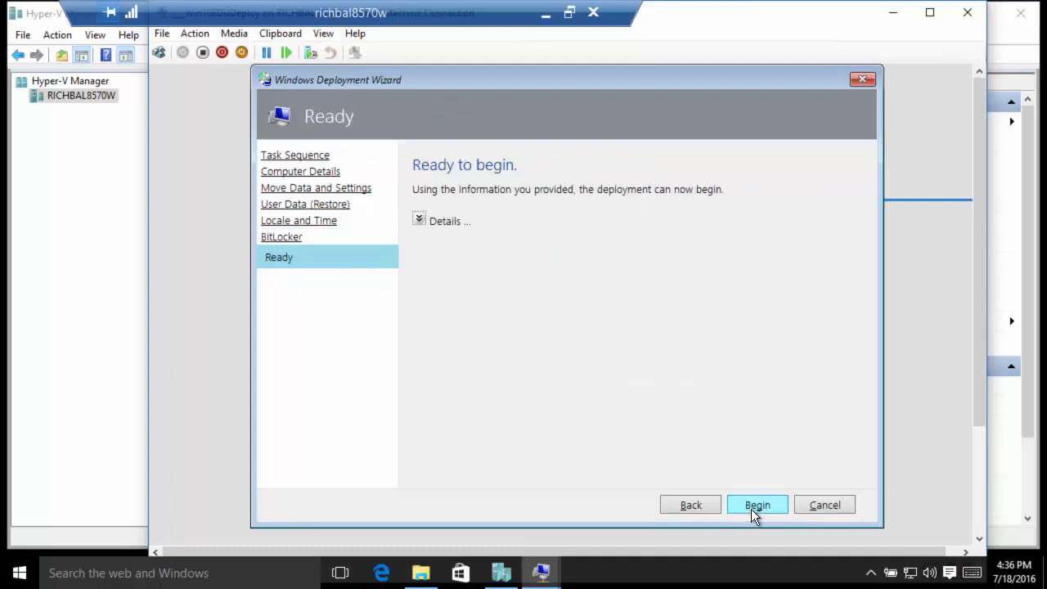
pyautogui.click(418, 217)
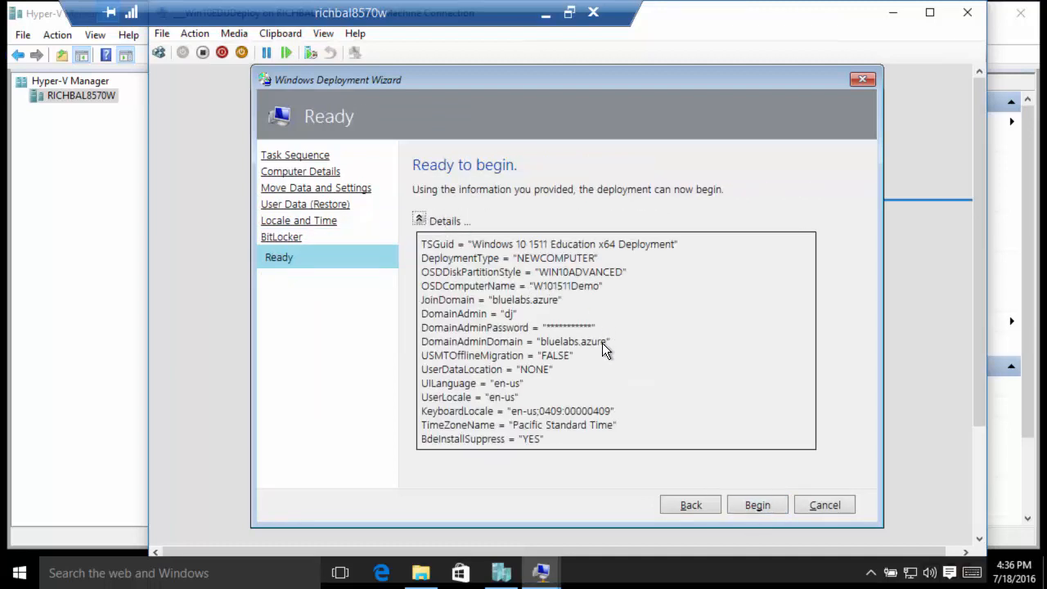
pyautogui.click(770, 507)
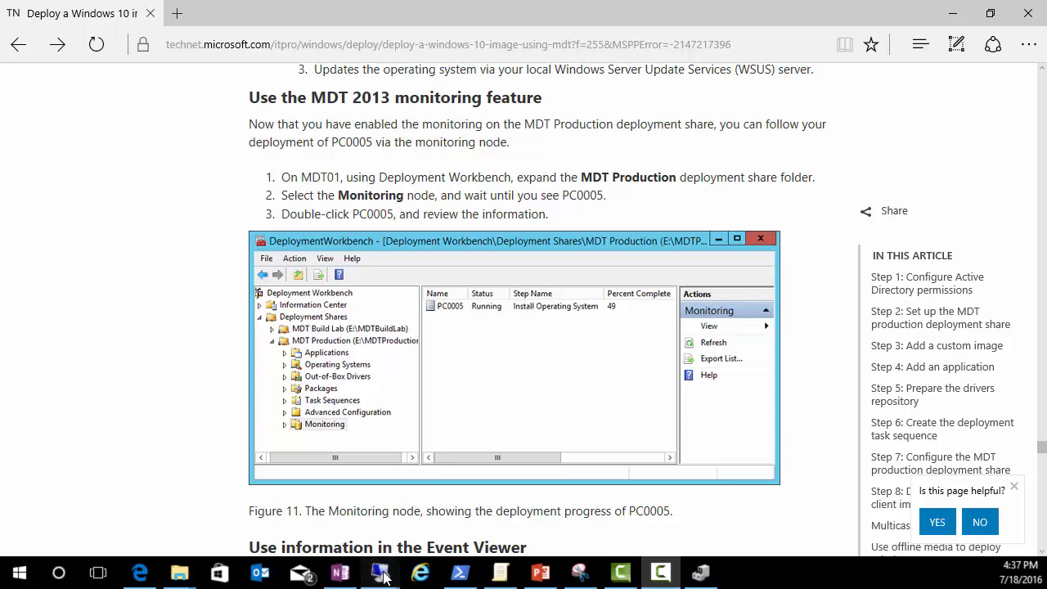
# Step: On the MDT server session, open the Monitoring node of running deployments
pyautogui.moveTo(390, 565)
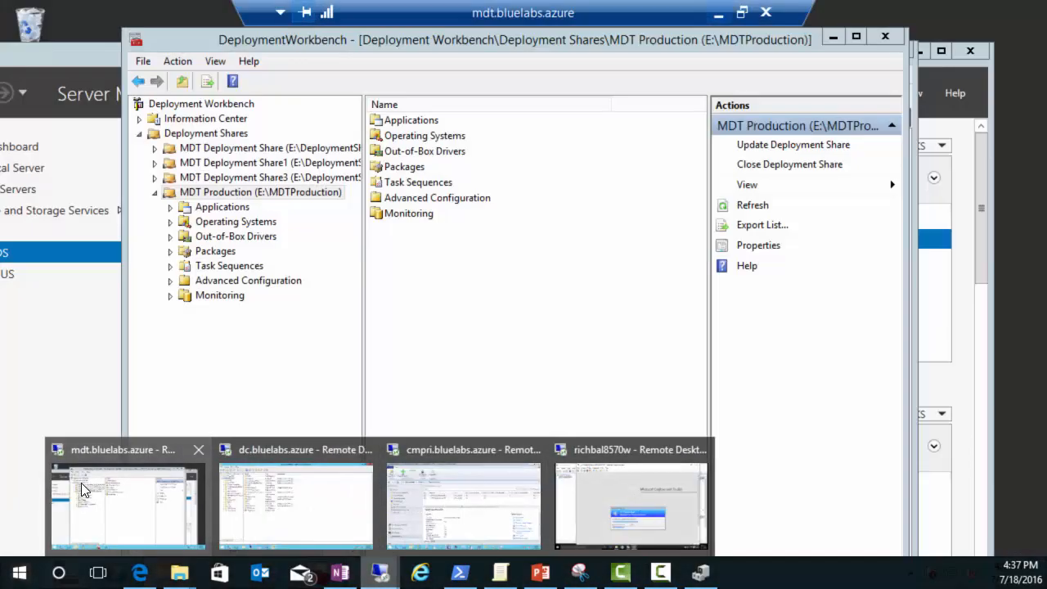
pyautogui.click(81, 487)
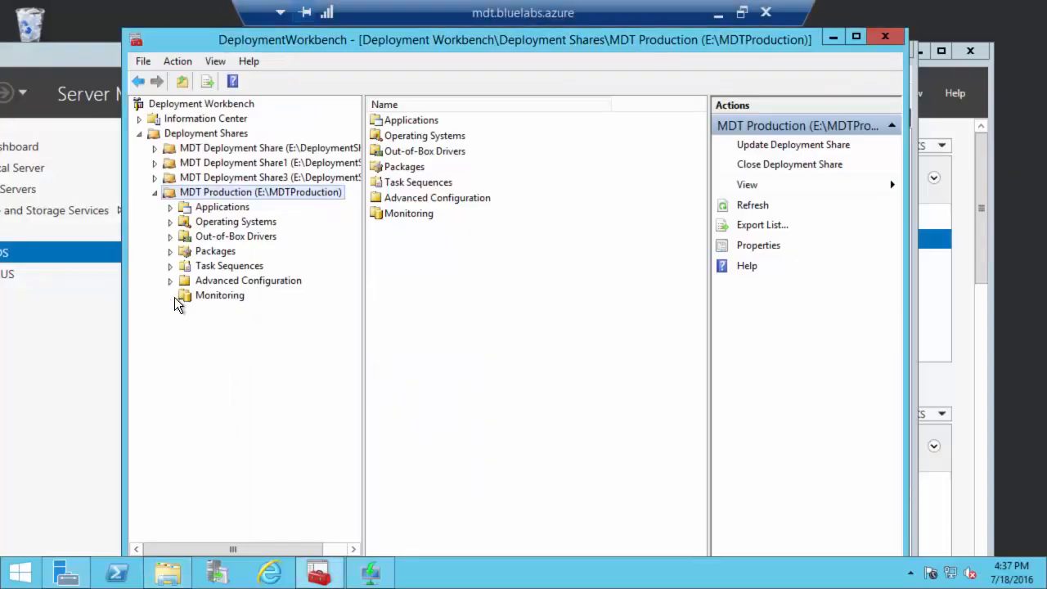
pyautogui.click(204, 293)
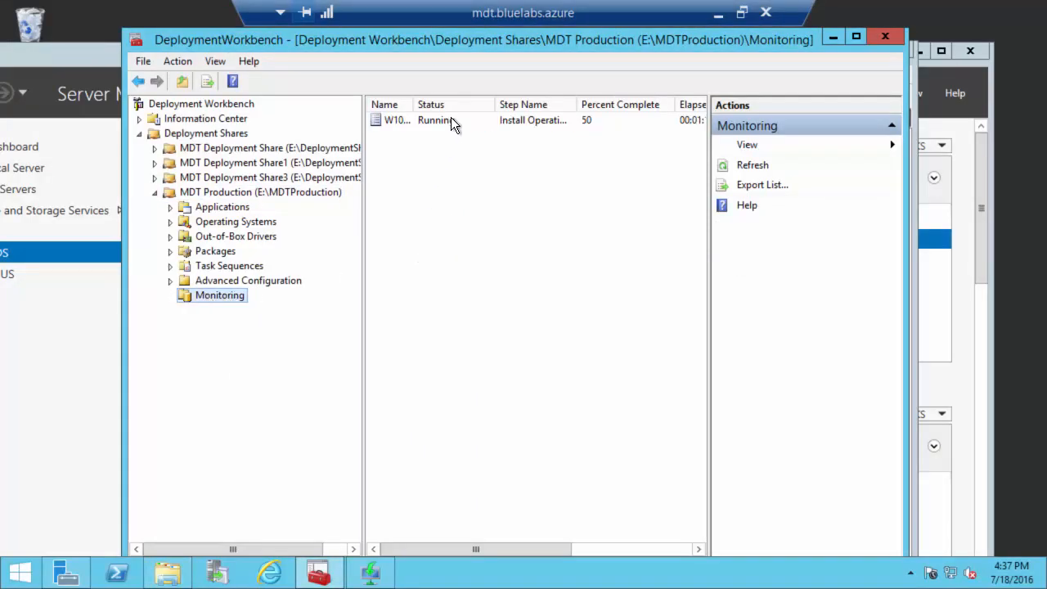
# Step: Resize the columns and select W101511Demo to see its Install Operating System progress
pyautogui.moveTo(415, 105); pyautogui.dragTo(500, 105)
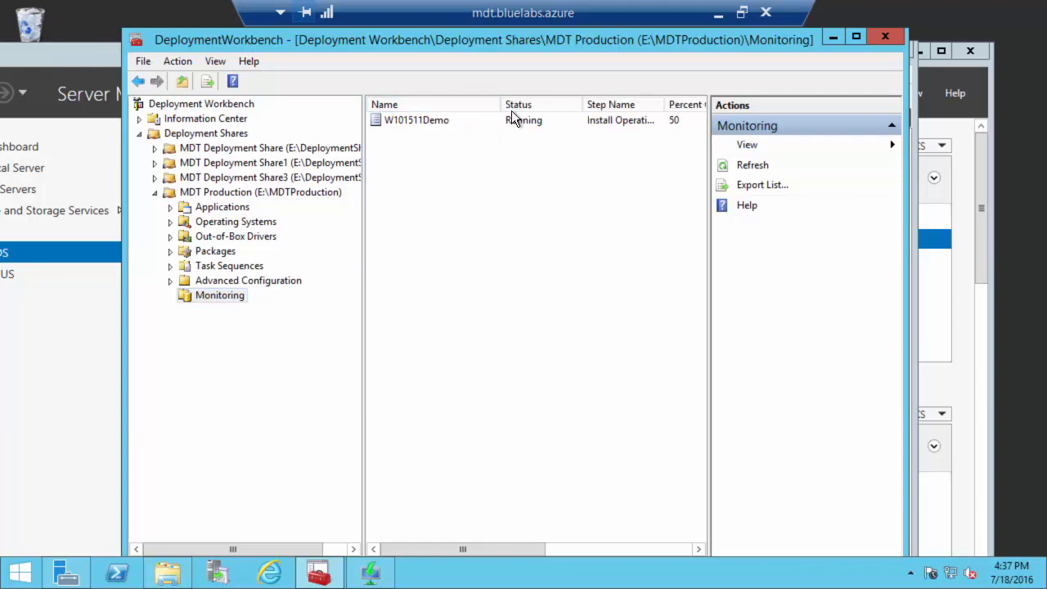
pyautogui.moveTo(499, 105); pyautogui.dragTo(471, 107)
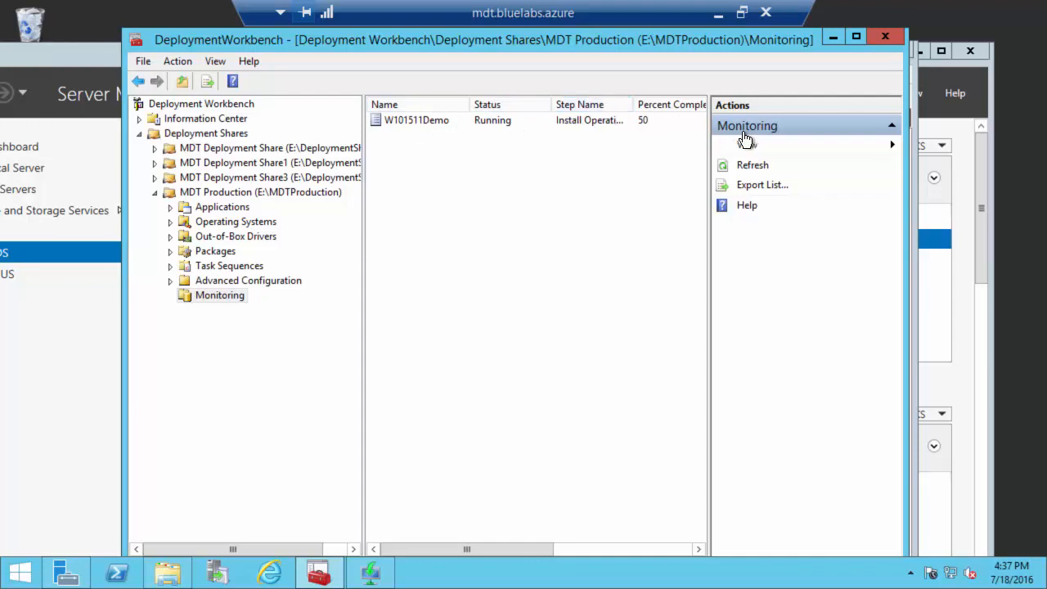
pyautogui.click(856, 37)
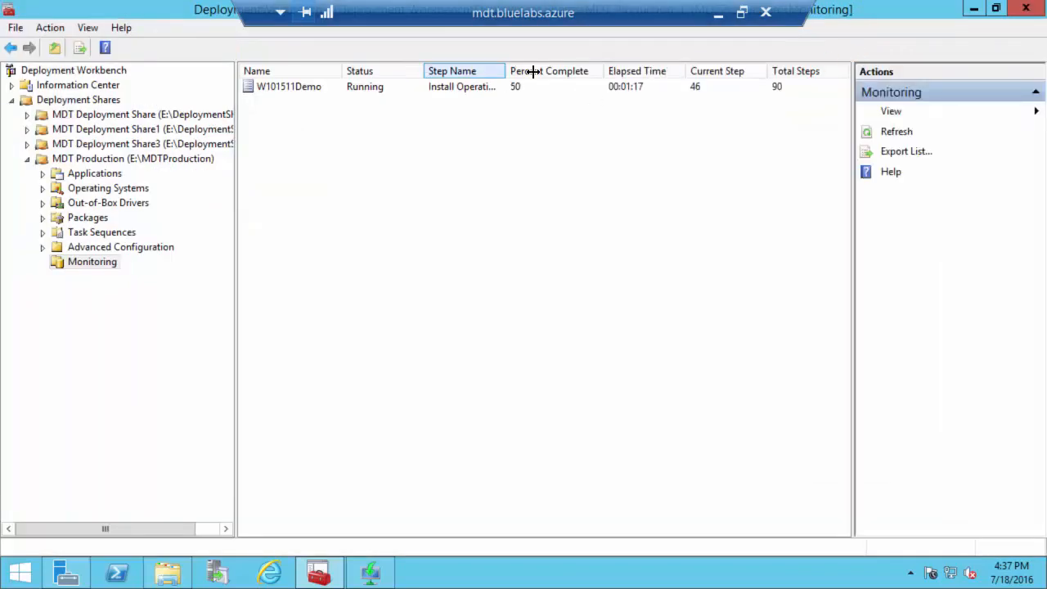
pyautogui.moveTo(507, 72); pyautogui.dragTo(548, 72)
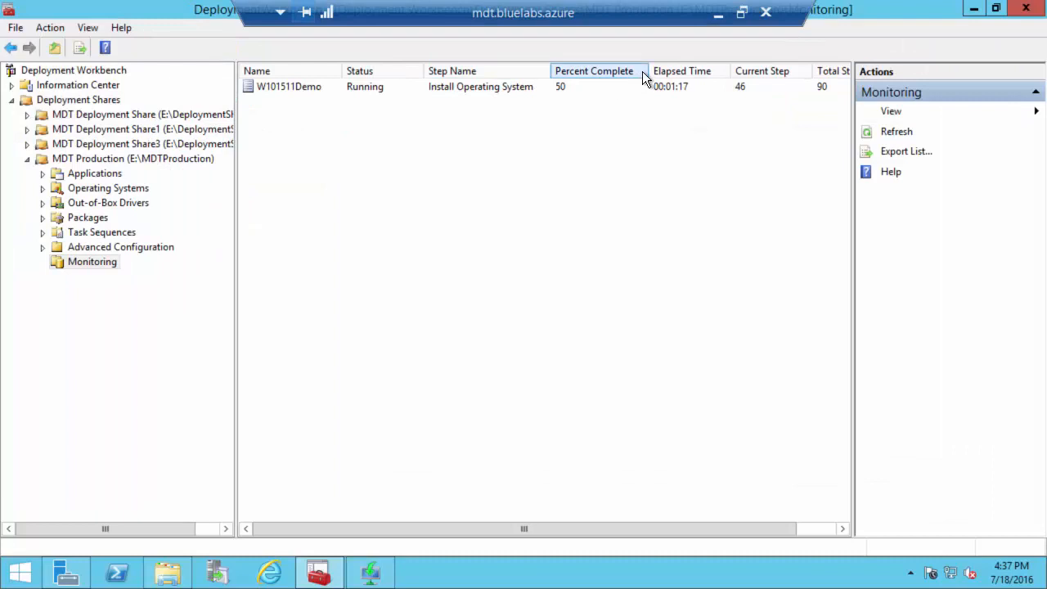
pyautogui.click(662, 85)
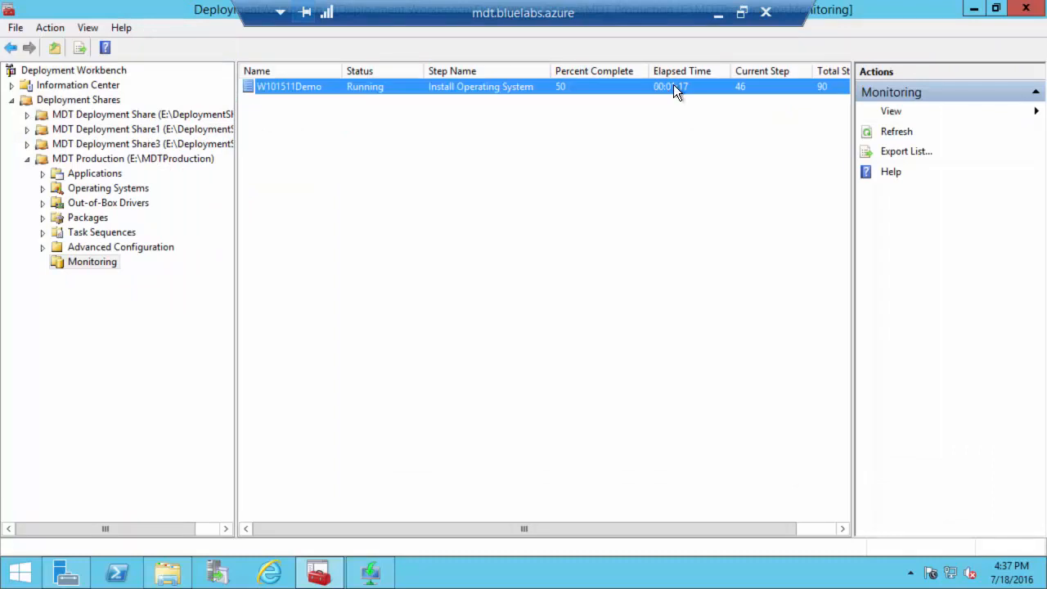
pyautogui.moveTo(662, 529); pyautogui.dragTo(701, 528)
pyautogui.click(268, 528)
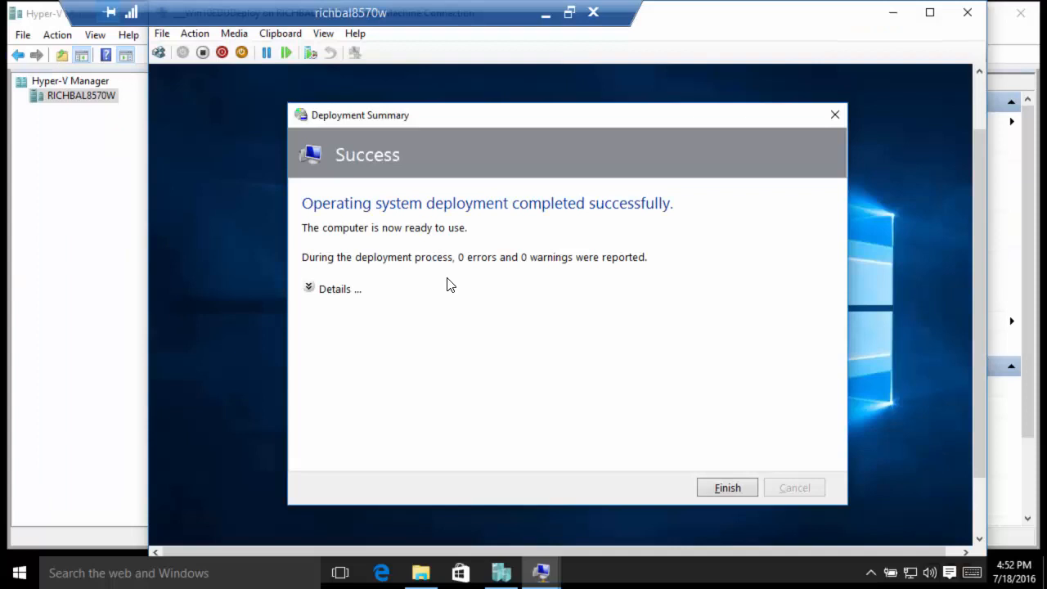
# Step: Dismiss the successful deployment summary and sign in with the BLUELABS domain user's name and password
pyautogui.click(728, 488)
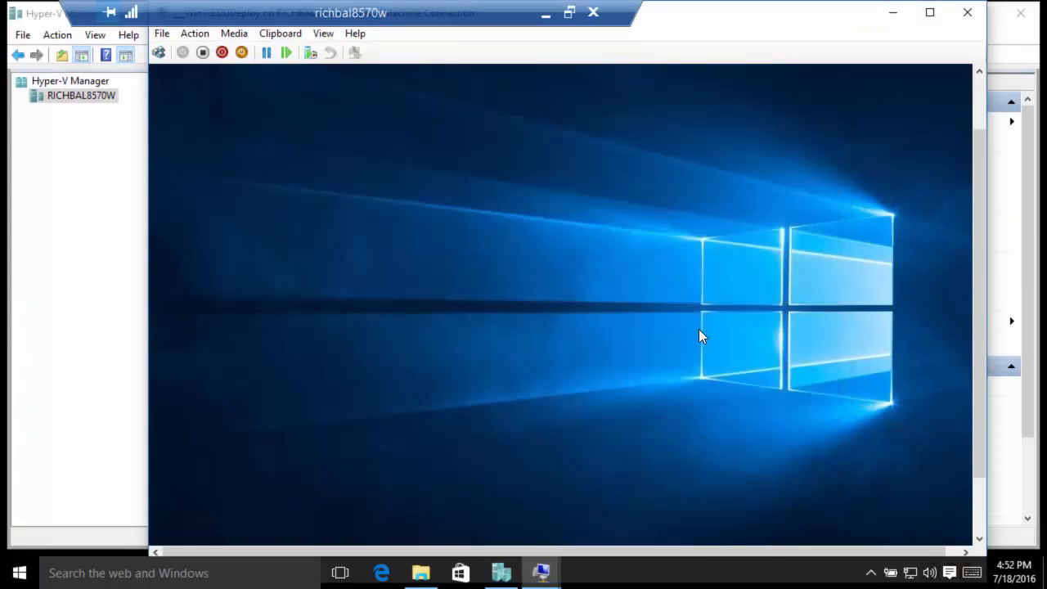
pyautogui.click(976, 493)
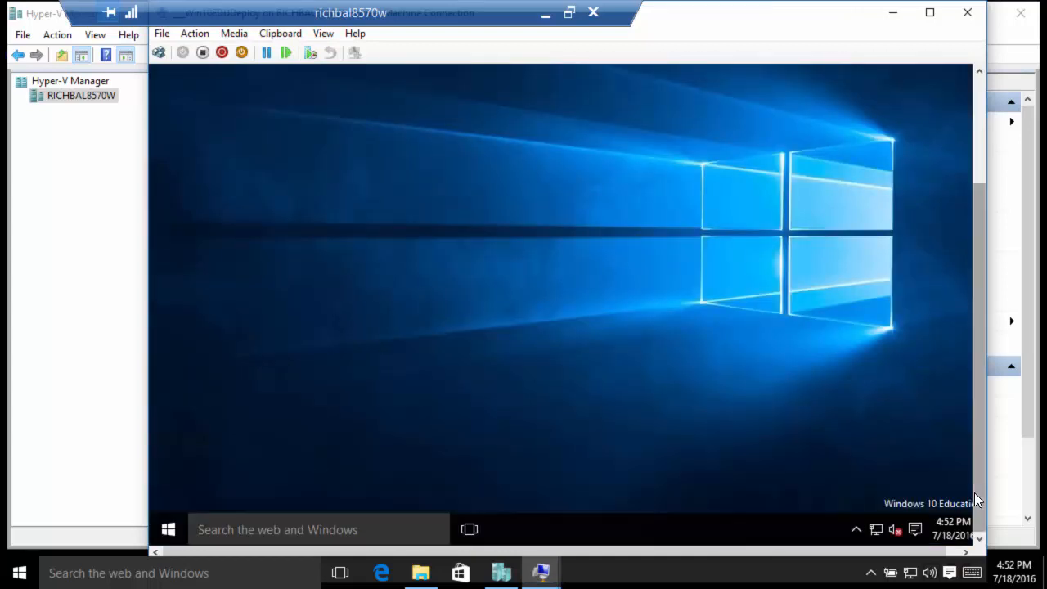
pyautogui.click(167, 529)
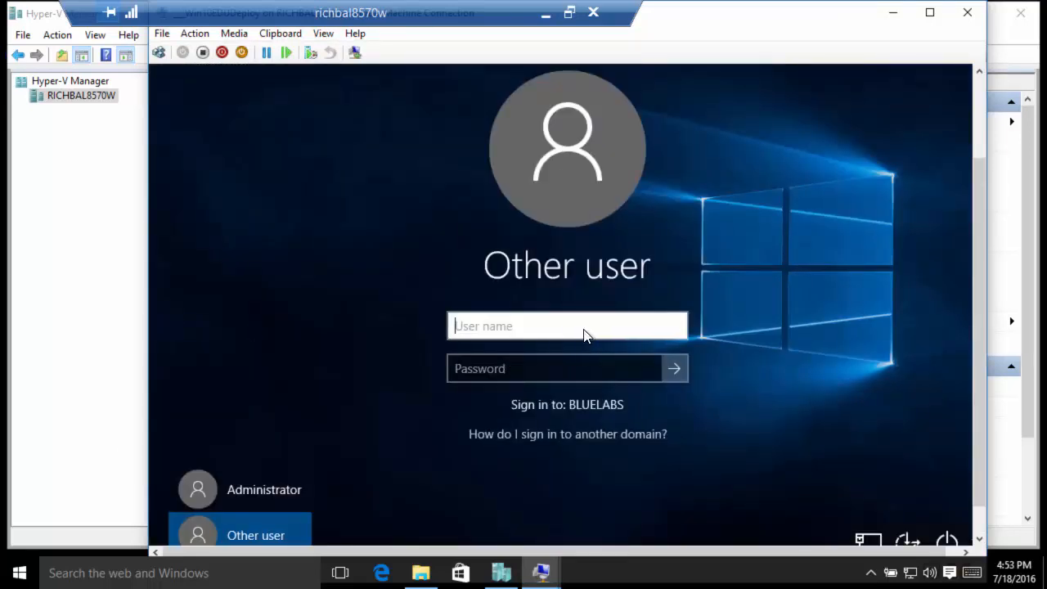
pyautogui.write('rich')
pyautogui.press('Tab')
pyautogui.write('******')
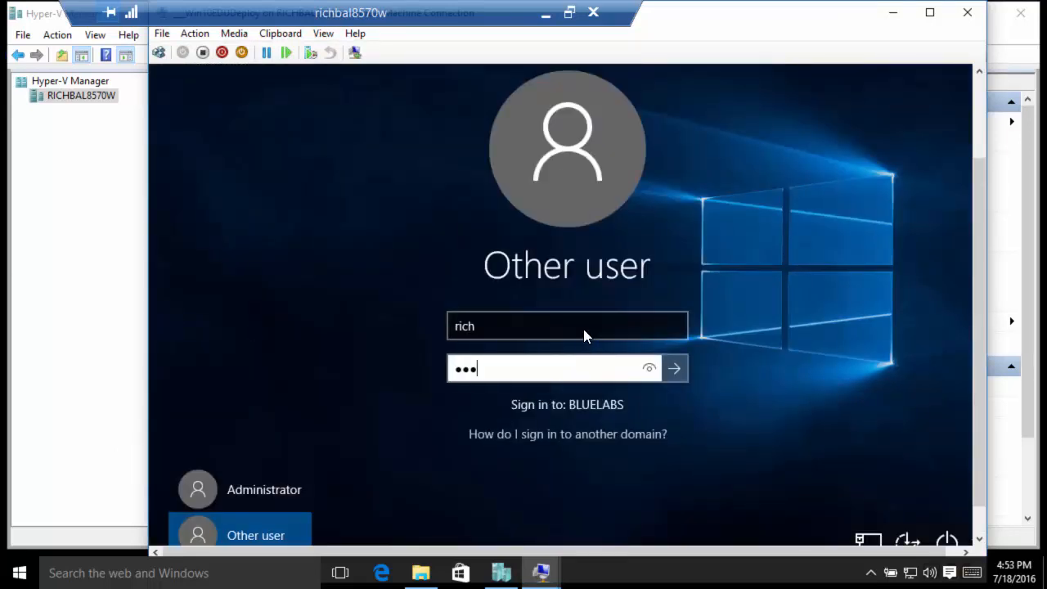
pyautogui.write('******')
pyautogui.press('Return')
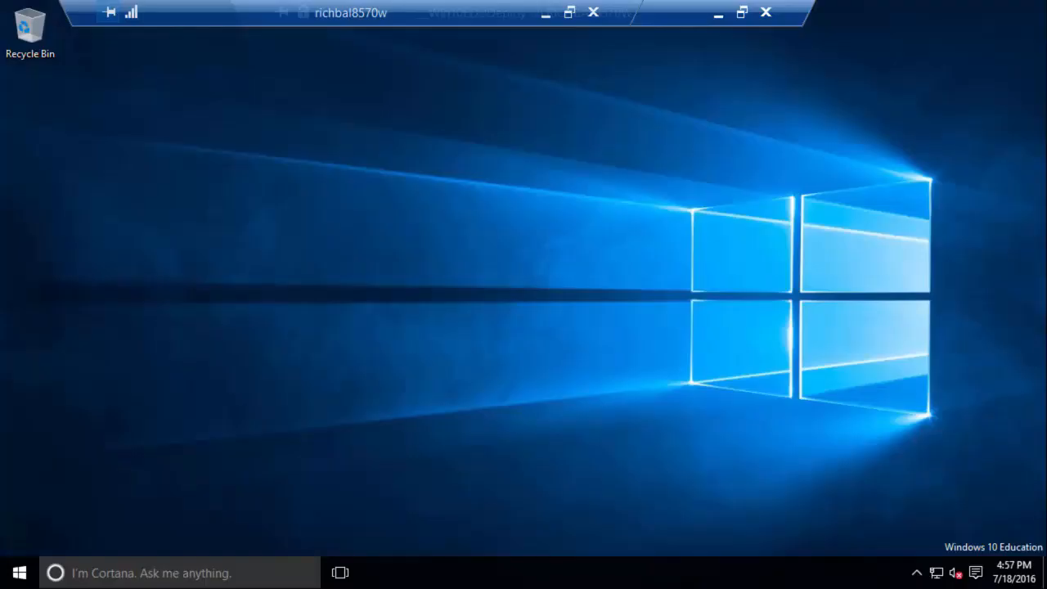
# Step: Open System to confirm W101511Demo is joined to bluelabs.azure
pyautogui.moveTo(442, 13); pyautogui.dragTo(386, 14)
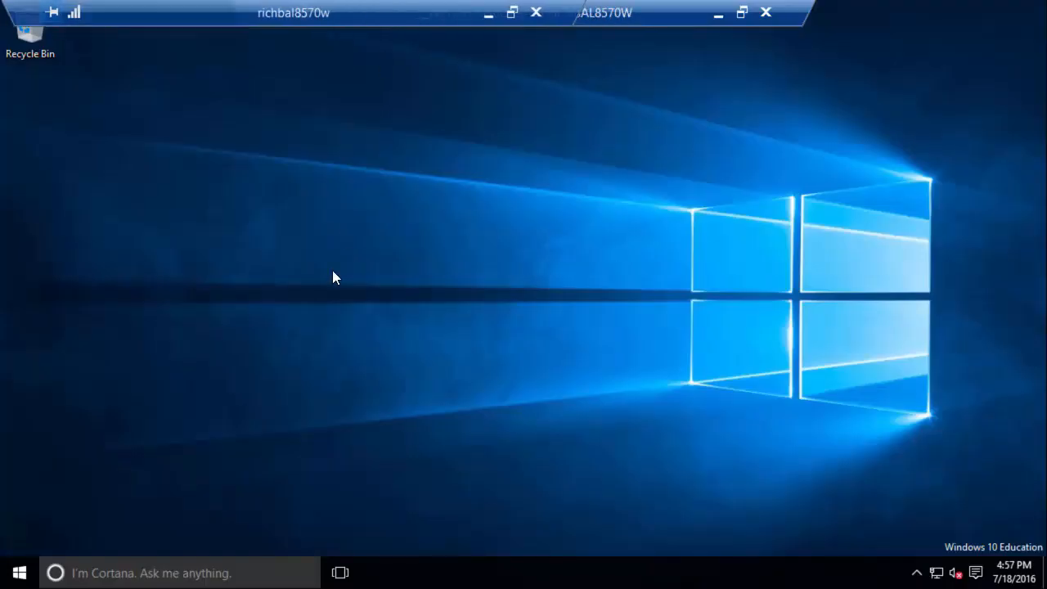
pyautogui.click(21, 575)
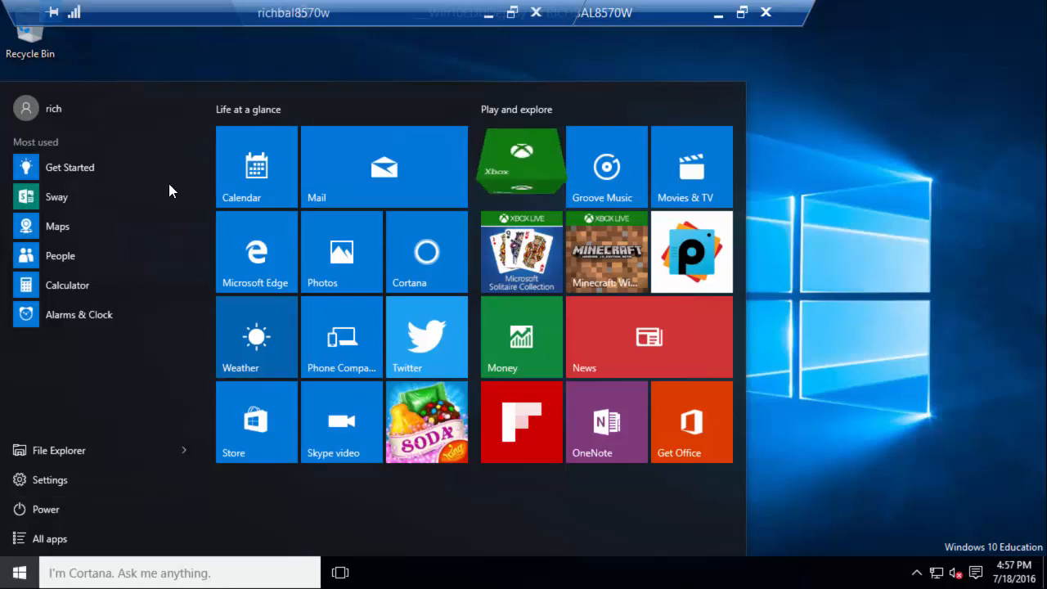
pyautogui.rightClick(20, 572)
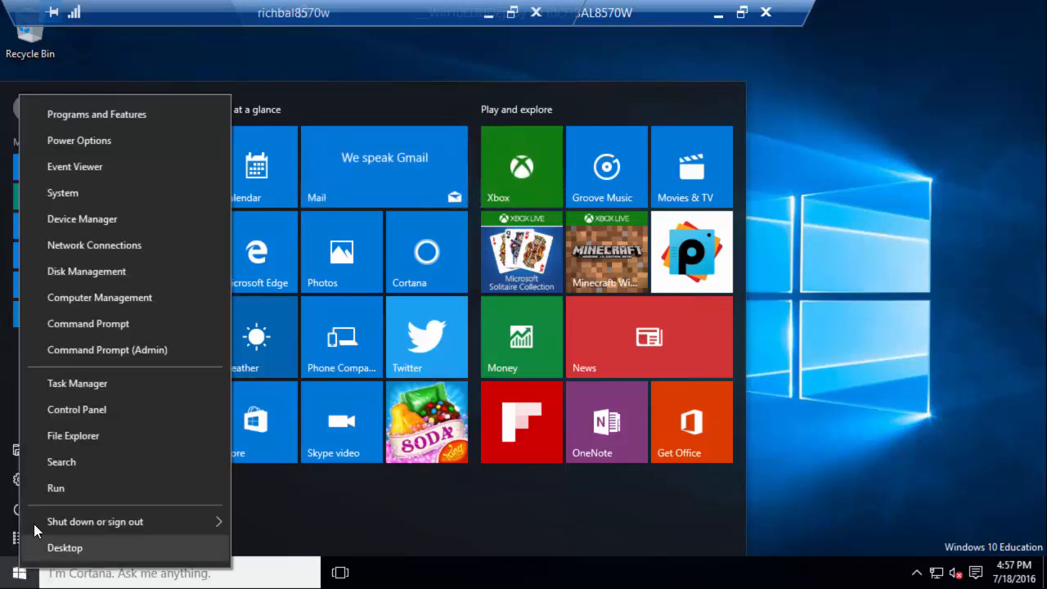
pyautogui.click(83, 192)
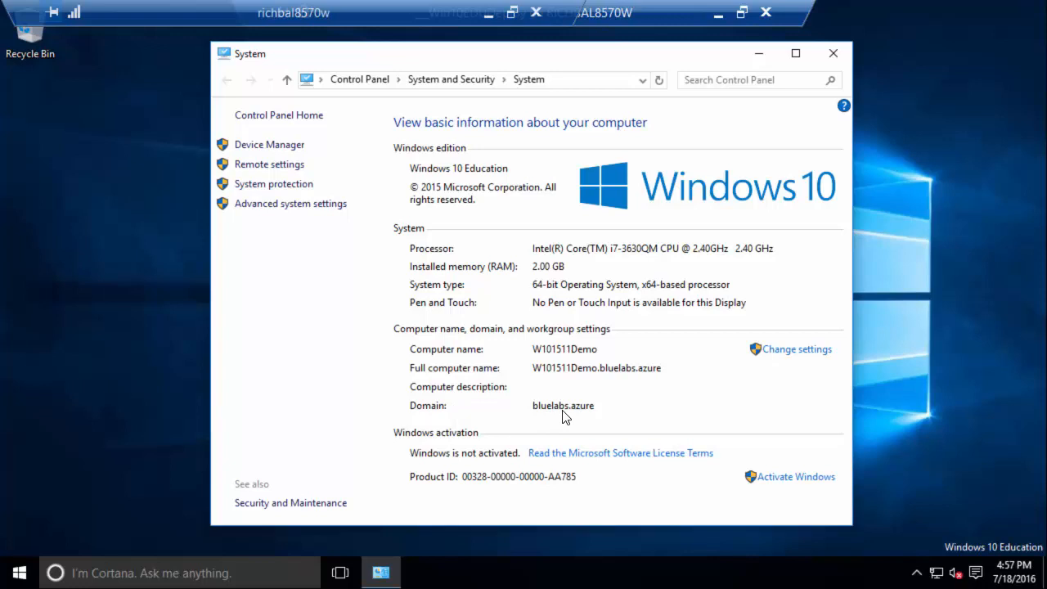
# Step: Browse All apps and expand the 7-Zip group to check installed applications
pyautogui.click(16, 571)
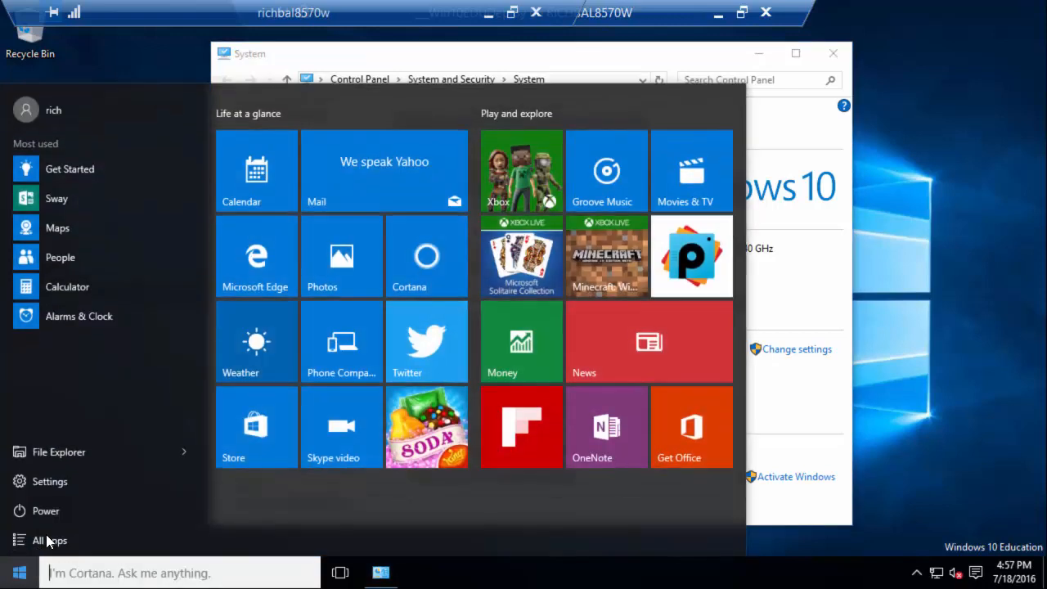
pyautogui.click(46, 538)
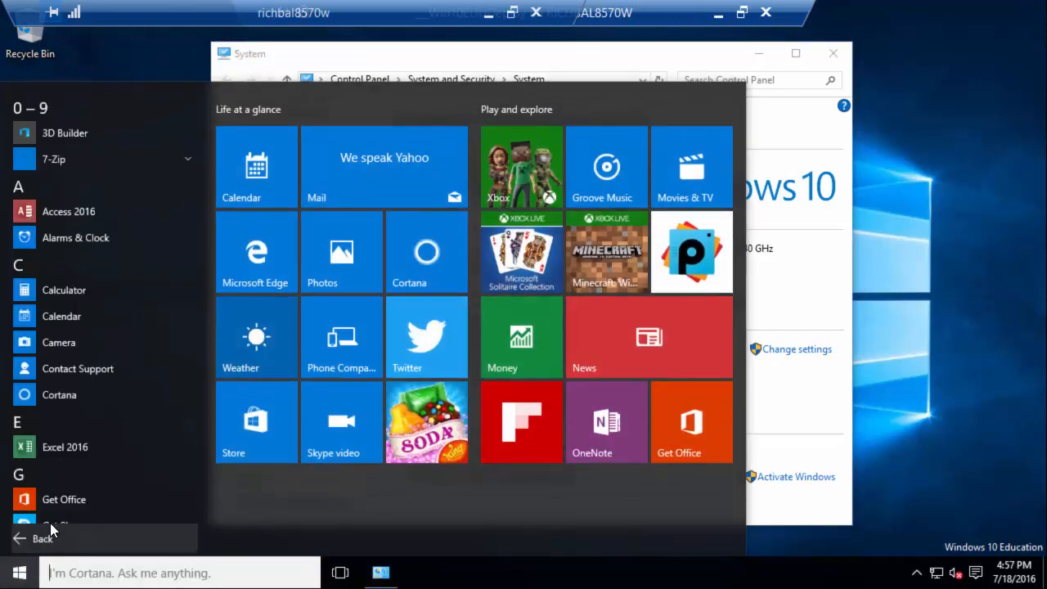
pyautogui.click(49, 158)
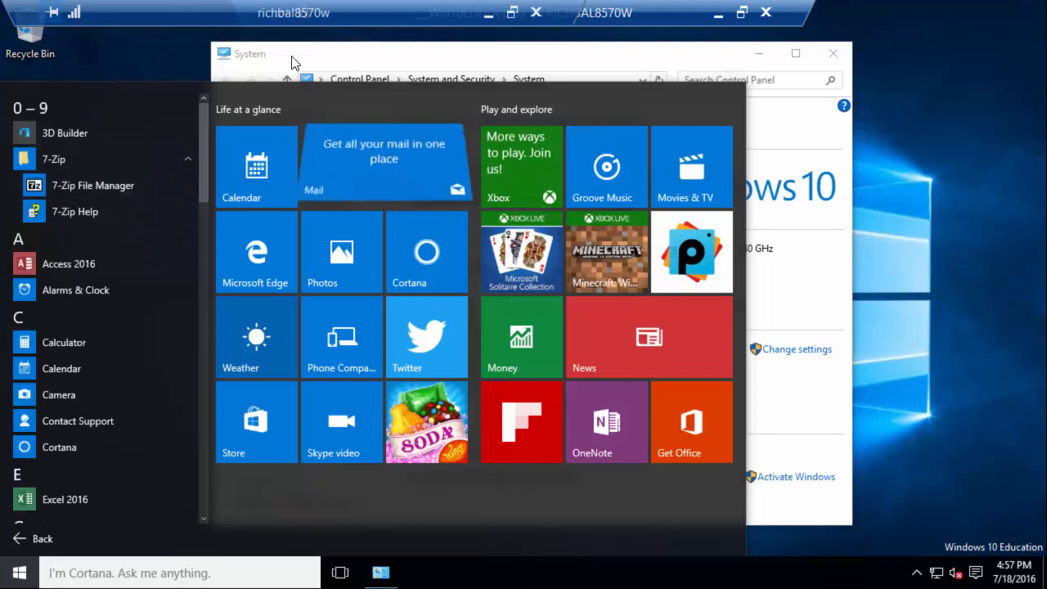
pyautogui.click(315, 55)
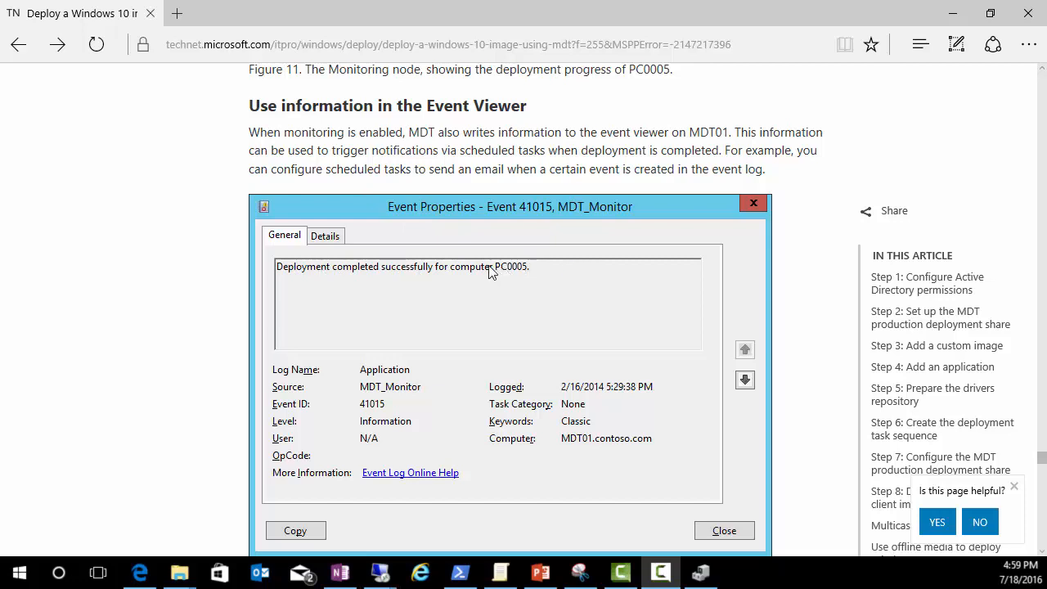
# Step: Scroll the TechNet article past the Multicast and offline media sections to the UEFI-based deployments heading
pyautogui.scroll(-5, 481, 166)
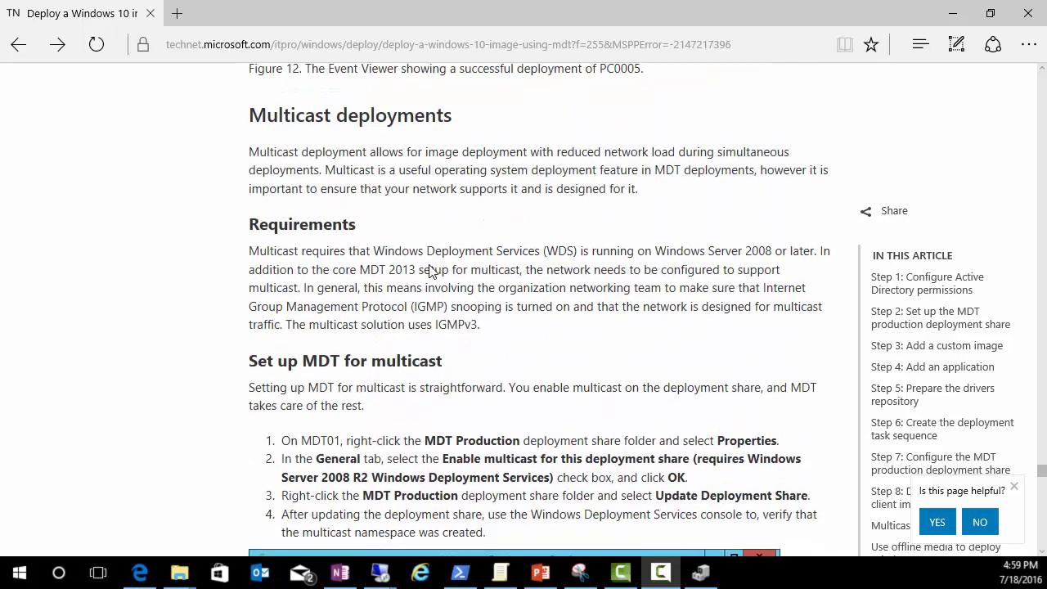
pyautogui.scroll(-1, 377, 143)
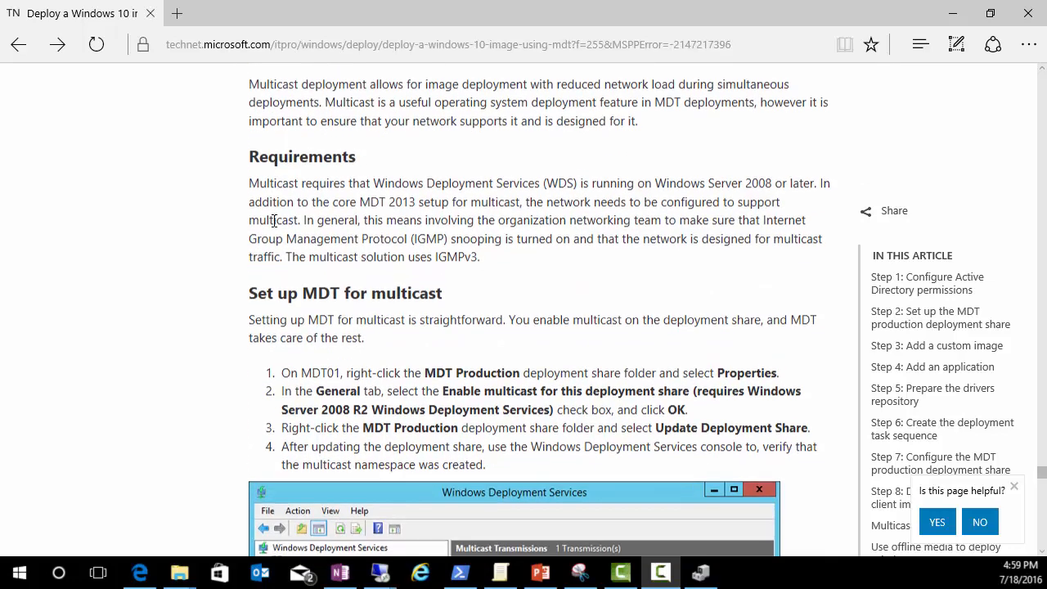
pyautogui.scroll(1, 277, 156)
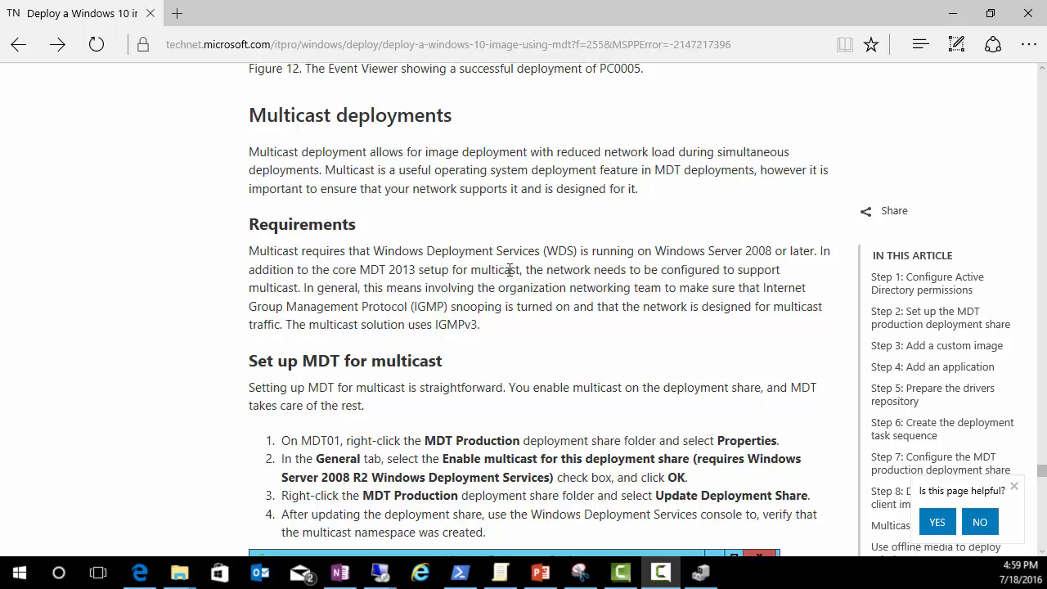
pyautogui.scroll(-3, 341, 343)
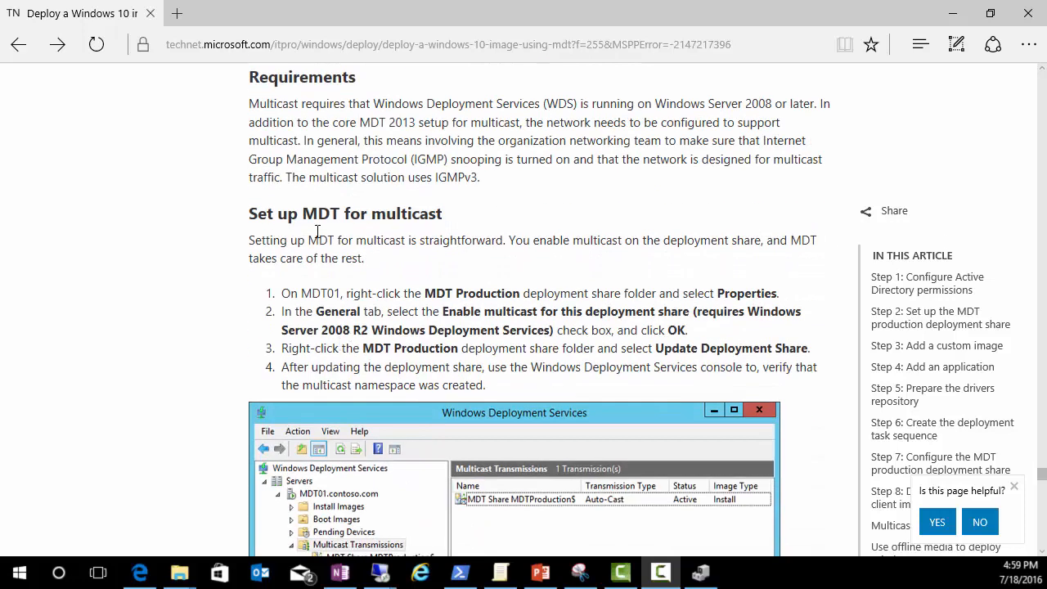
pyautogui.scroll(-10, 360, 376)
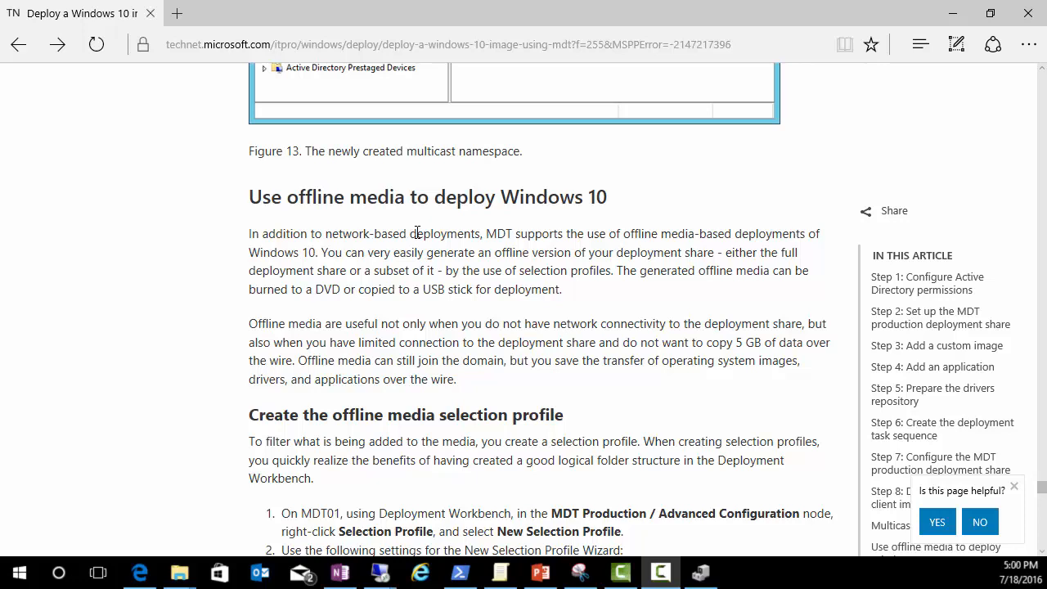
pyautogui.scroll(-3, 417, 239)
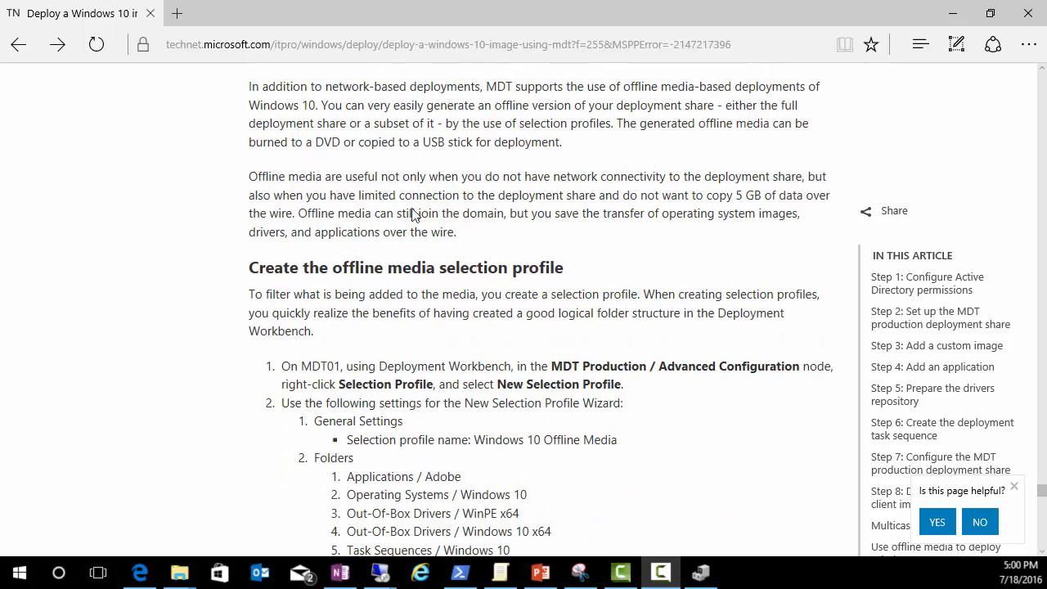
pyautogui.scroll(-3, 398, 259)
pyautogui.scroll(-3, 399, 259)
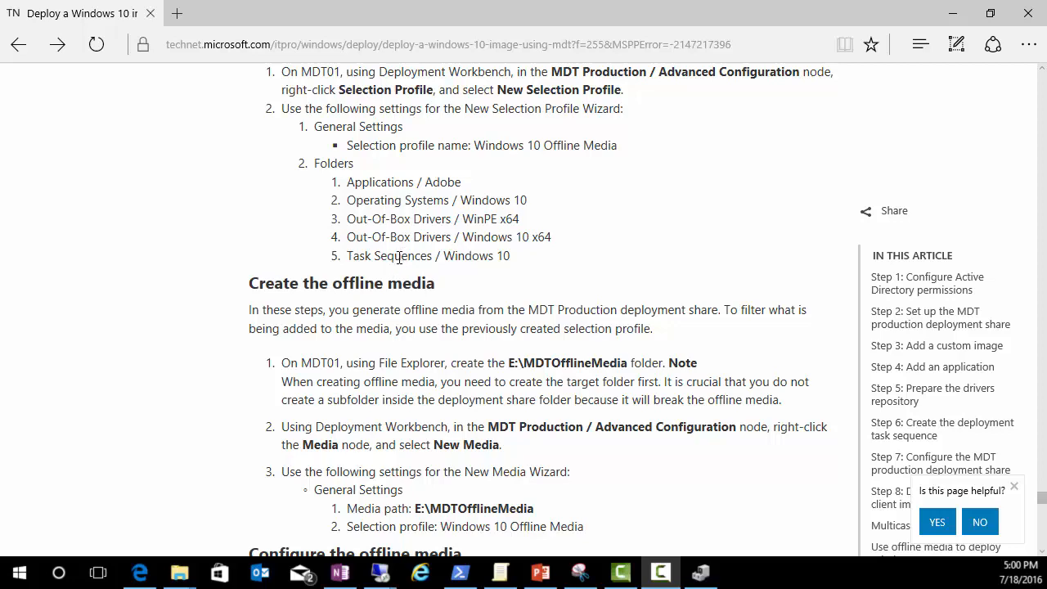
pyautogui.scroll(-6, 412, 272)
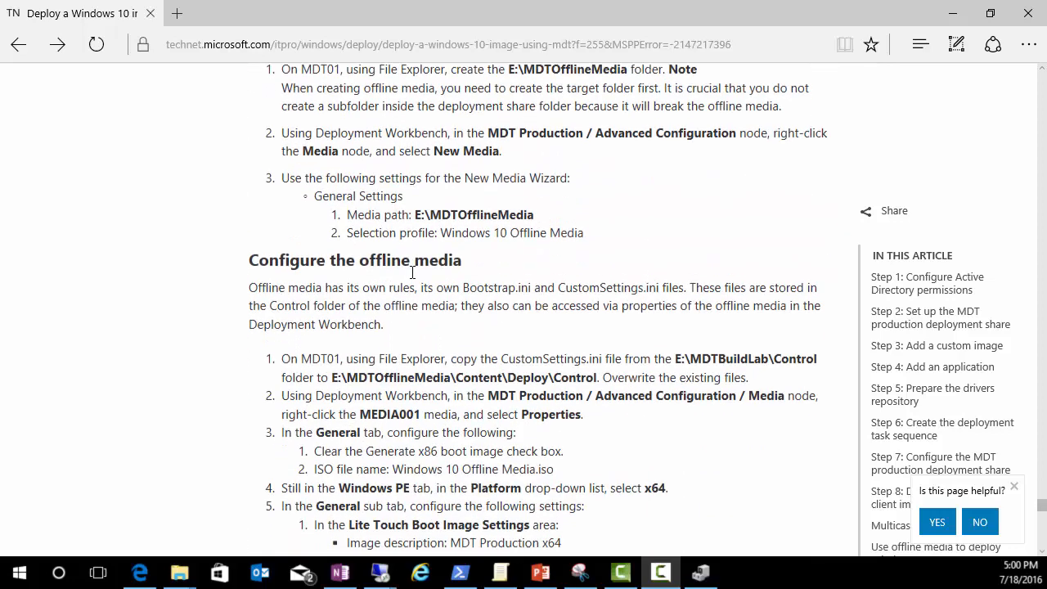
pyautogui.scroll(-15, 412, 272)
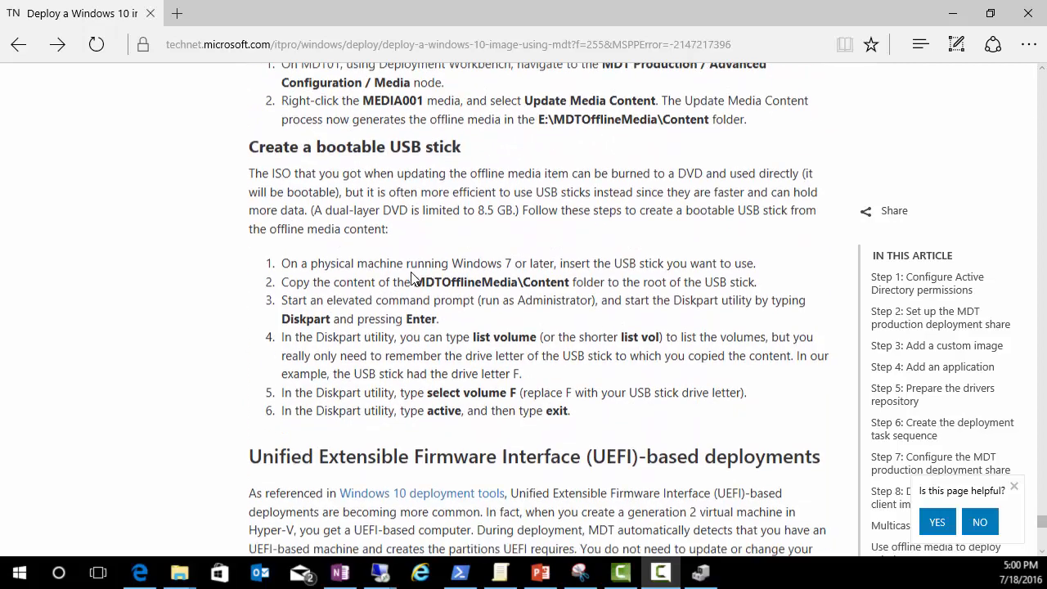
pyautogui.scroll(-4, 412, 278)
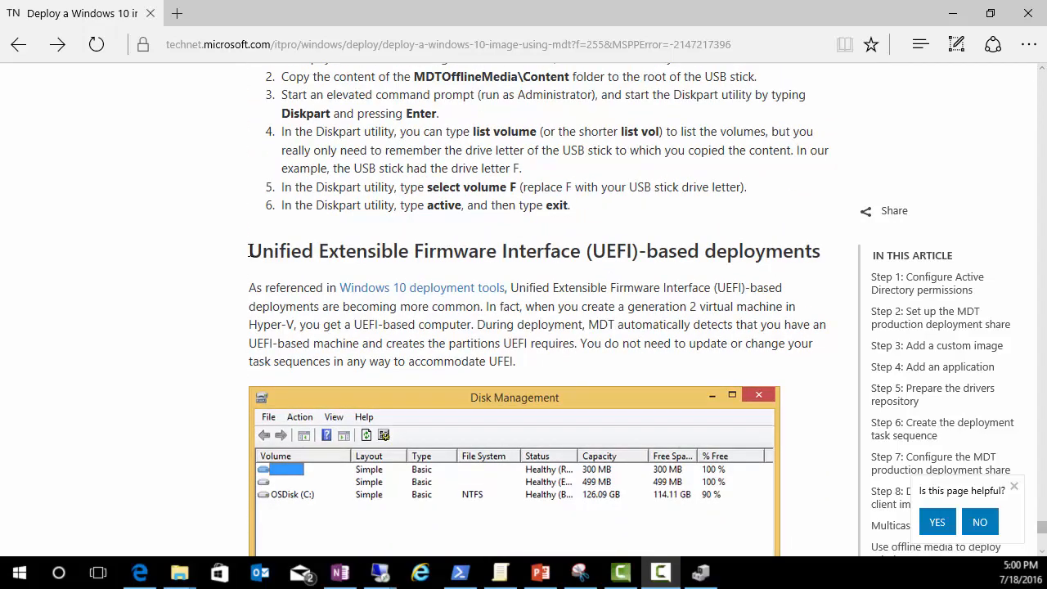
pyautogui.moveTo(249, 251); pyautogui.dragTo(411, 260)
pyautogui.click(421, 246)
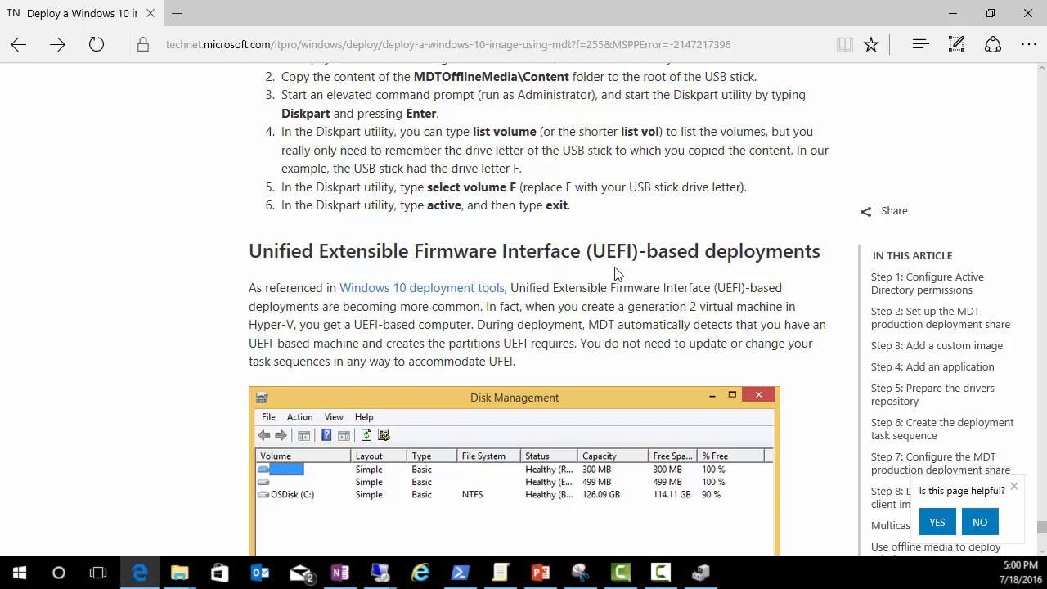
# Step: Read on through the UEFI section to Figure 14's partition layout and the Related topics links
pyautogui.scroll(-1, 426, 302)
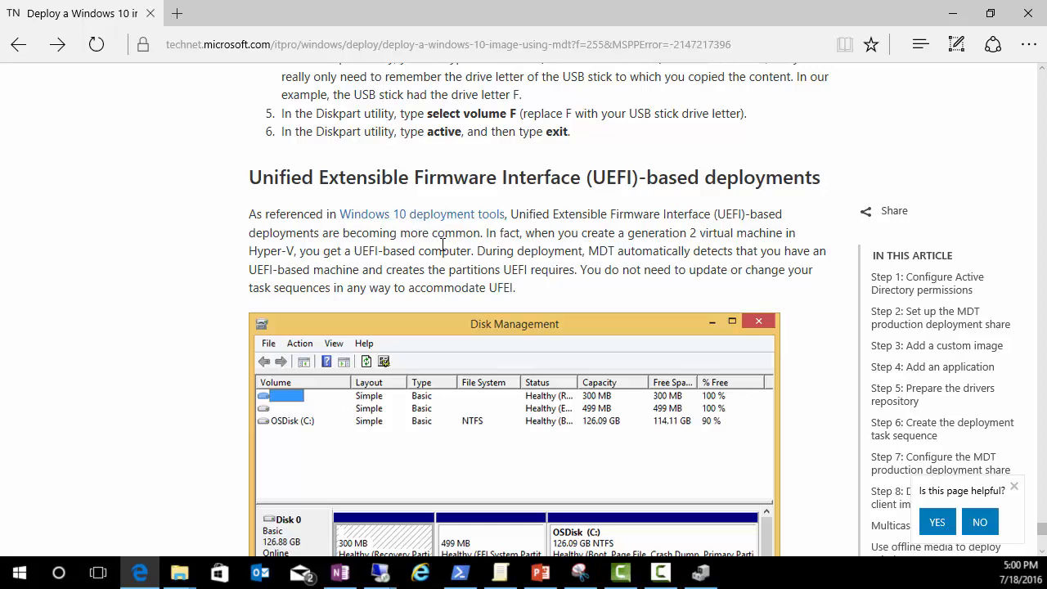
pyautogui.scroll(-3, 417, 312)
pyautogui.scroll(2, 417, 312)
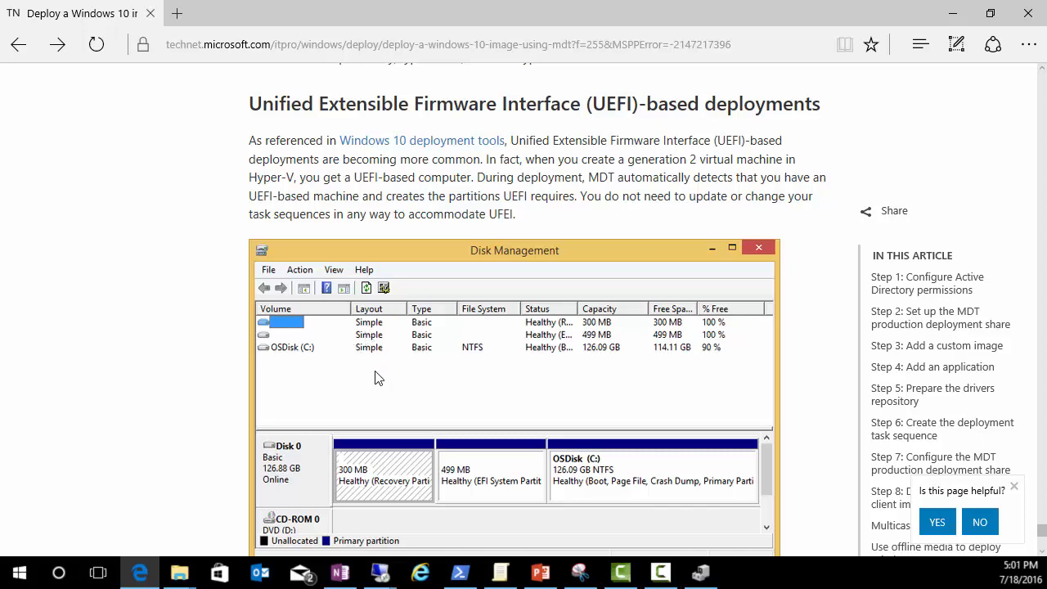
pyautogui.scroll(-3, 434, 172)
pyautogui.scroll(-3, 440, 215)
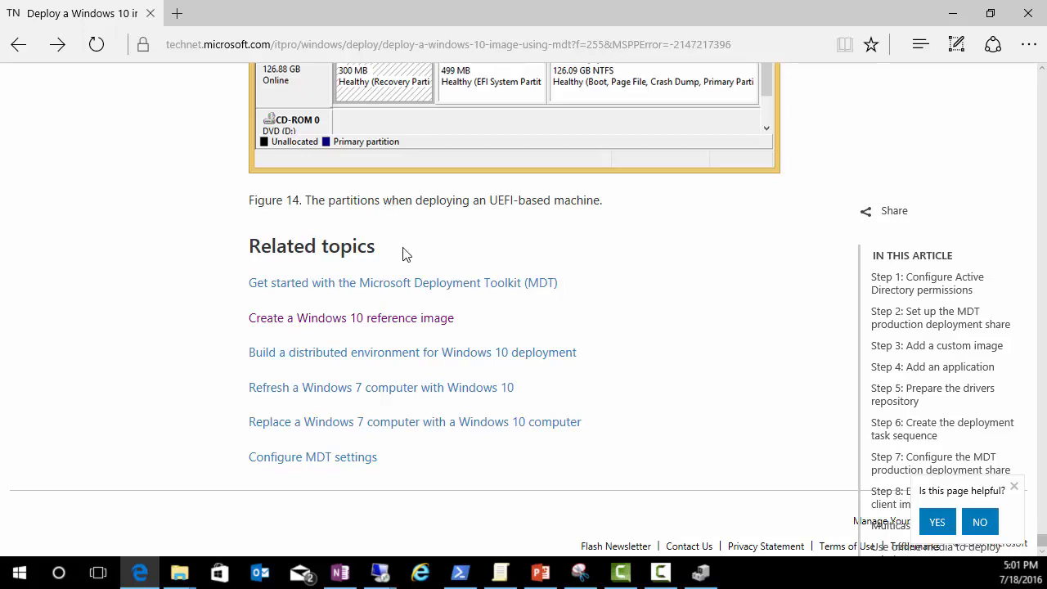
pyautogui.scroll(1, 403, 255)
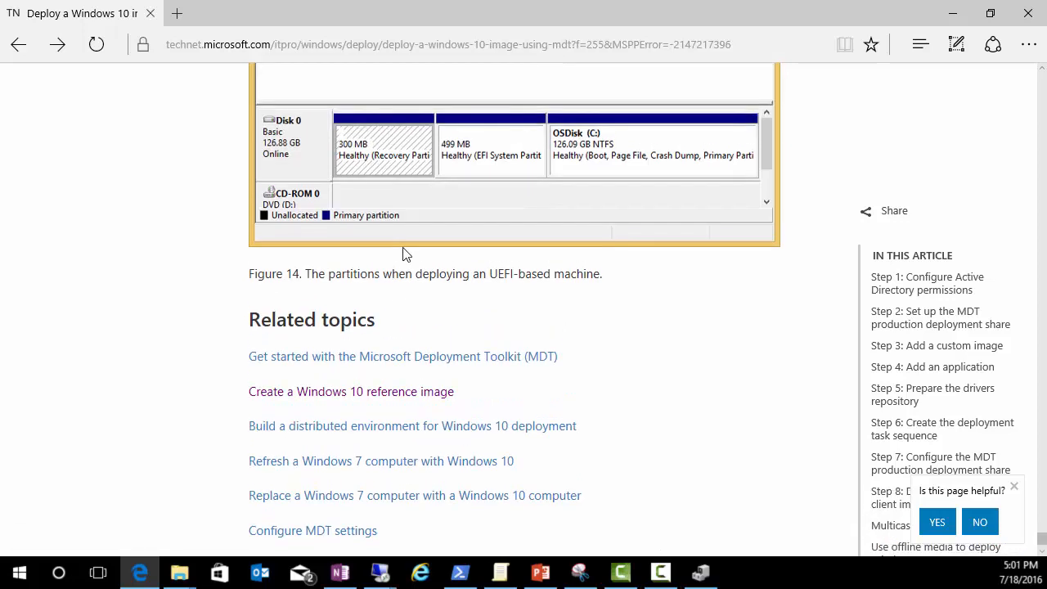